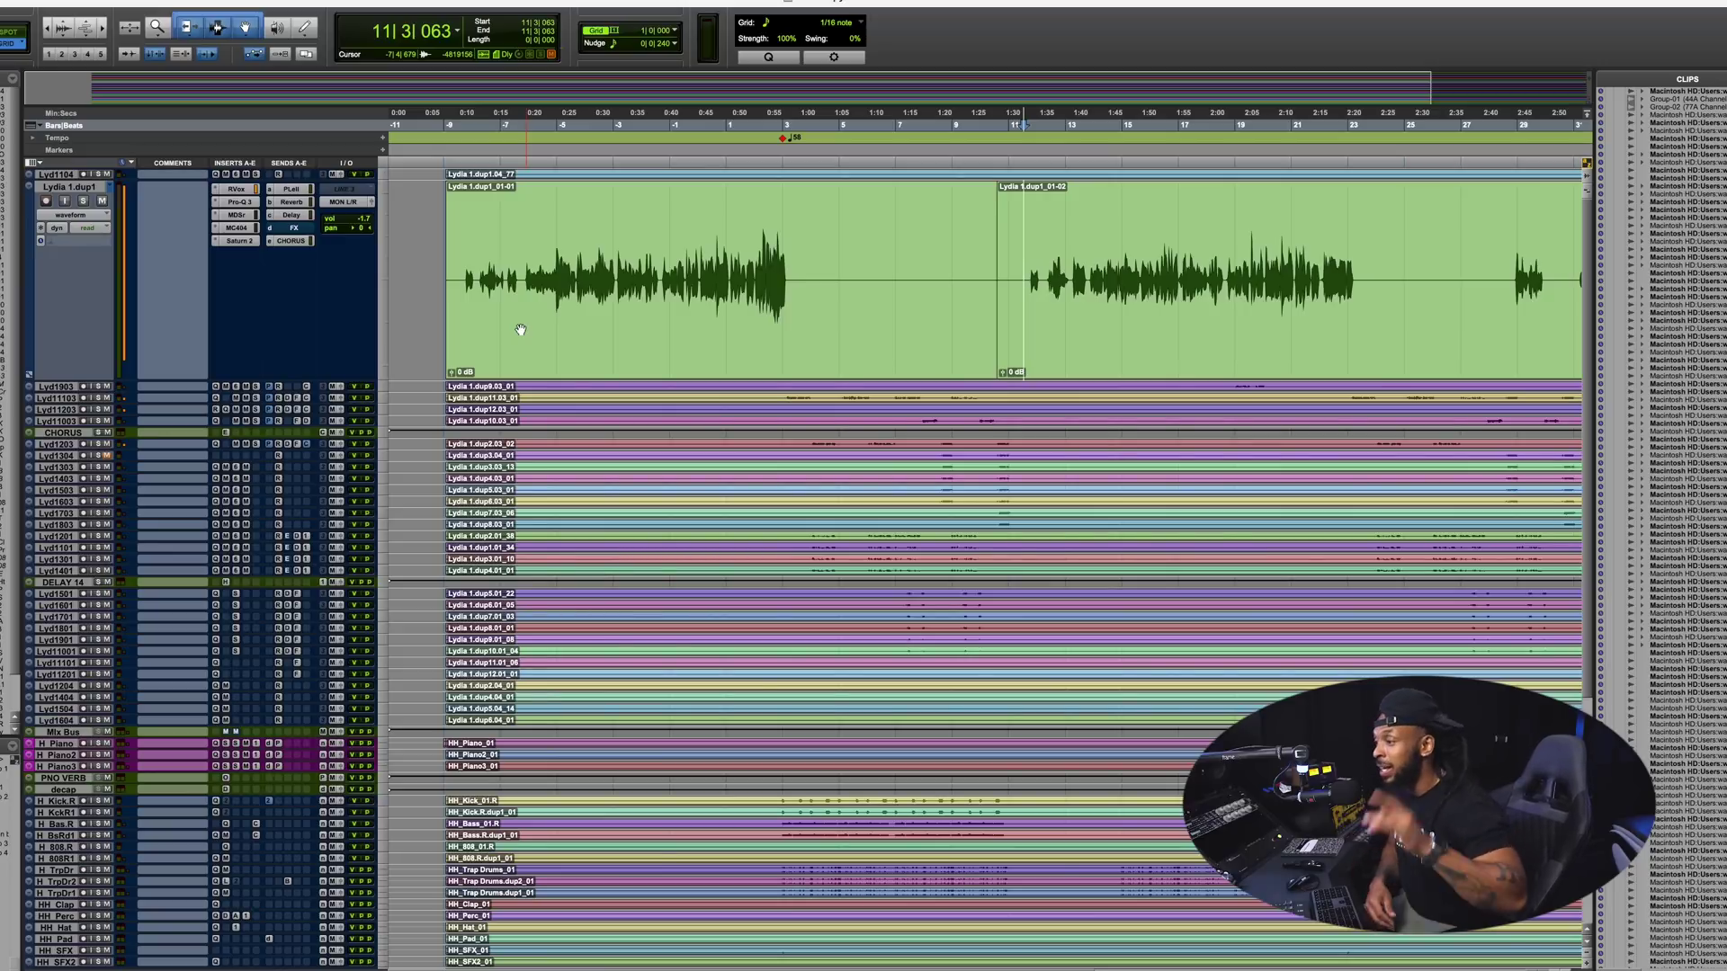
# - Play the Lydia vocal phrase from just before it starts, then stop
pyautogui.click(526, 235)
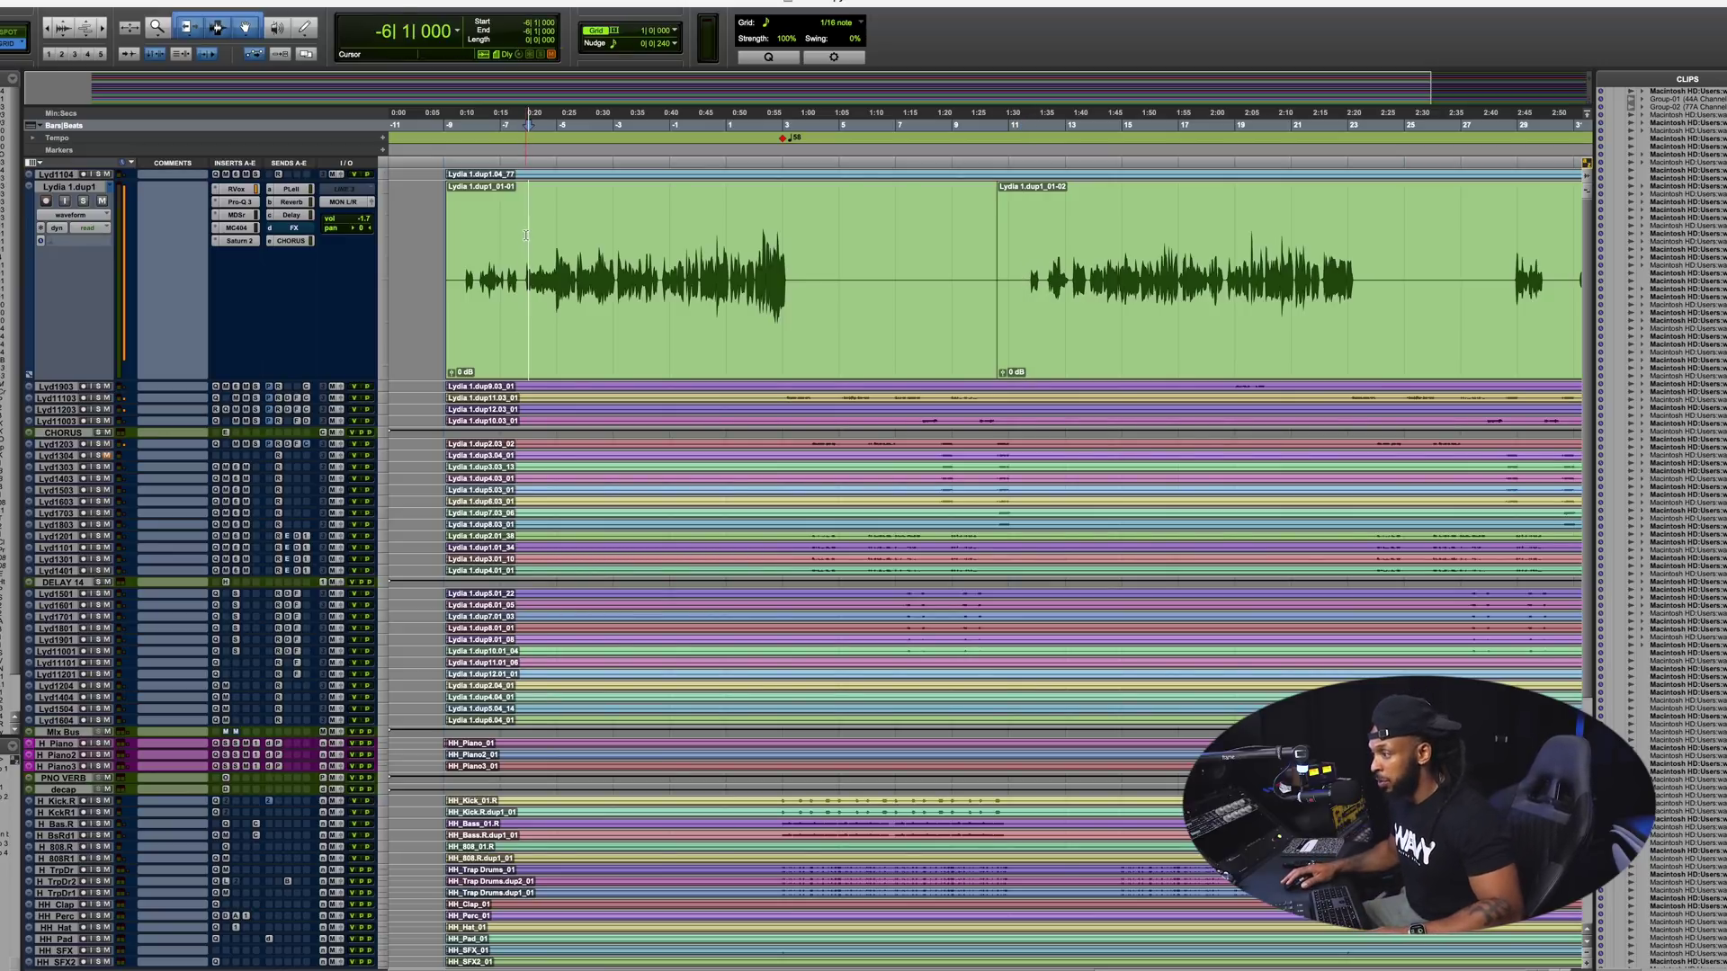
pyautogui.press('space')
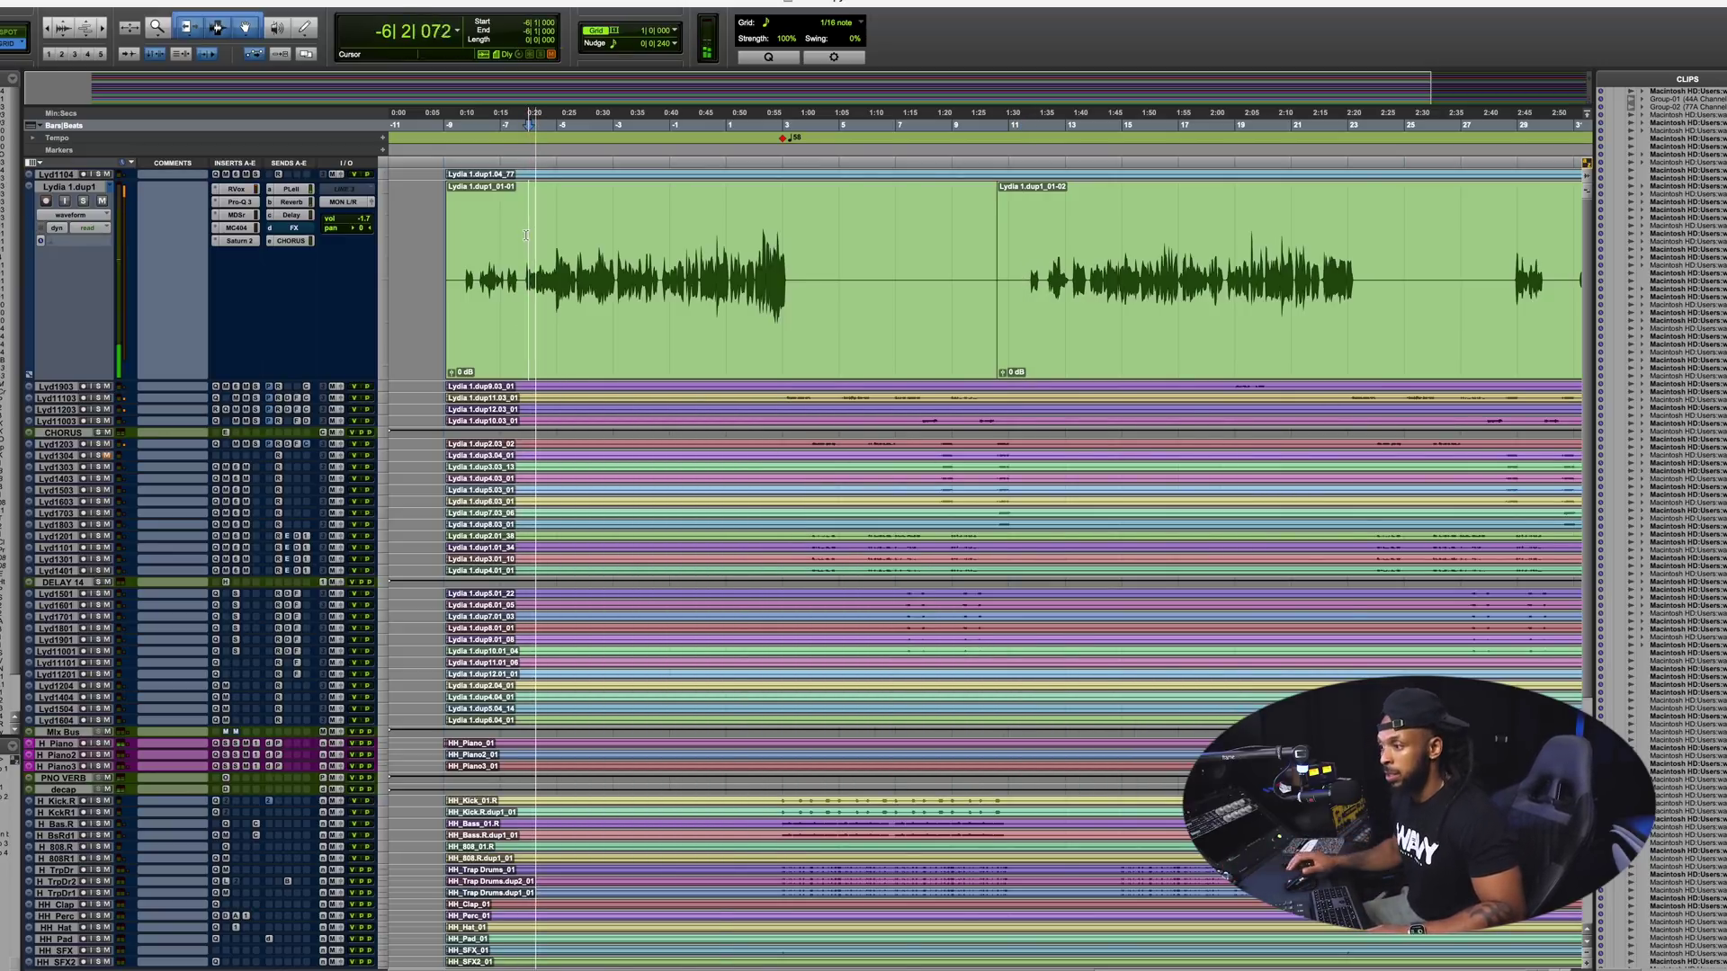
pyautogui.press('space')
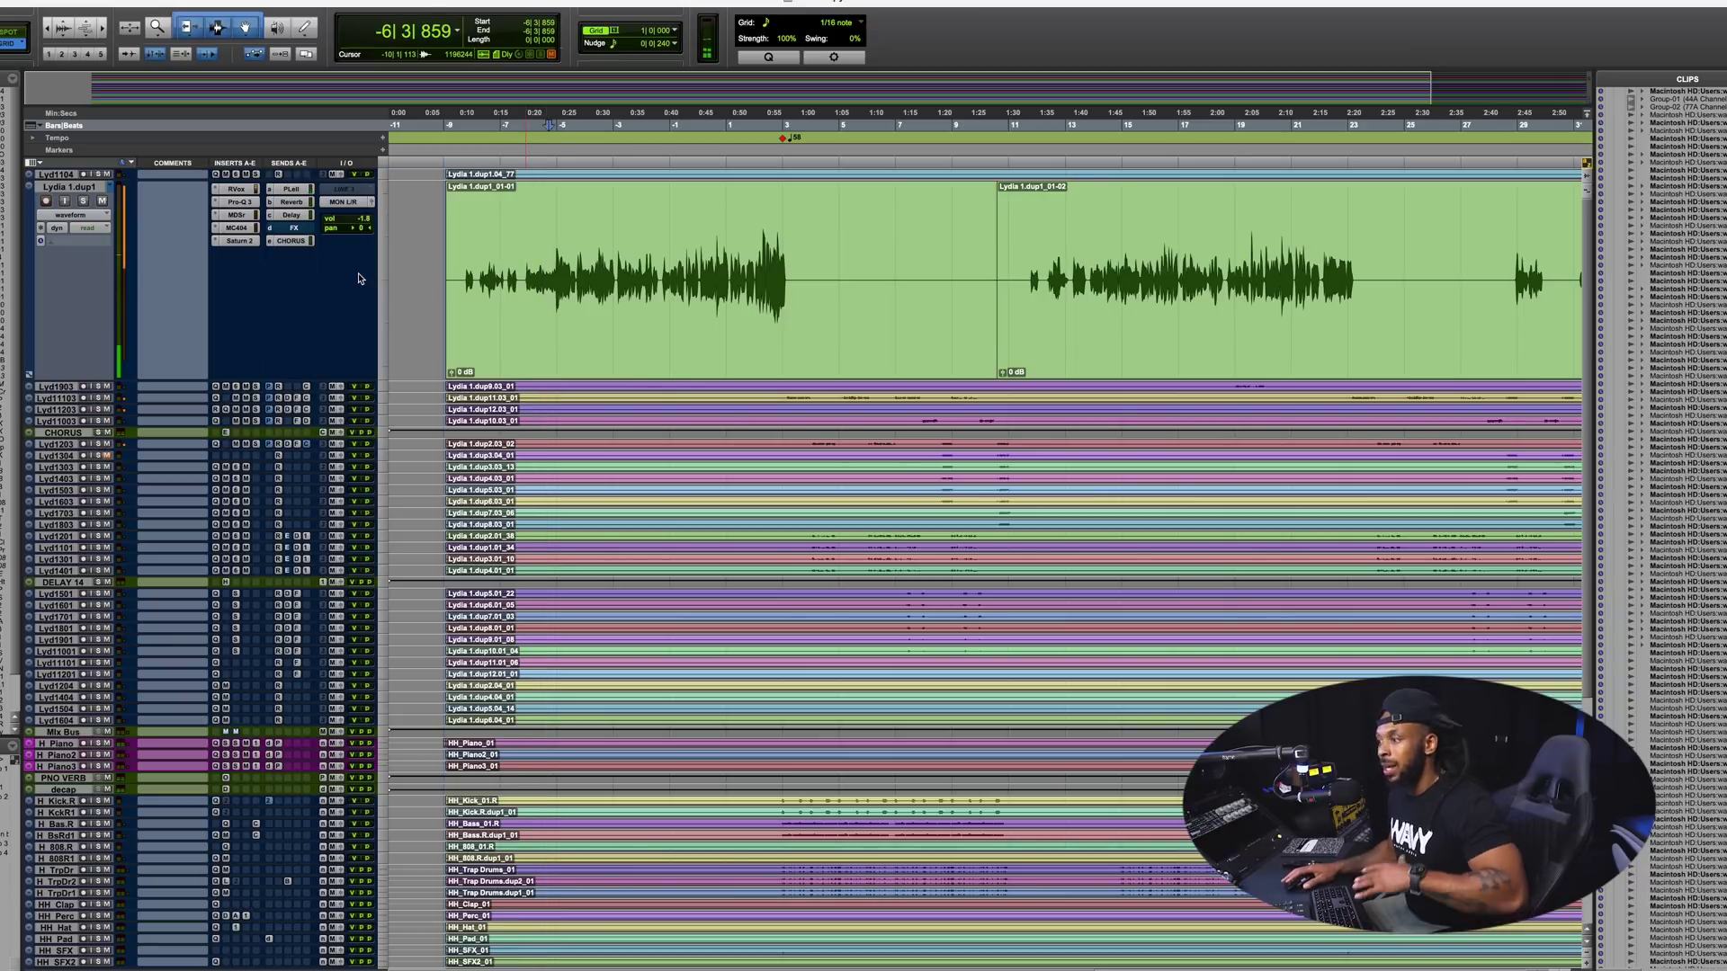
# - Set Lydia 1.dup1's ARA plug-in to Melodyne and enlarge its note editor pane
pyautogui.click(78, 249)
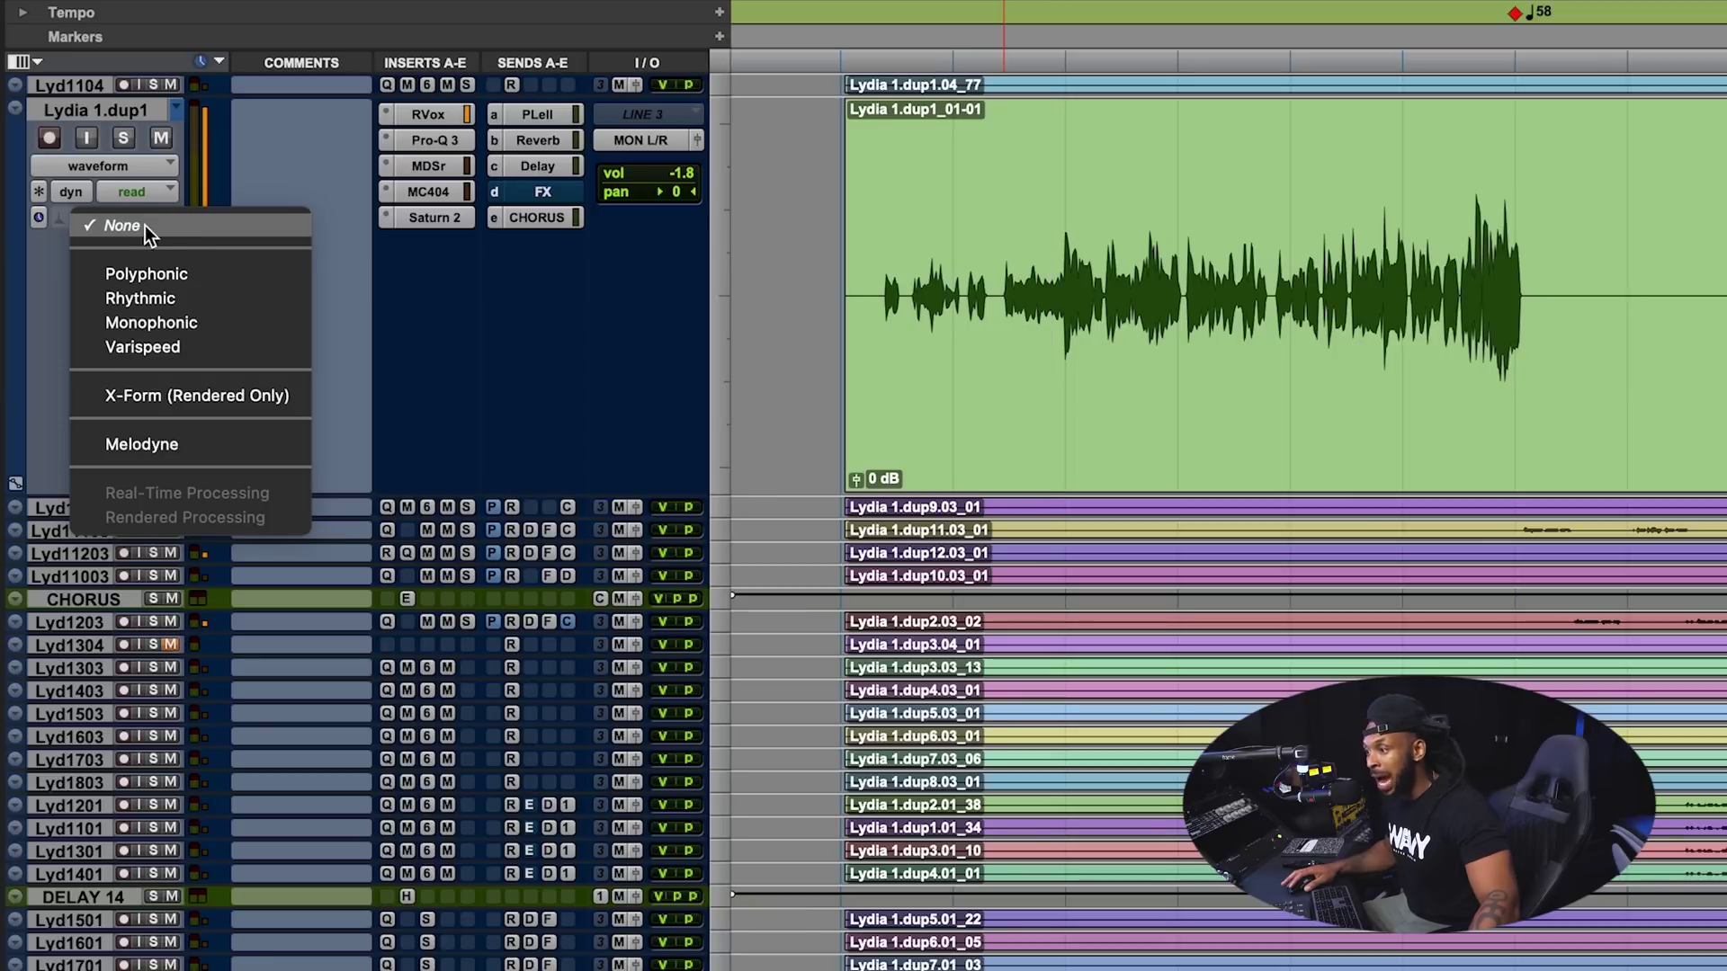
pyautogui.click(194, 444)
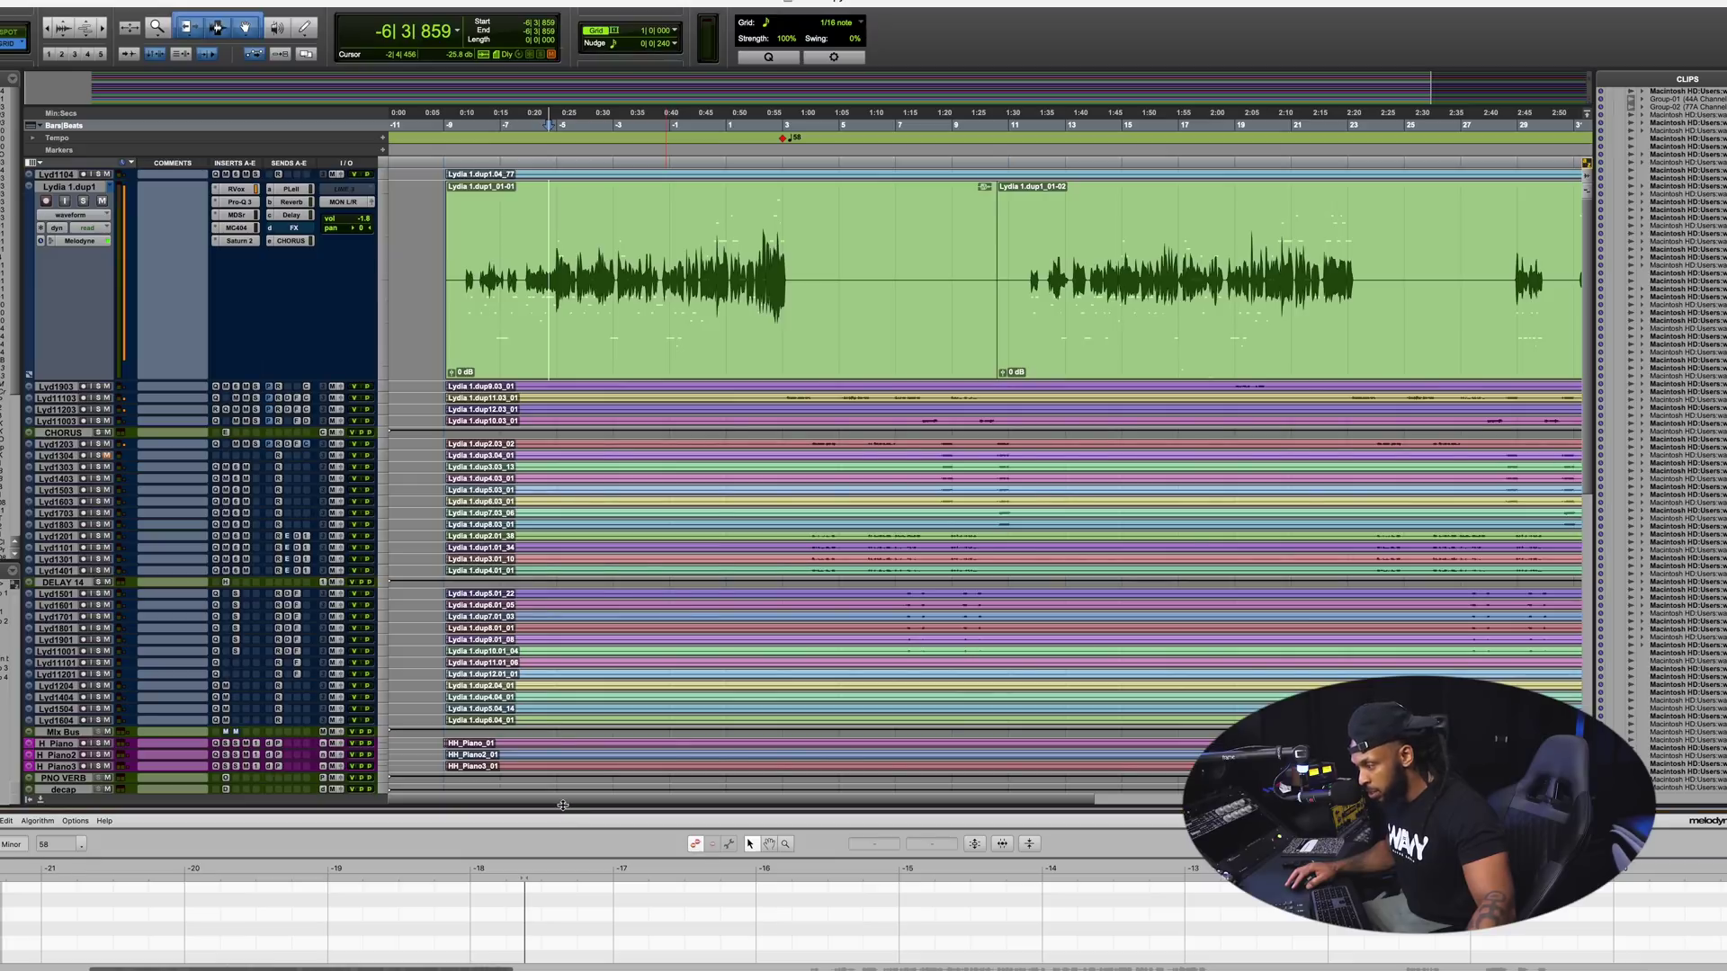
pyautogui.moveTo(593, 601); pyautogui.dragTo(595, 509)
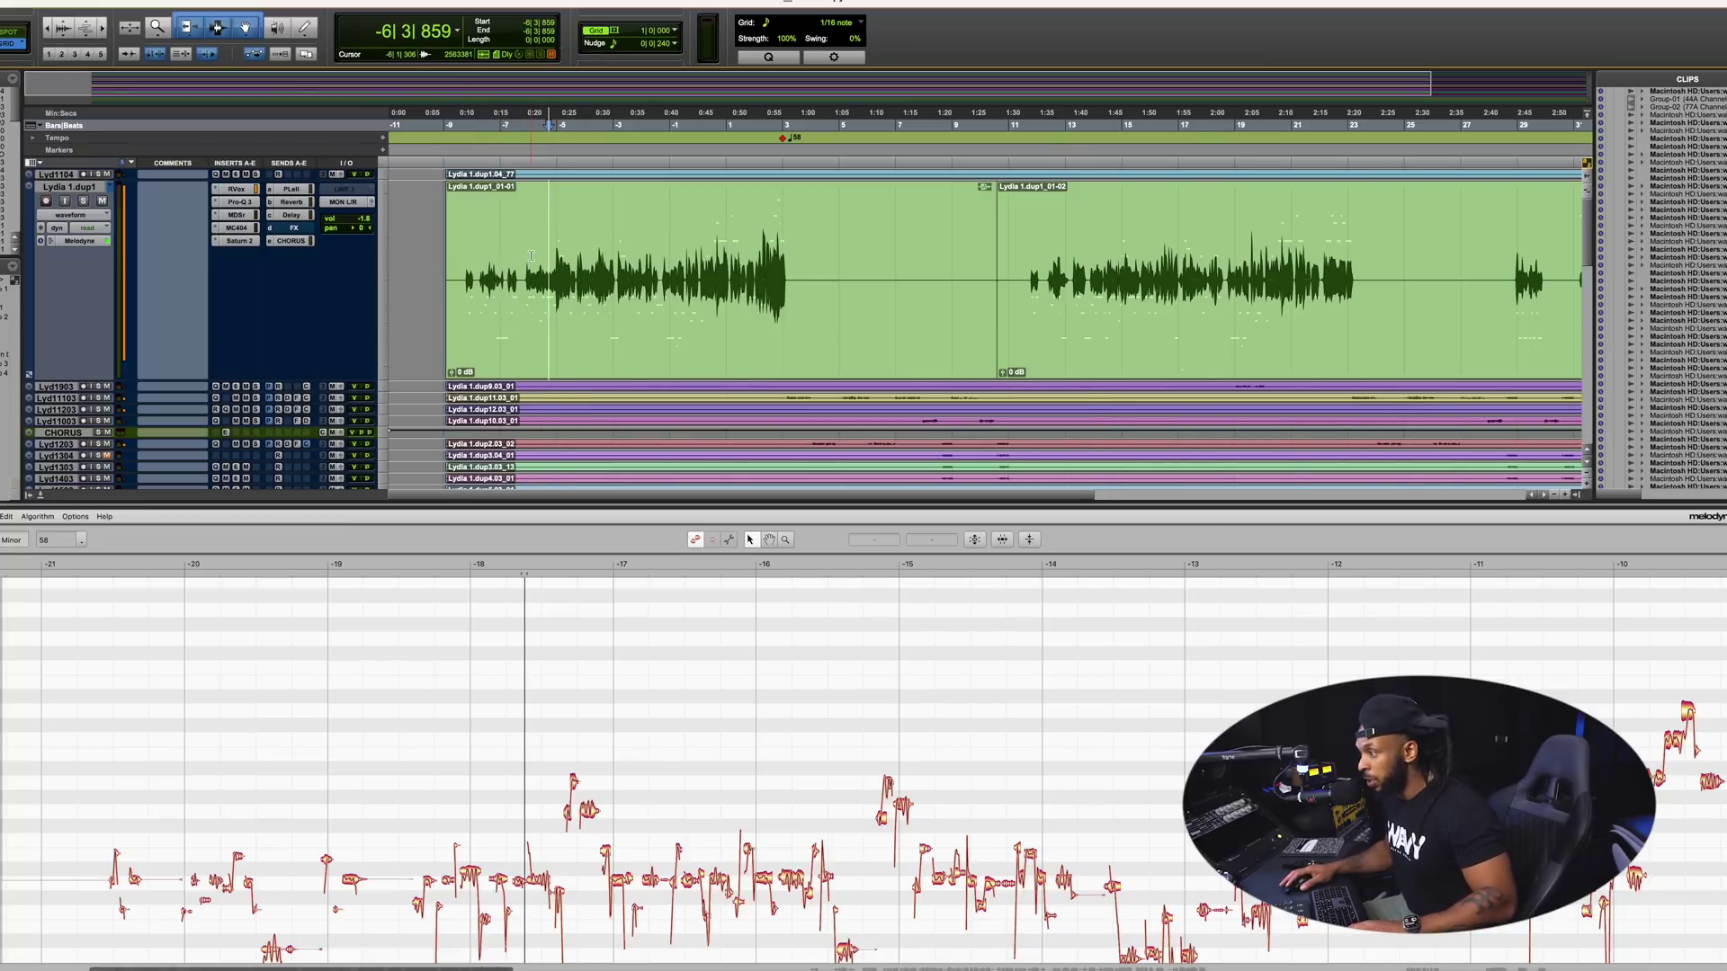
# - Zoom the timeline to 0:02–0:44 around the vocal phrase and start playback
pyautogui.press('super+]')
pyautogui.press('super+]')
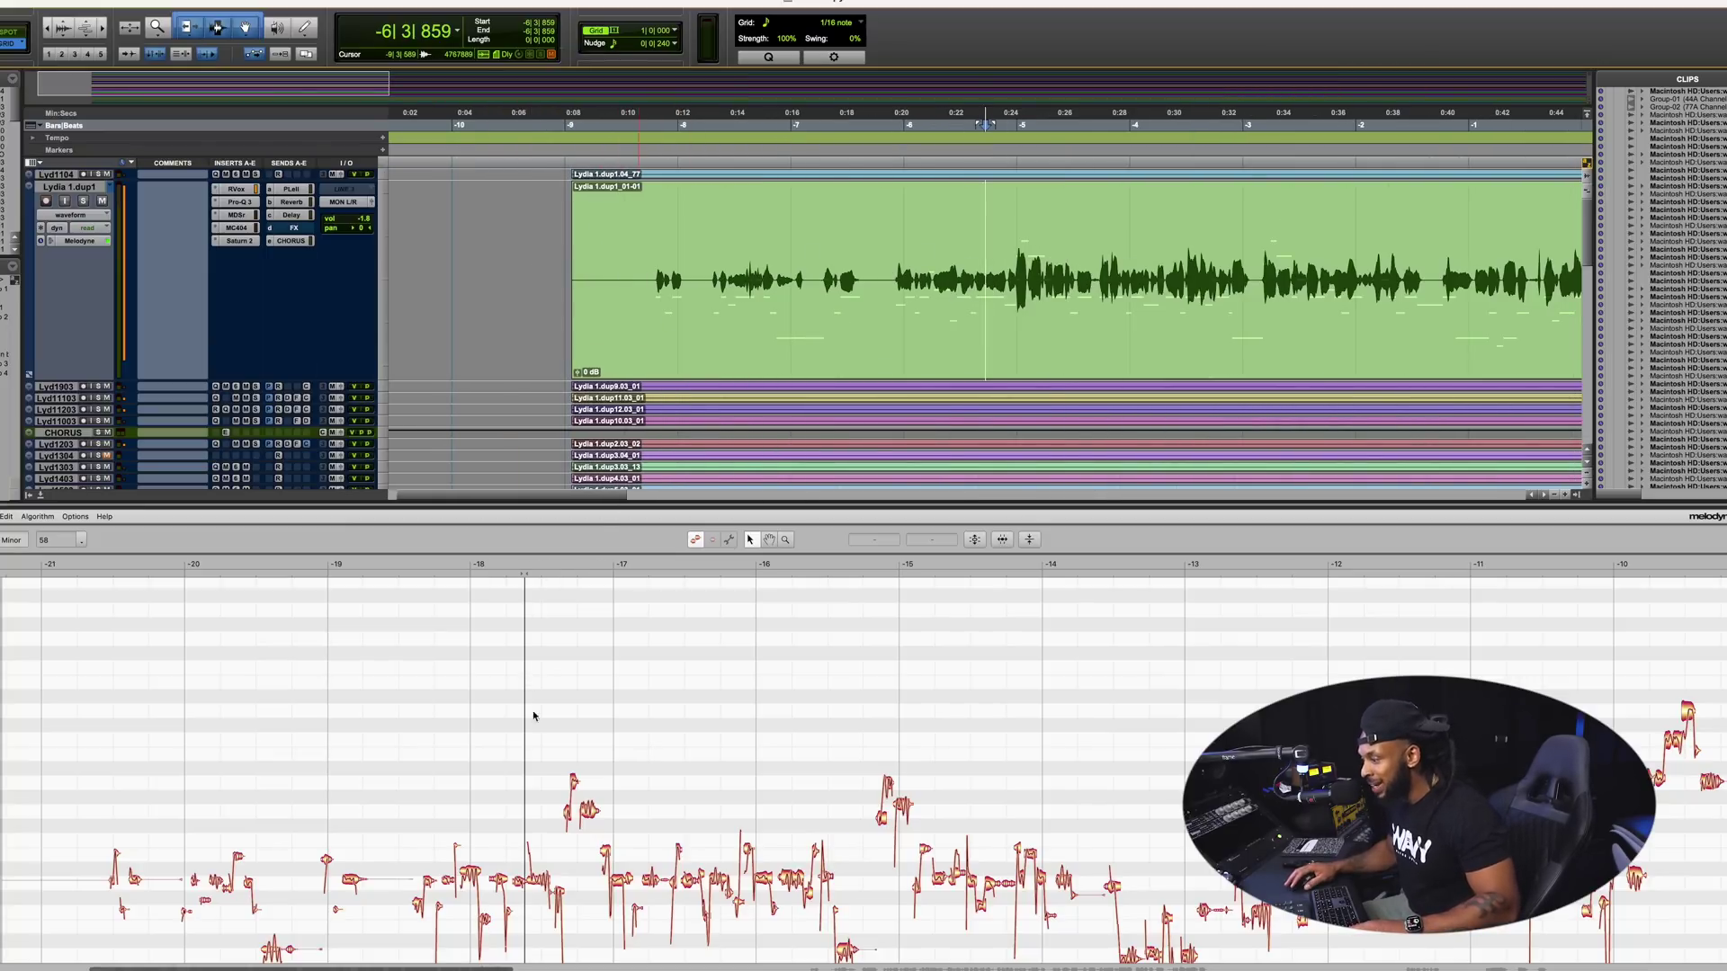
pyautogui.press('super+]')
pyautogui.press('super+[')
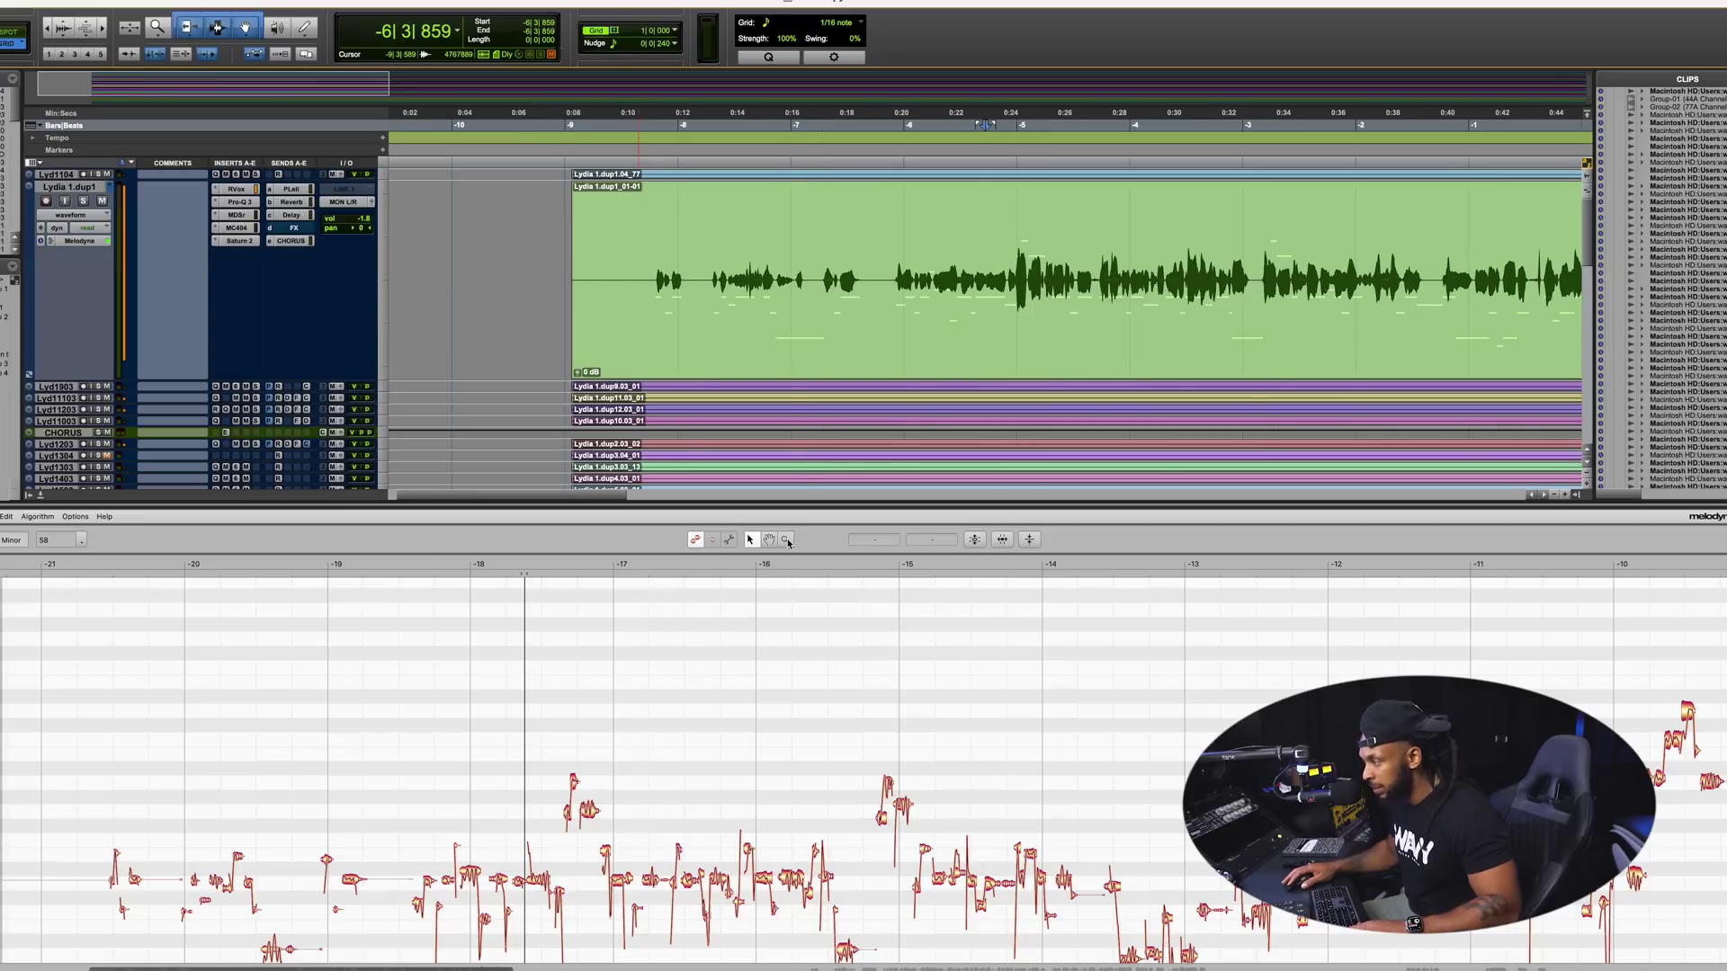
pyautogui.scroll(4, 699, 662)
pyautogui.scroll(5, 700, 662)
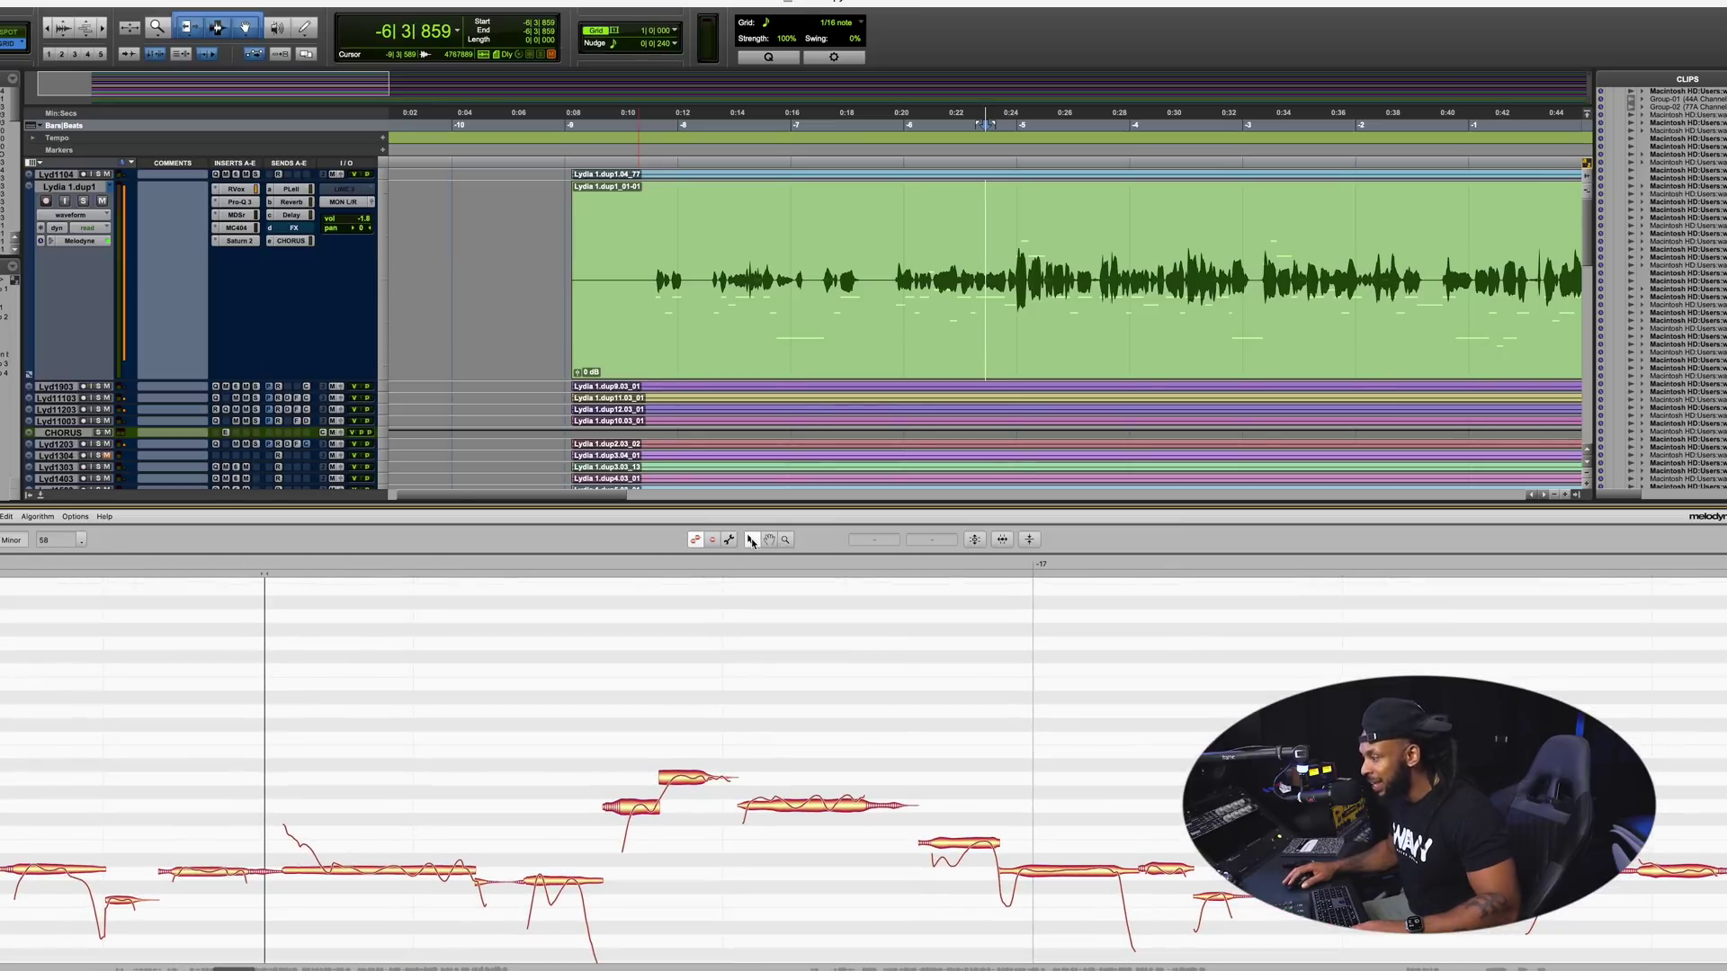
pyautogui.press('space')
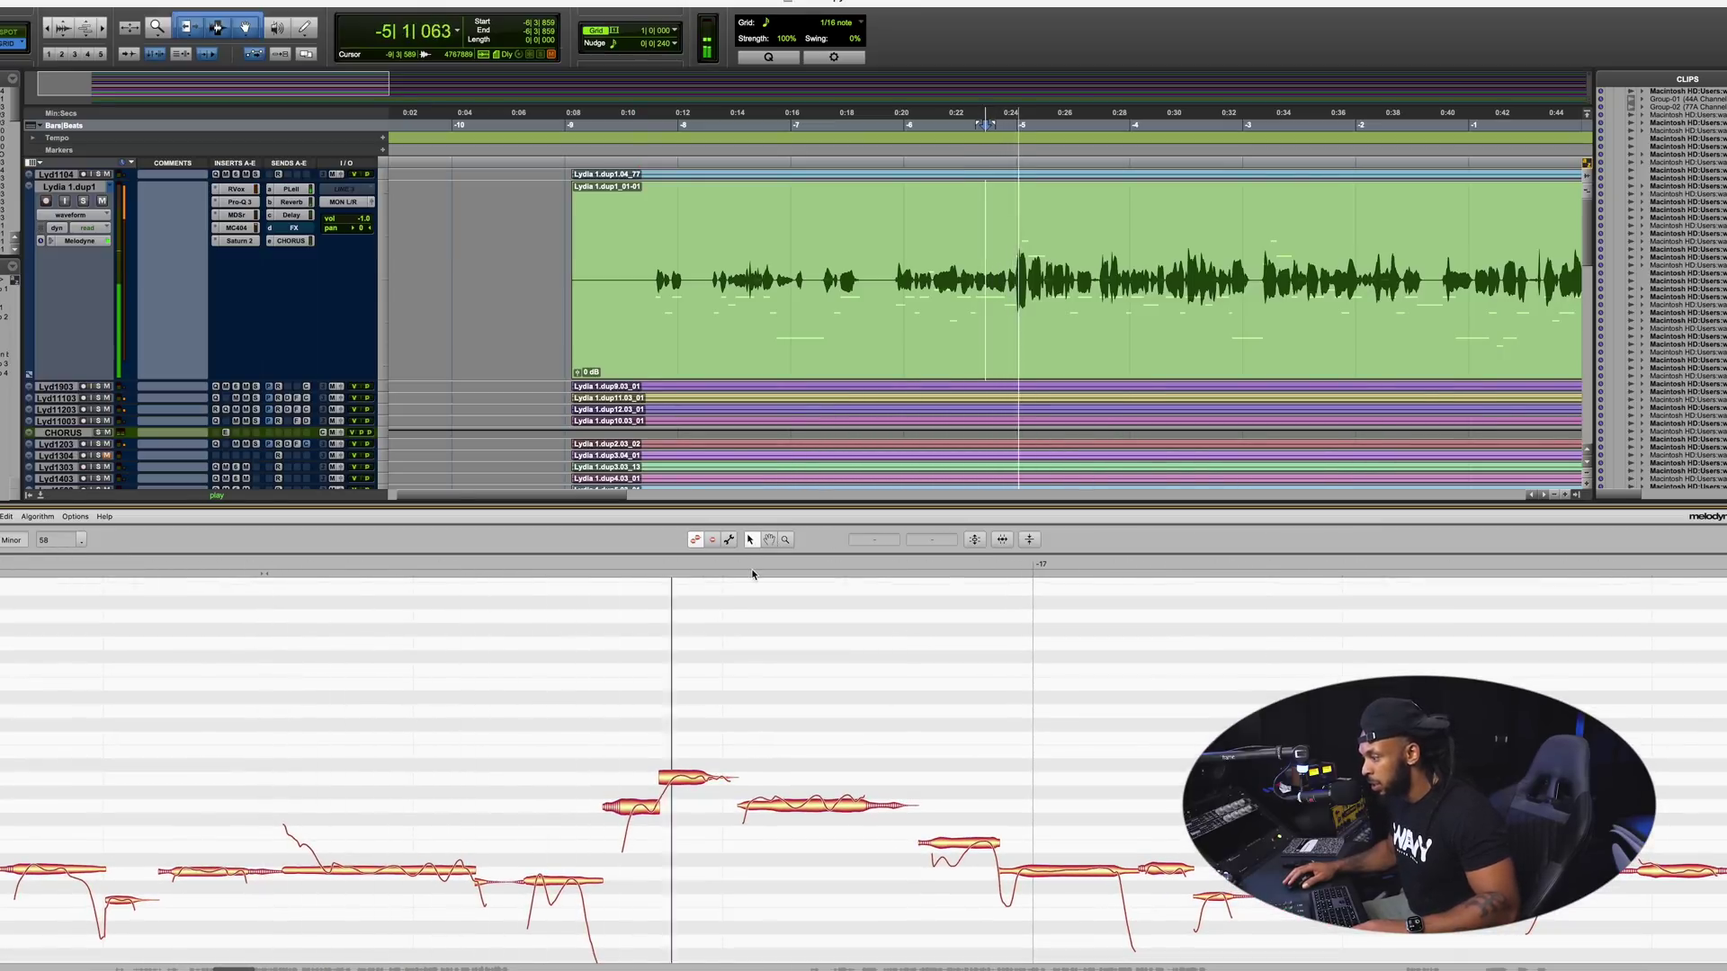
# - Raise the A 4 note to D 5, then drop it to B 4
pyautogui.click(694, 782)
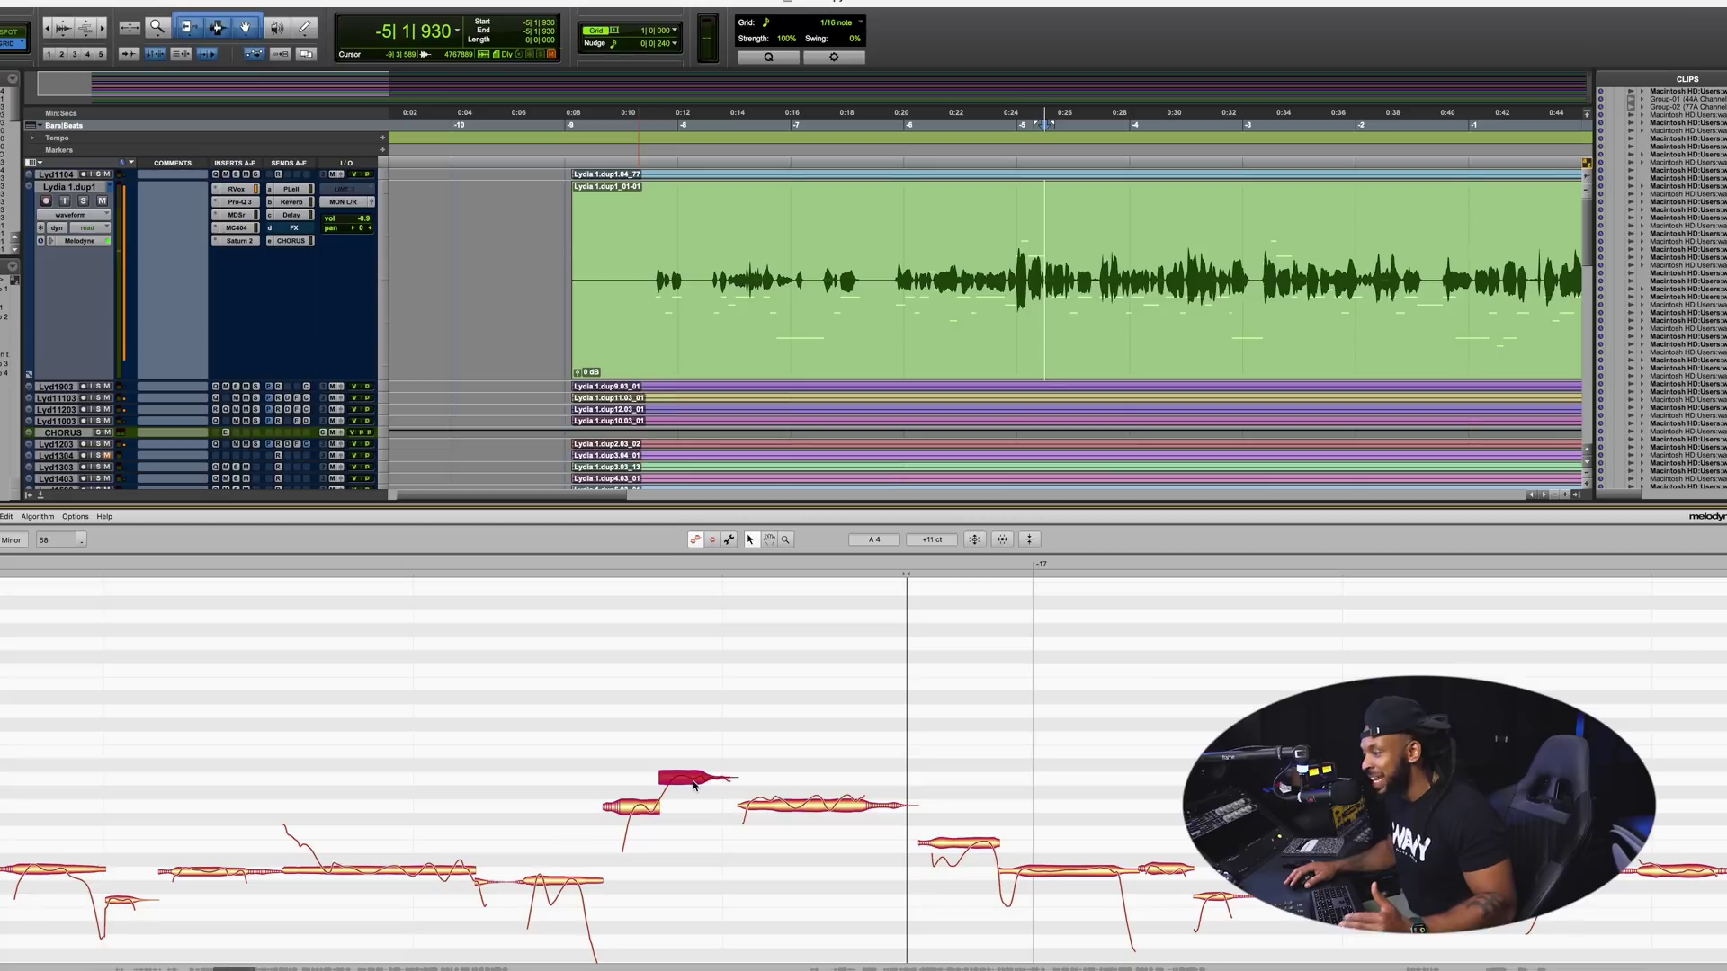
pyautogui.moveTo(694, 784); pyautogui.dragTo(691, 717)
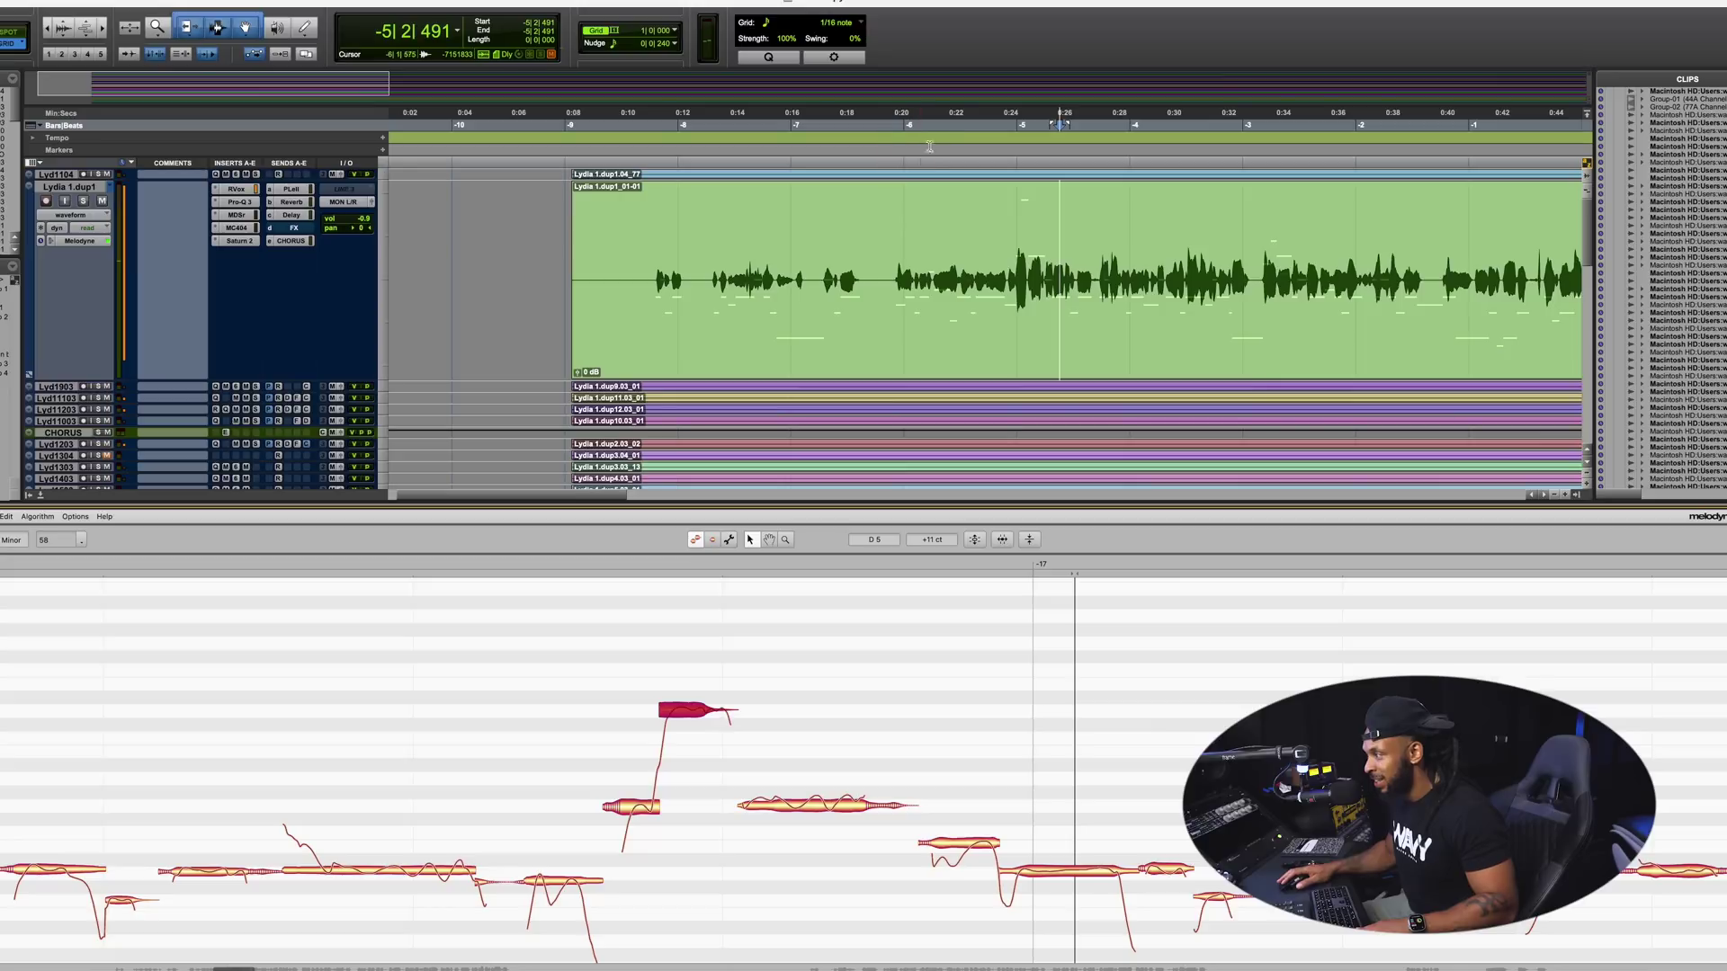
pyautogui.press('space')
pyautogui.press('space')
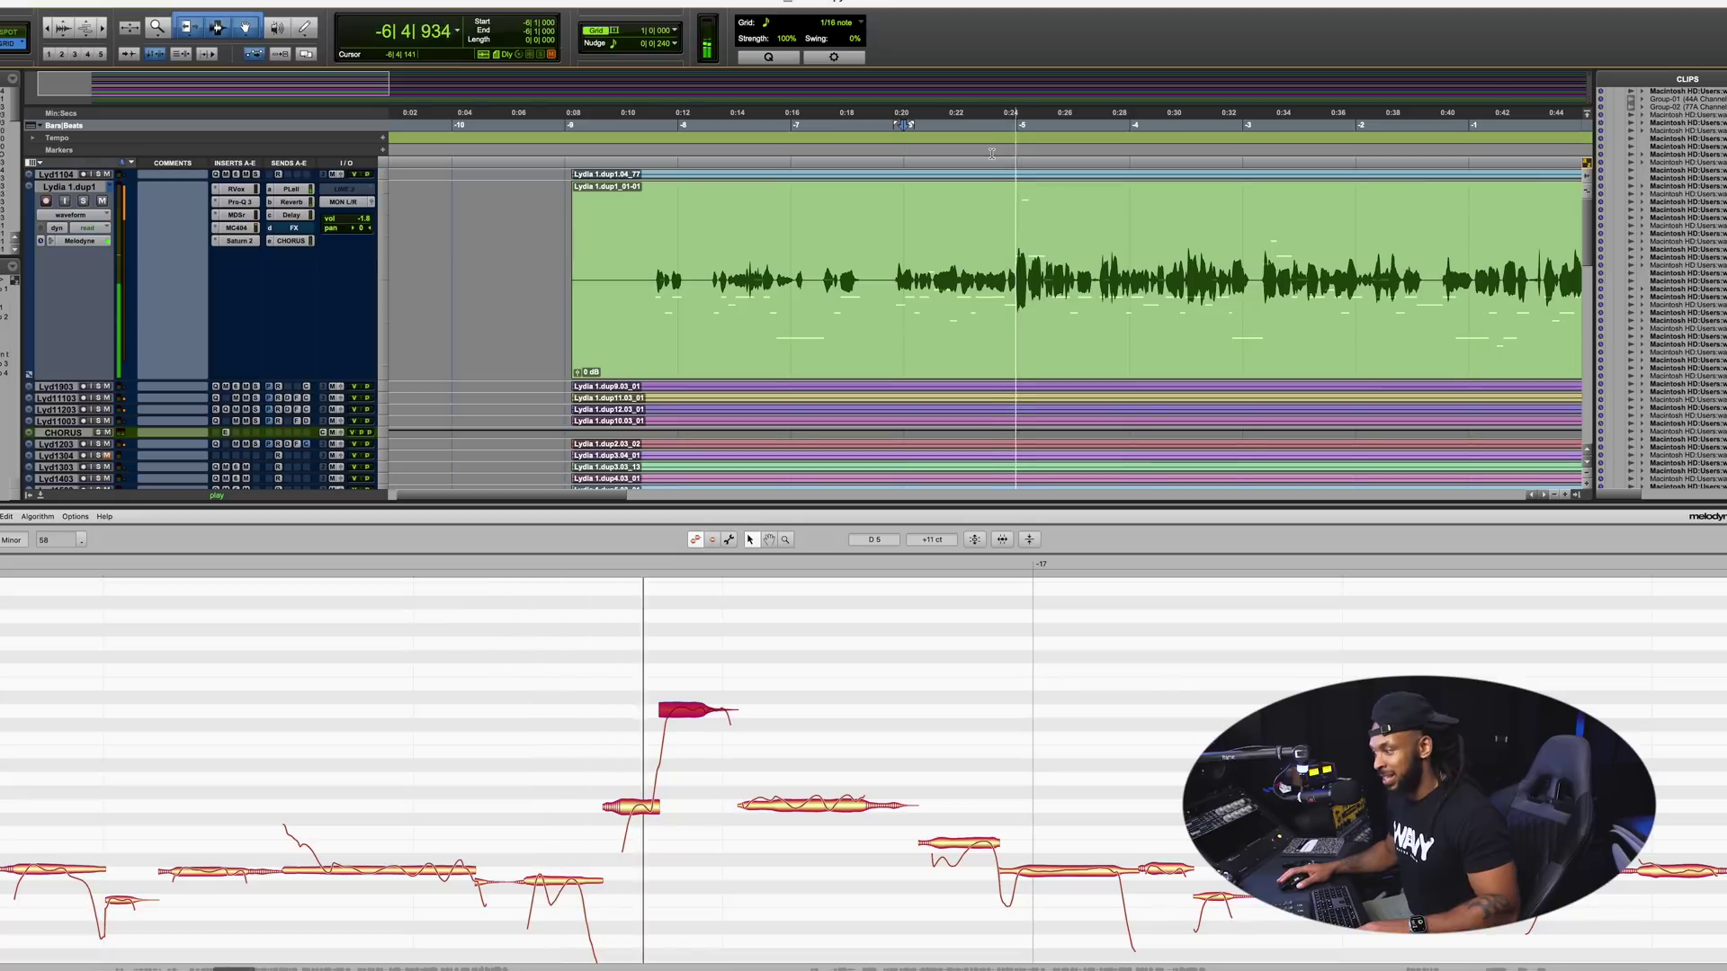
pyautogui.press('space')
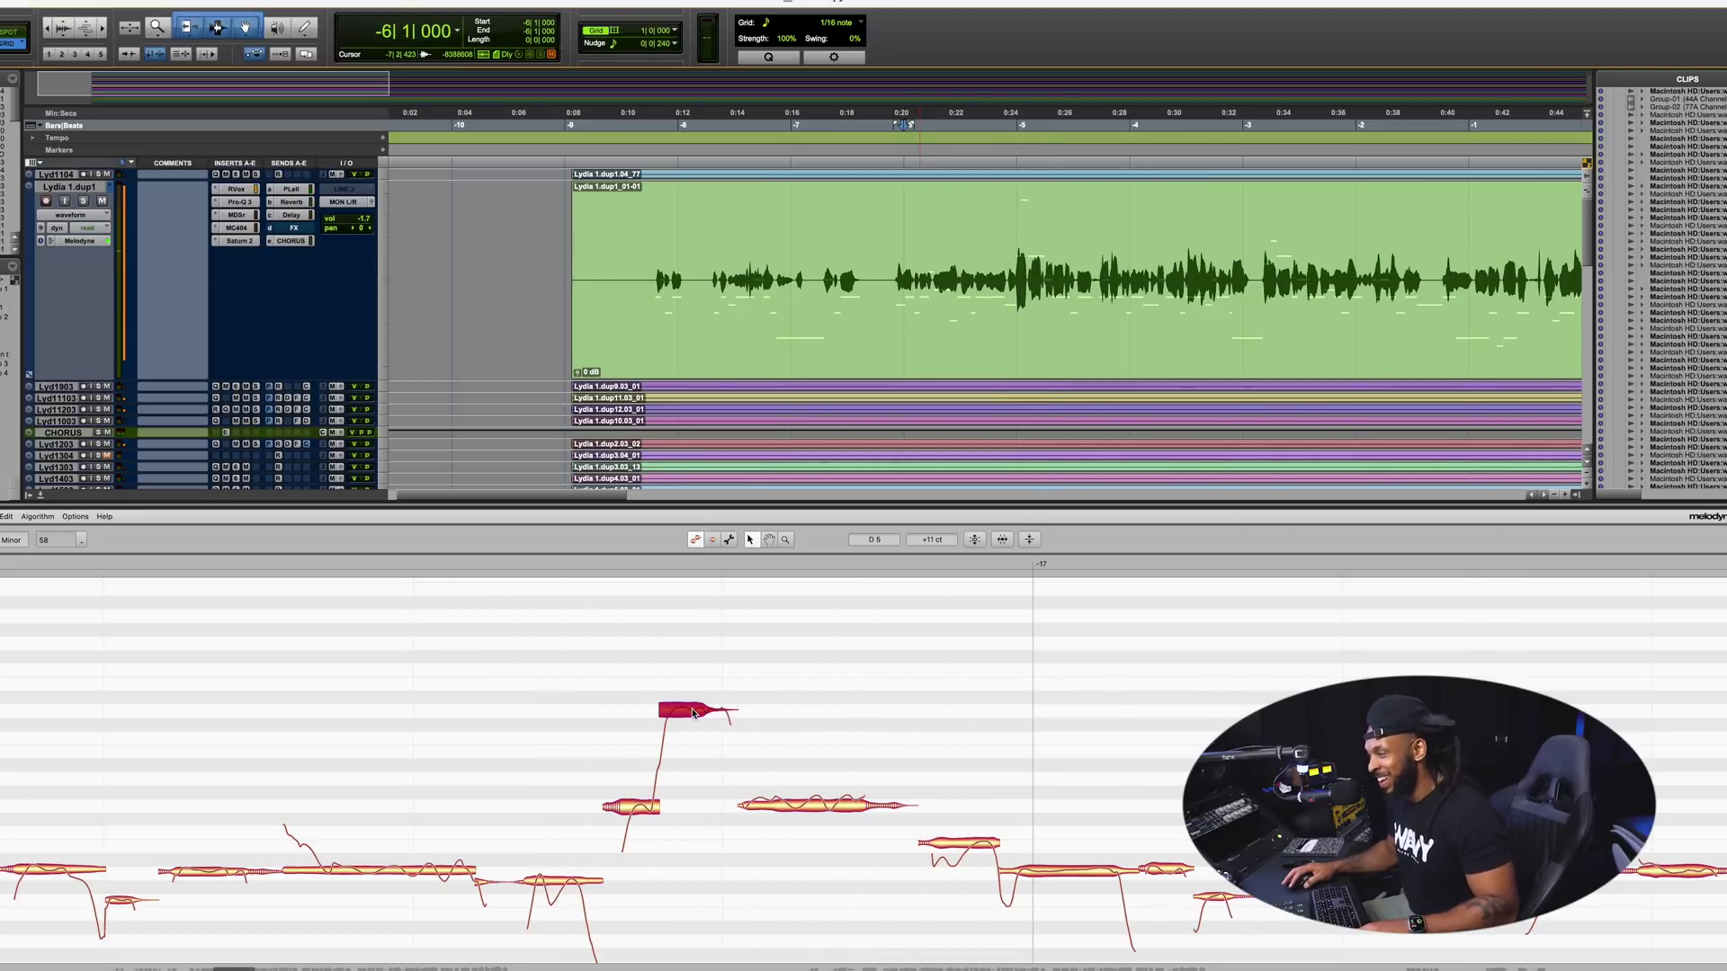
pyautogui.moveTo(693, 713); pyautogui.dragTo(694, 751)
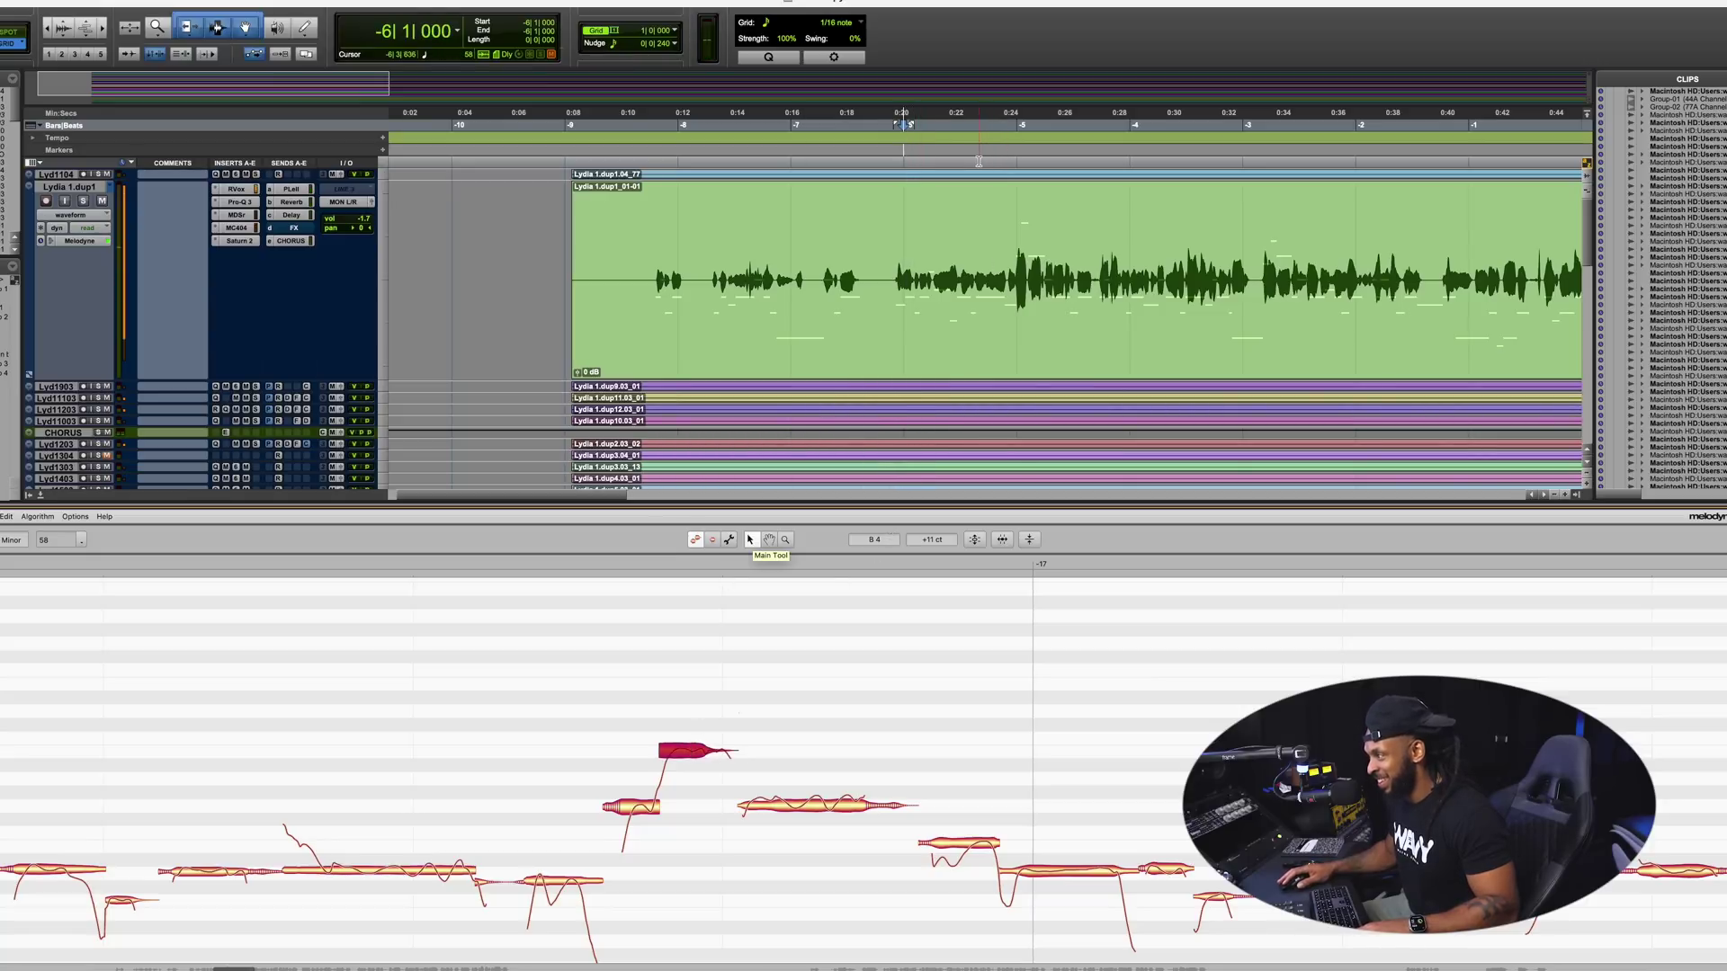
# - Lower the note to Bb 4 and play the retuned vocal from bar -5
pyautogui.click(1016, 162)
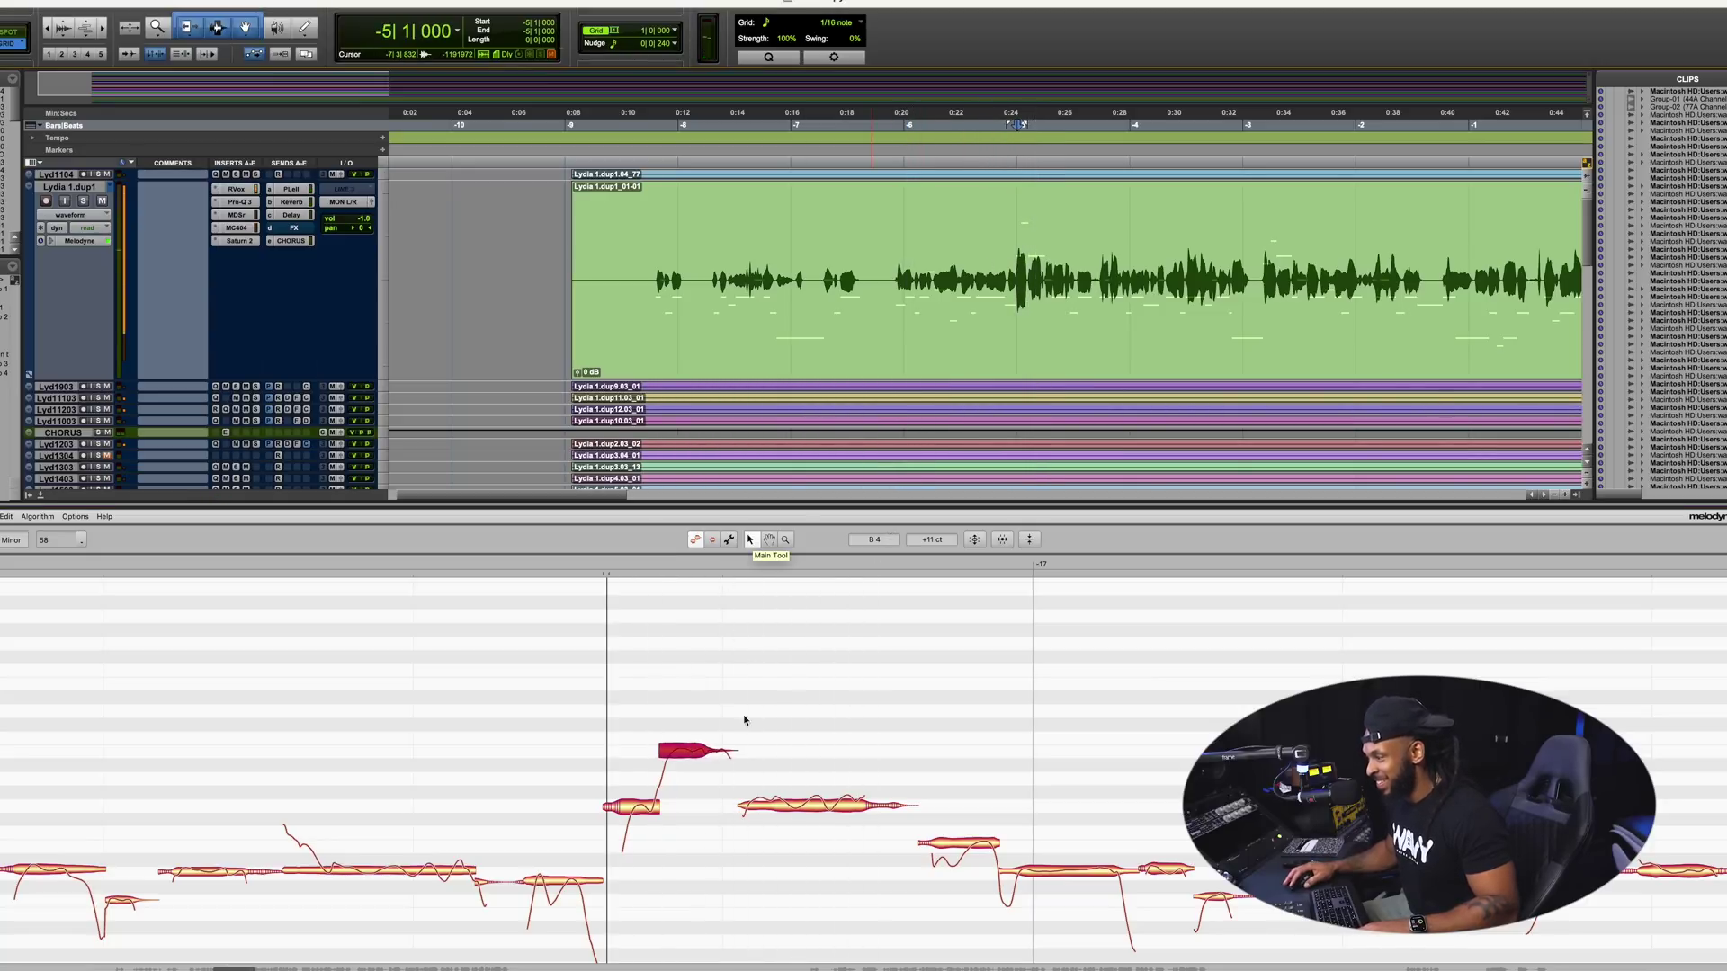
pyautogui.moveTo(681, 752)
pyautogui.mouseDown()
pyautogui.moveTo(681, 815)
pyautogui.moveTo(686, 777)
pyautogui.mouseUp()
pyautogui.press('space')
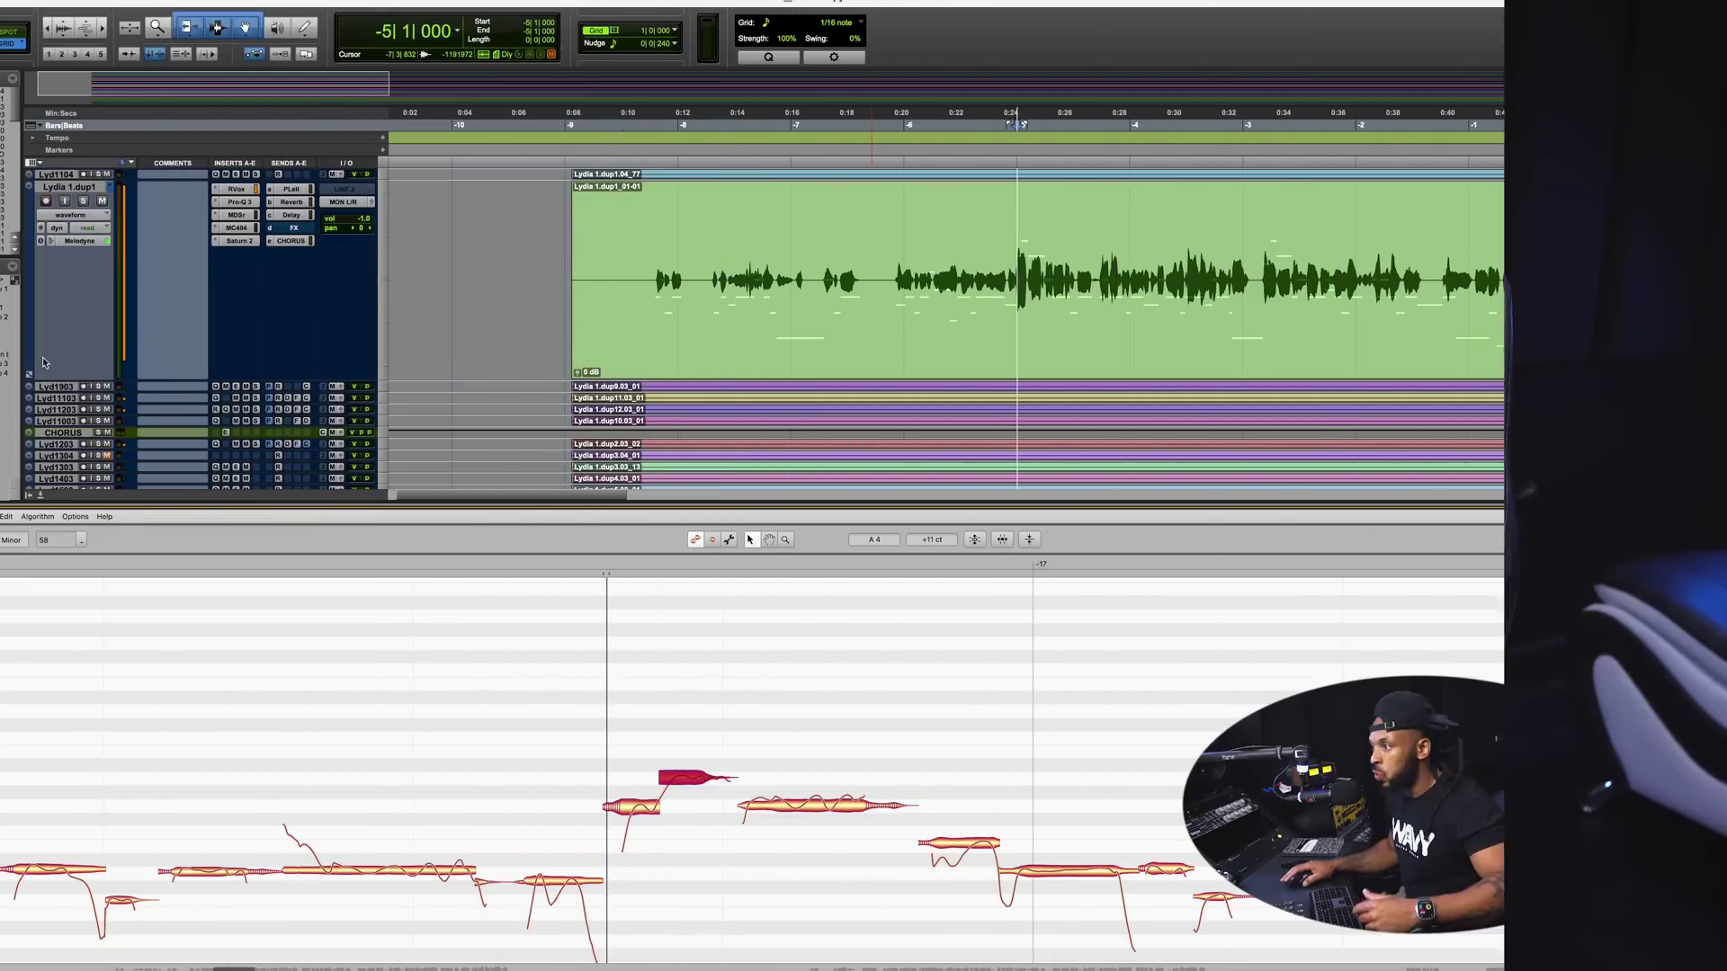
pyautogui.click(378, 1)
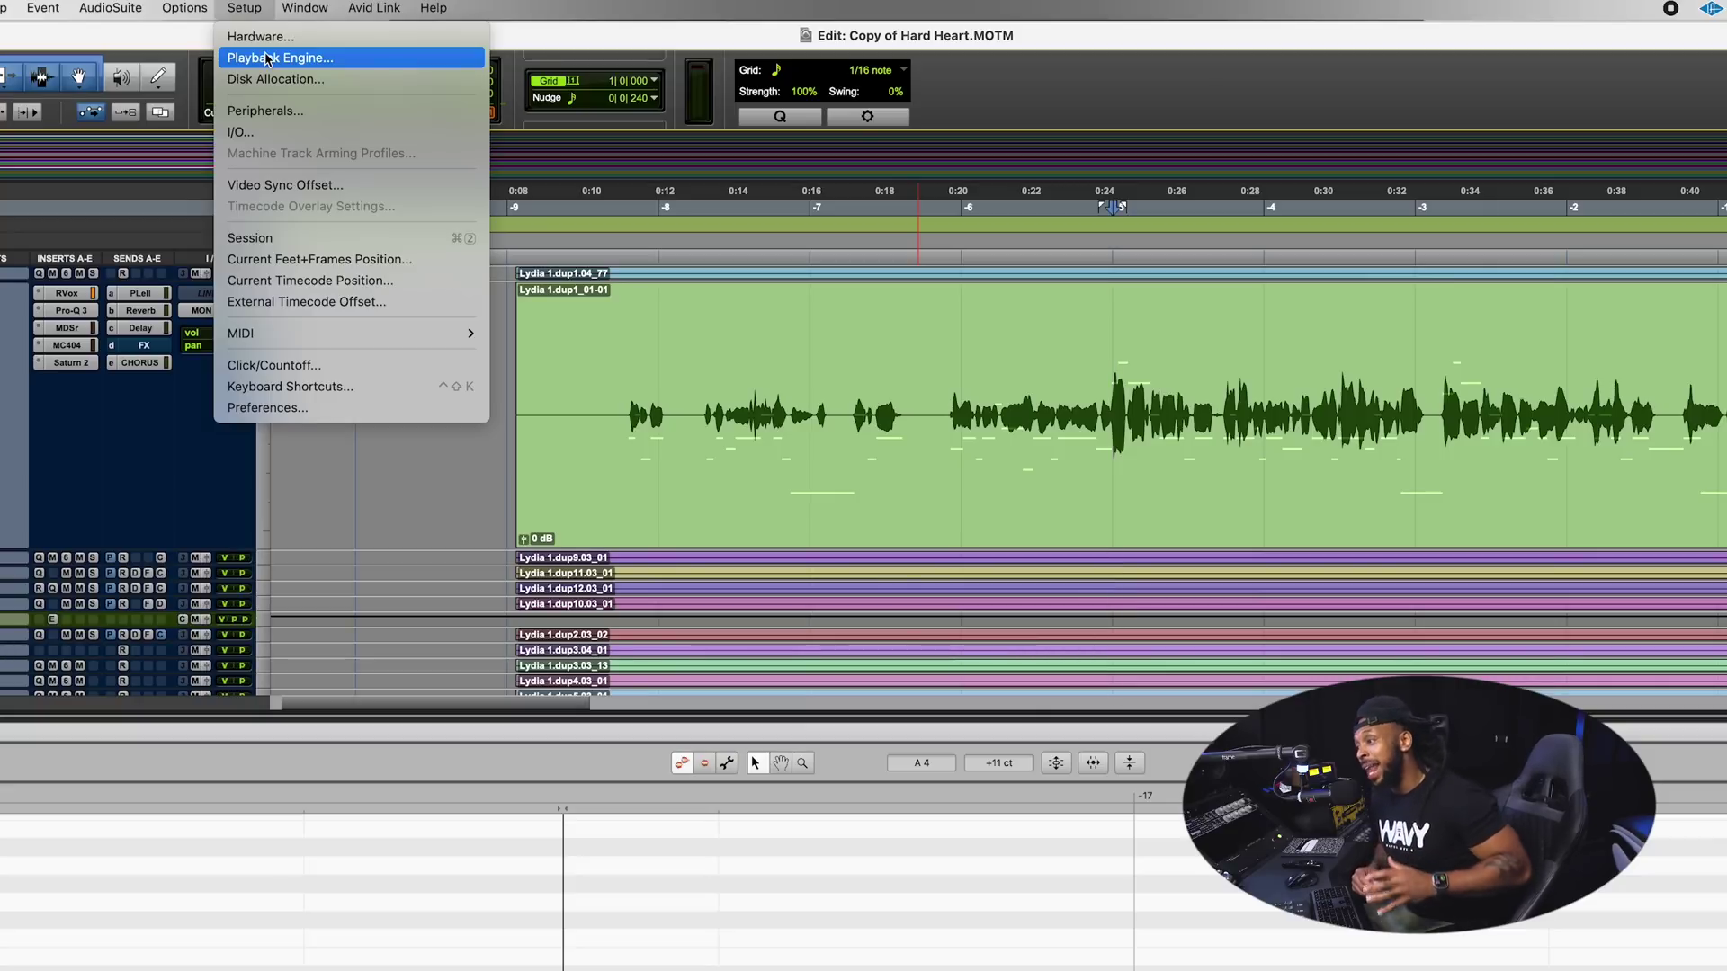
pyautogui.click(267, 59)
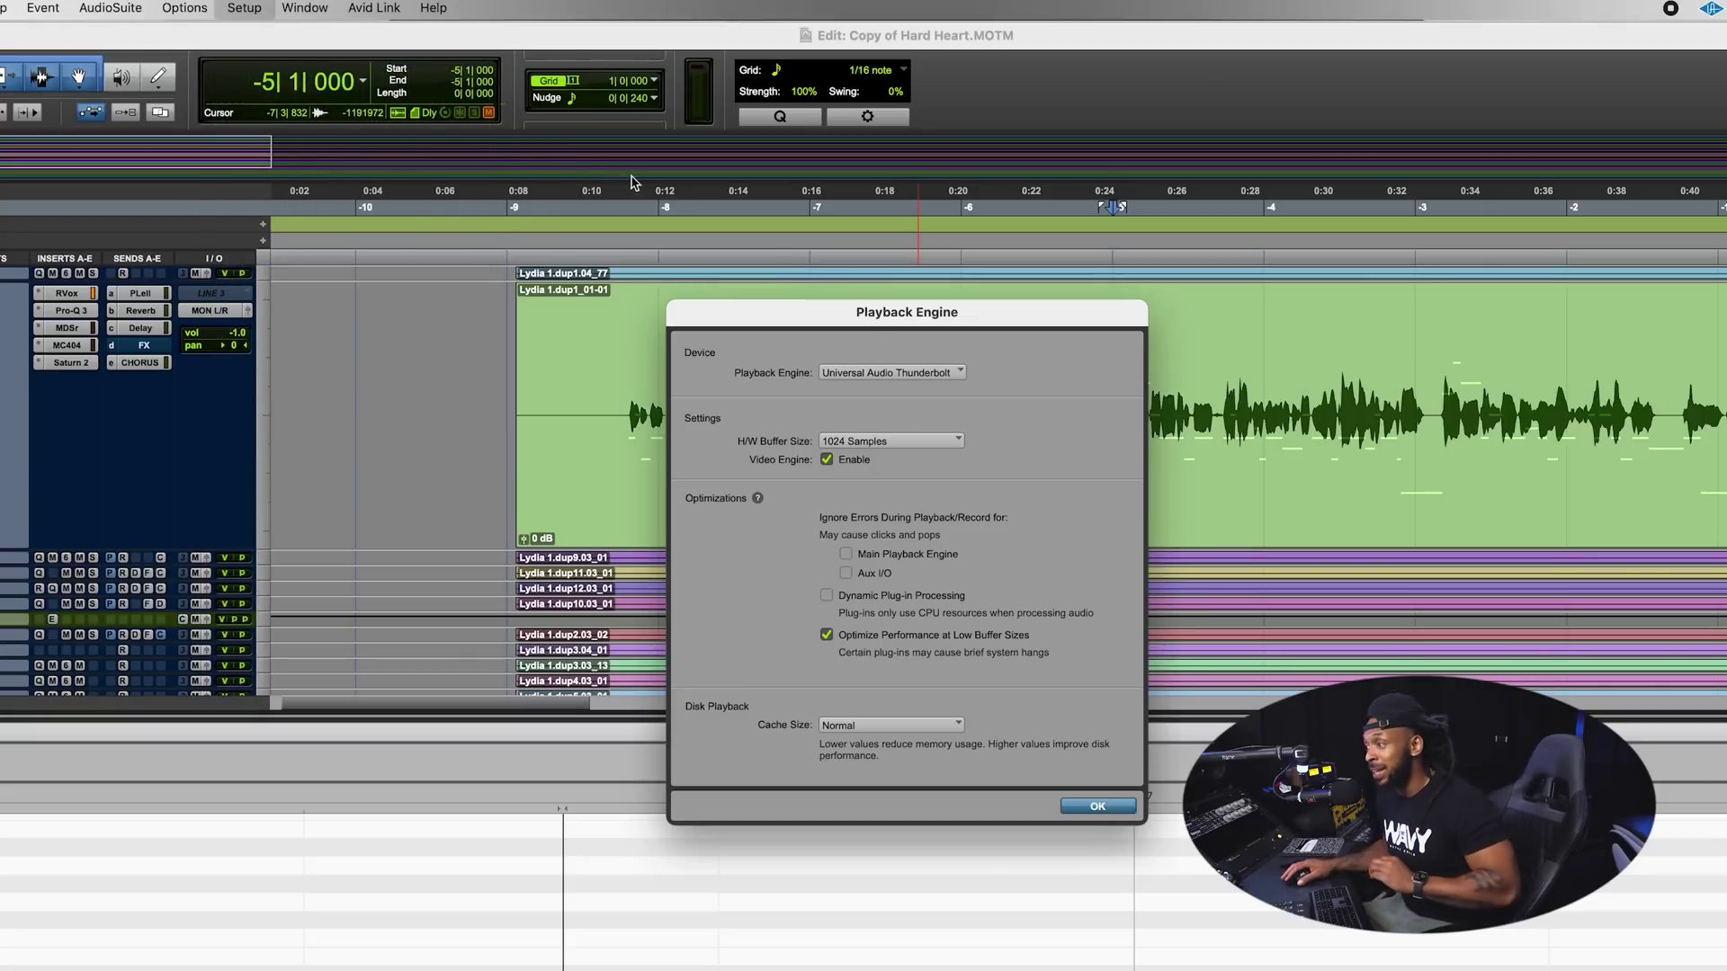
pyautogui.click(1099, 807)
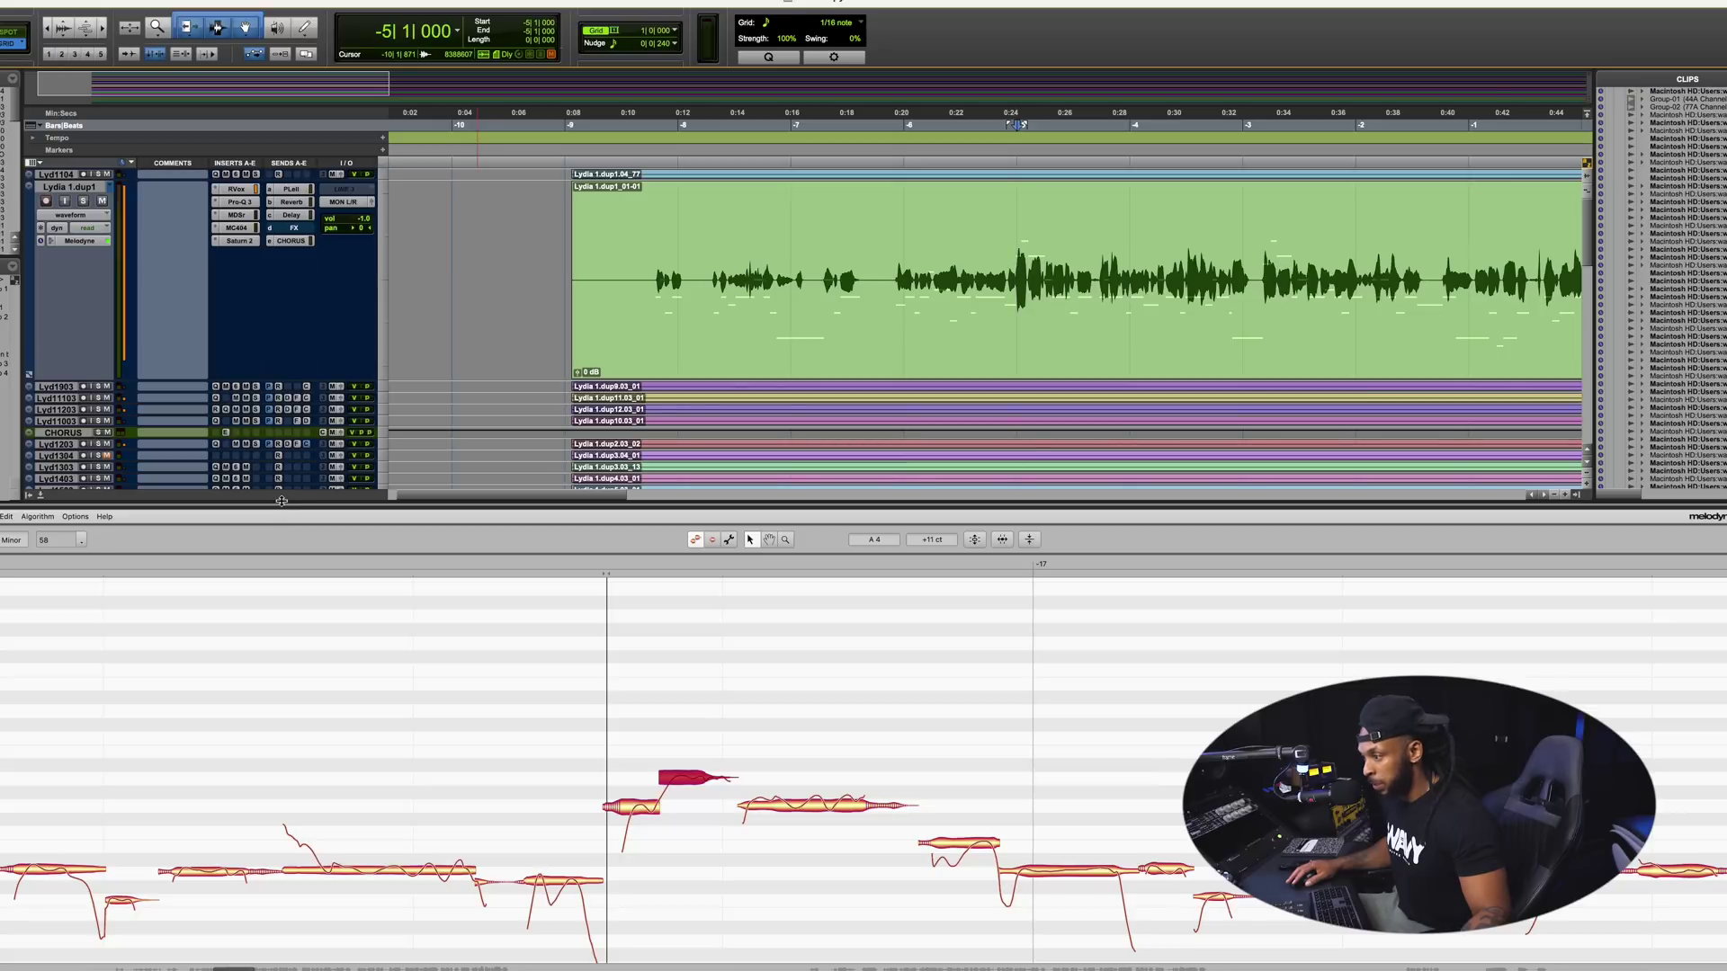
pyautogui.hotkey('ctrl', '=')
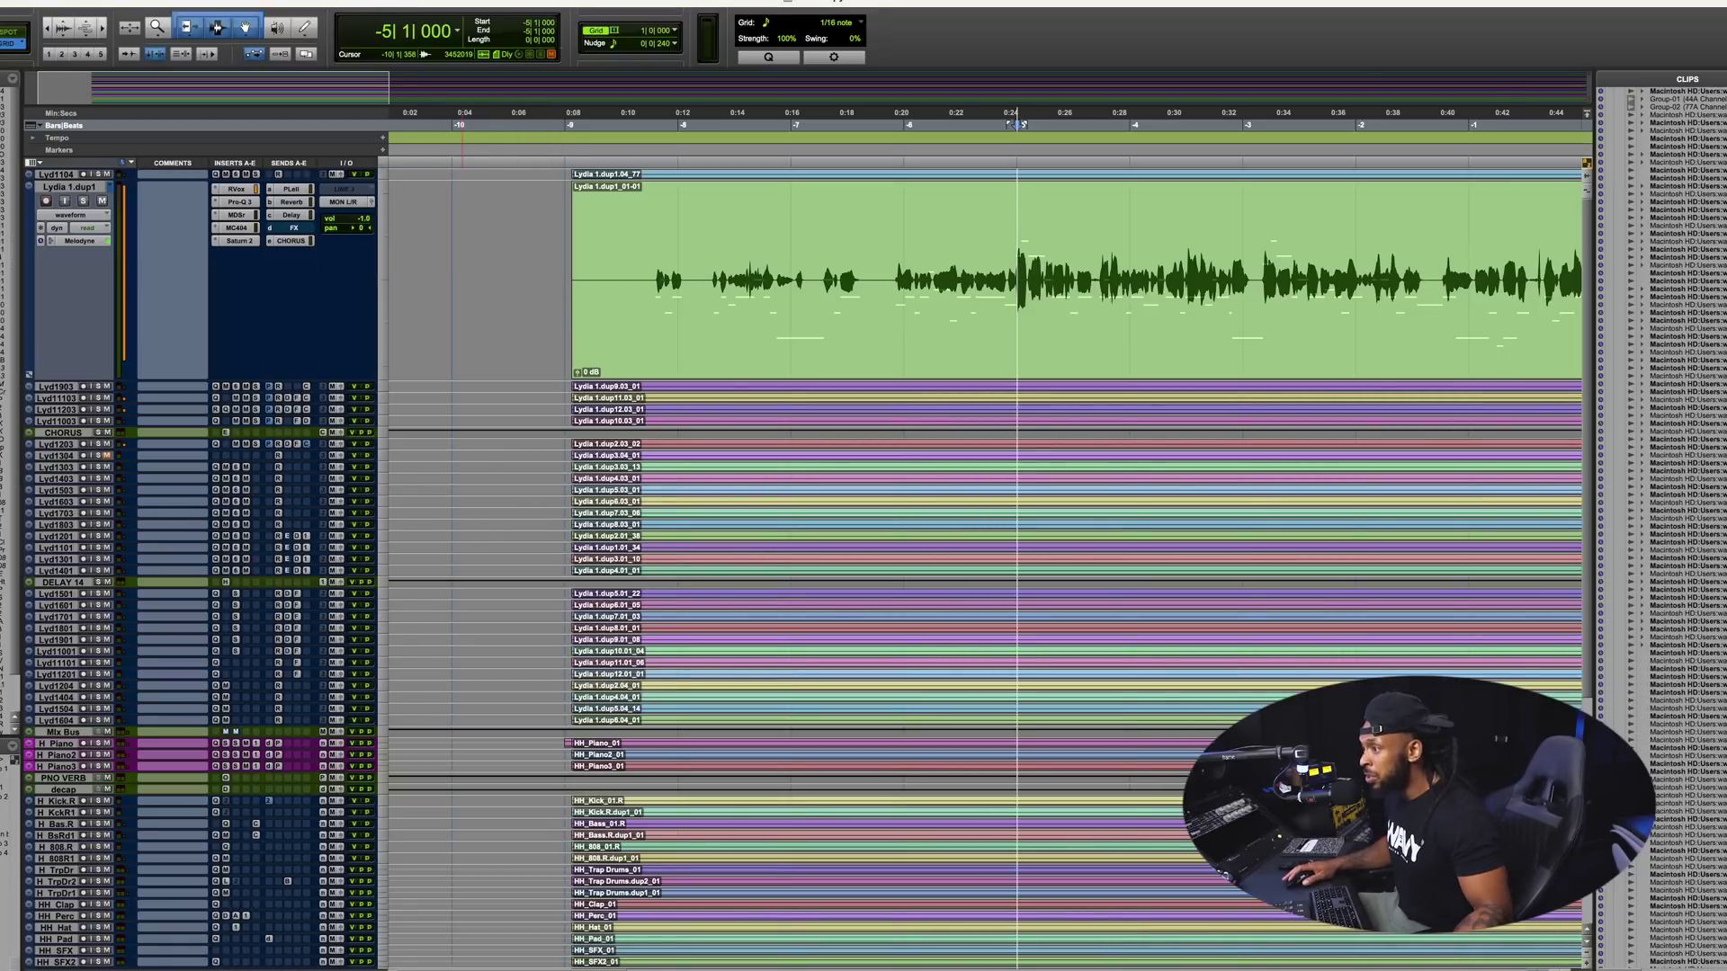
# - Open I/O Setup on the Output tab and bring up the Aux I/O notice
pyautogui.click(360, 1)
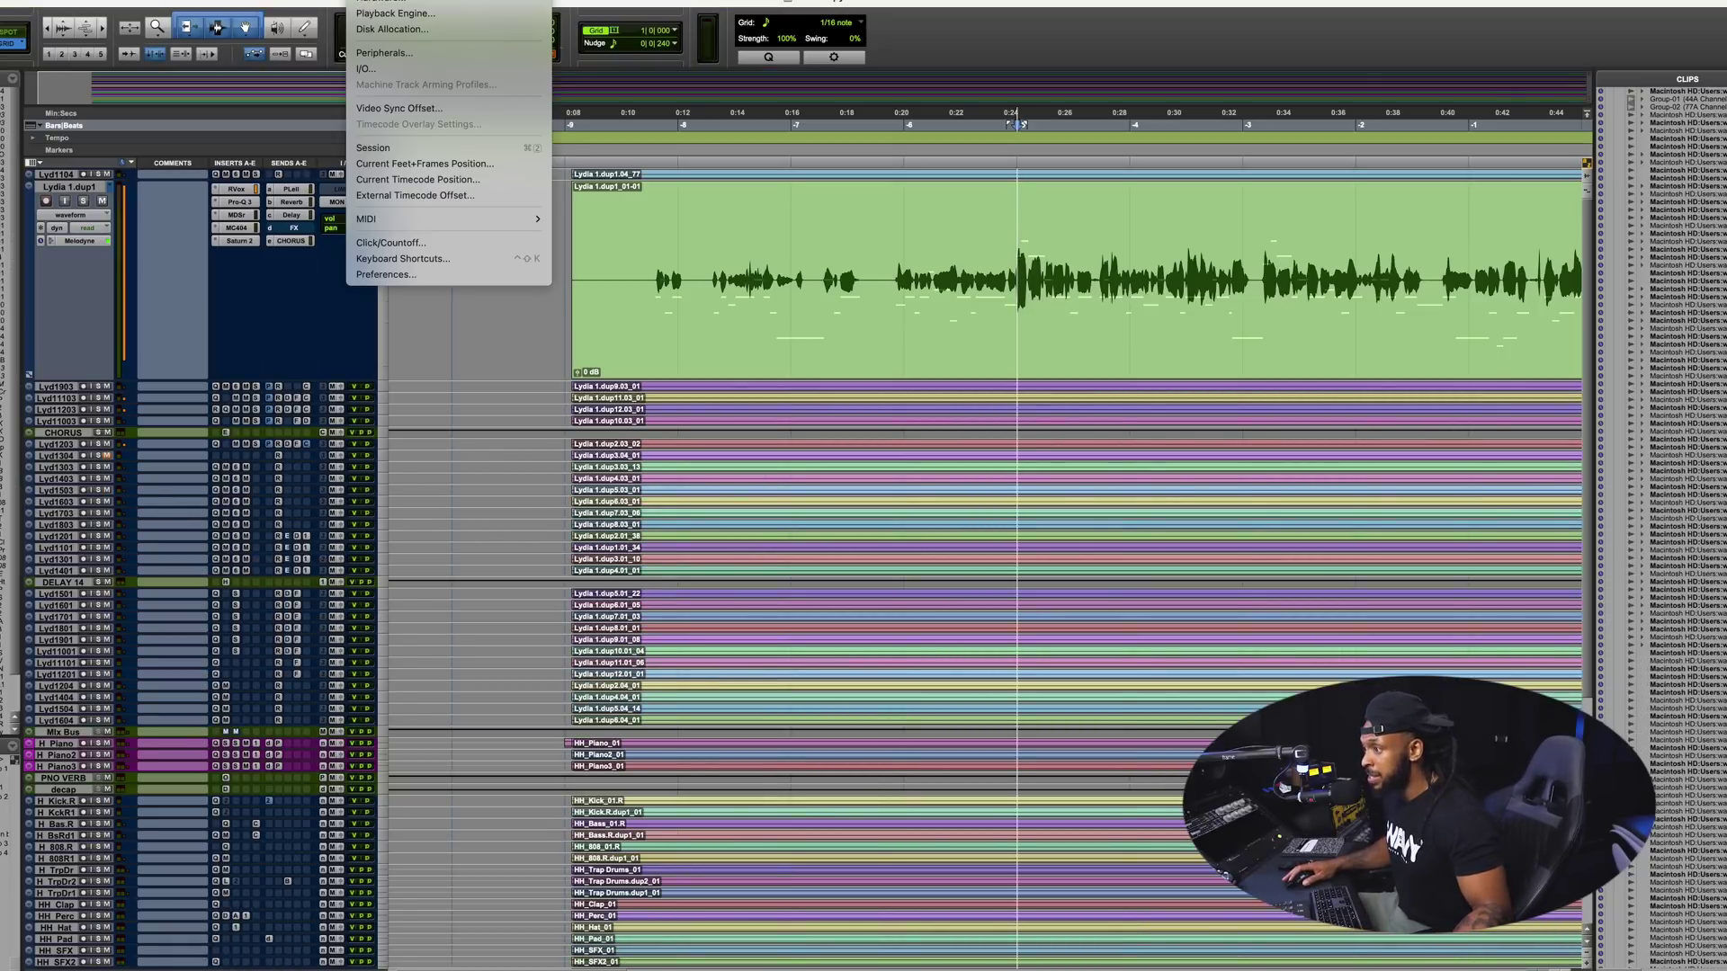
pyautogui.click(393, 70)
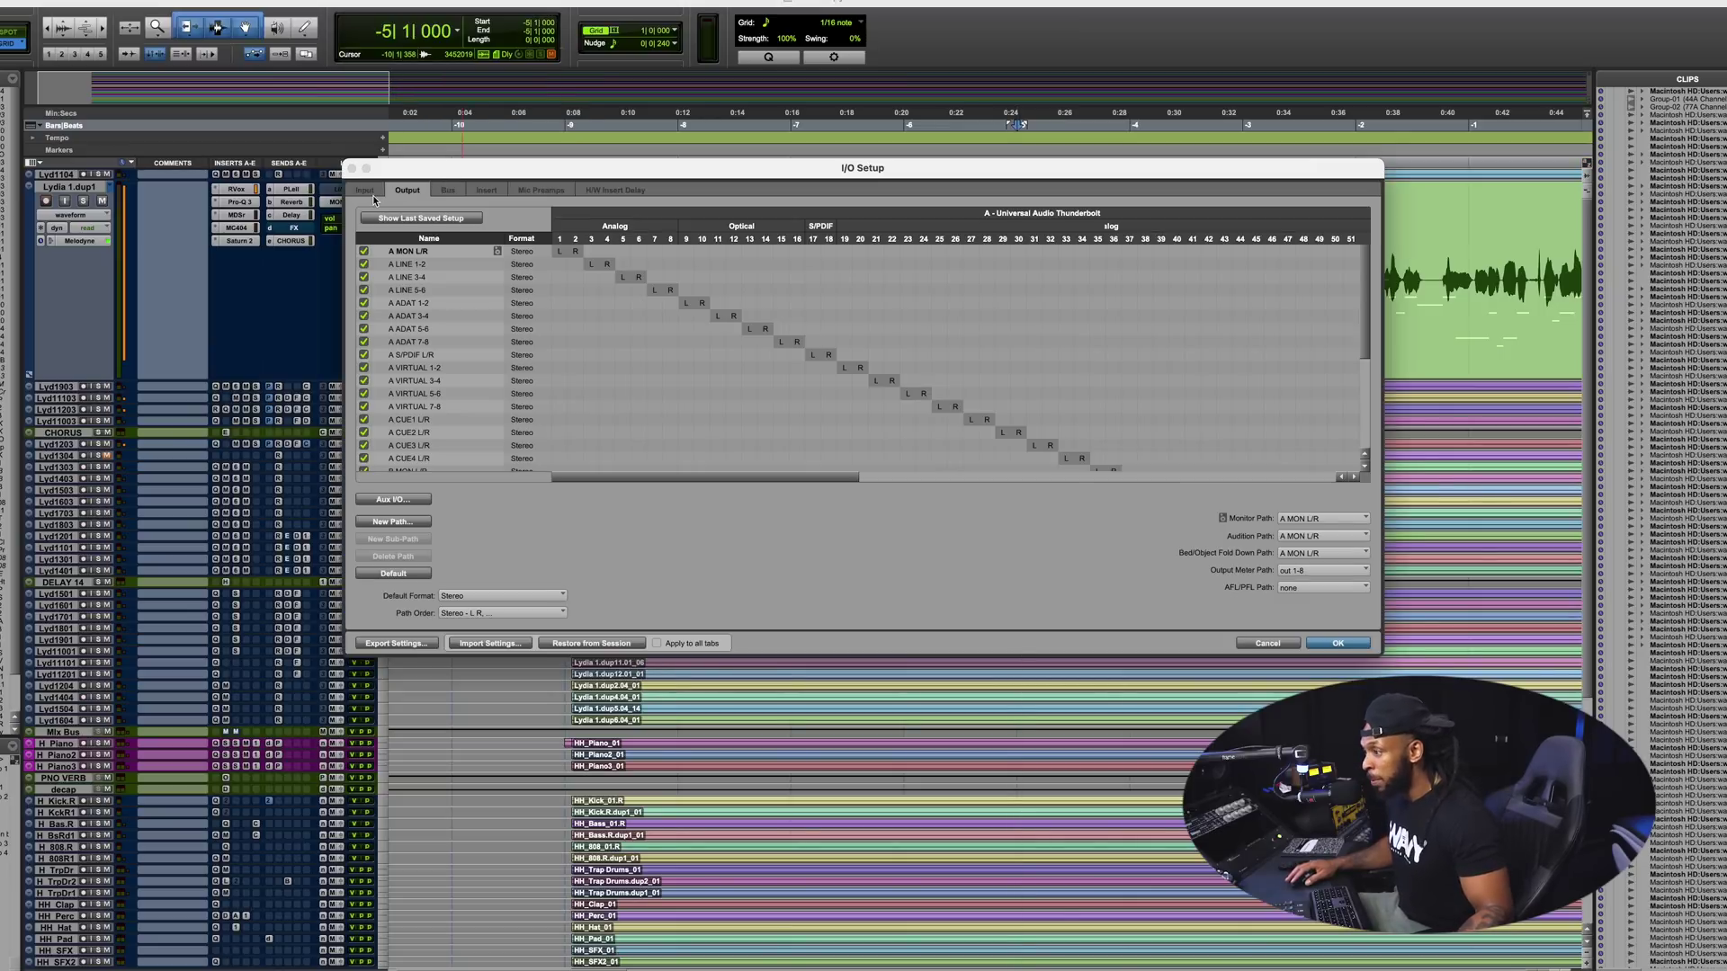
pyautogui.click(393, 499)
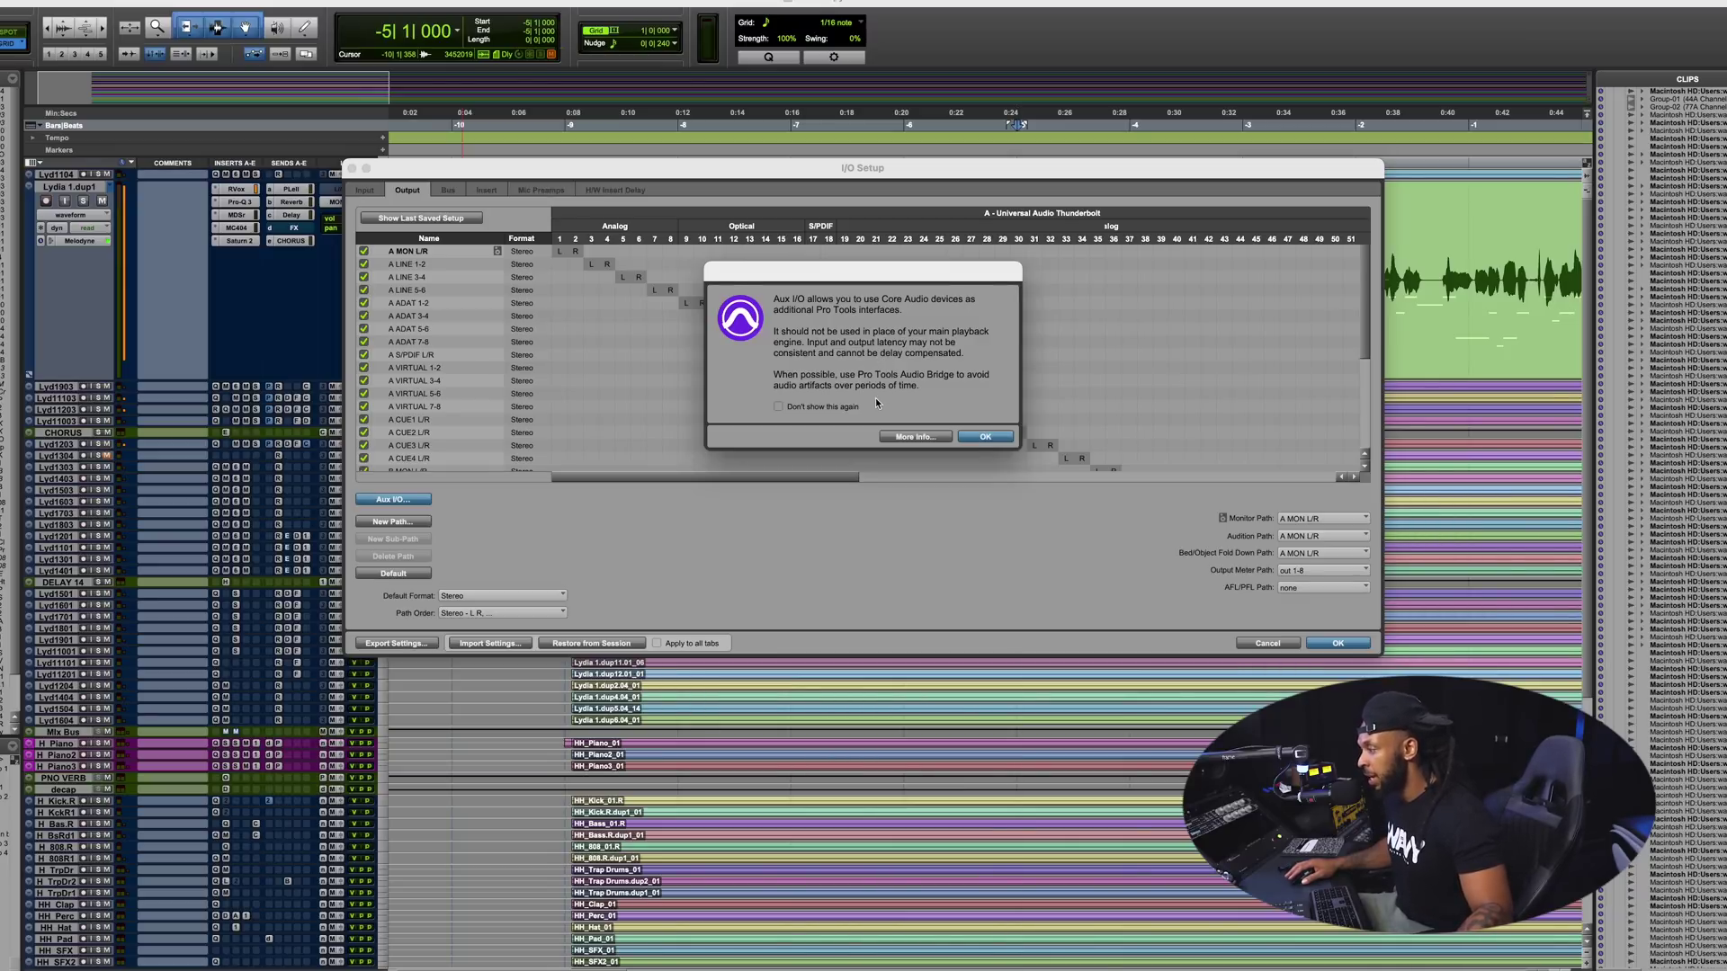
# - Dismiss the Aux I/O notice, tick Out for Pro Tools Audio Bridge 2-A, and confirm
pyautogui.click(983, 437)
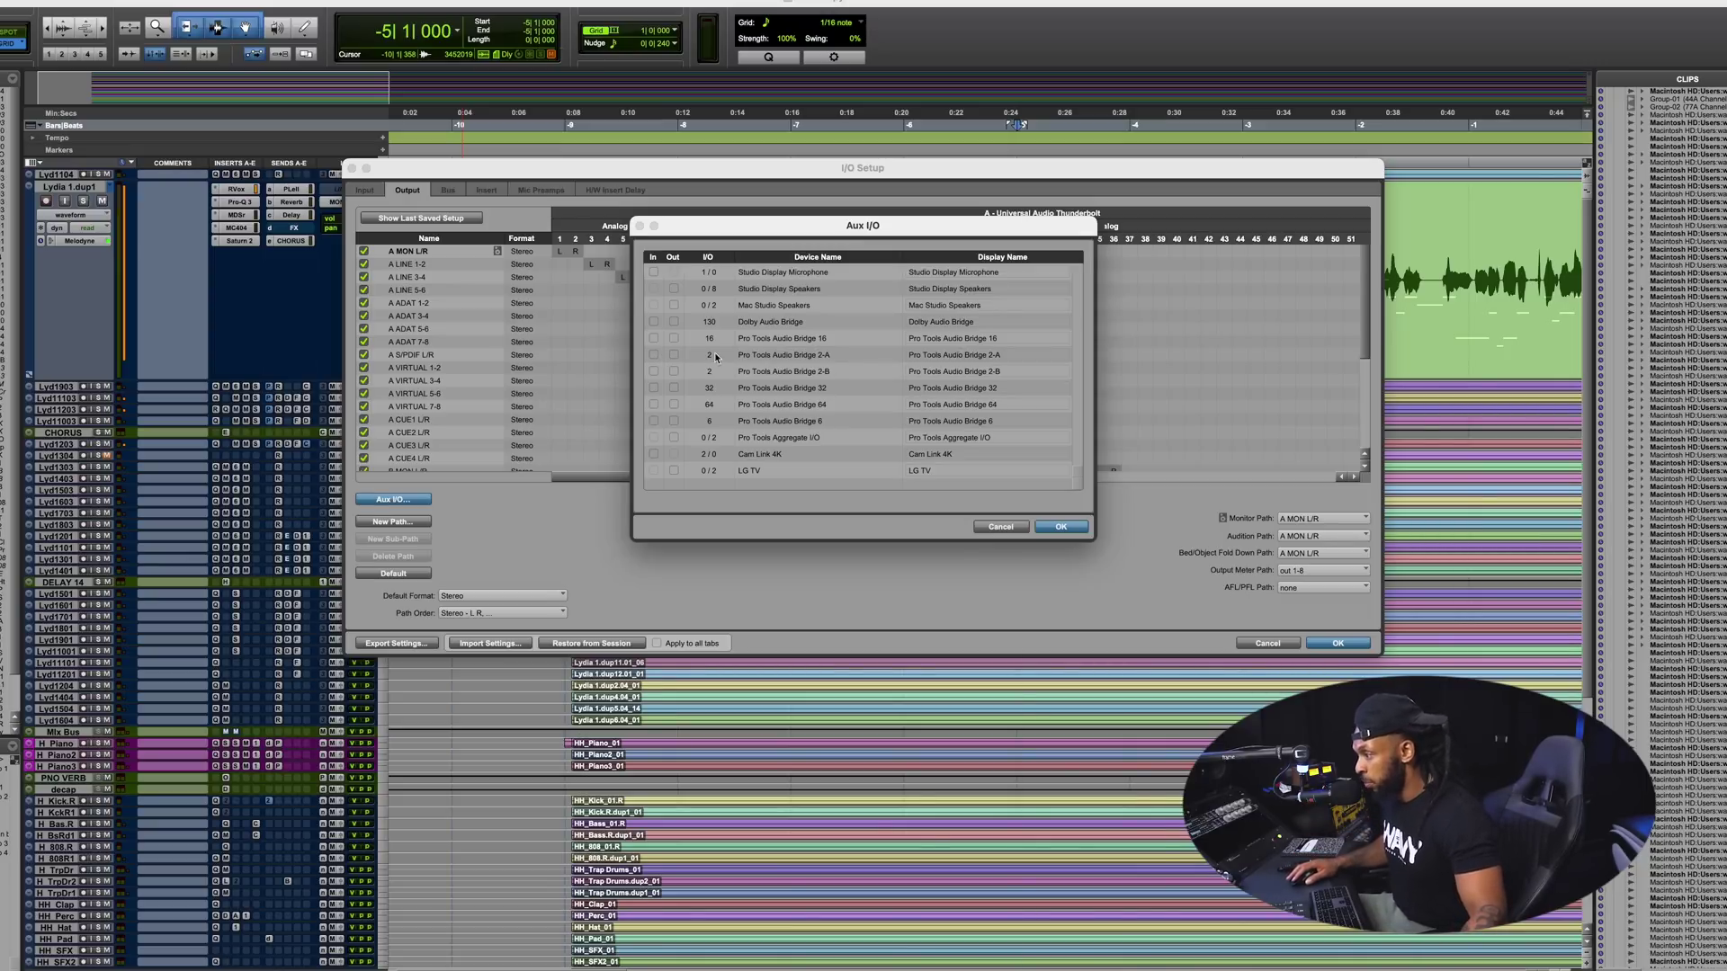
pyautogui.click(675, 355)
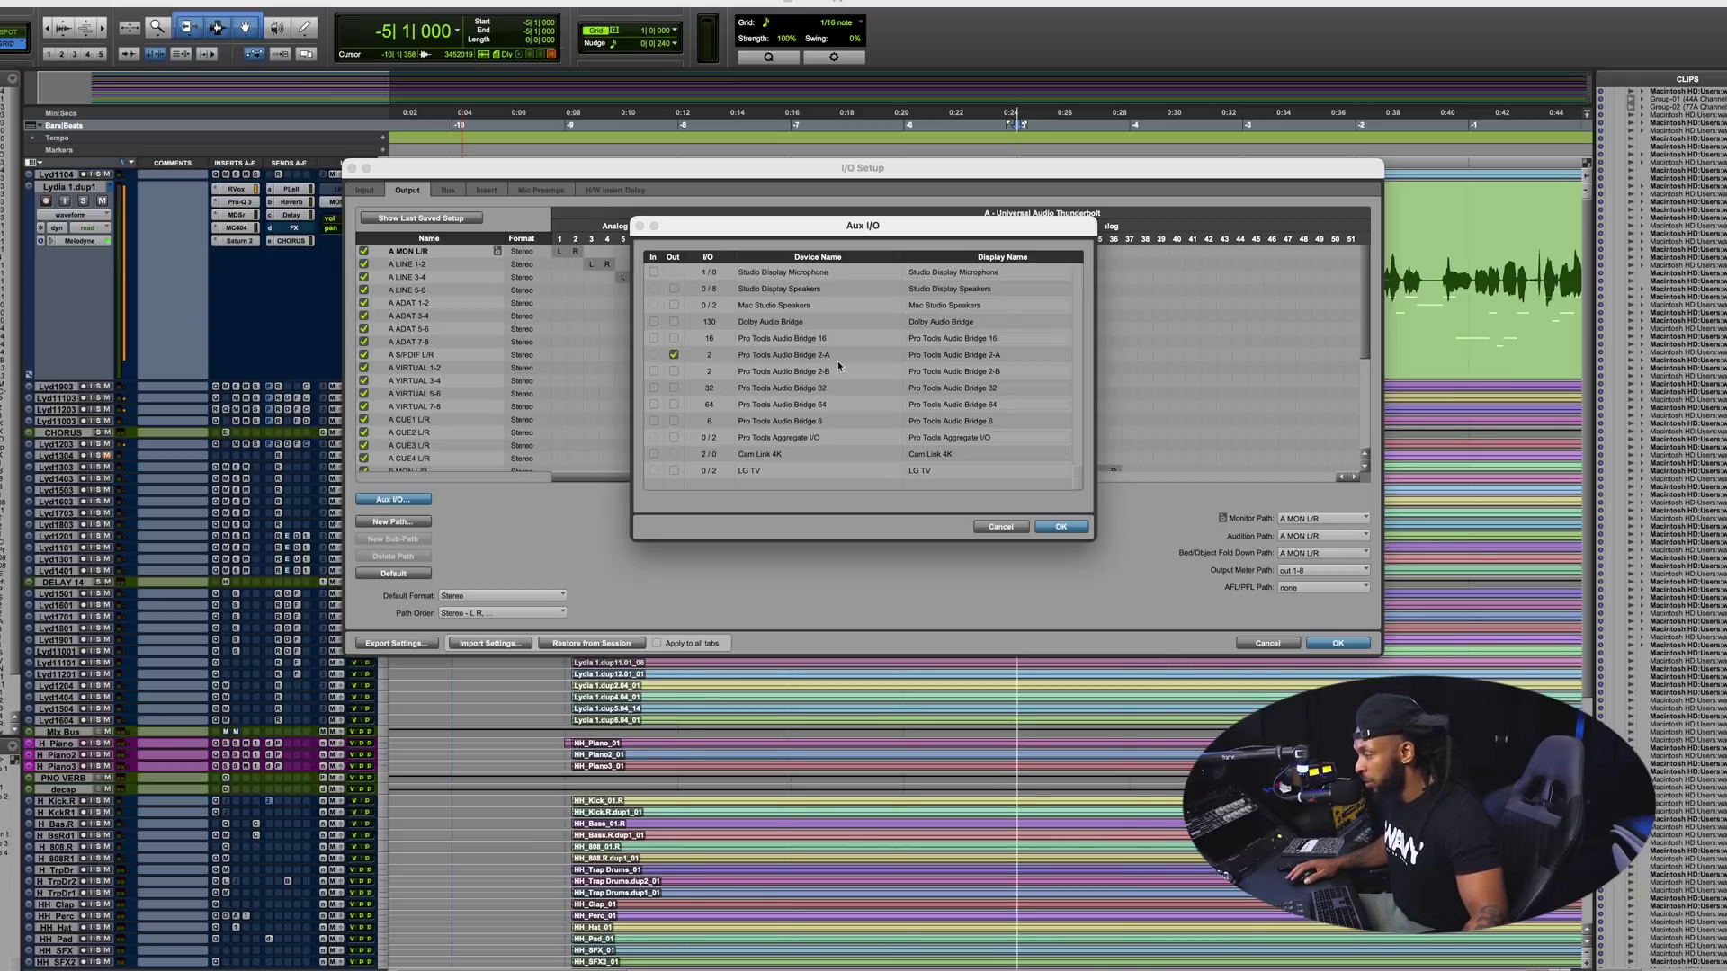
pyautogui.click(1048, 526)
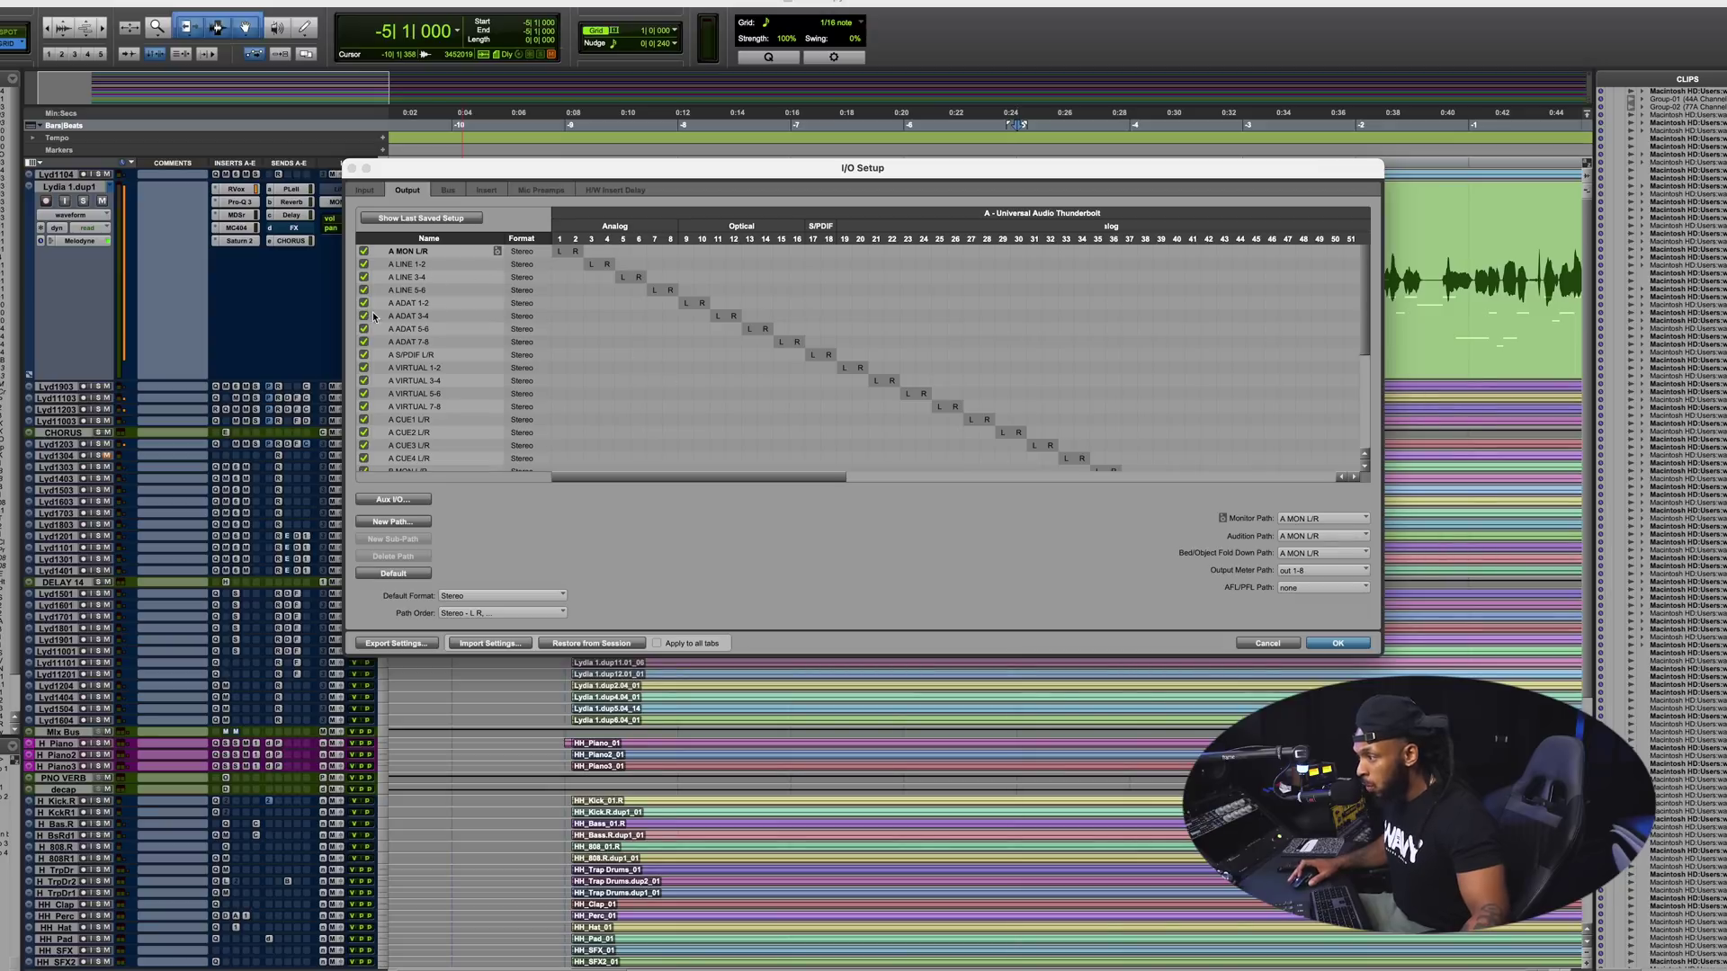
pyautogui.scroll(-5, 477, 450)
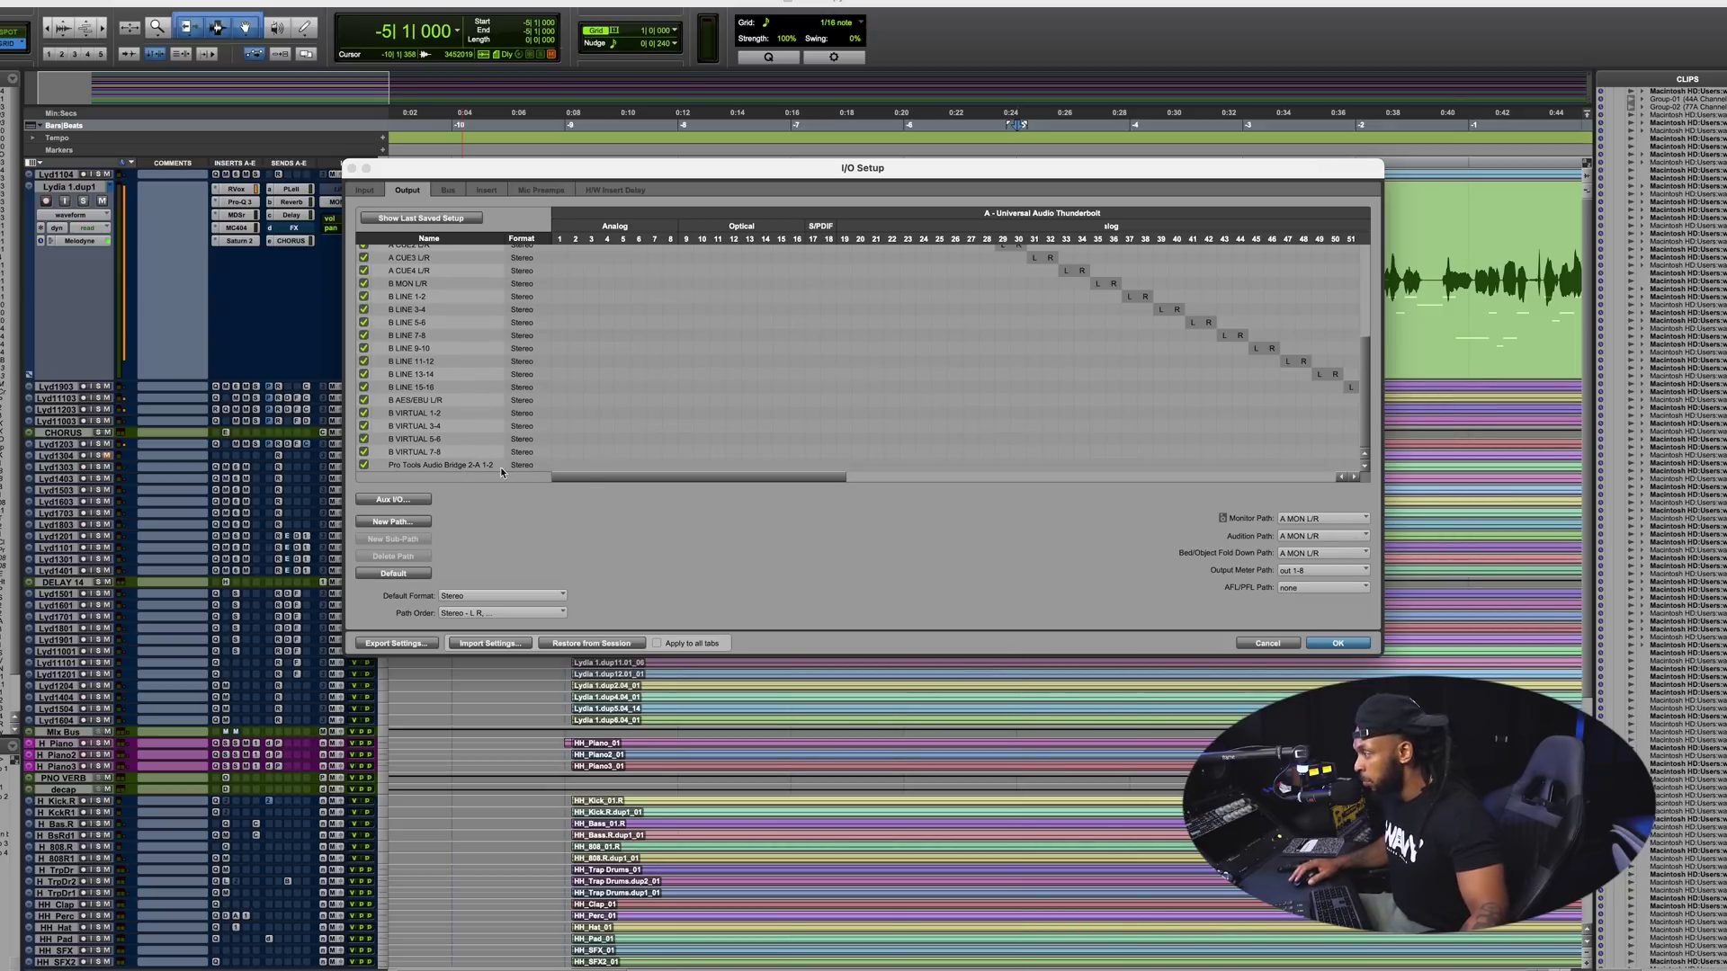
# - Check the Pro Tools Audio Bridge 2-A 1-2 output path and accept the I/O setup
pyautogui.hscroll(5, 650, 464)
pyautogui.hscroll(4, 650, 464)
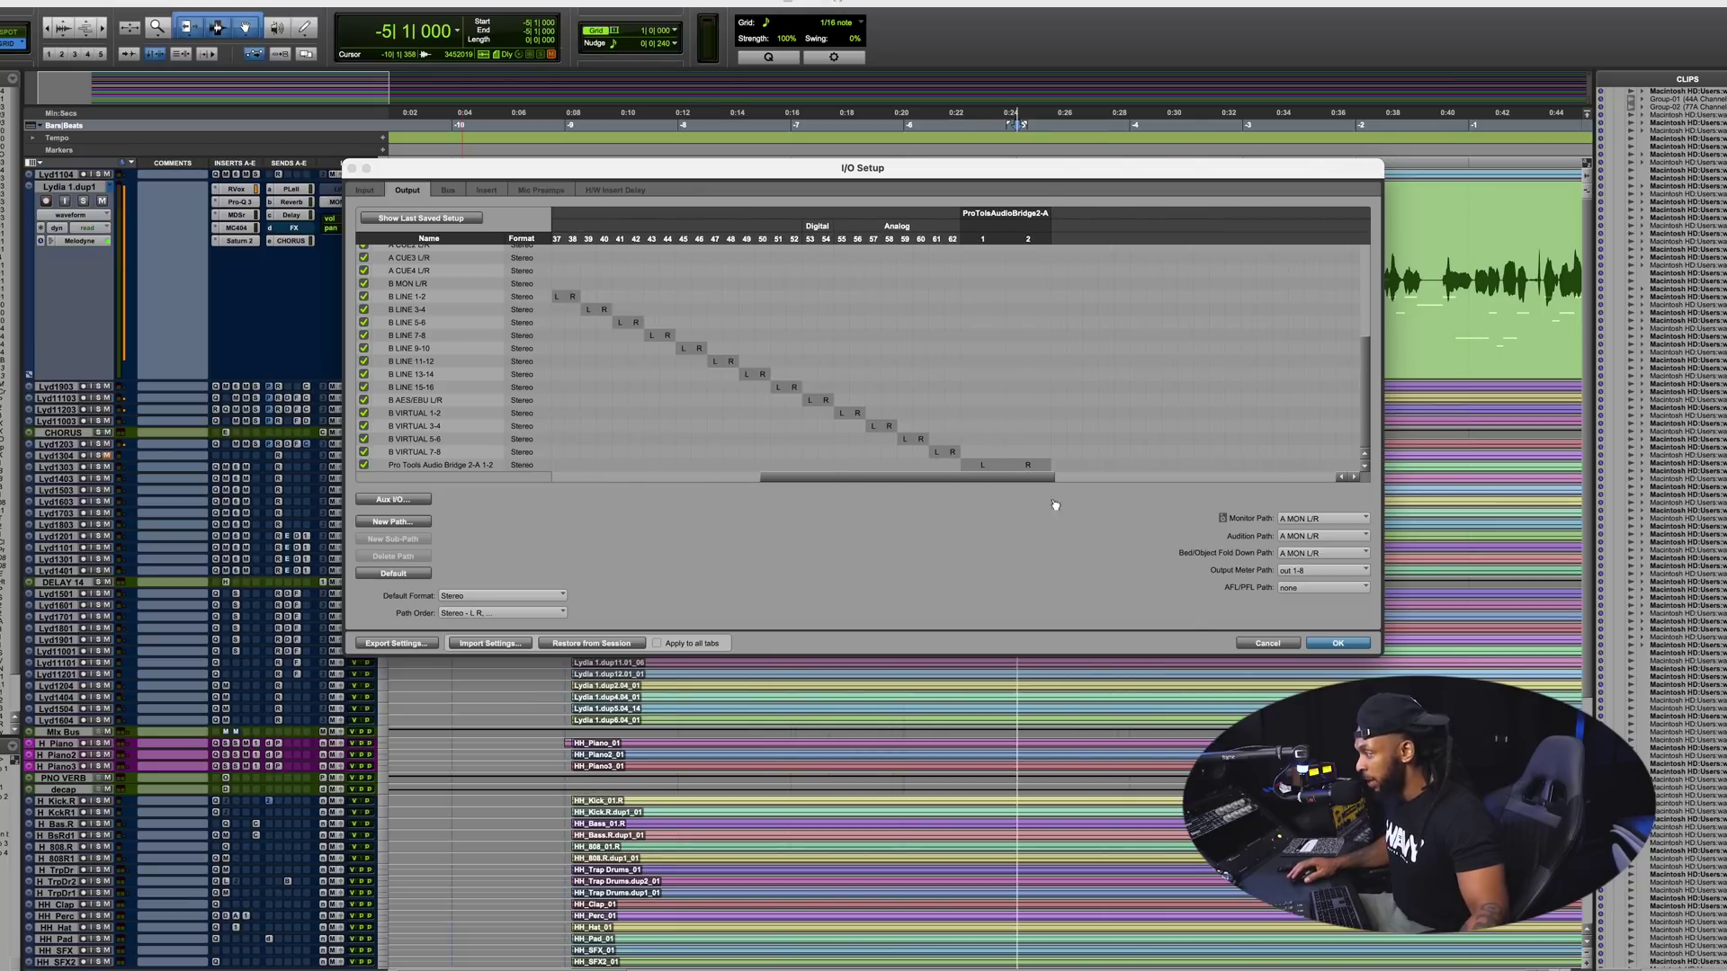
pyautogui.click(1338, 643)
# - Select all tracks in the Edit window and bring up Lydia 1.dup1's output routing choices
pyautogui.scroll(-8, 1195, 617)
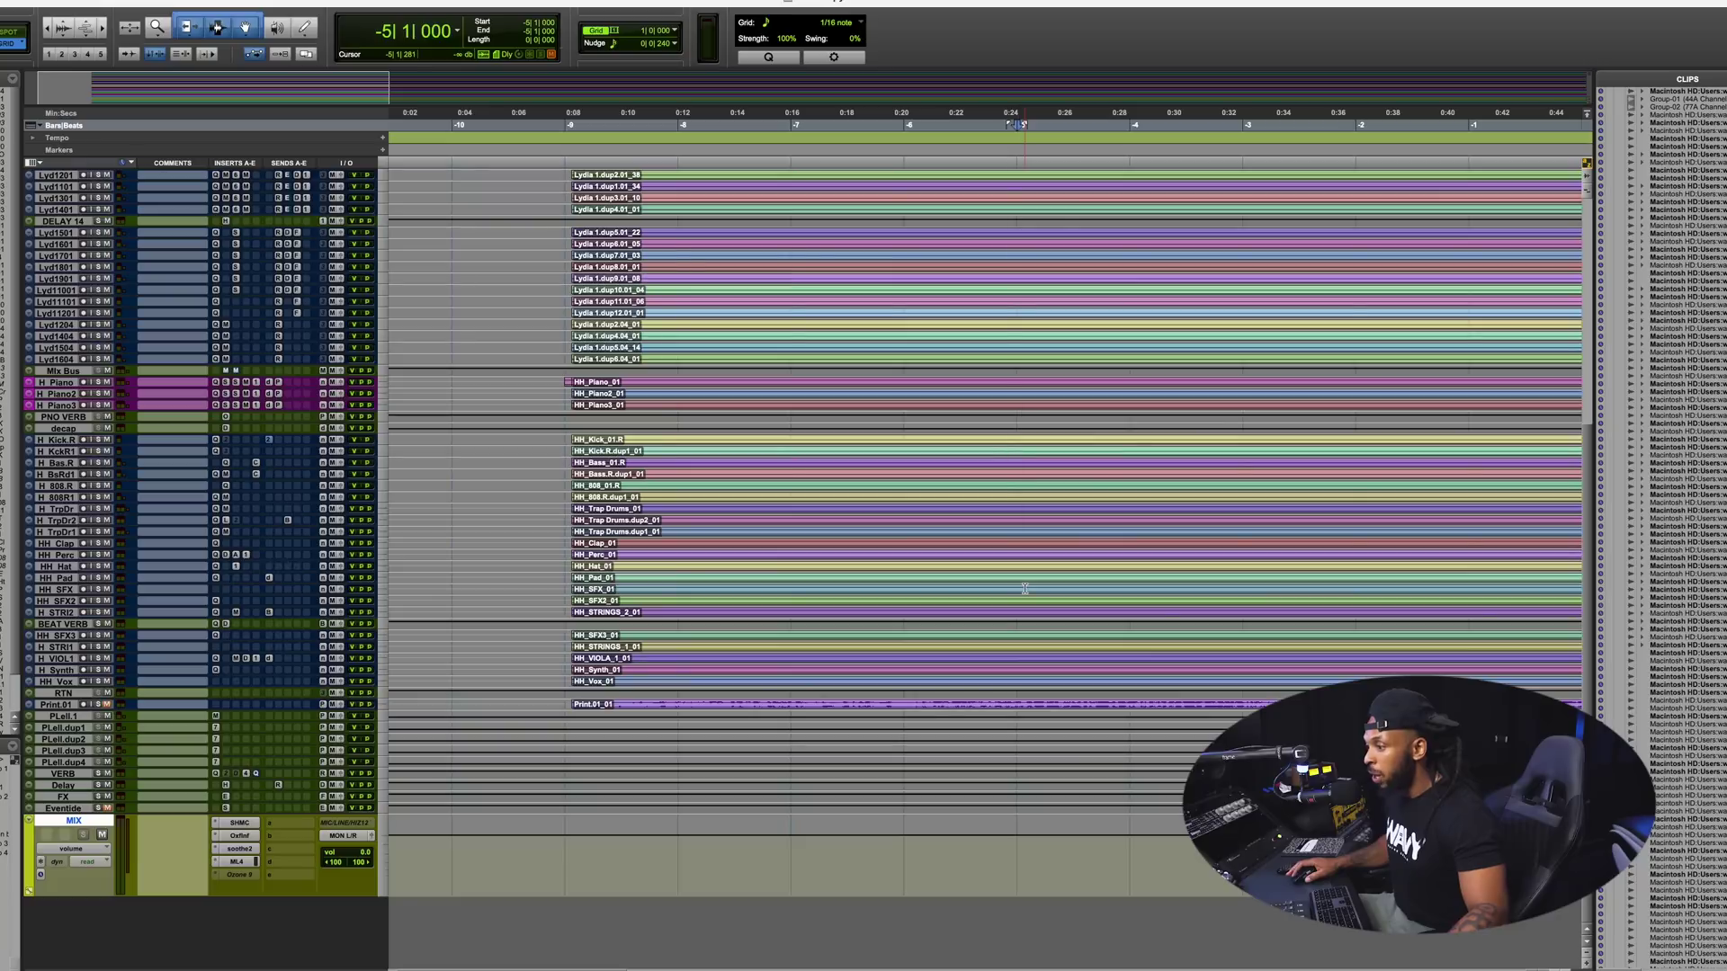
pyautogui.scroll(1, 1025, 589)
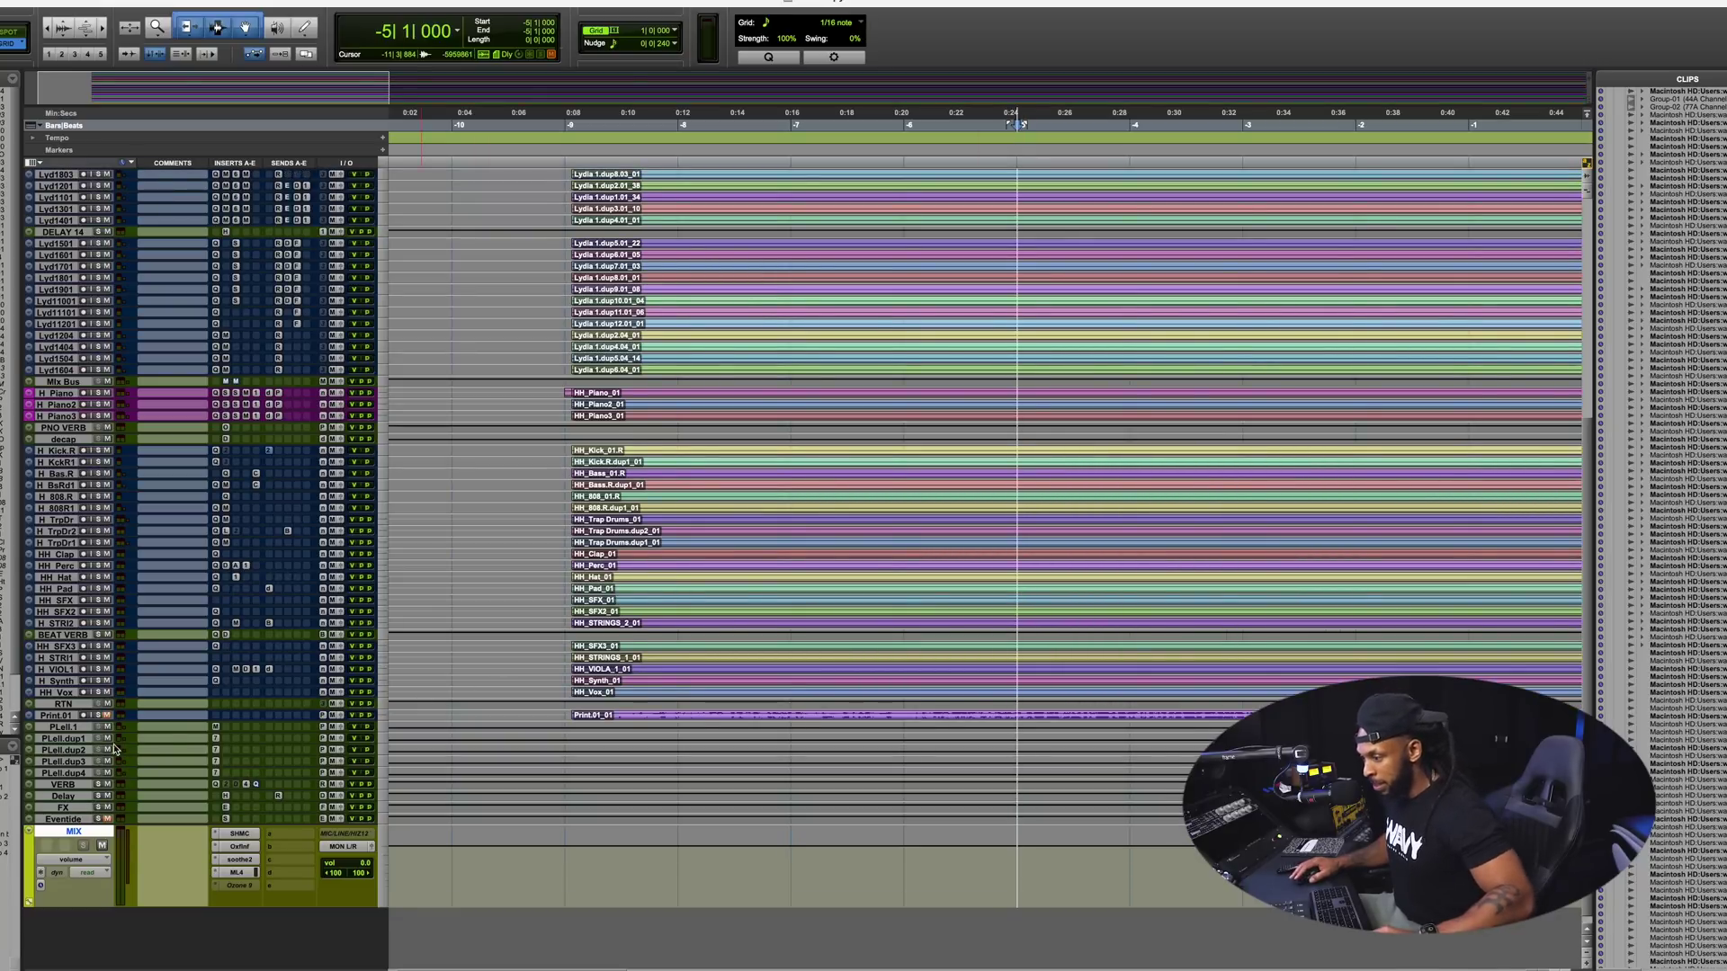
pyautogui.scroll(5, 108, 359)
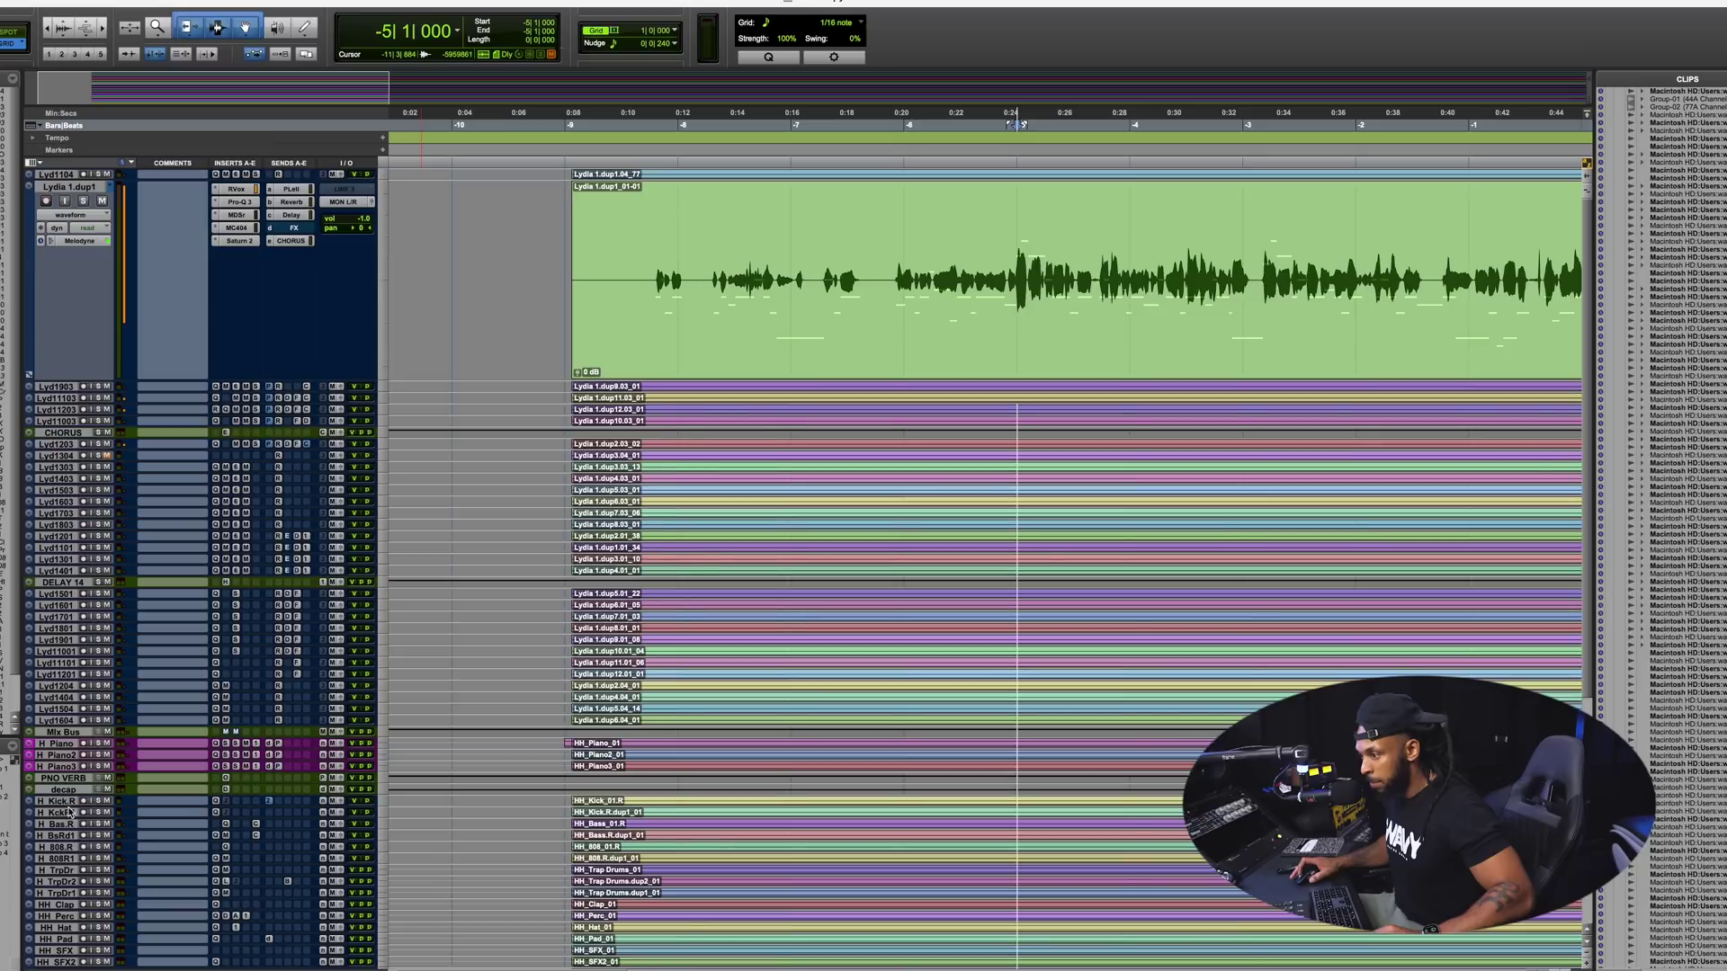
pyautogui.hscroll(-2, 115, 236)
pyautogui.click(70, 186)
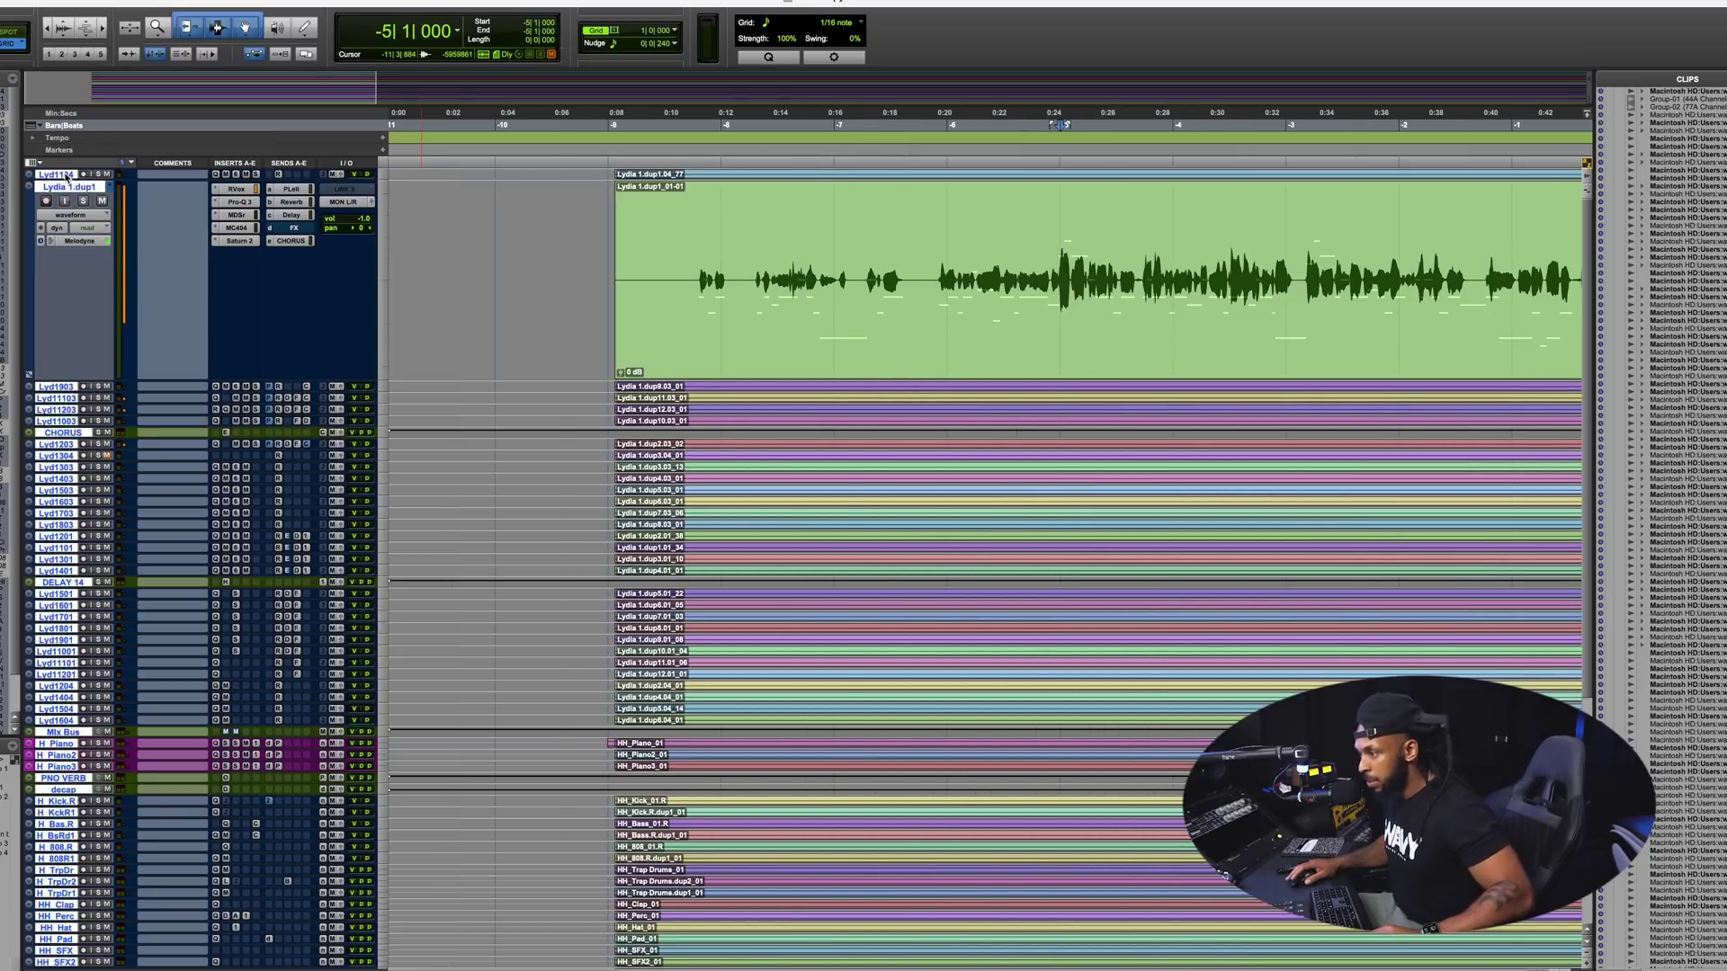
pyautogui.scroll(-2, 281, 221)
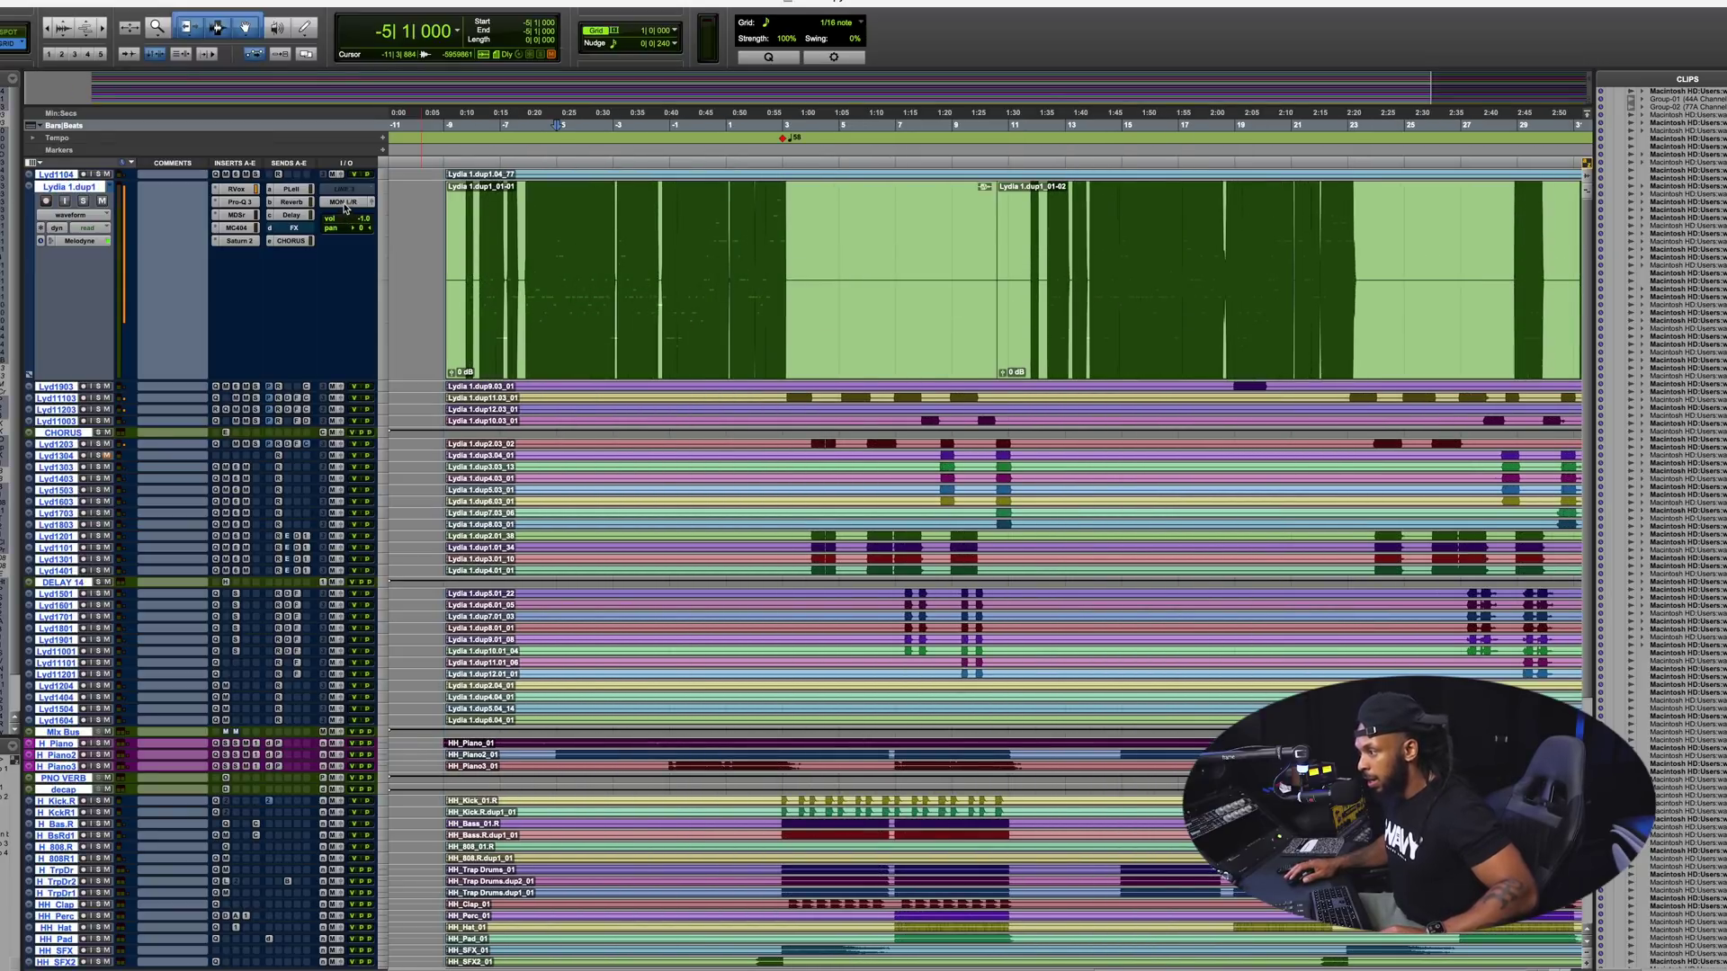
pyautogui.click(346, 203)
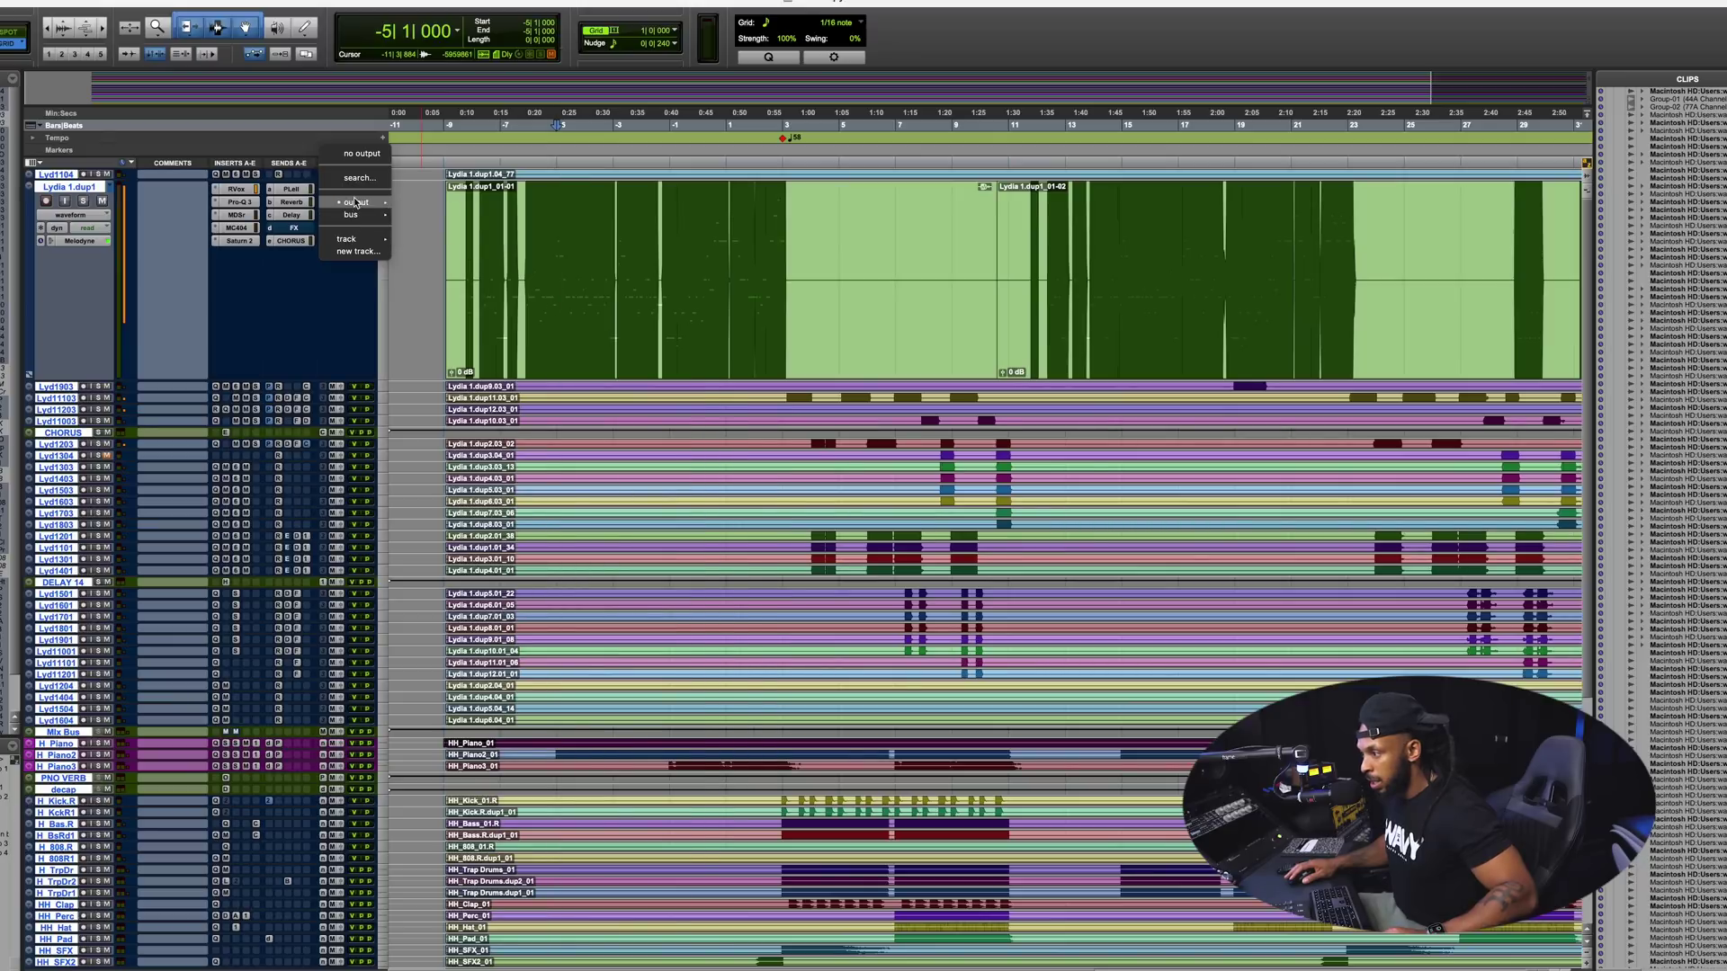
# - Leave Lydia's output unchanged and add a MIX send to Pro Tools Audio Bridge 2-A 1-2 (Stereo)
pyautogui.moveTo(352, 242)
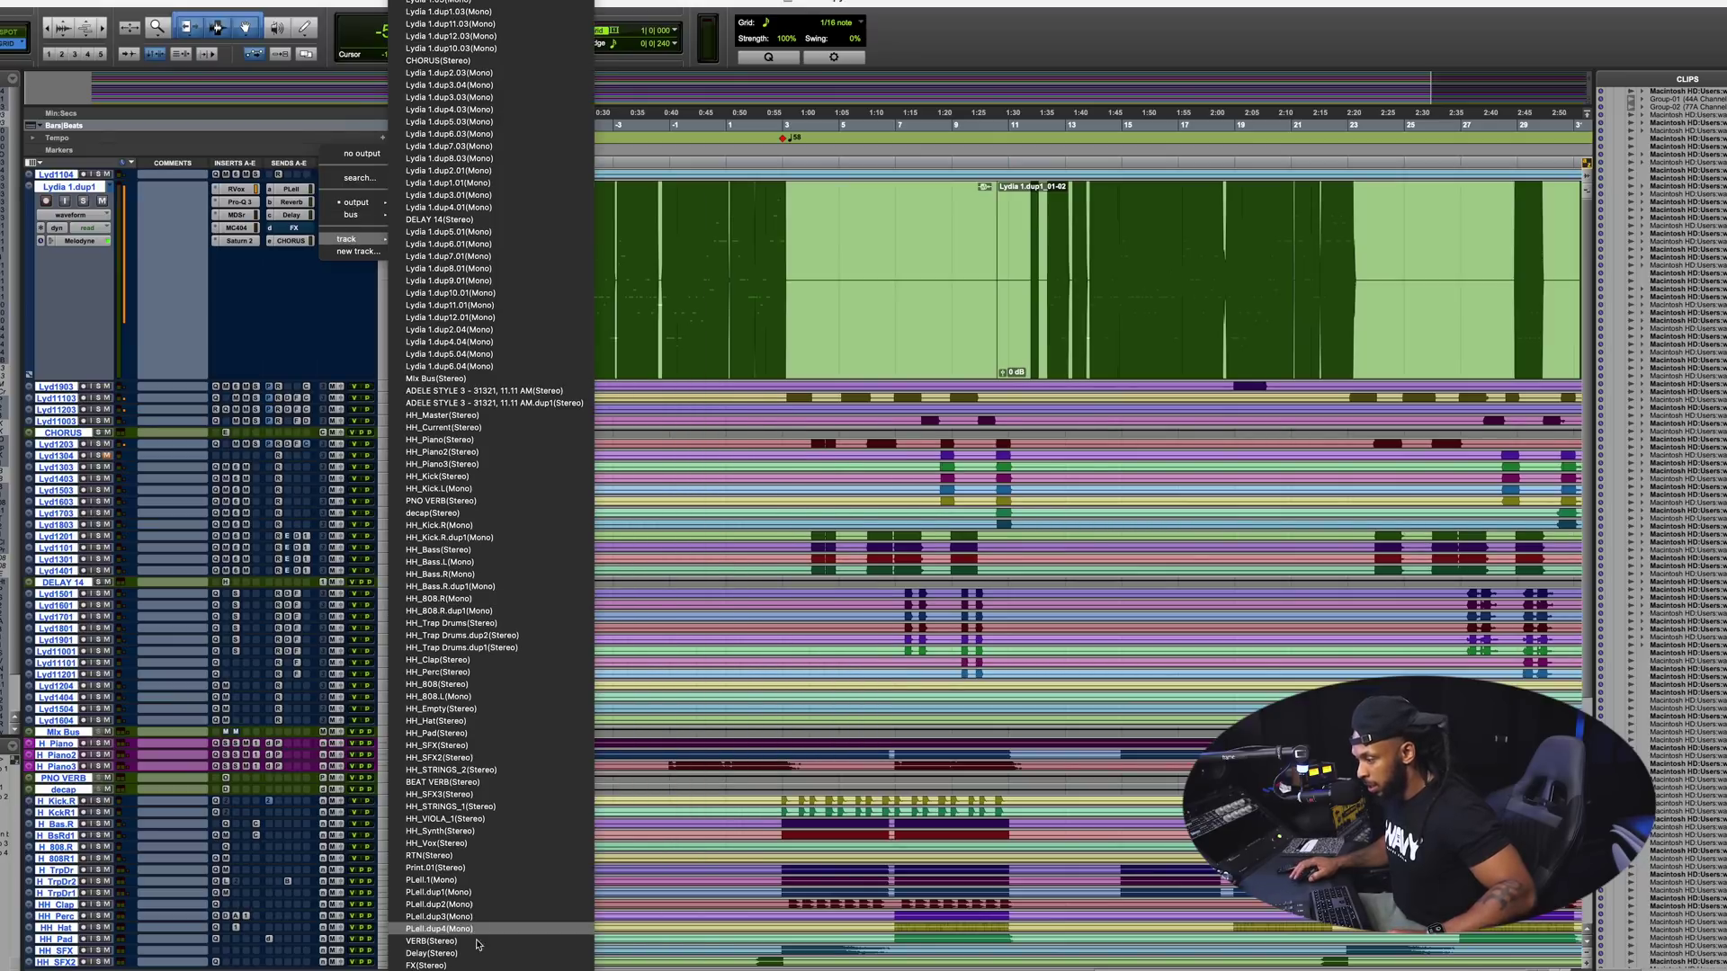
pyautogui.press('Escape')
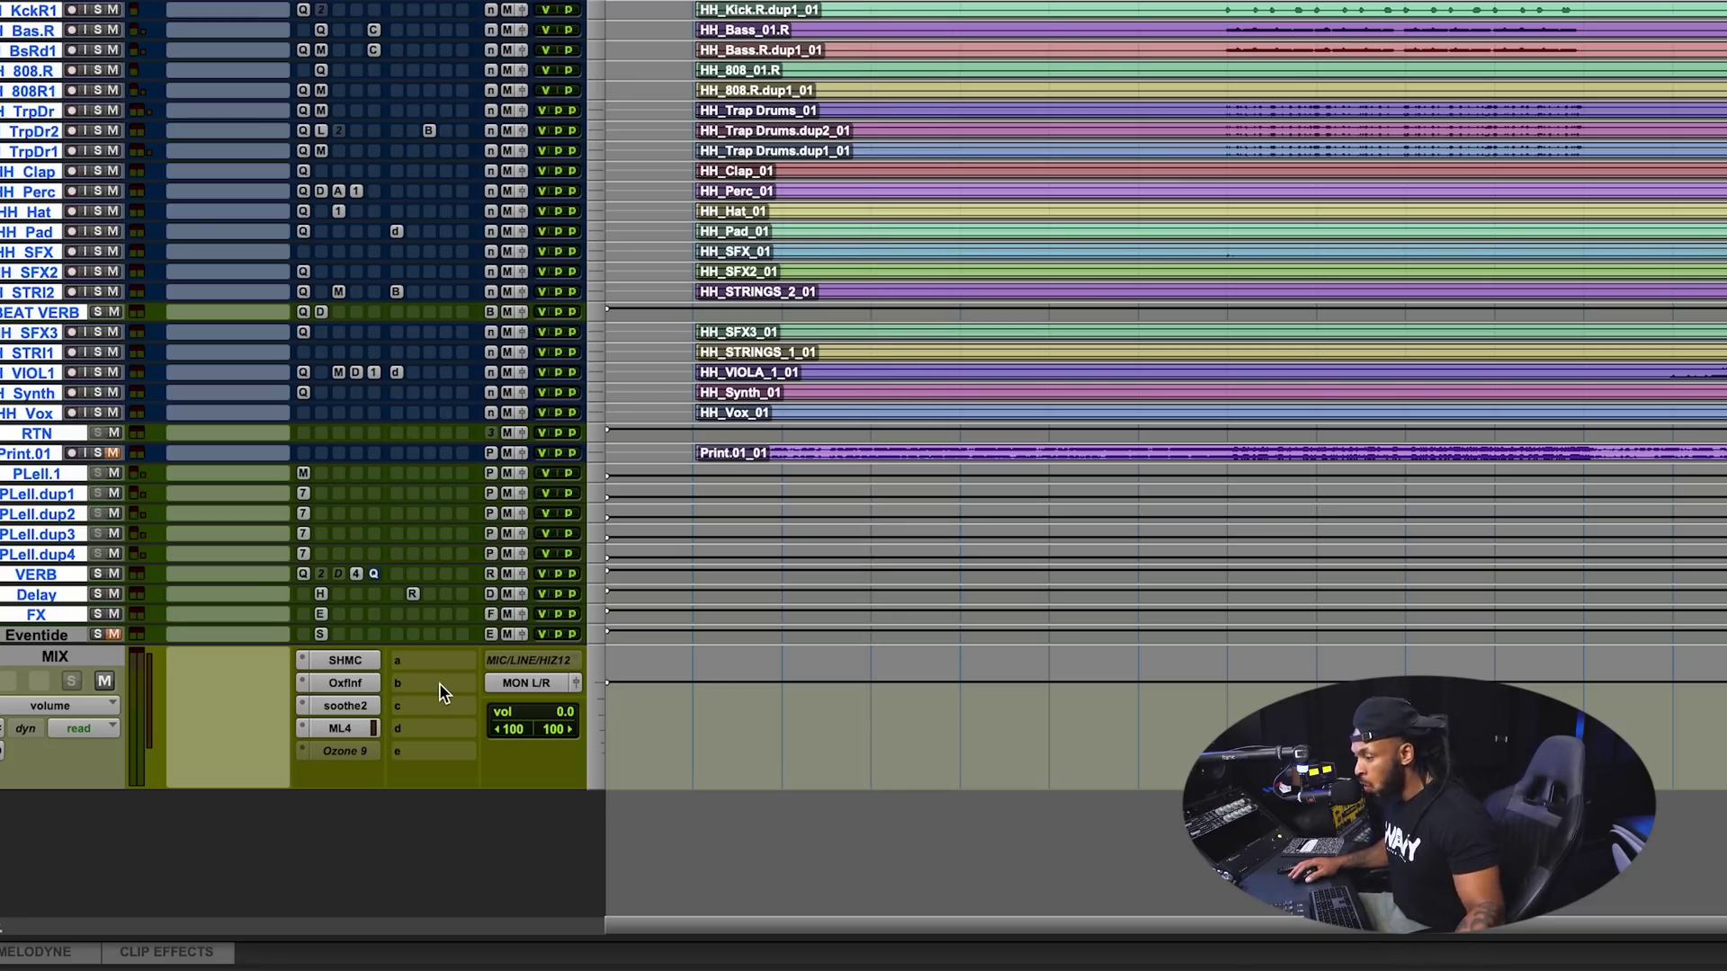
pyautogui.click(439, 683)
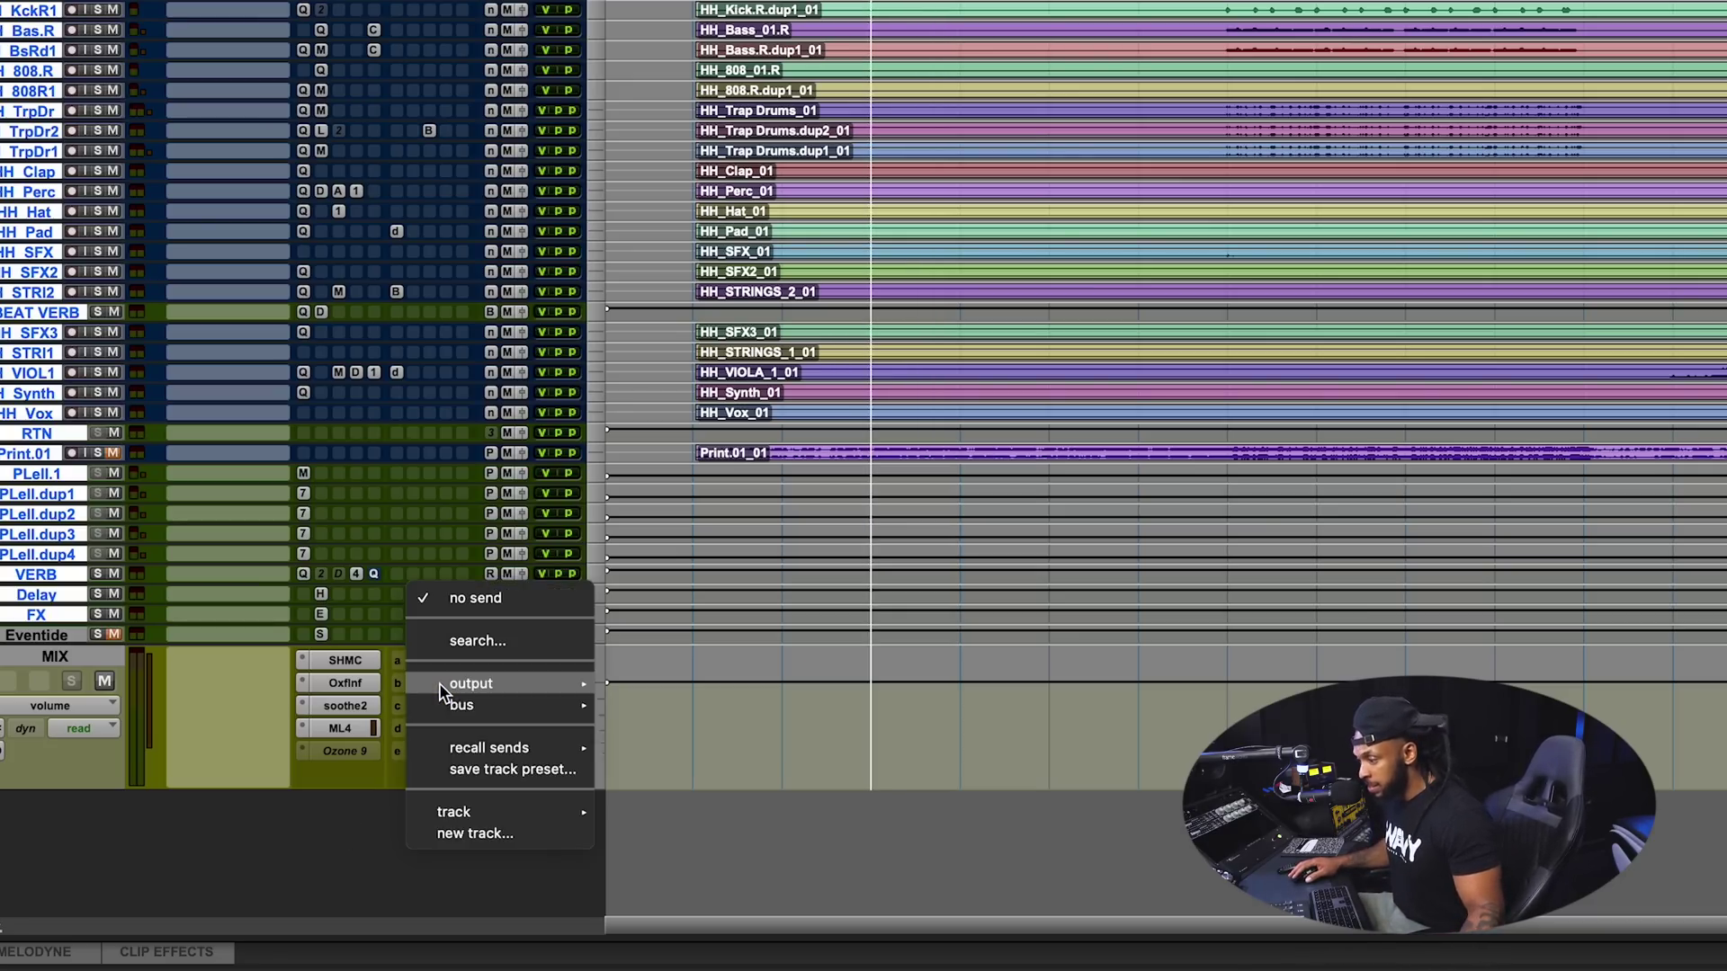
pyautogui.moveTo(441, 683)
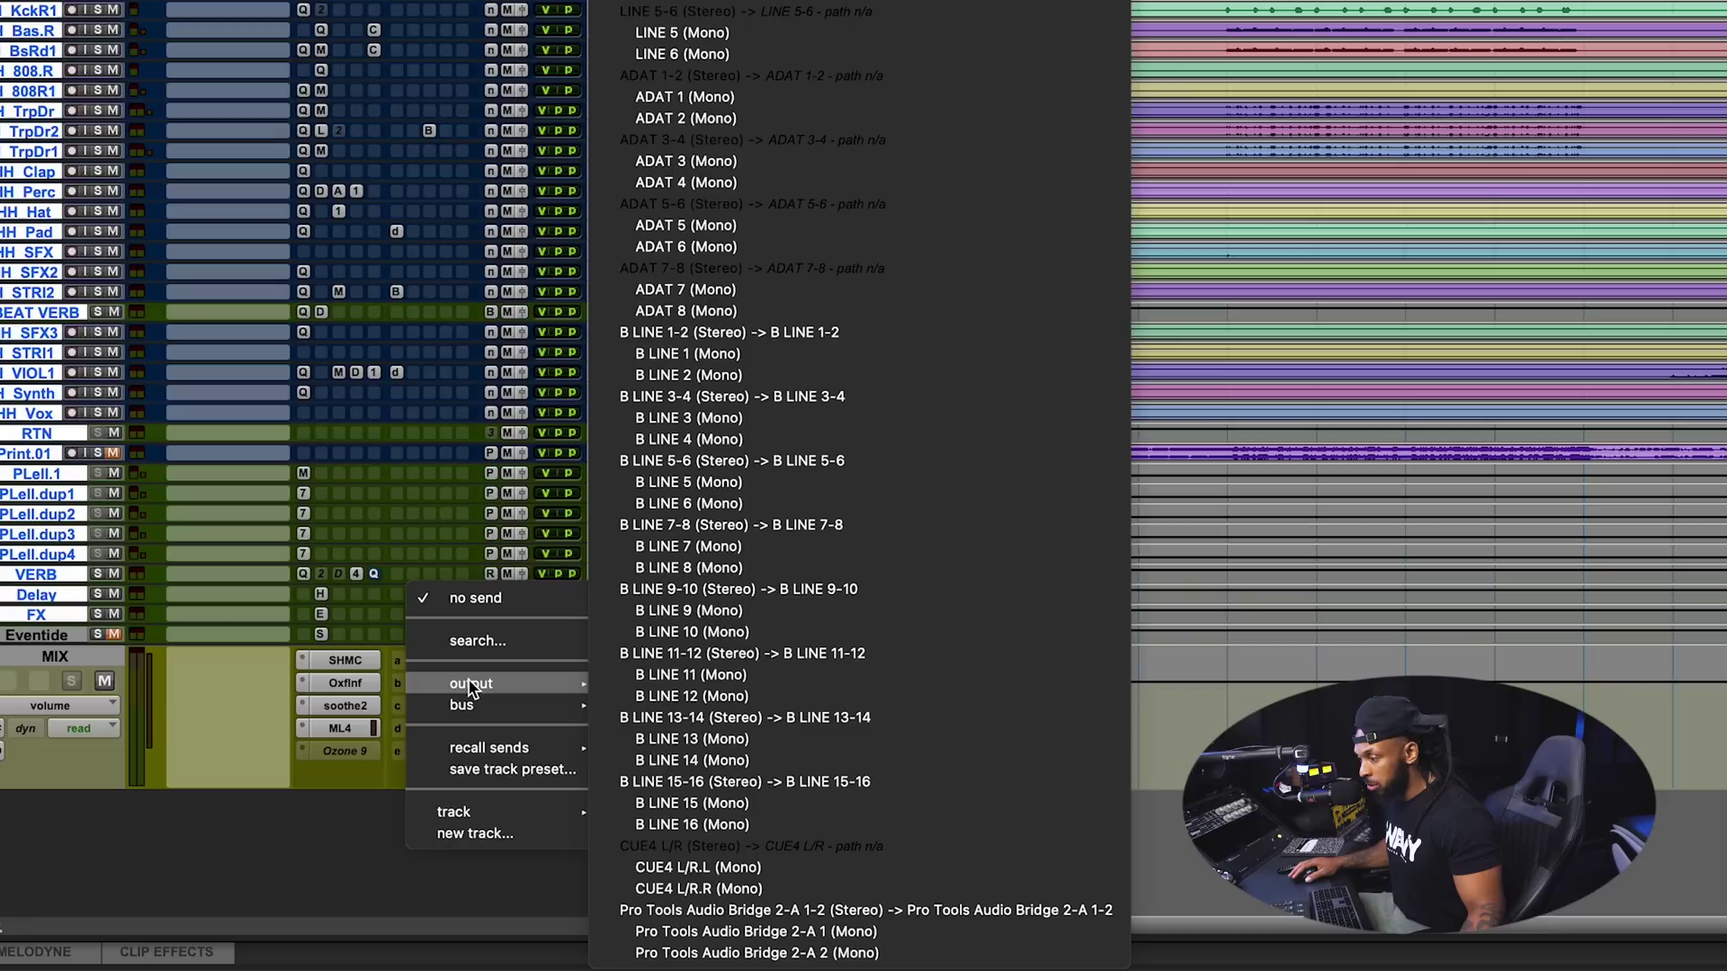
pyautogui.click(752, 910)
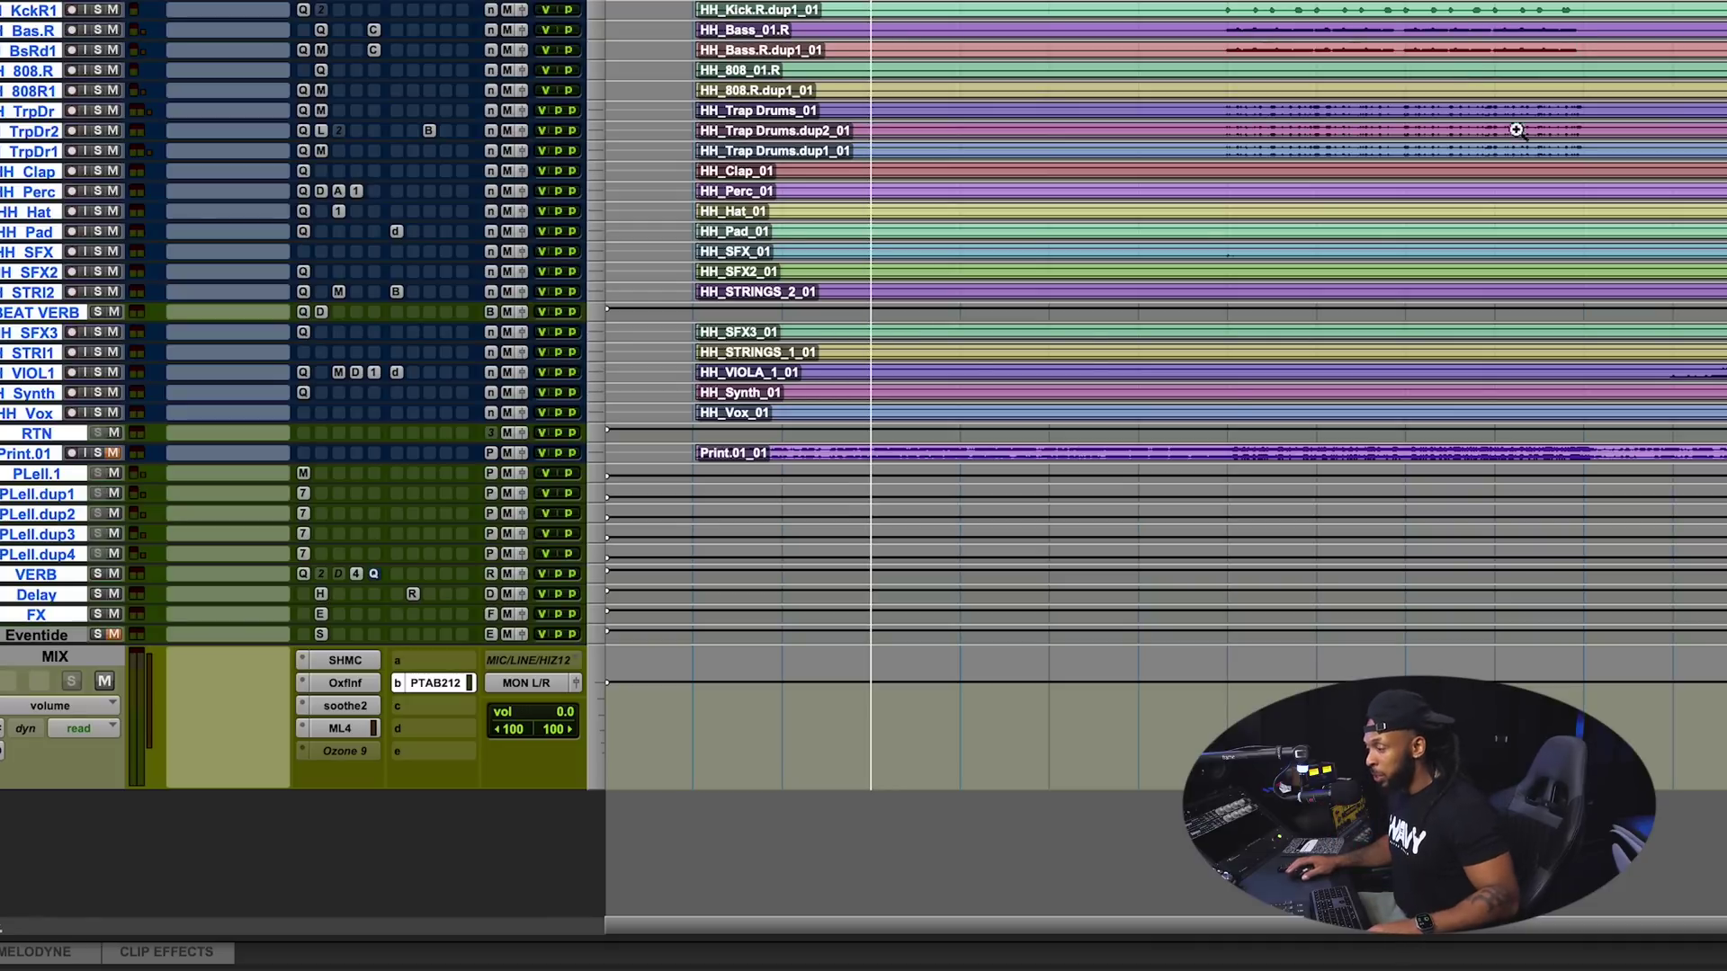
pyautogui.moveTo(1259, 967)
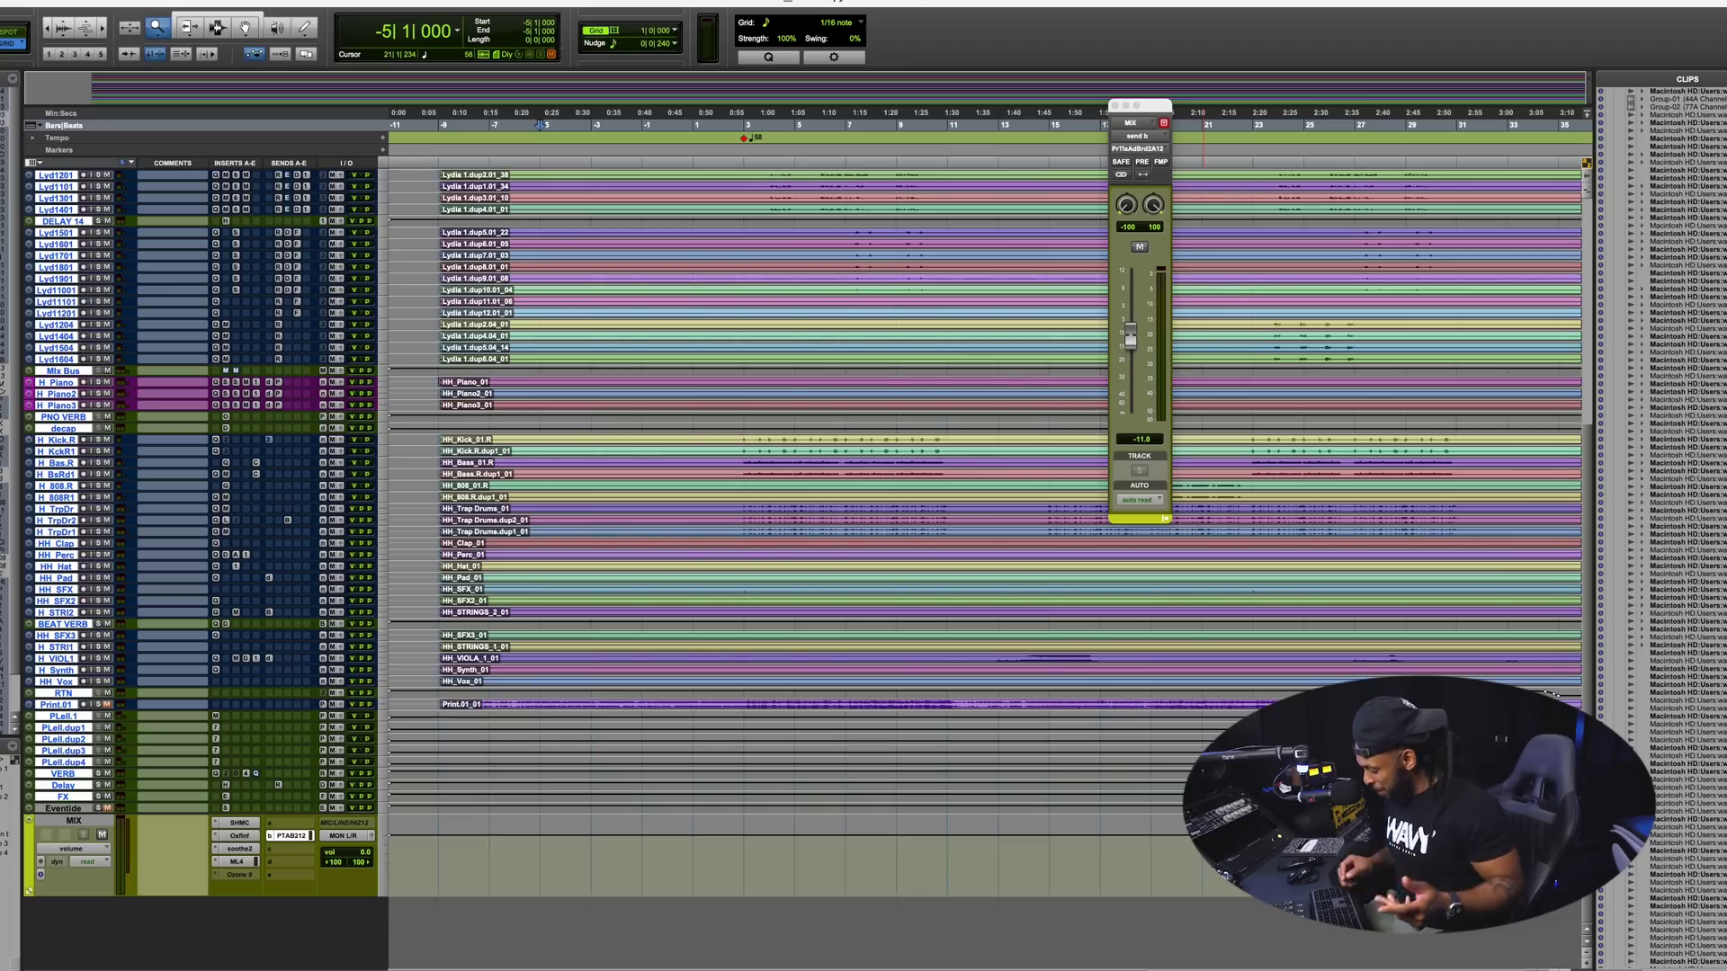
# - Create the Location 1 marker, using number 32000 after a too-many-characters alert
pyautogui.press('KP_Enter')
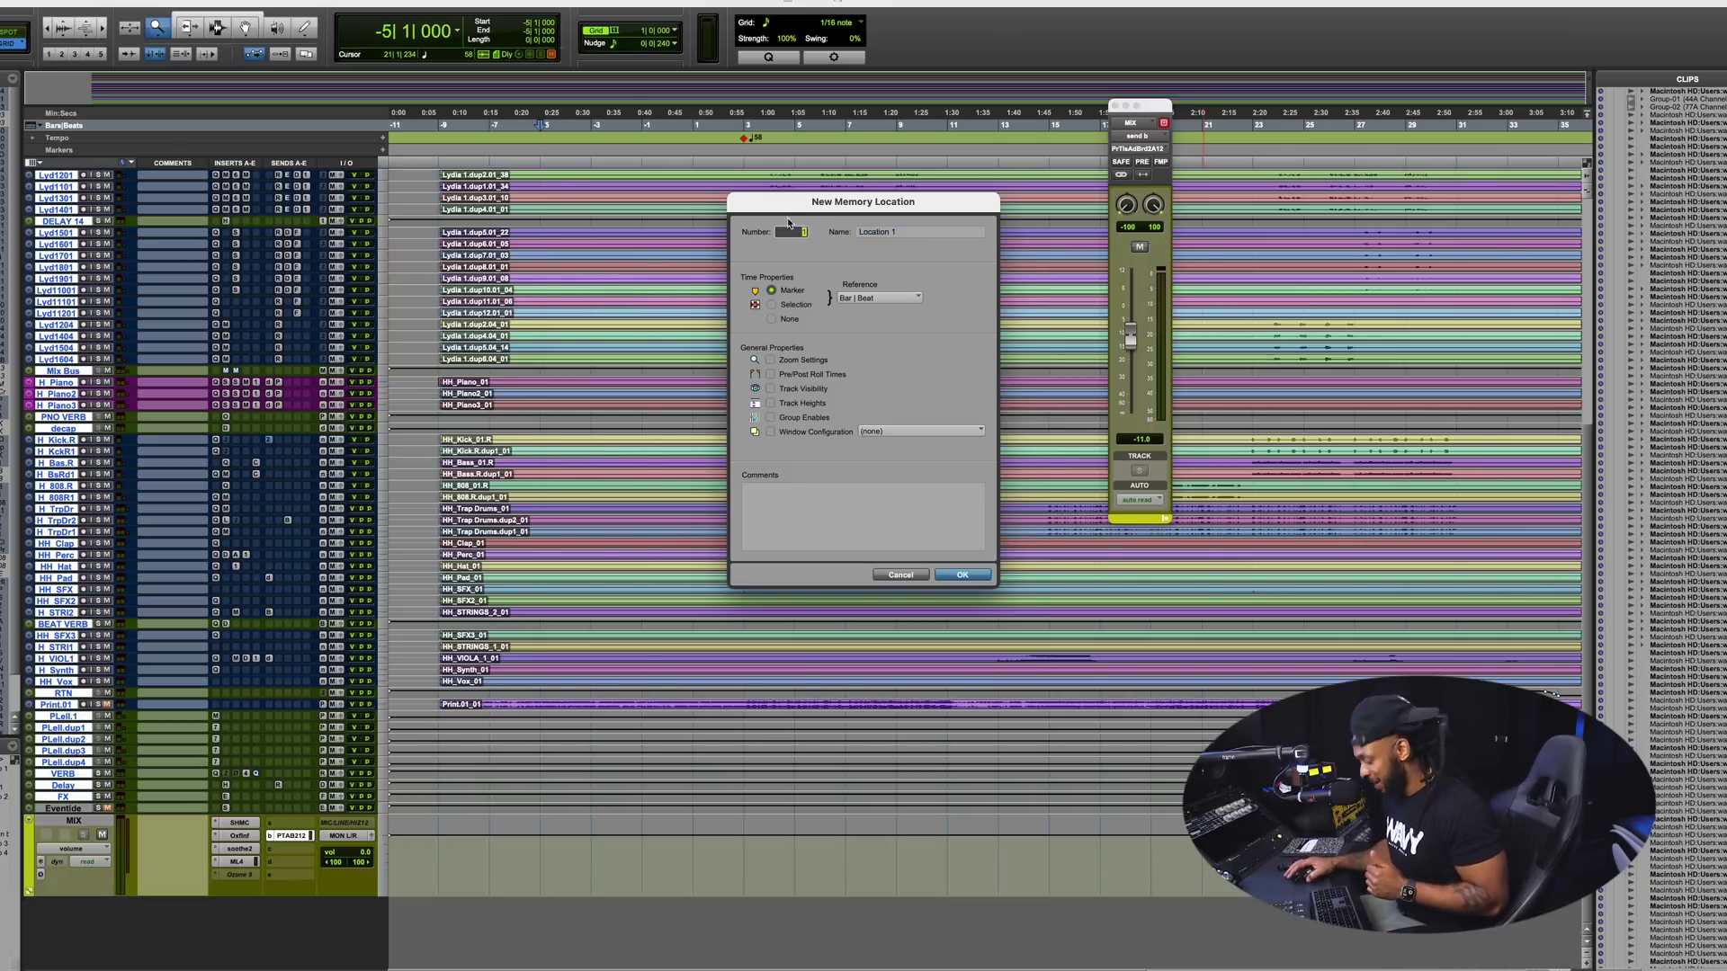
pyautogui.write('999')
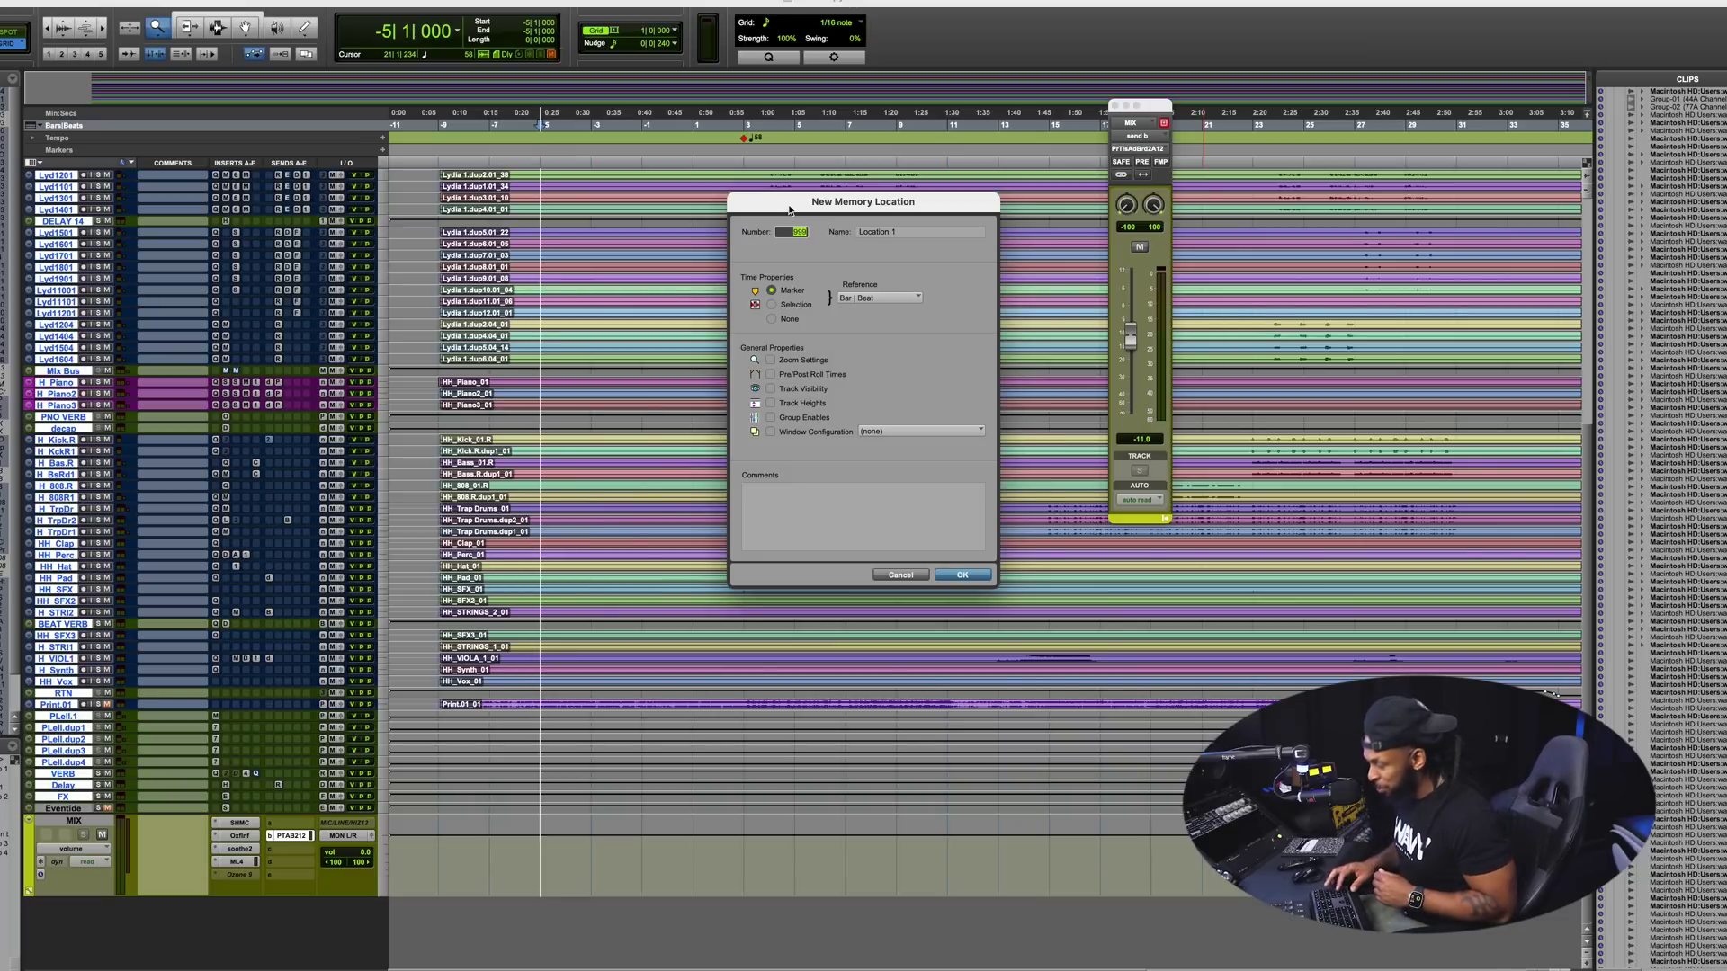
pyautogui.write('9')
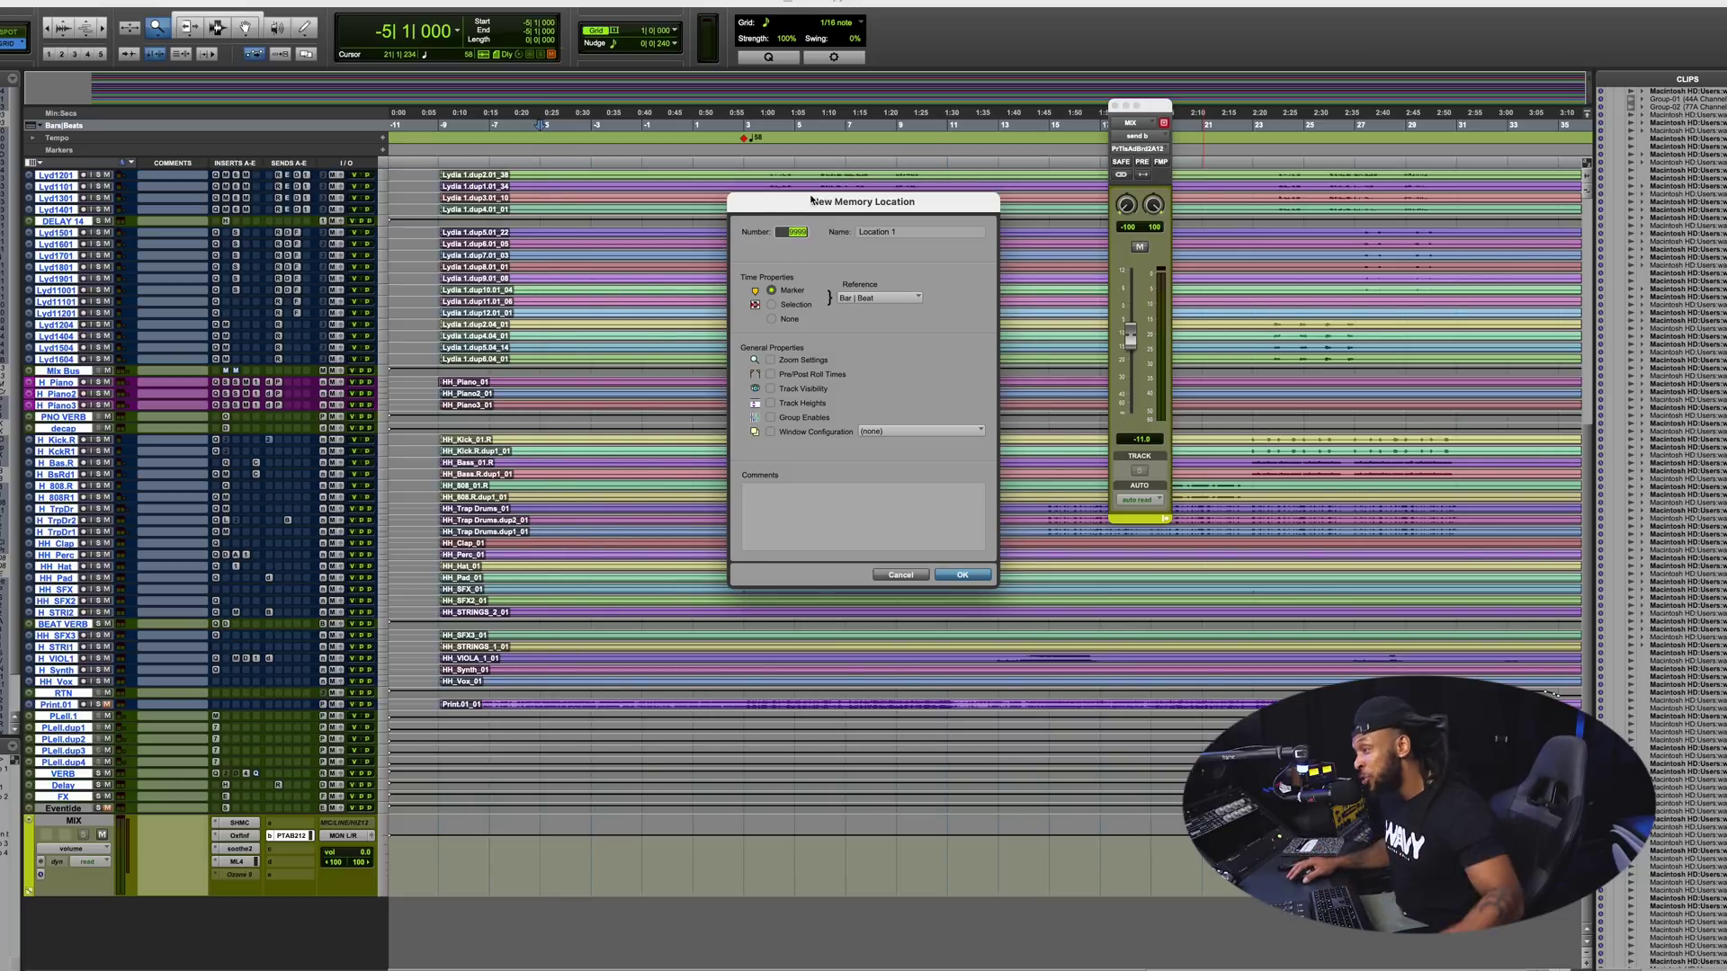
pyautogui.write('3')
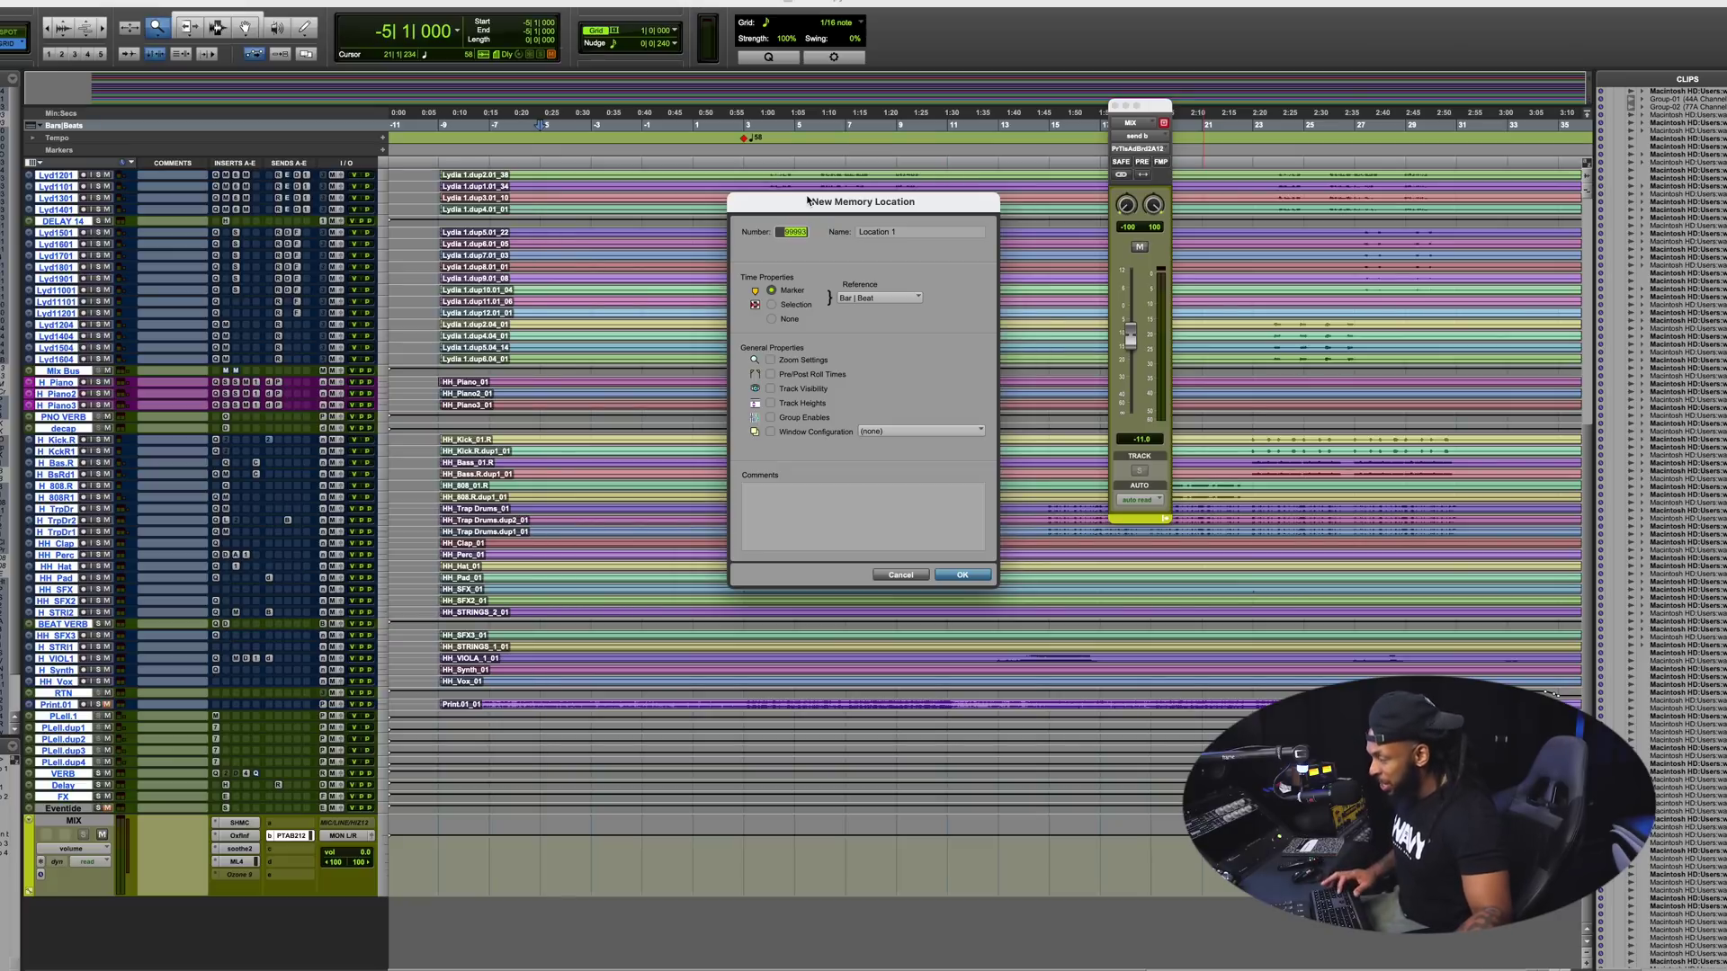
pyautogui.press('Tab')
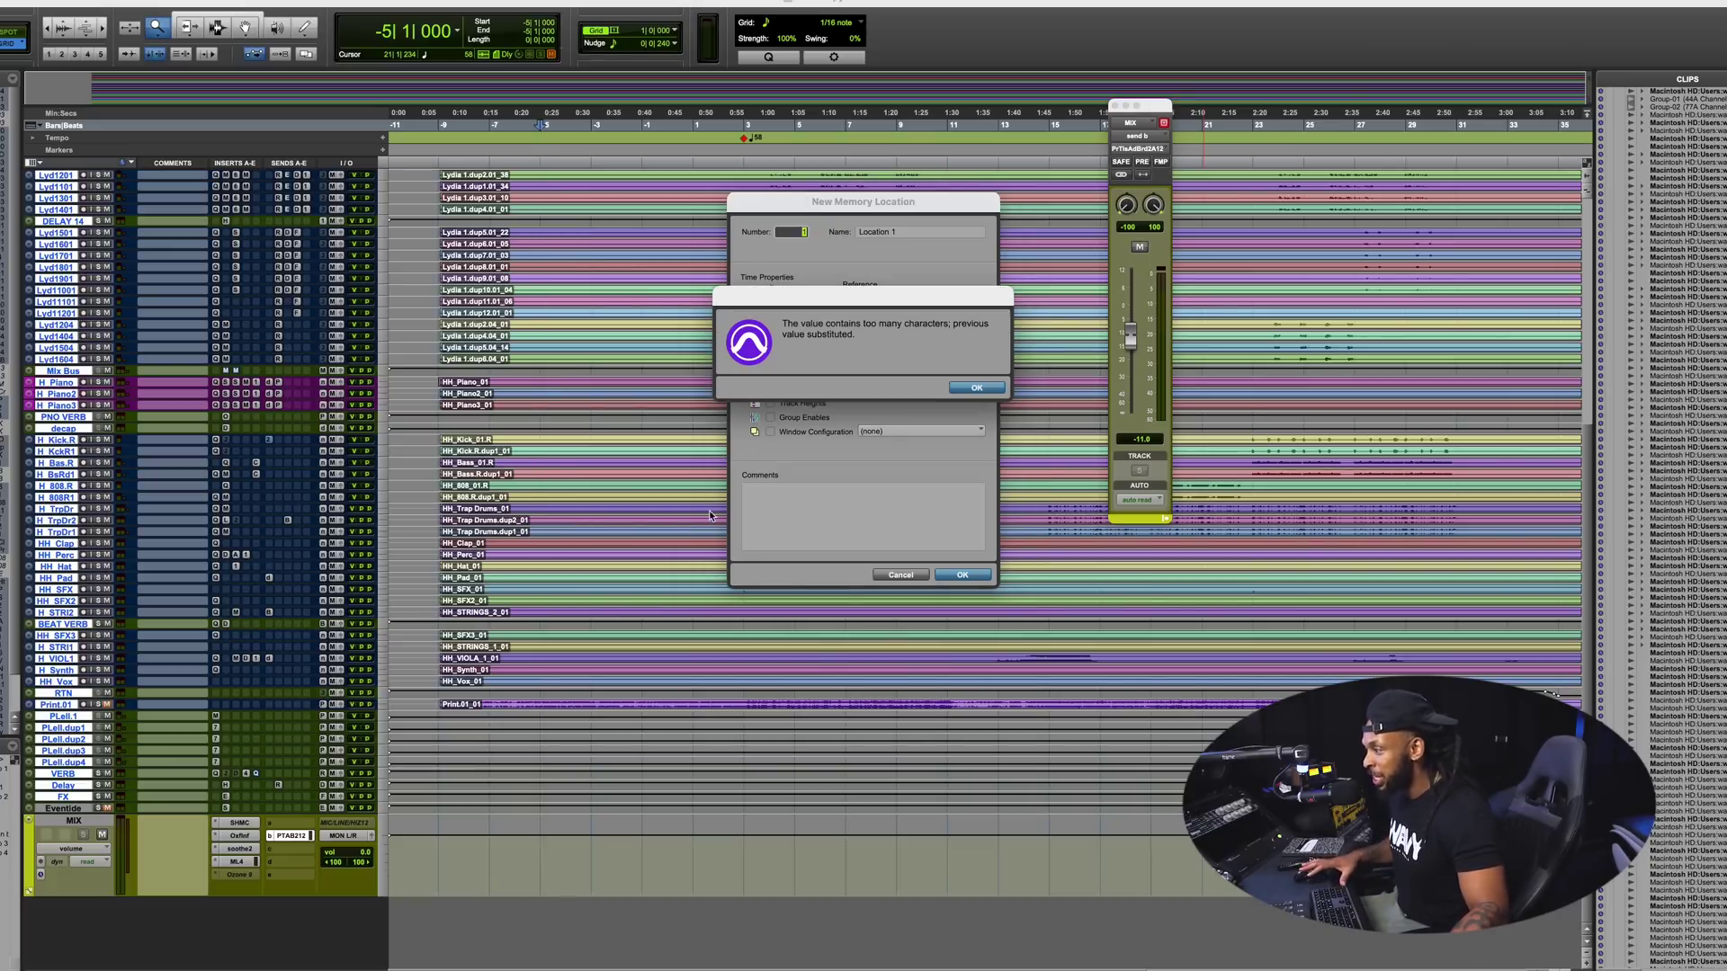
pyautogui.press('Return')
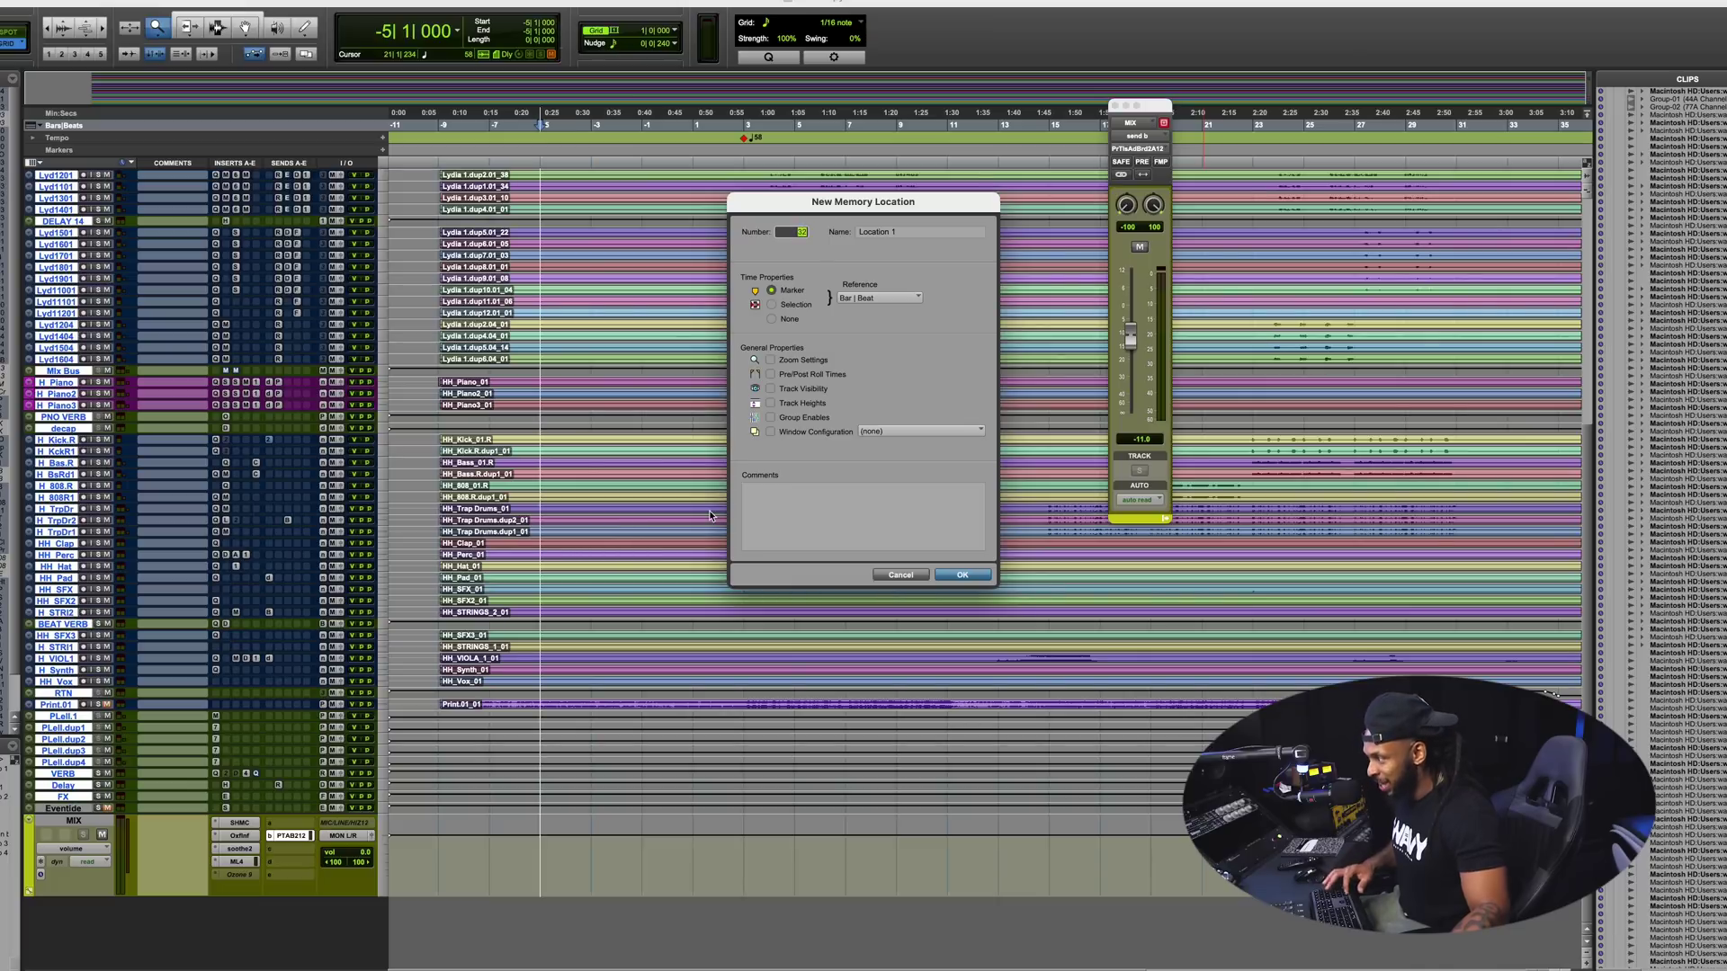
pyautogui.write('32000')
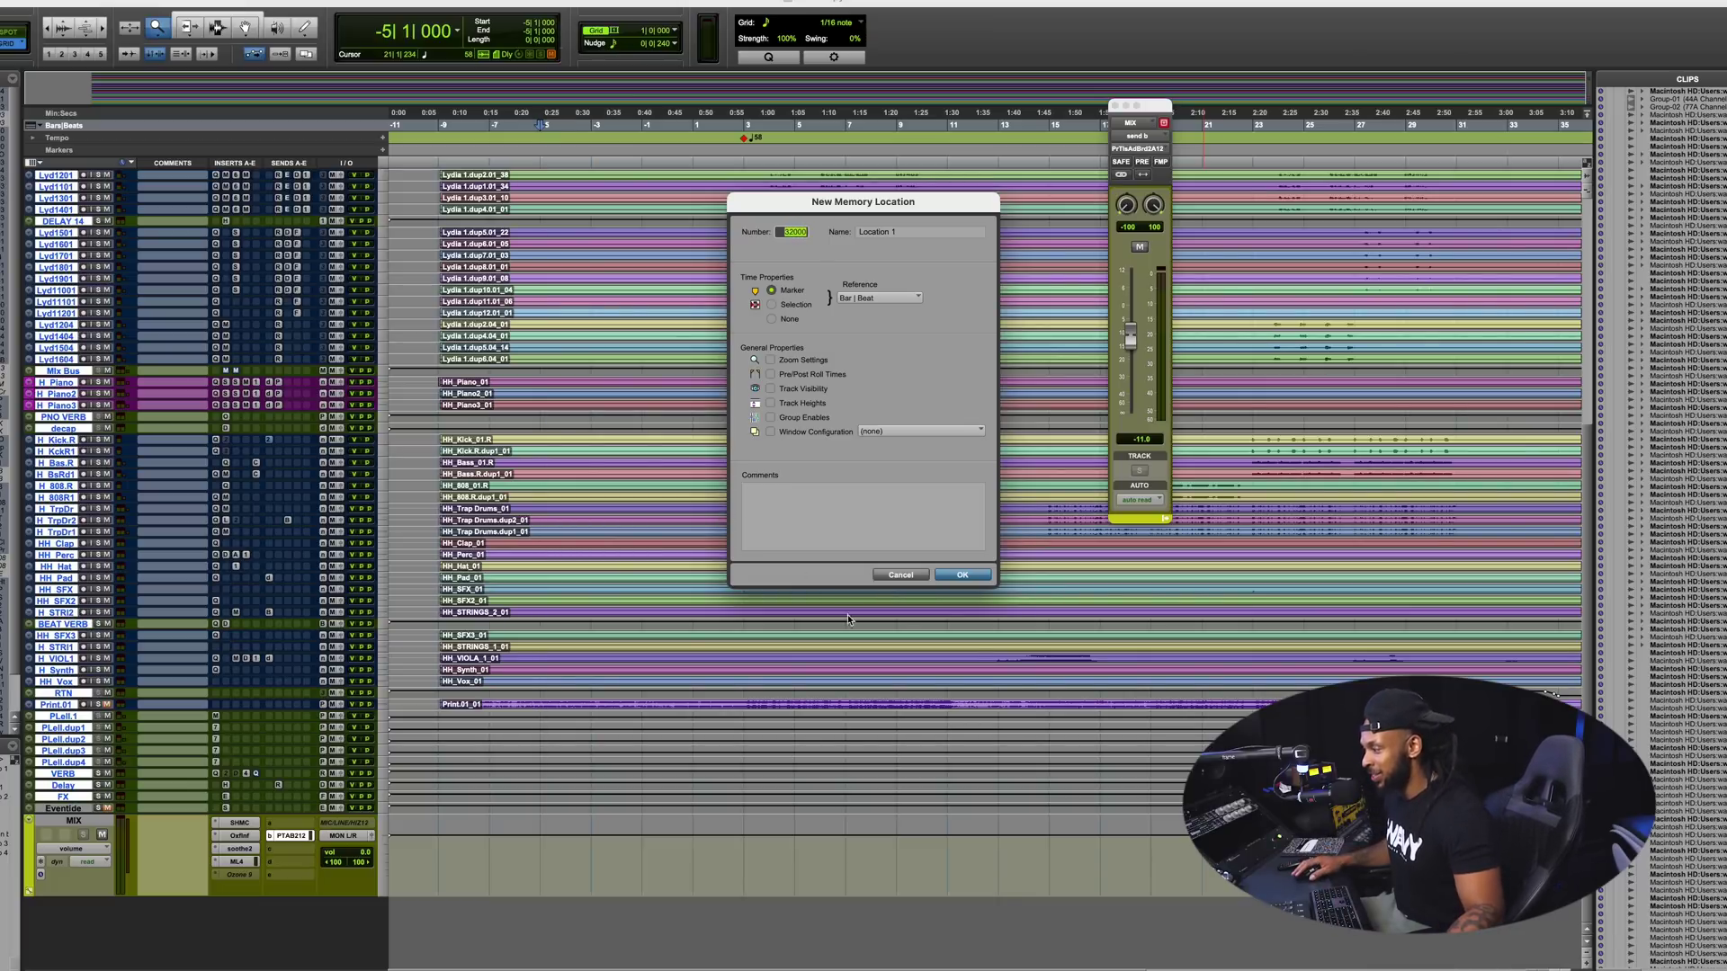
pyautogui.press('Return')
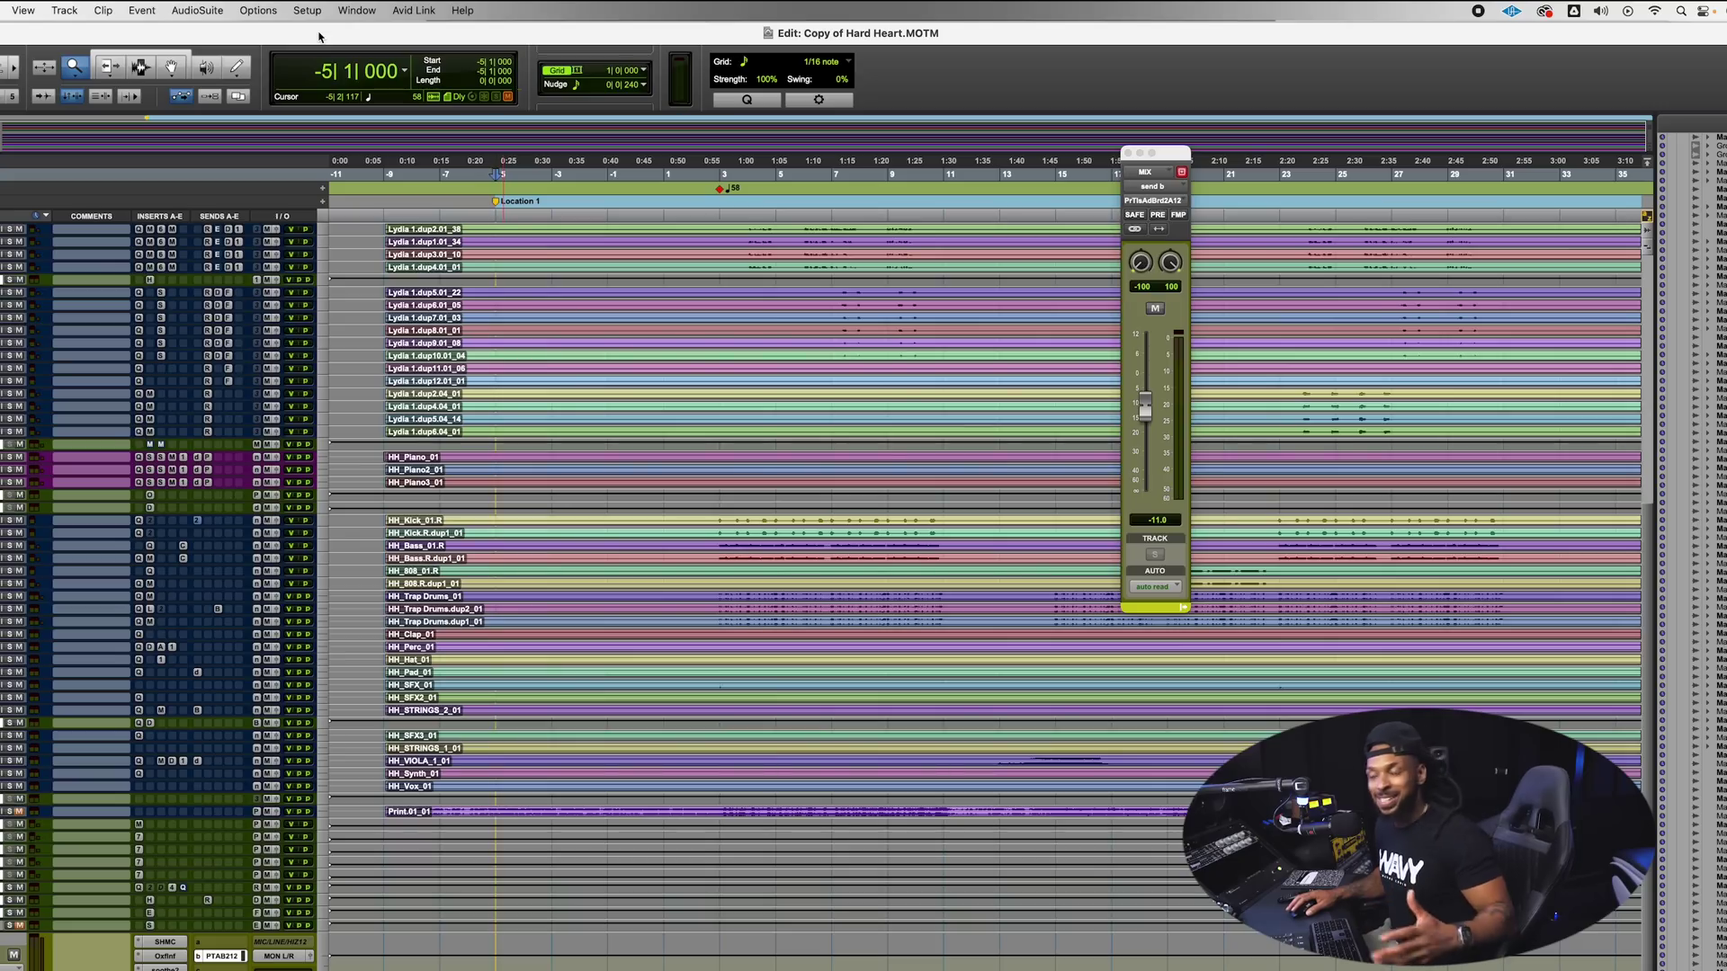
# - Browse the Keyboard Shortcuts list from the Setup menu and view its saved presets
pyautogui.click(308, 11)
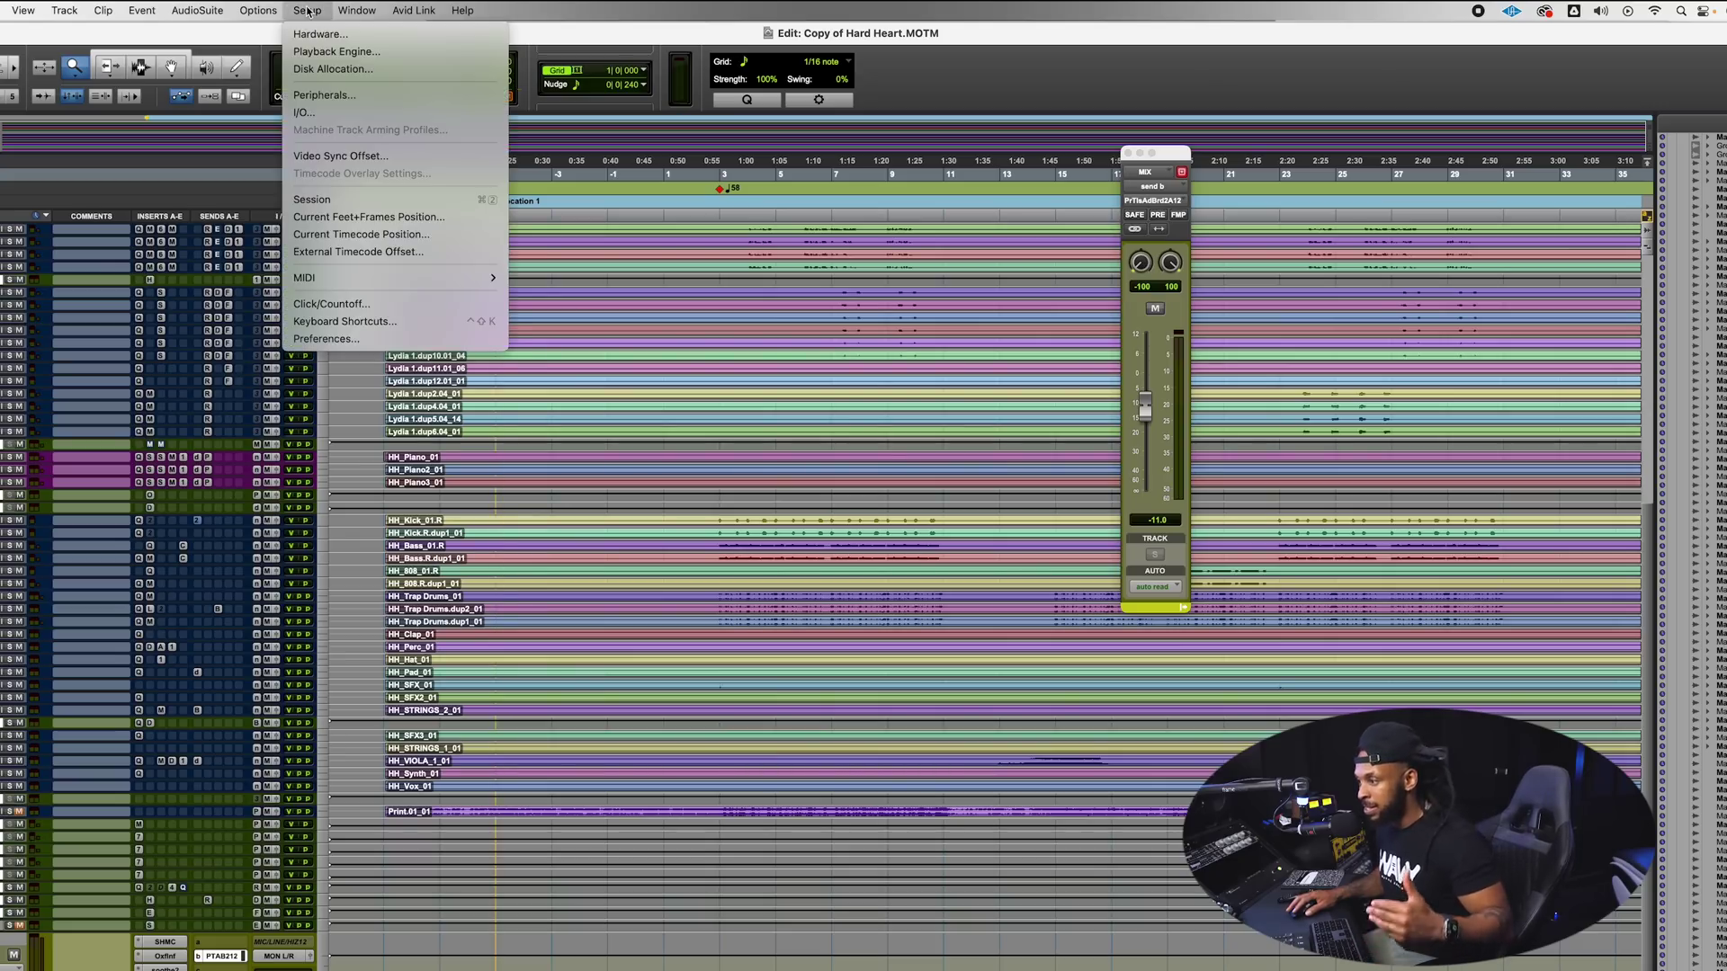
pyautogui.click(389, 322)
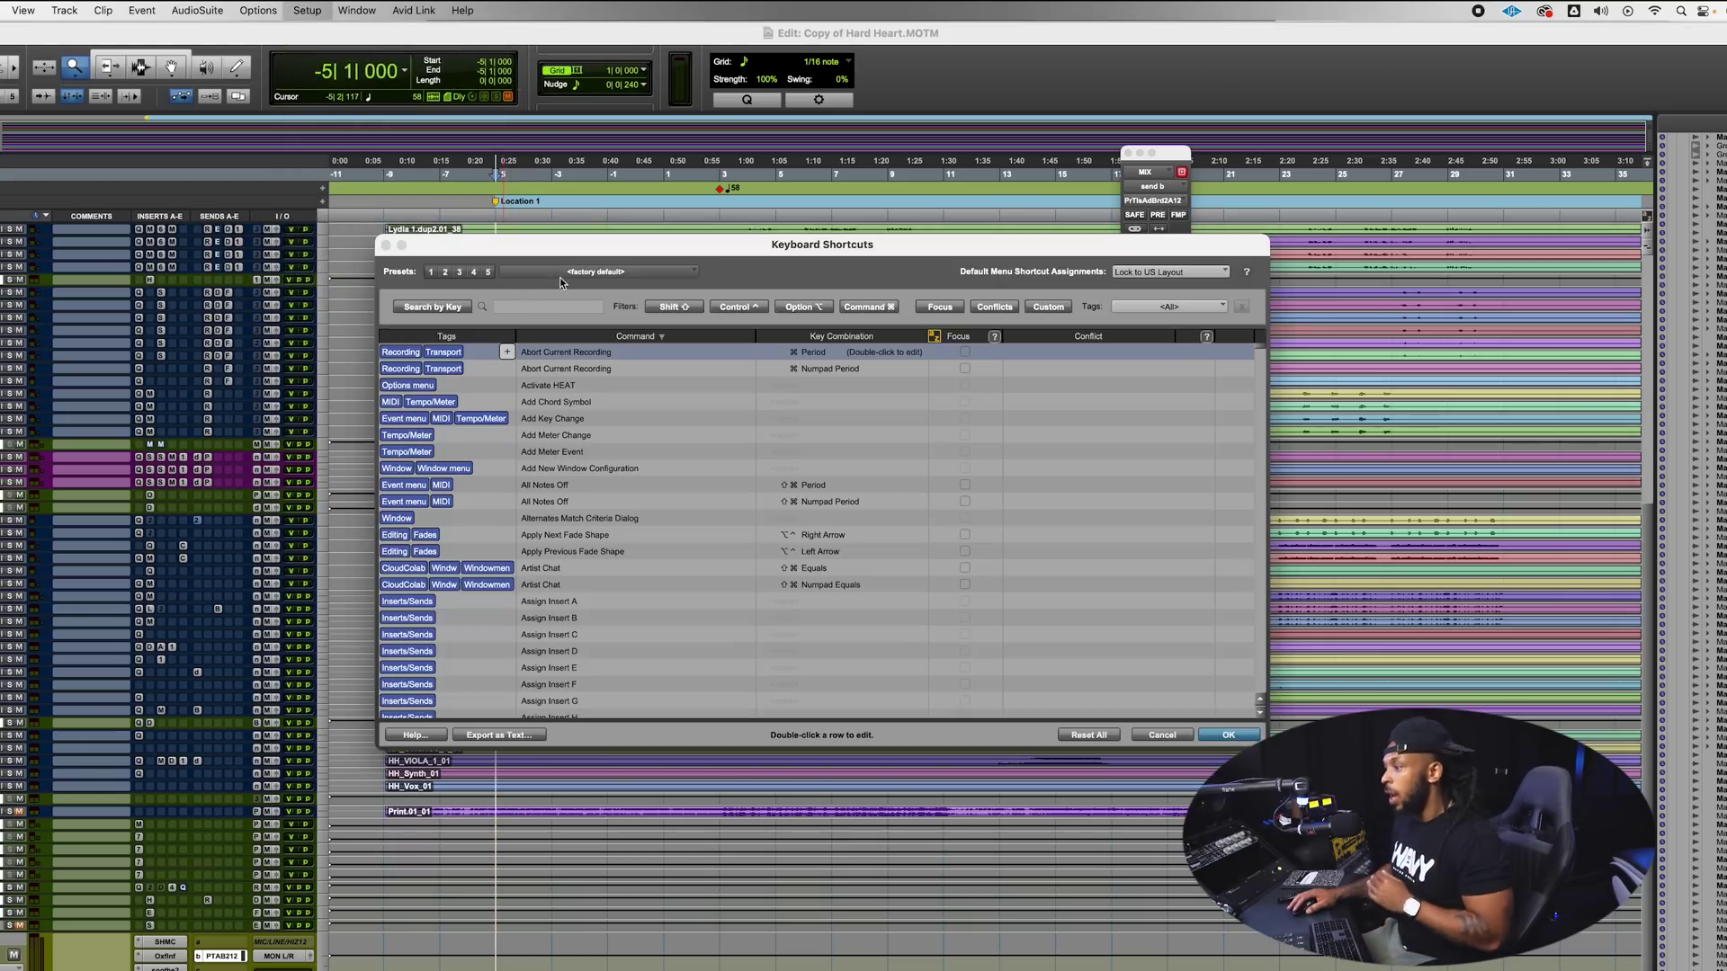
pyautogui.moveTo(560, 255); pyautogui.dragTo(524, 266)
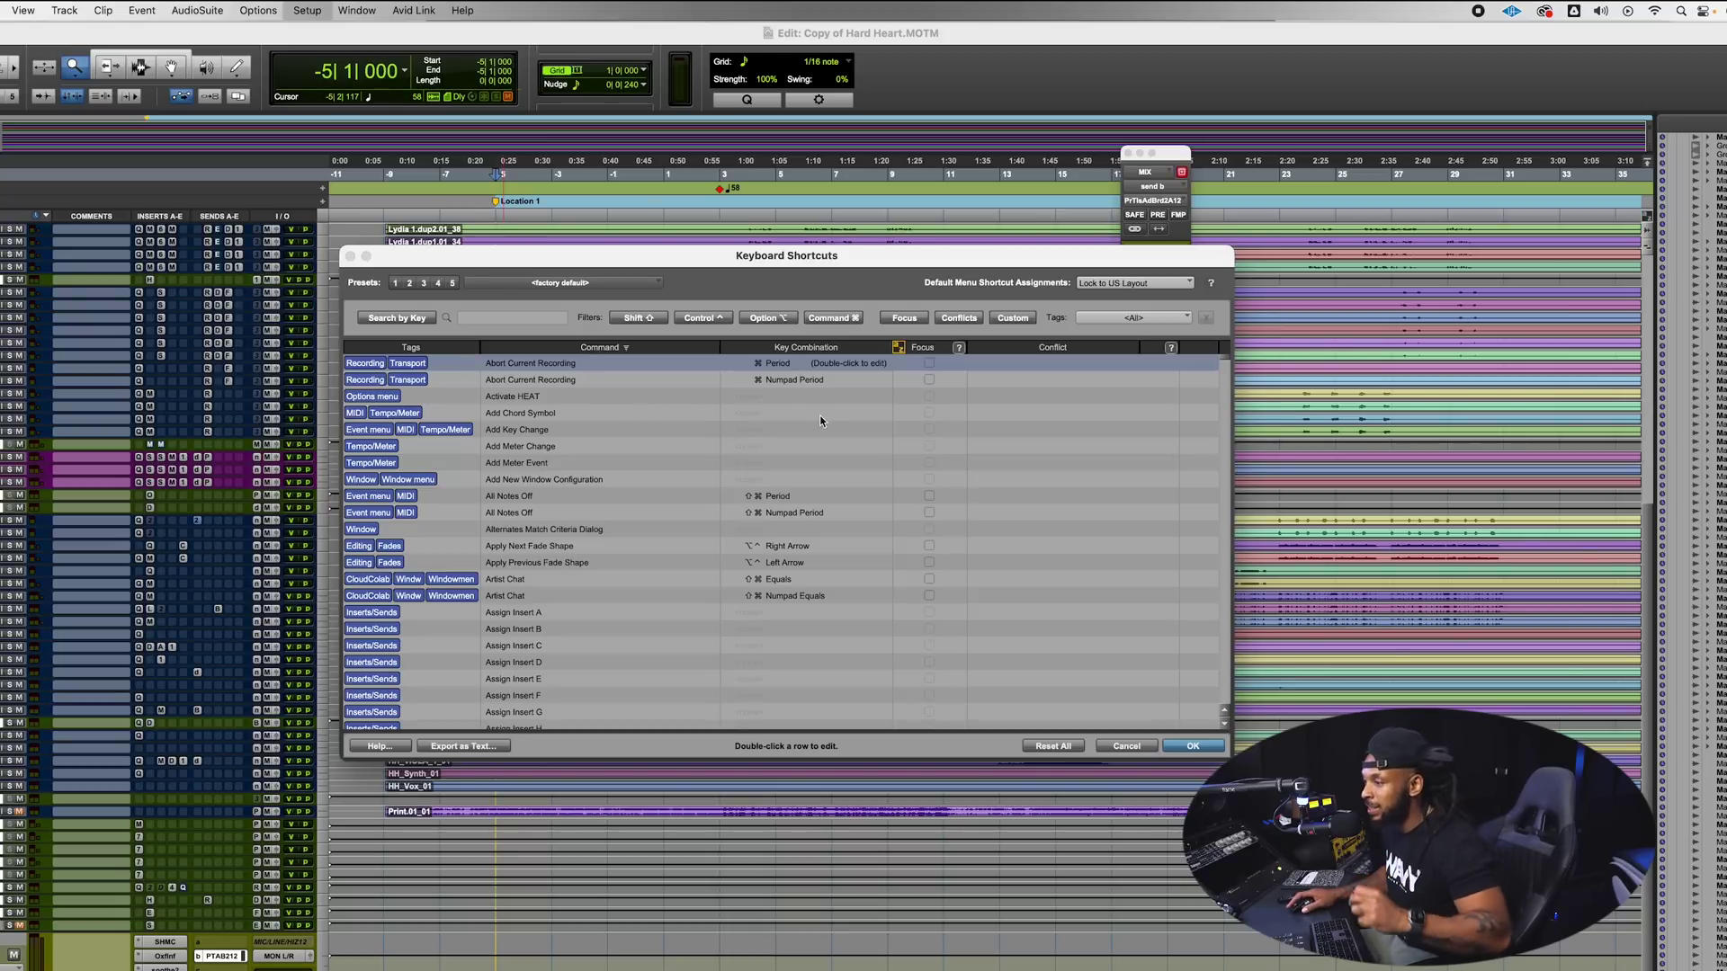
pyautogui.scroll(-10, 821, 420)
pyautogui.scroll(-6, 818, 419)
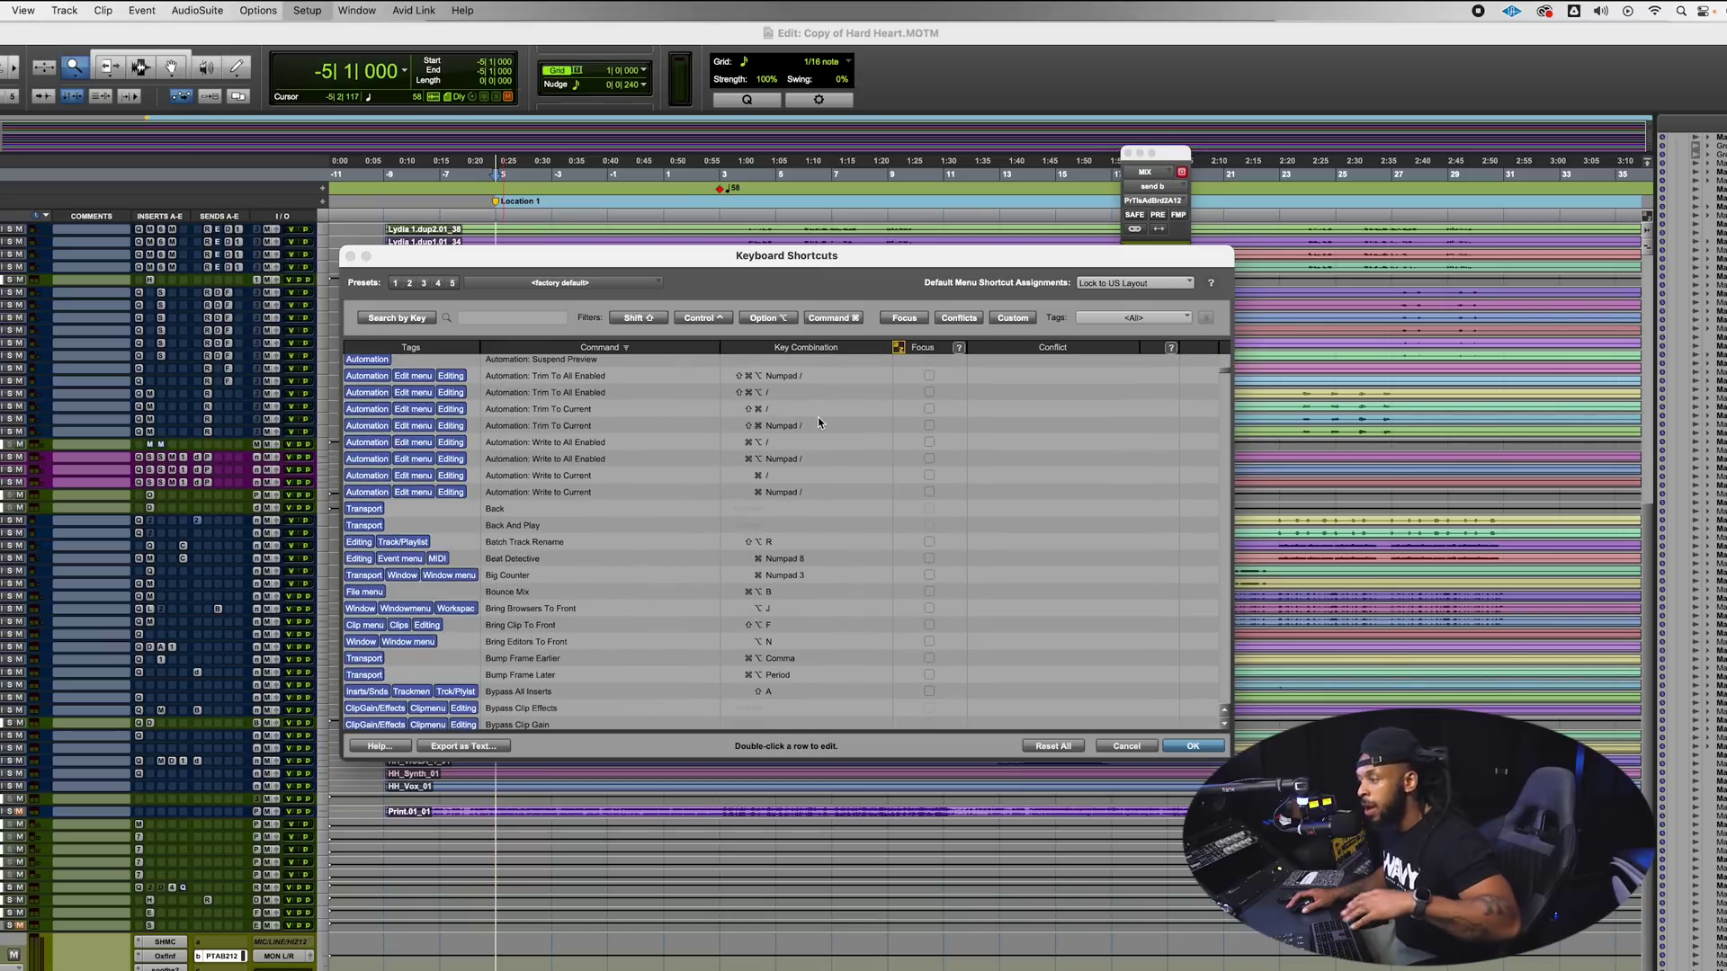
pyautogui.scroll(-5, 817, 418)
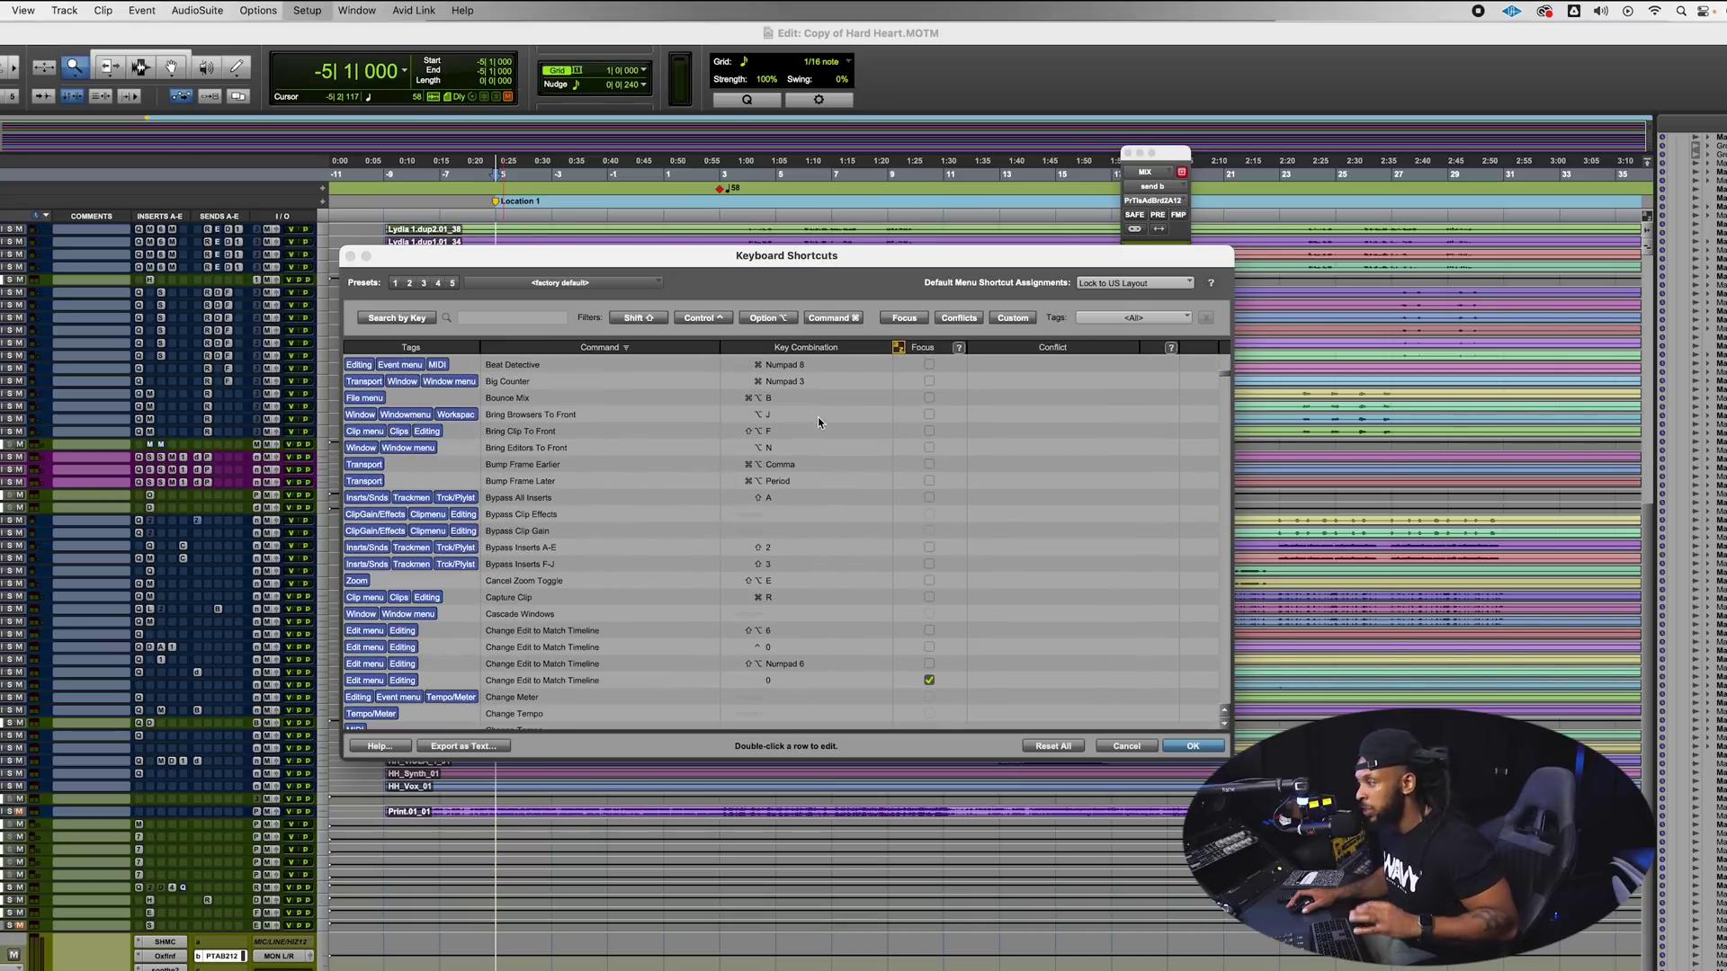
pyautogui.scroll(-5, 817, 418)
pyautogui.scroll(-1, 817, 417)
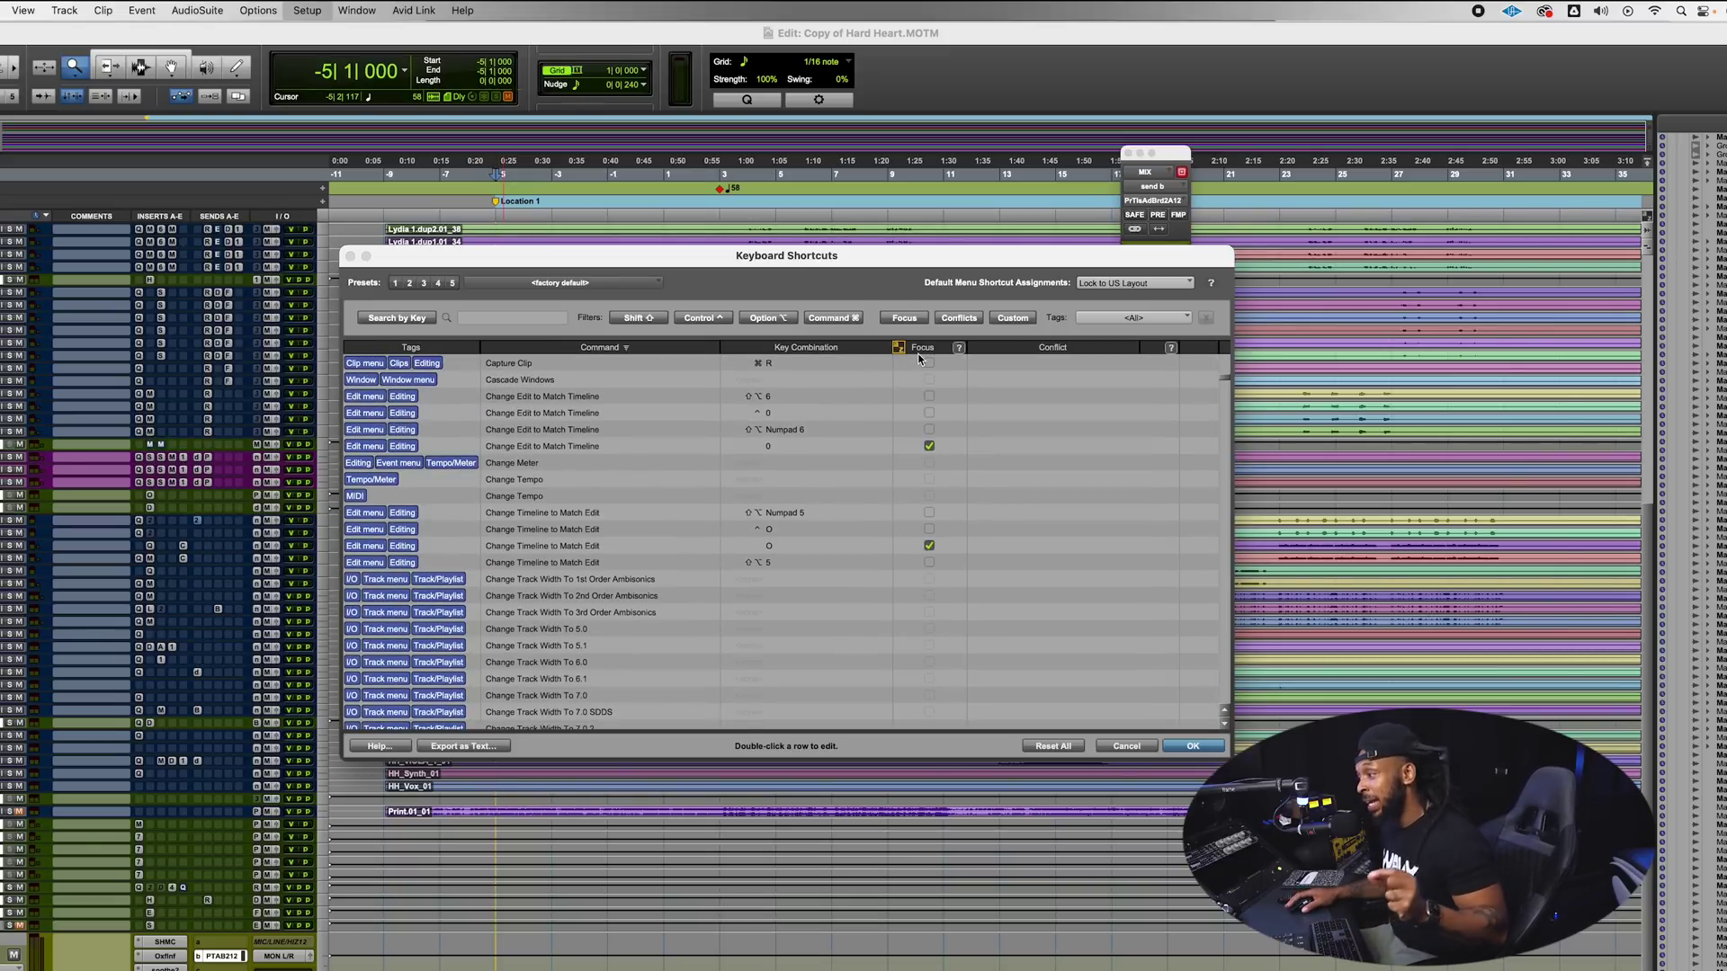
pyautogui.scroll(20, 920, 369)
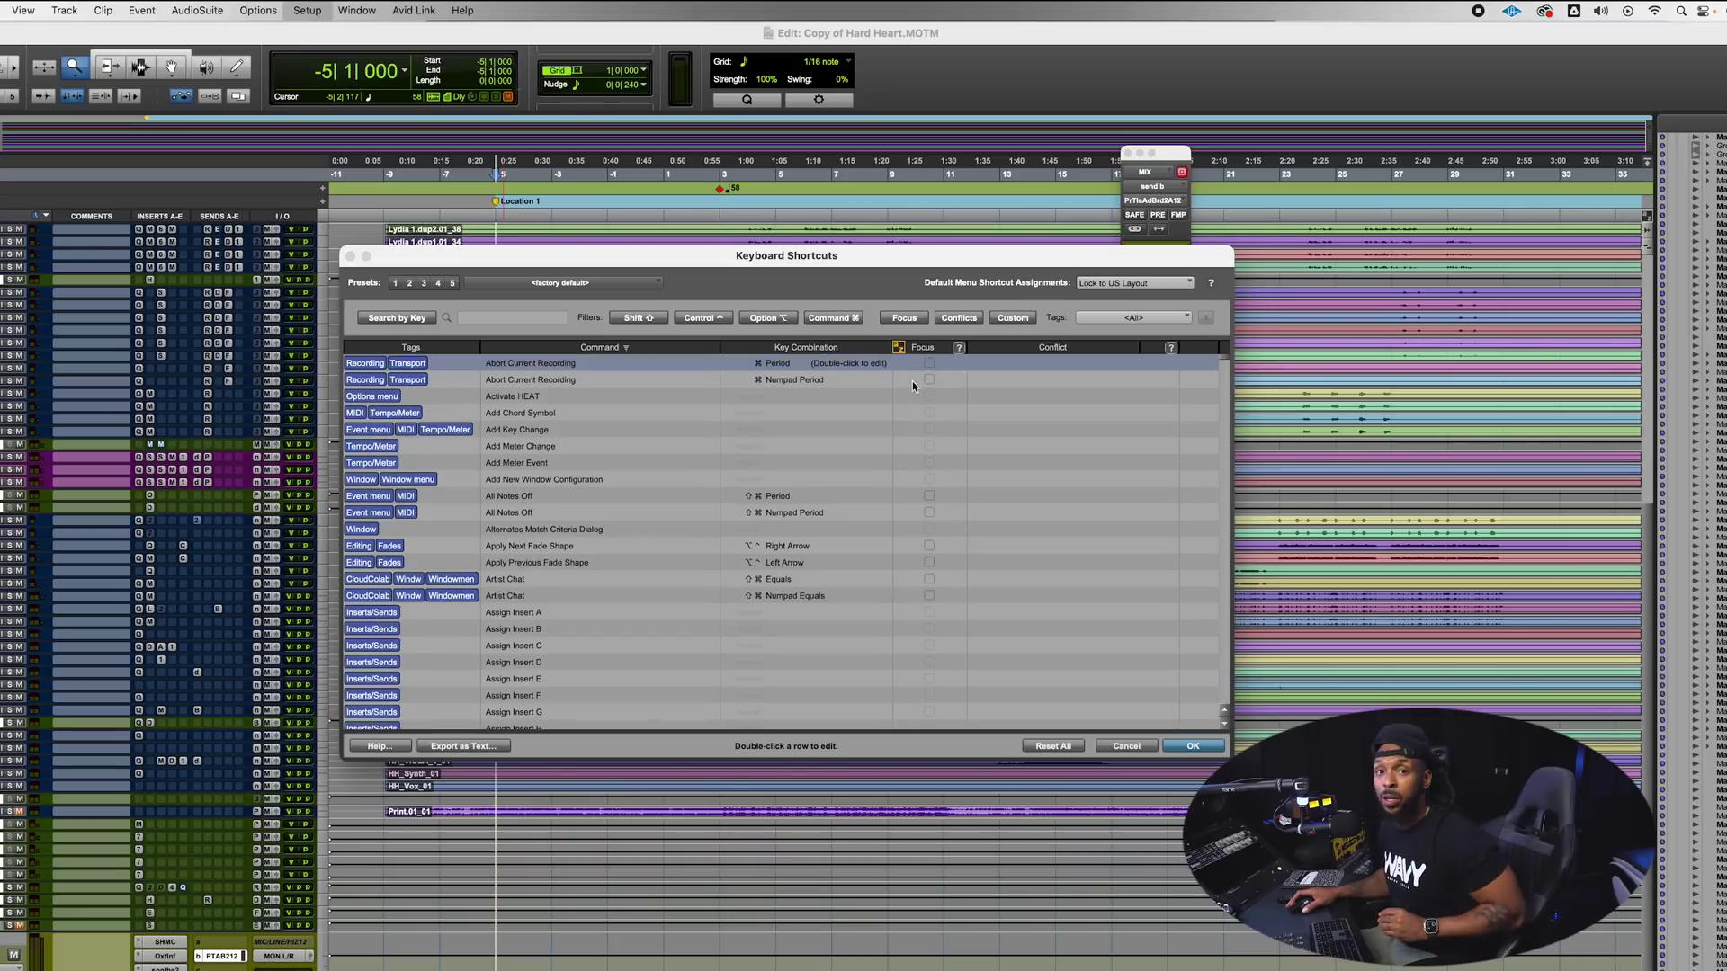
pyautogui.scroll(-1, 910, 388)
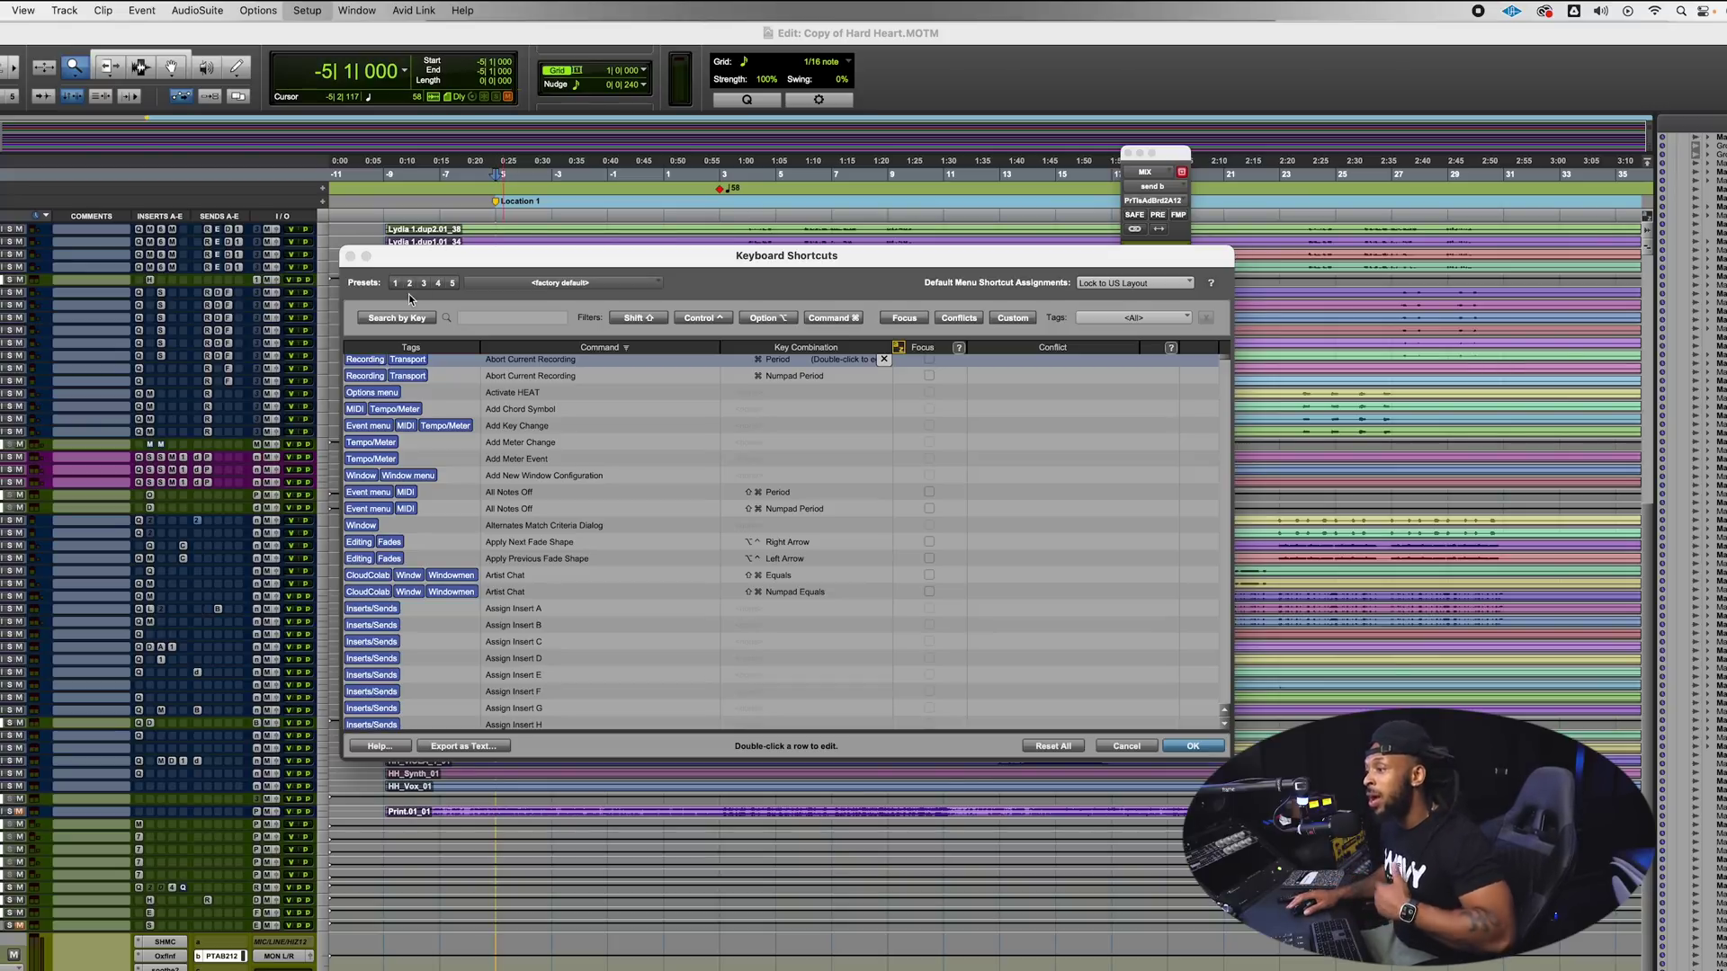
pyautogui.click(513, 288)
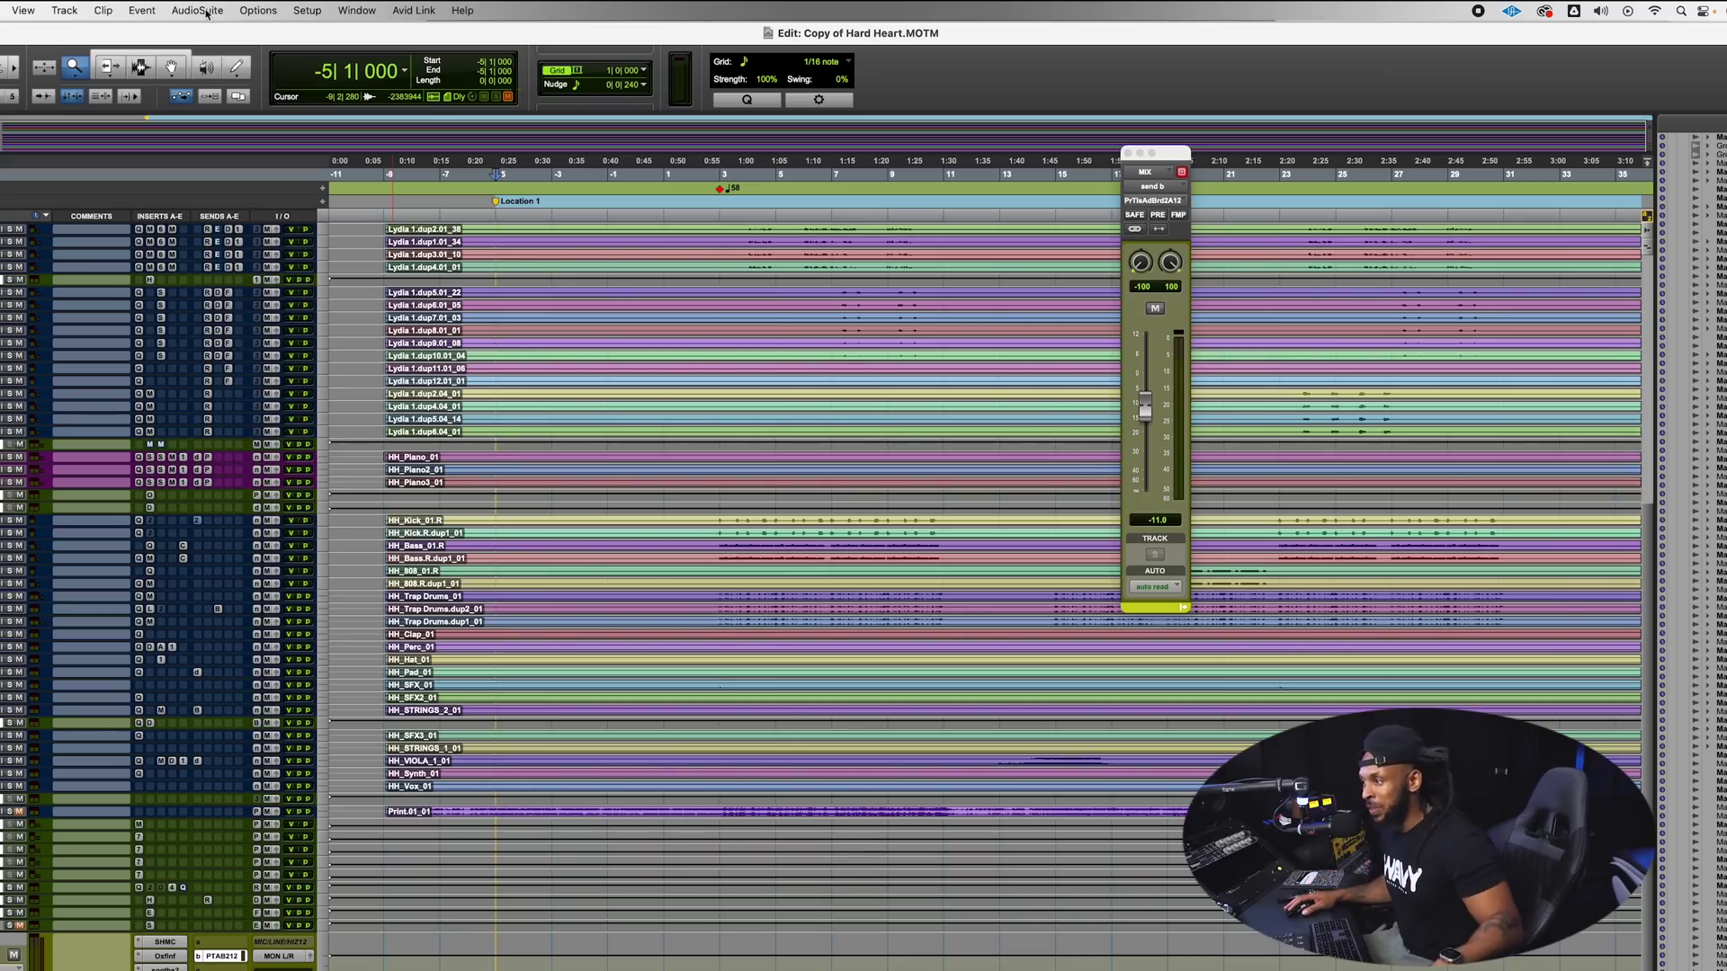
pyautogui.click(307, 10)
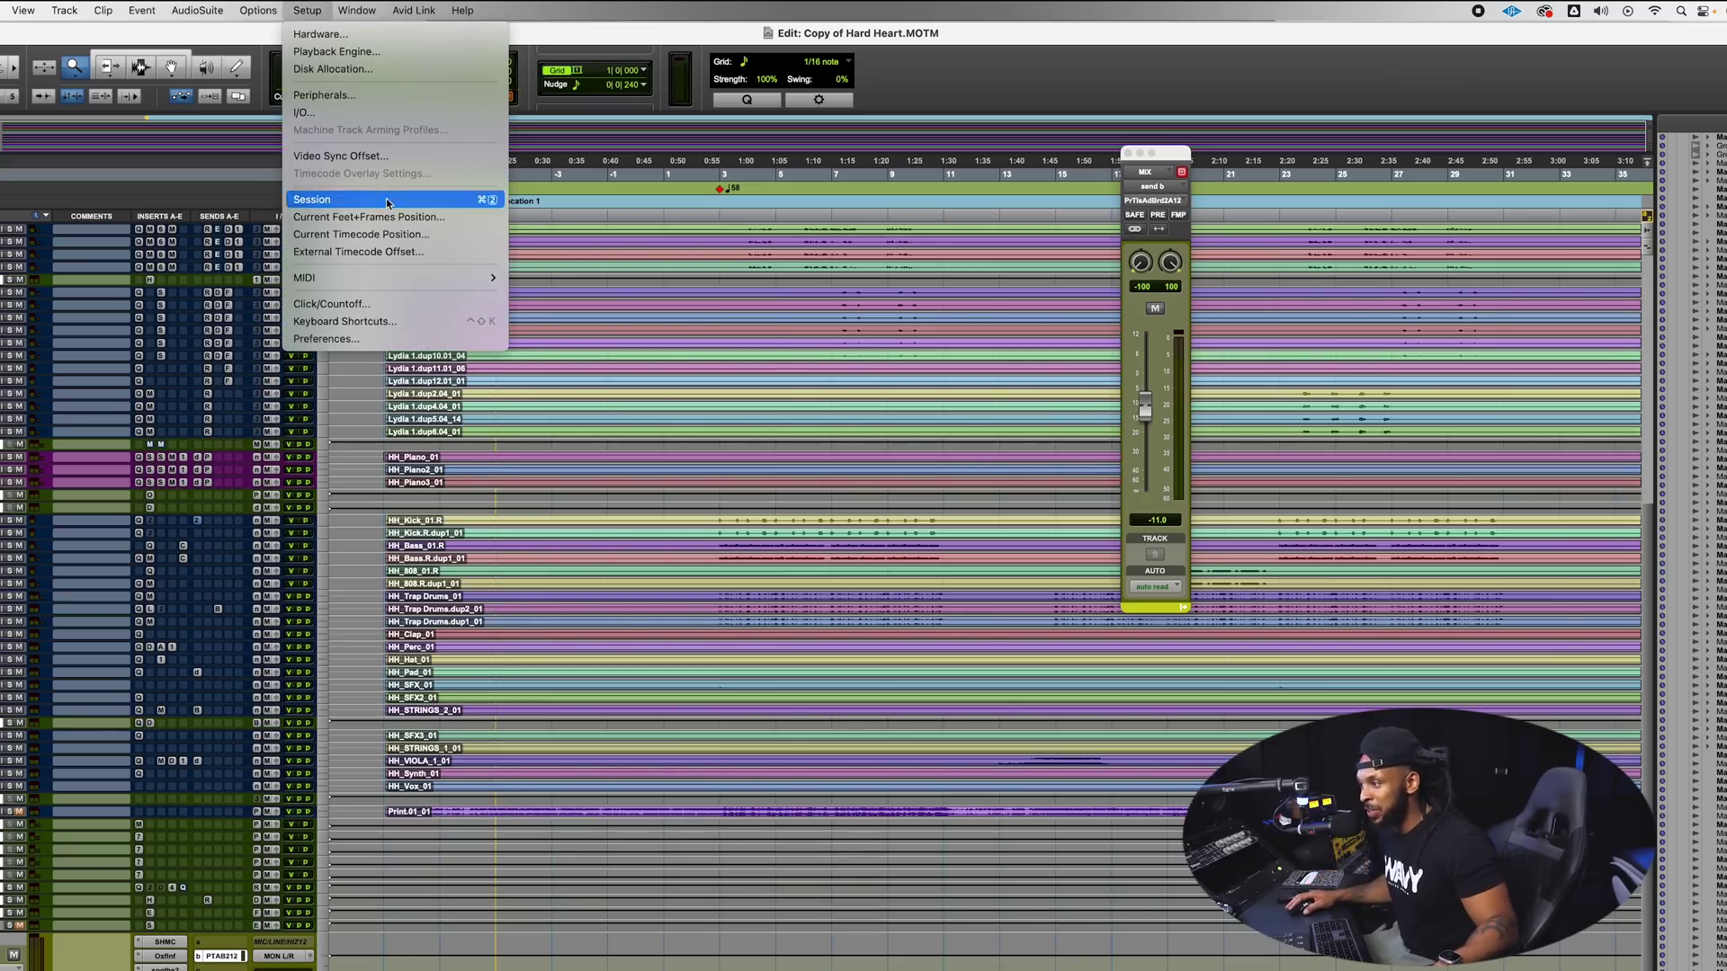
pyautogui.click(367, 339)
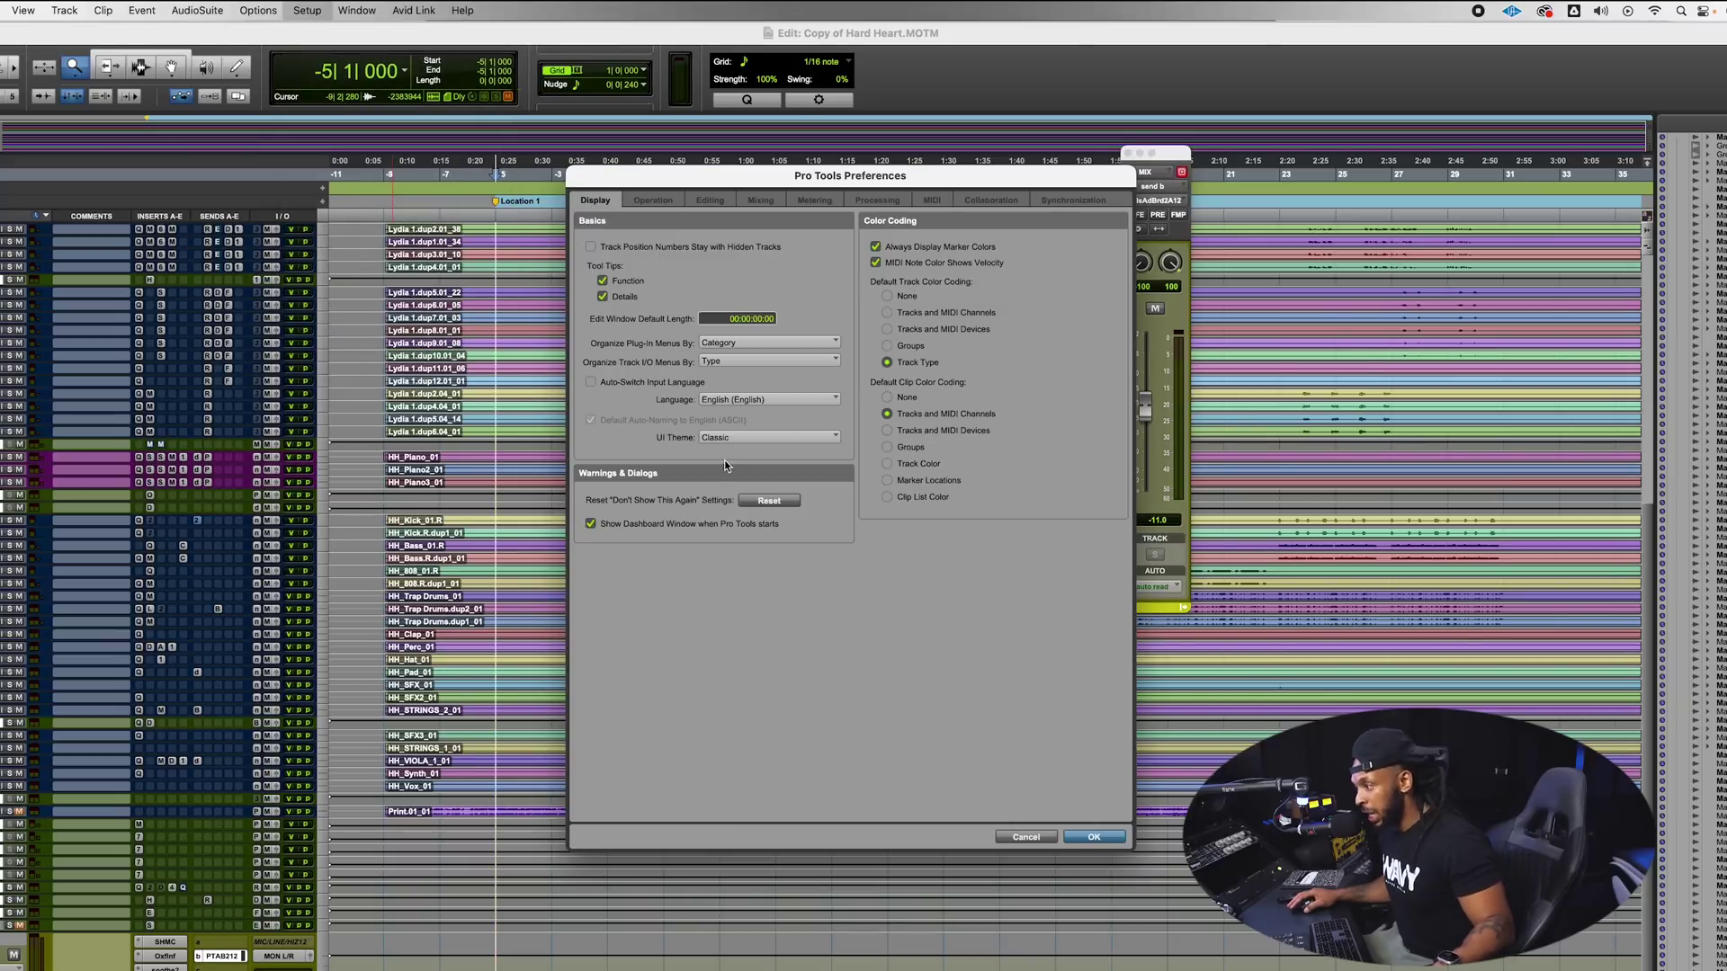
pyautogui.click(707, 441)
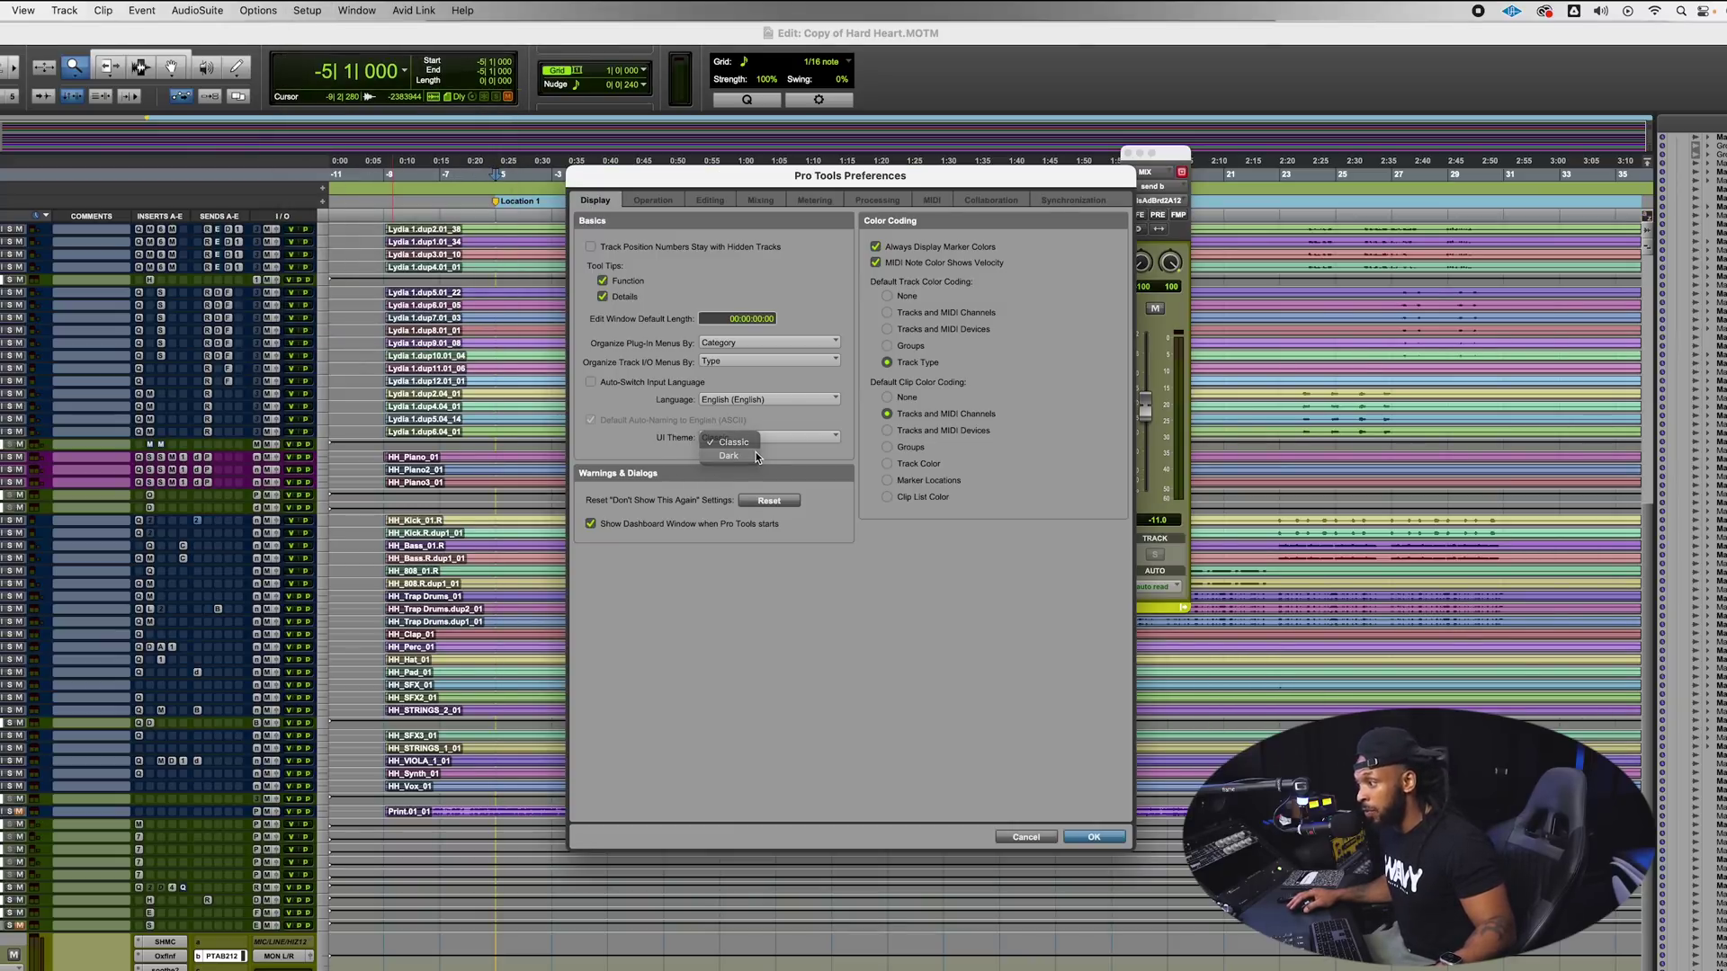
pyautogui.click(754, 456)
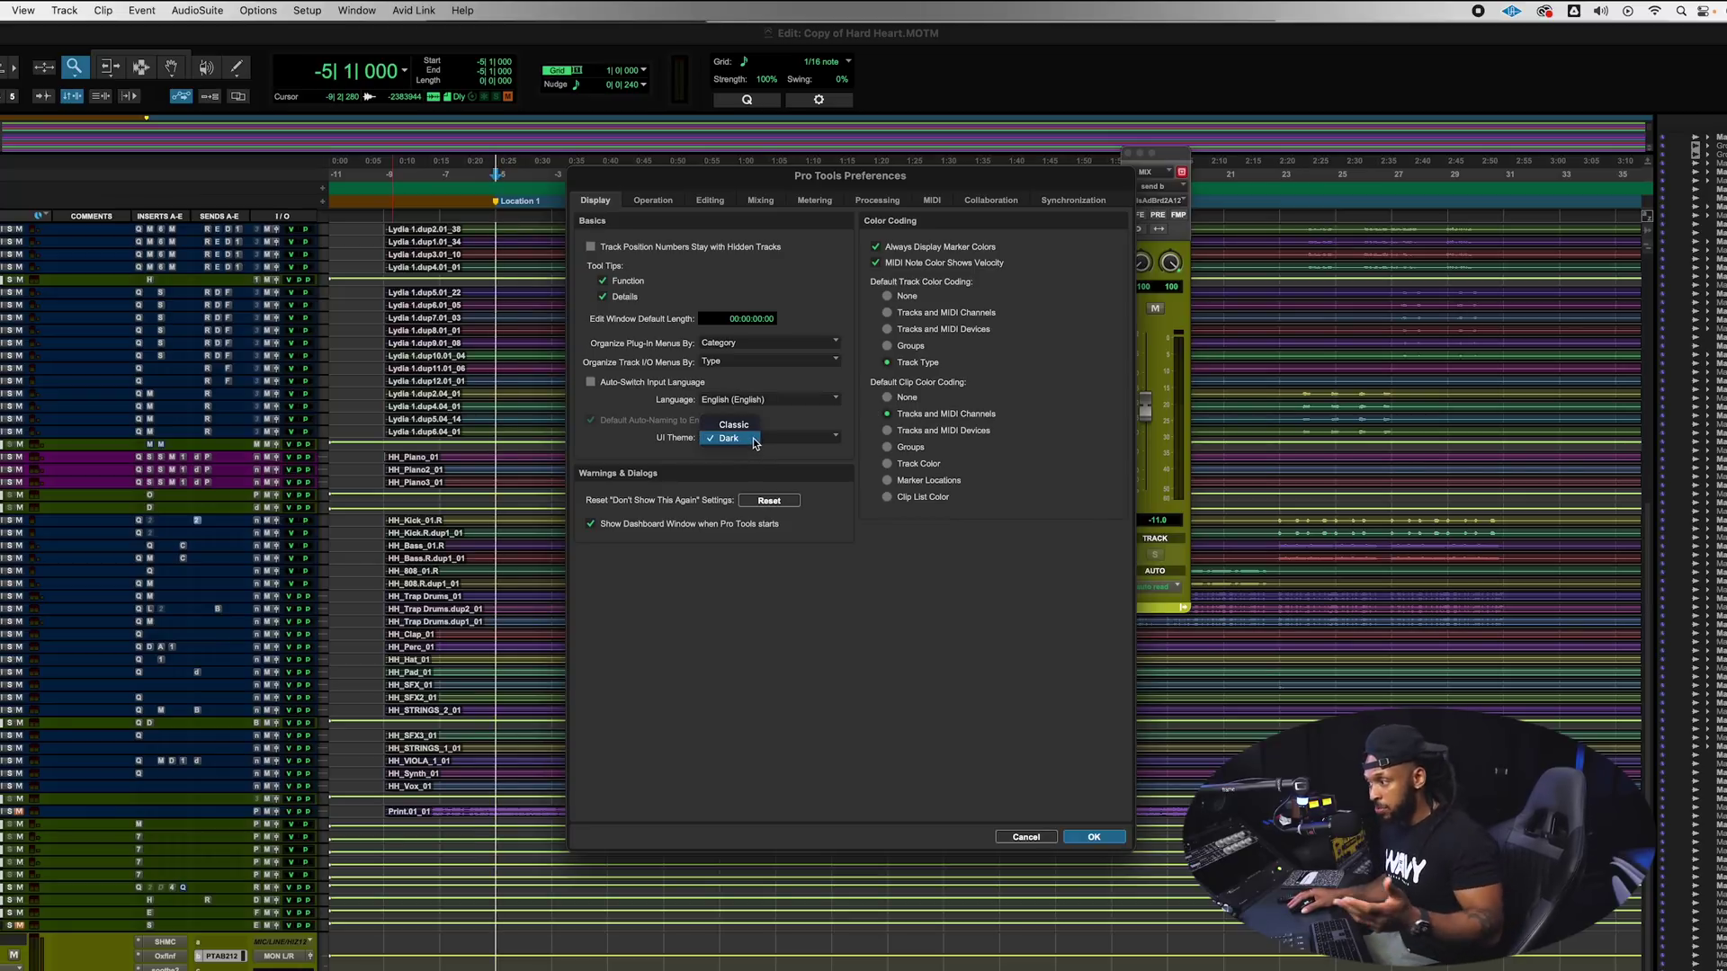
pyautogui.click(755, 437)
pyautogui.click(748, 428)
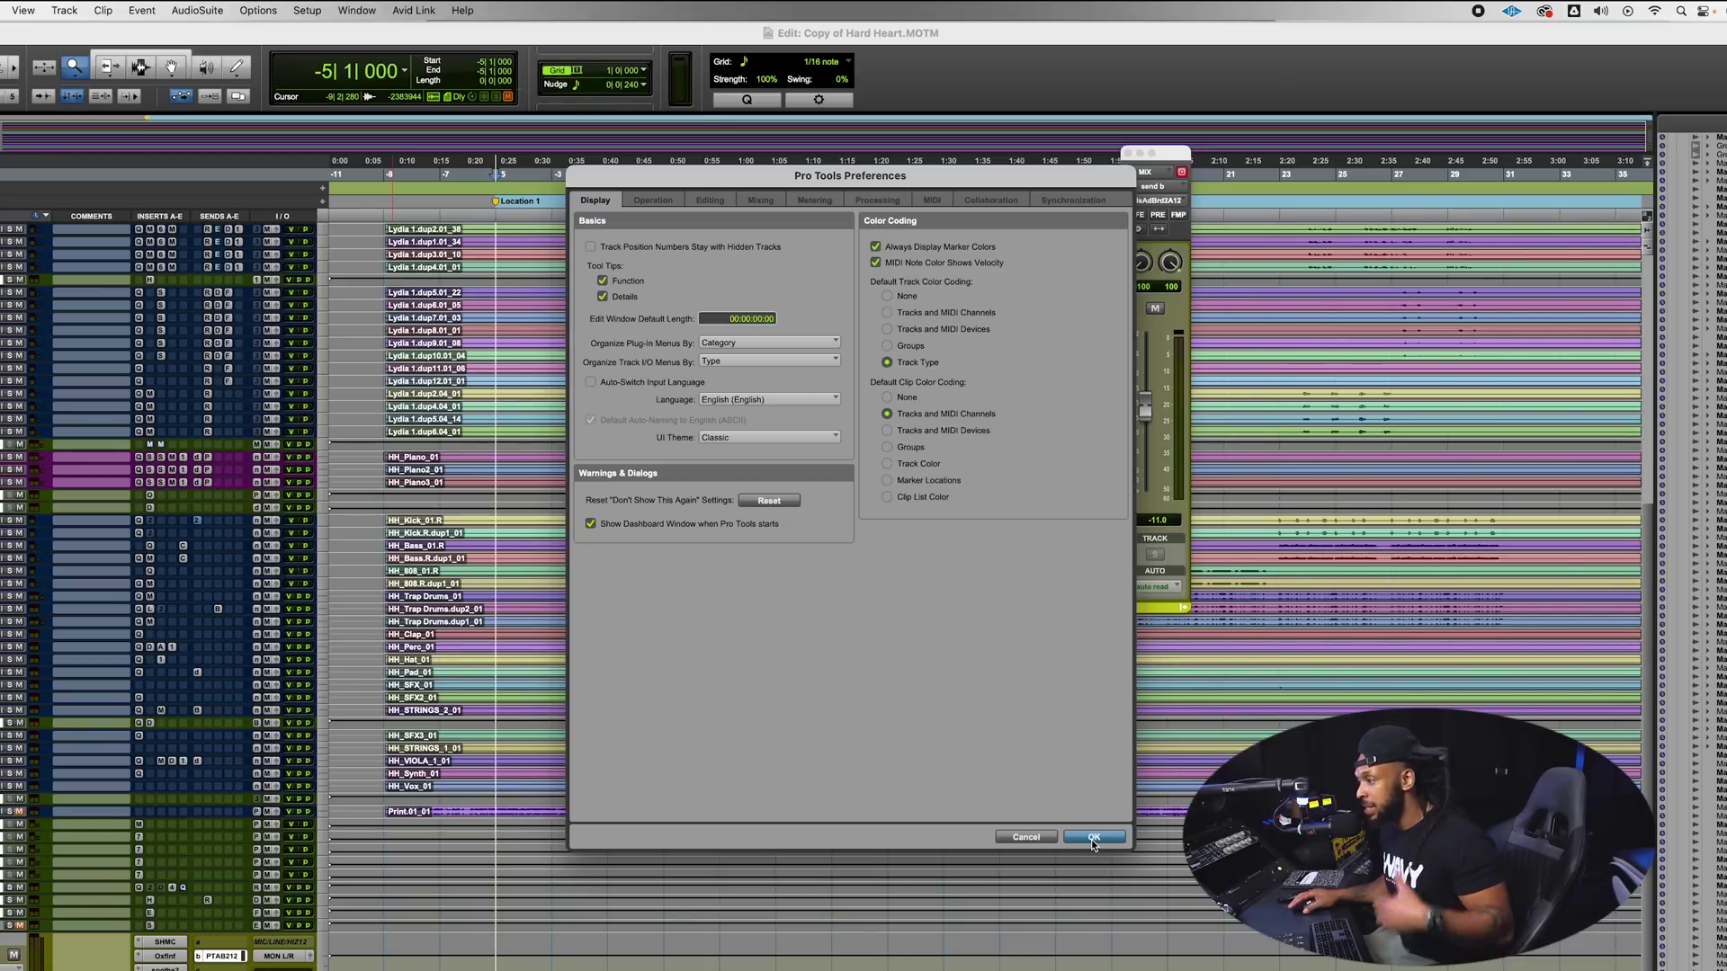
pyautogui.click(1092, 838)
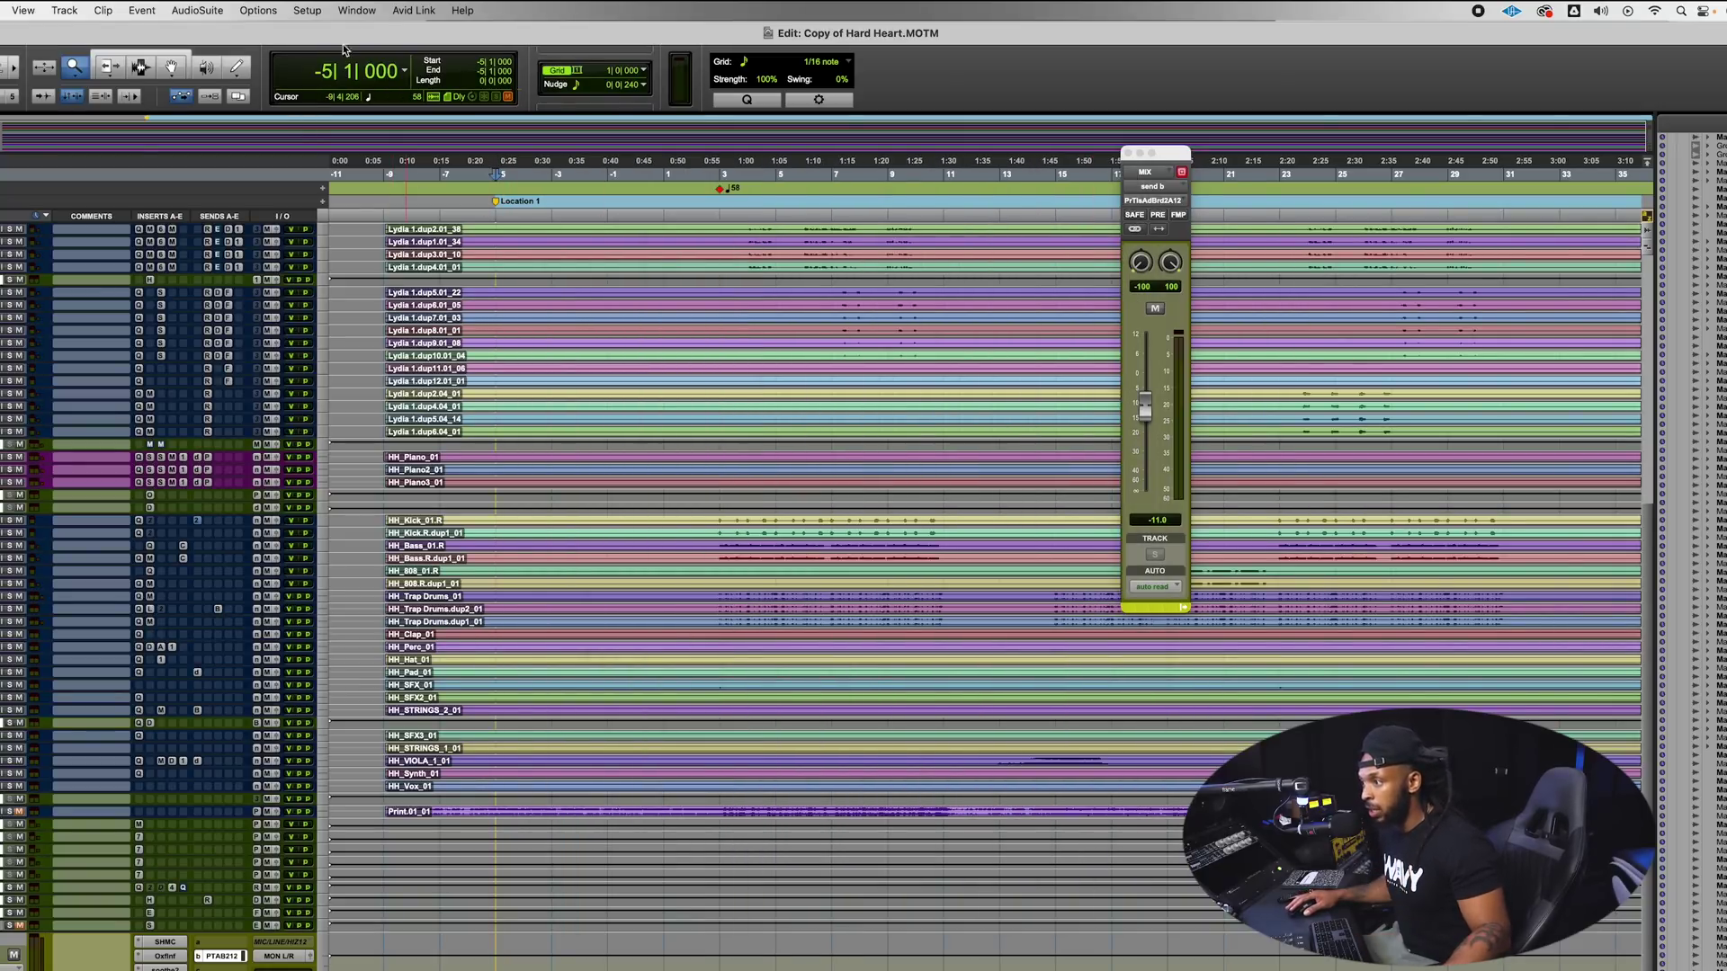
pyautogui.click(356, 11)
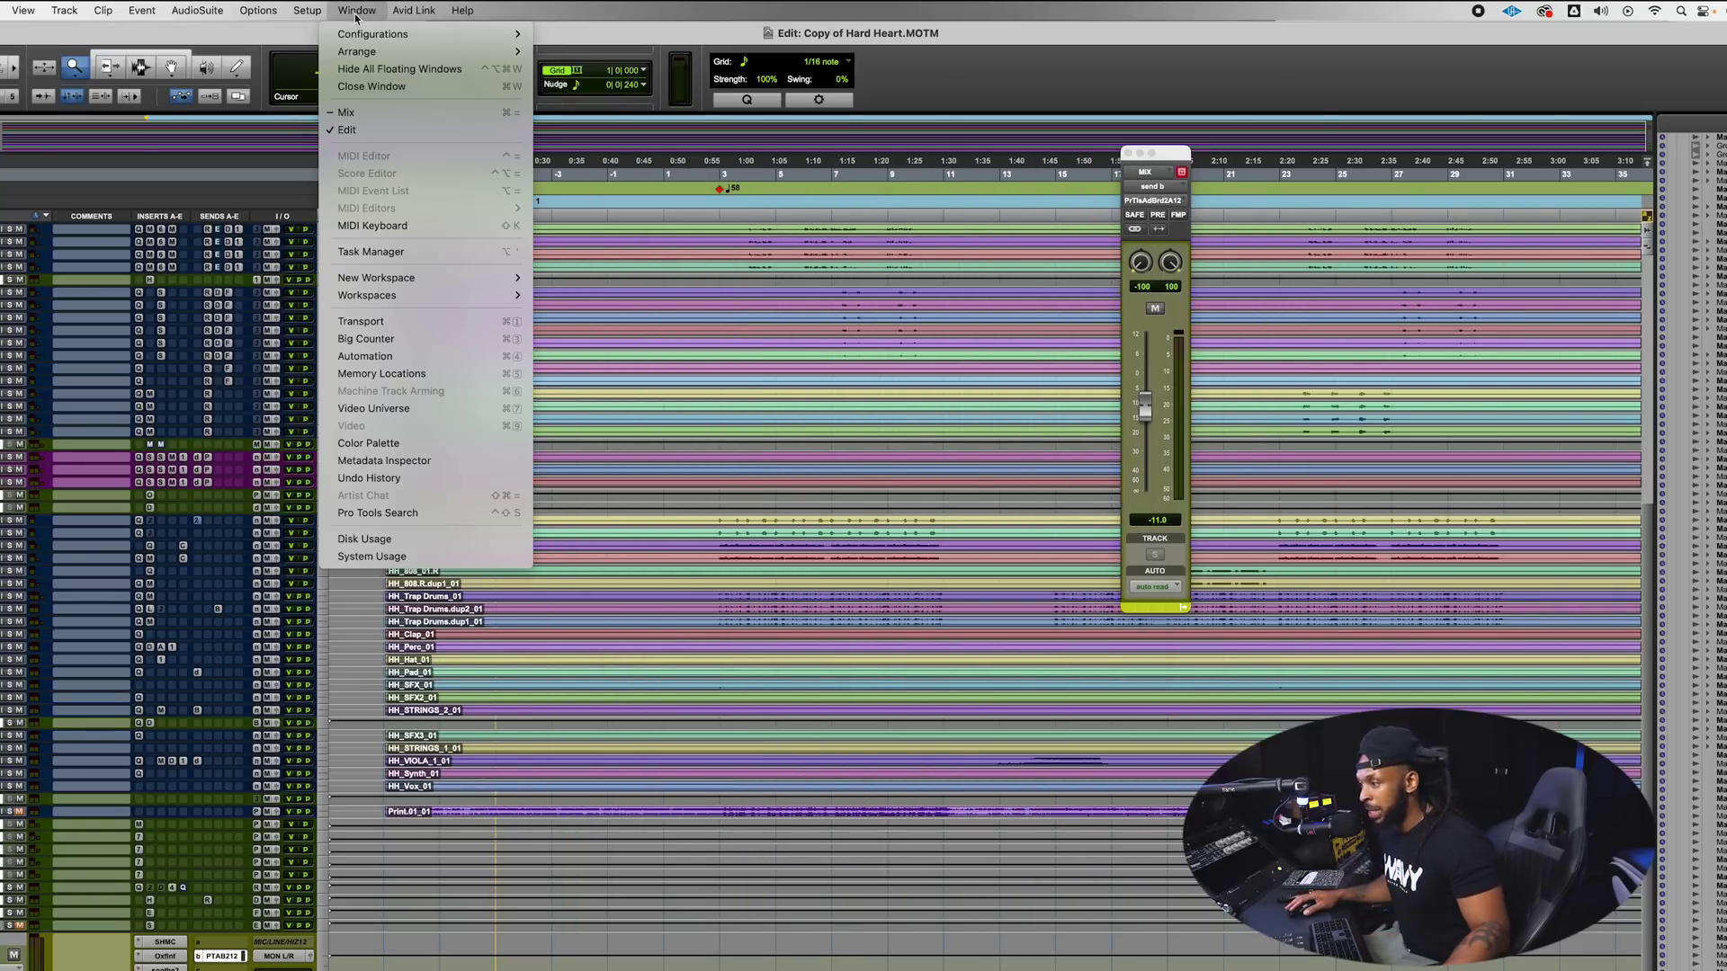
# - Centre the Color Palette, expand UI Customization > General, and open Text / Line Color
pyautogui.click(372, 443)
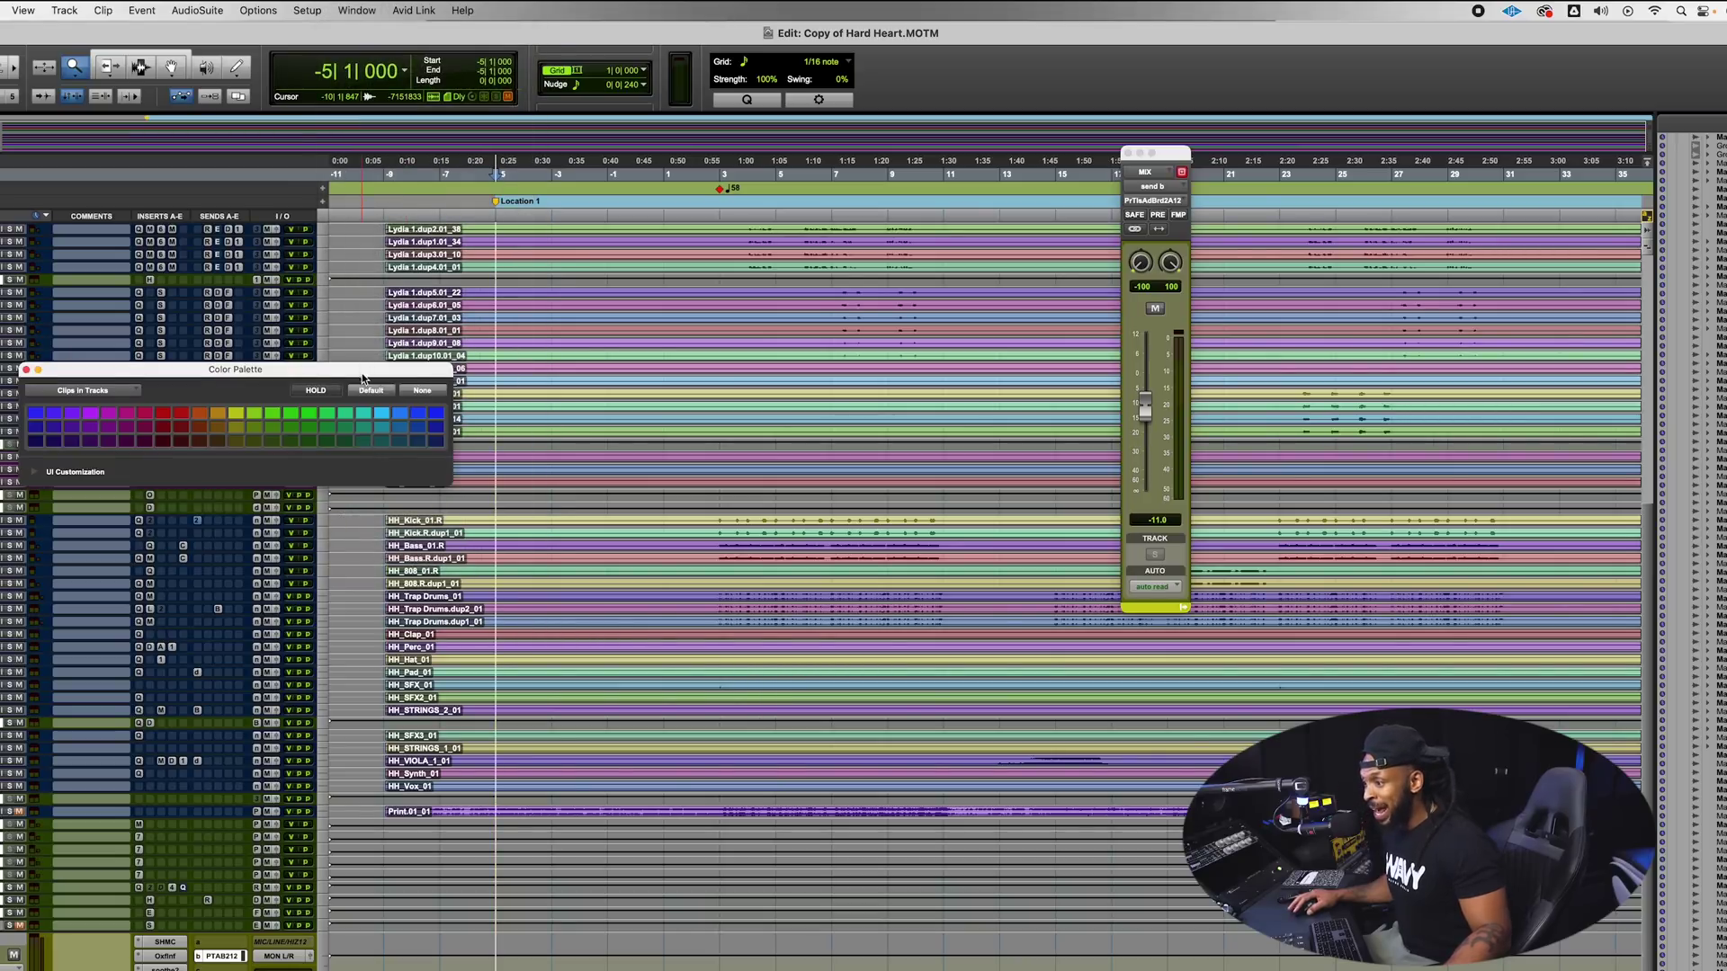
pyautogui.moveTo(362, 378); pyautogui.dragTo(716, 407)
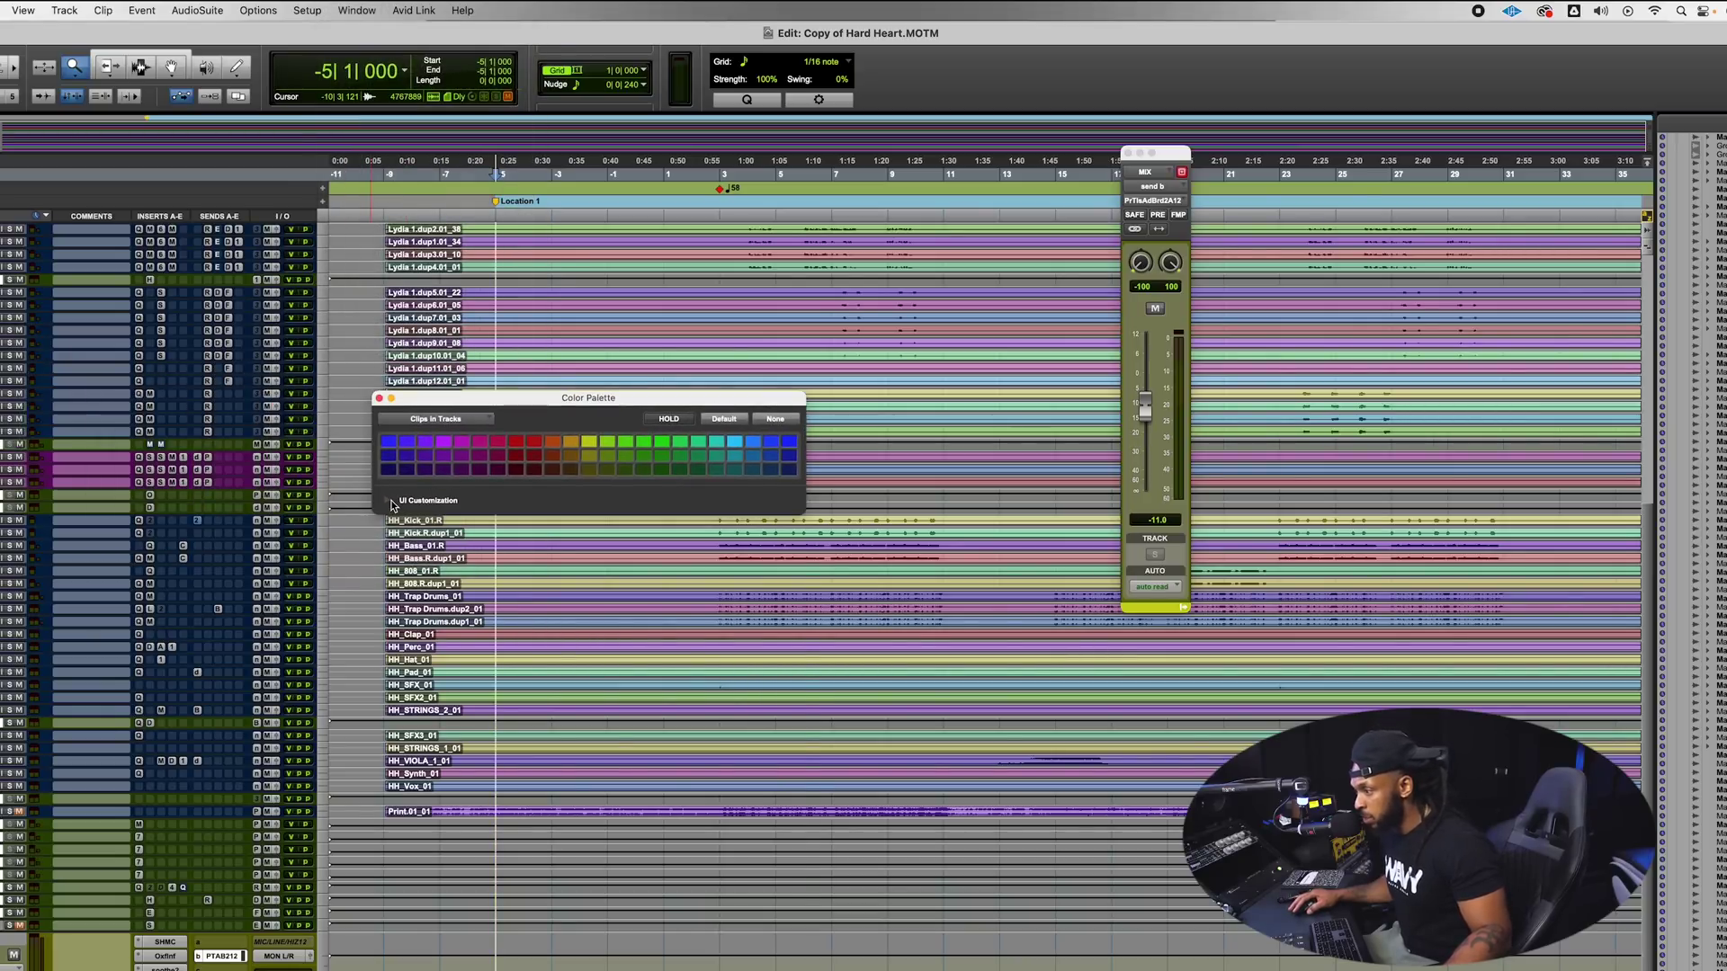
pyautogui.click(390, 501)
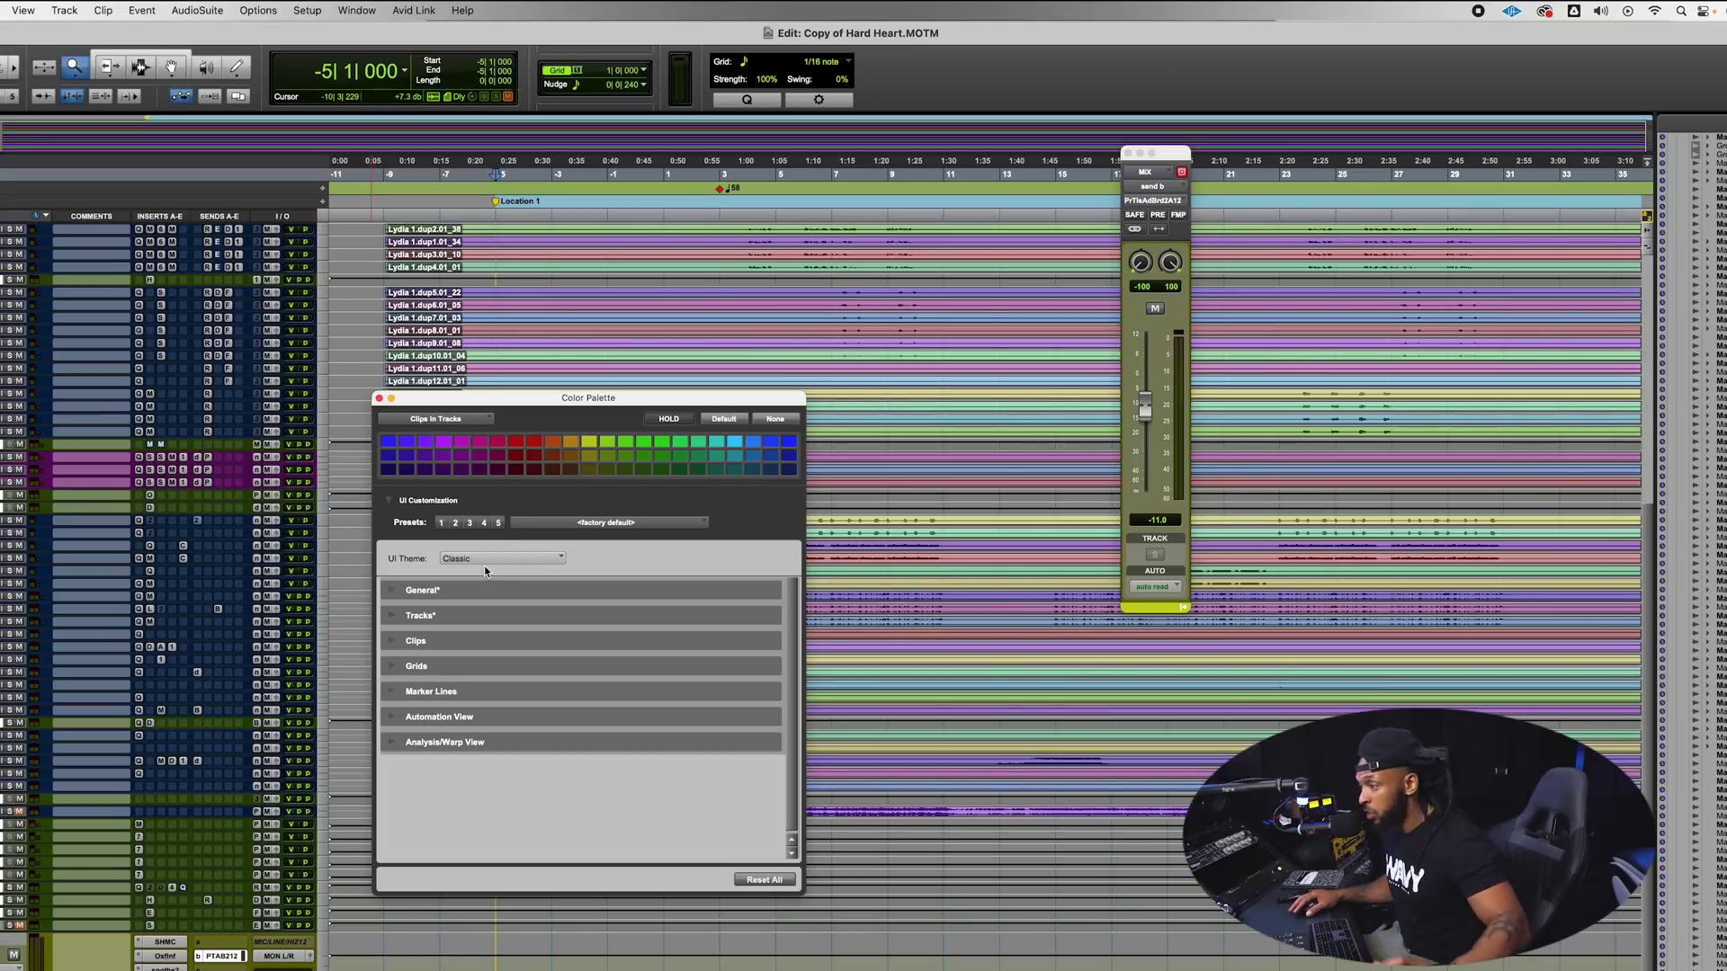
pyautogui.click(393, 591)
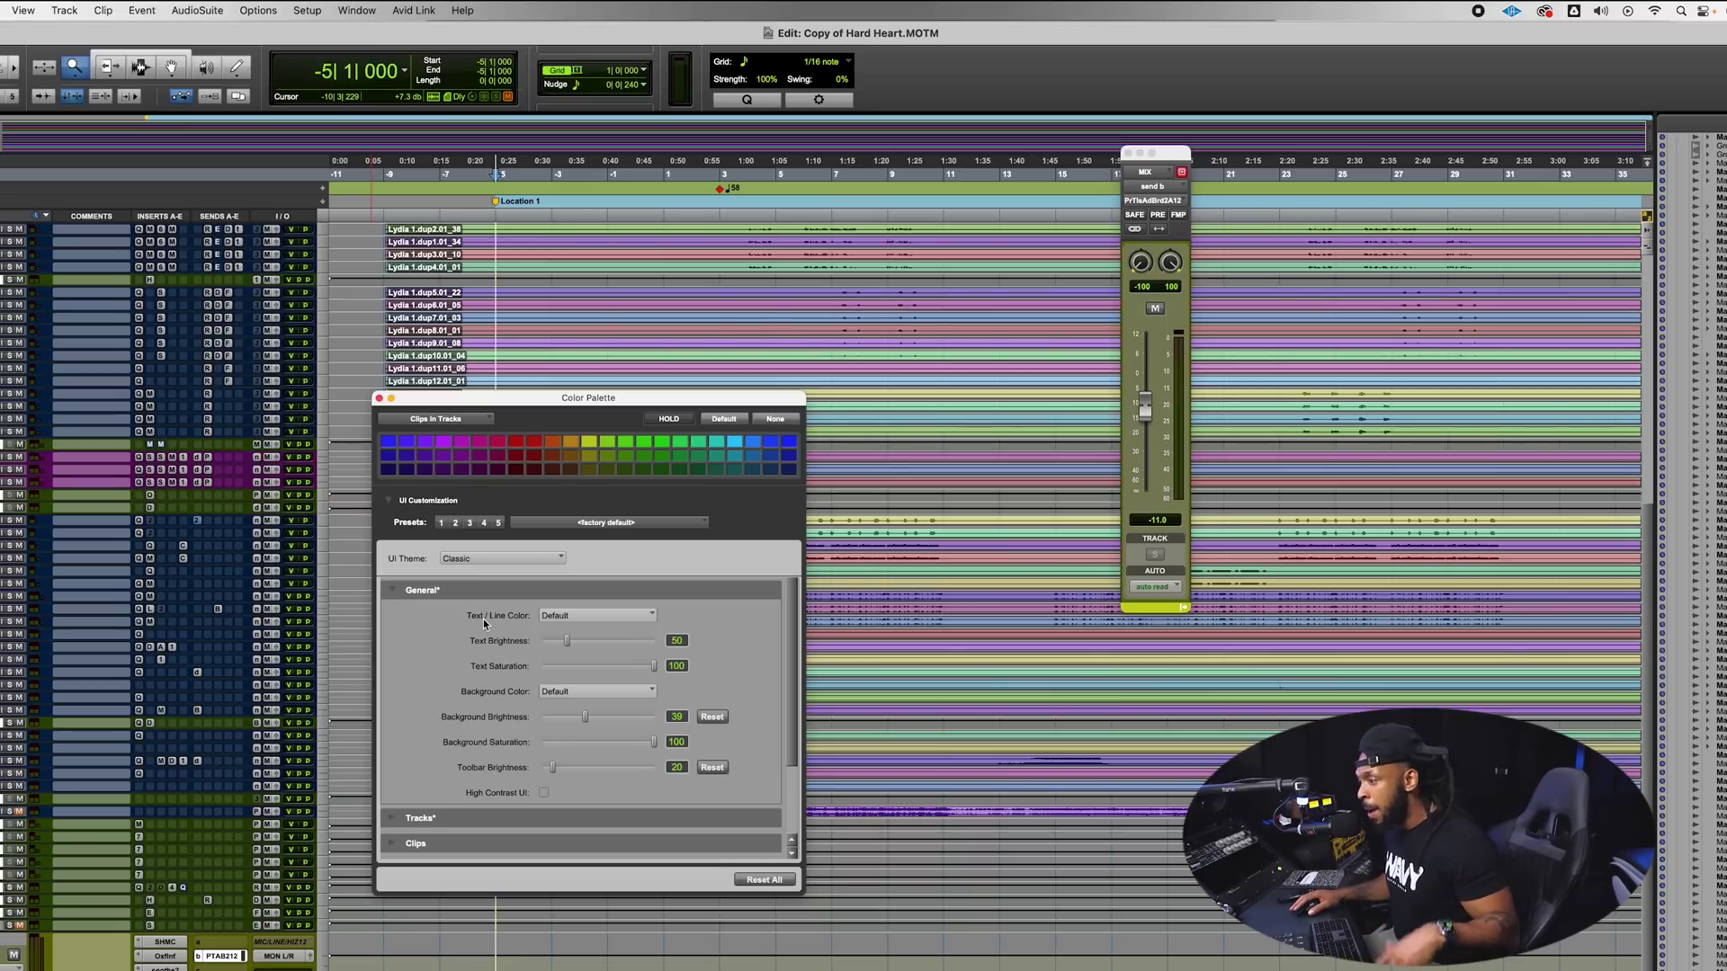
pyautogui.click(574, 623)
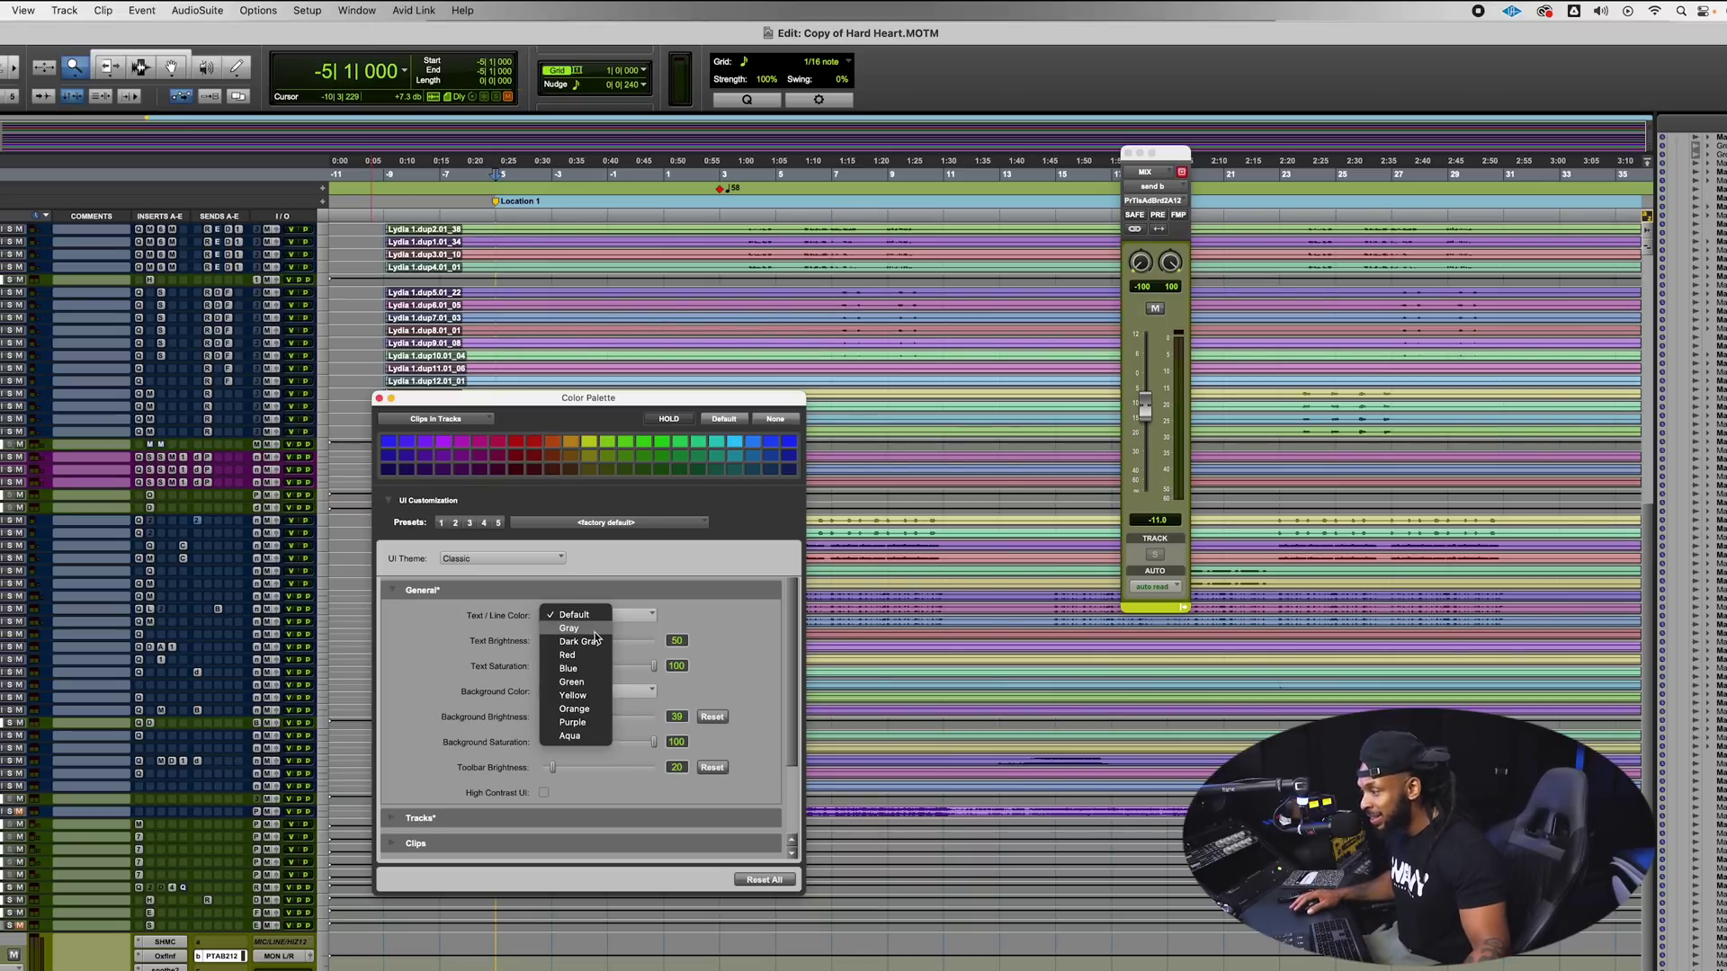
pyautogui.click(572, 682)
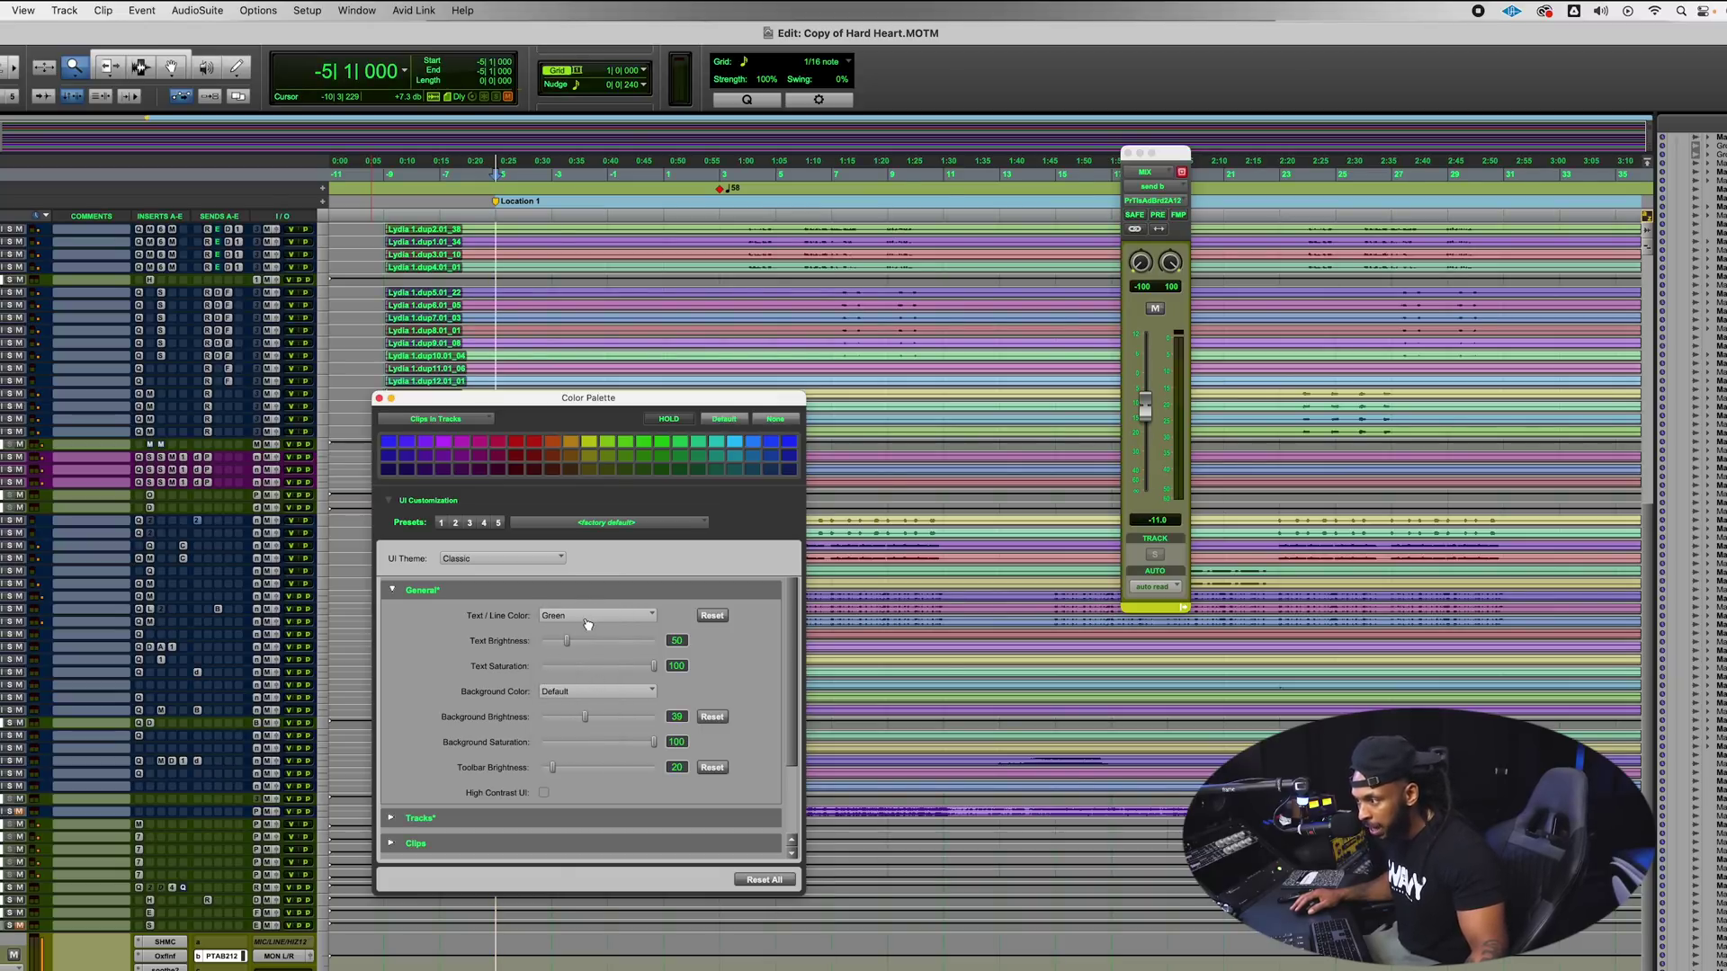
pyautogui.click(587, 623)
pyautogui.click(589, 629)
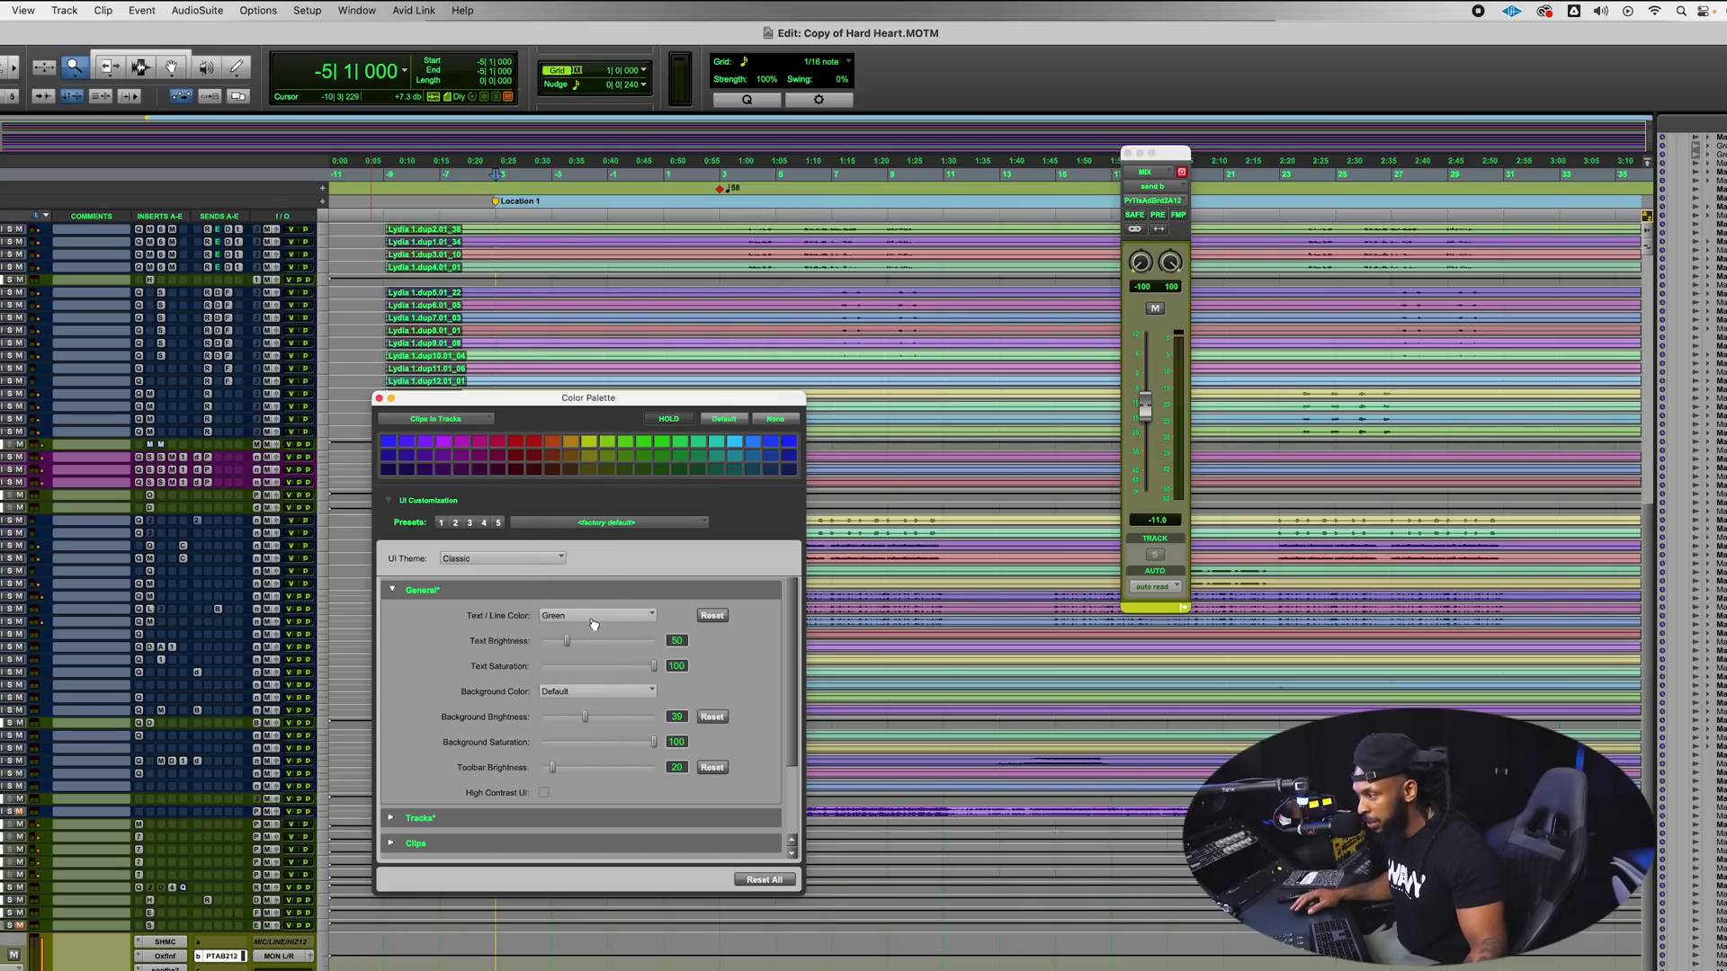
pyautogui.click(593, 624)
pyautogui.click(592, 608)
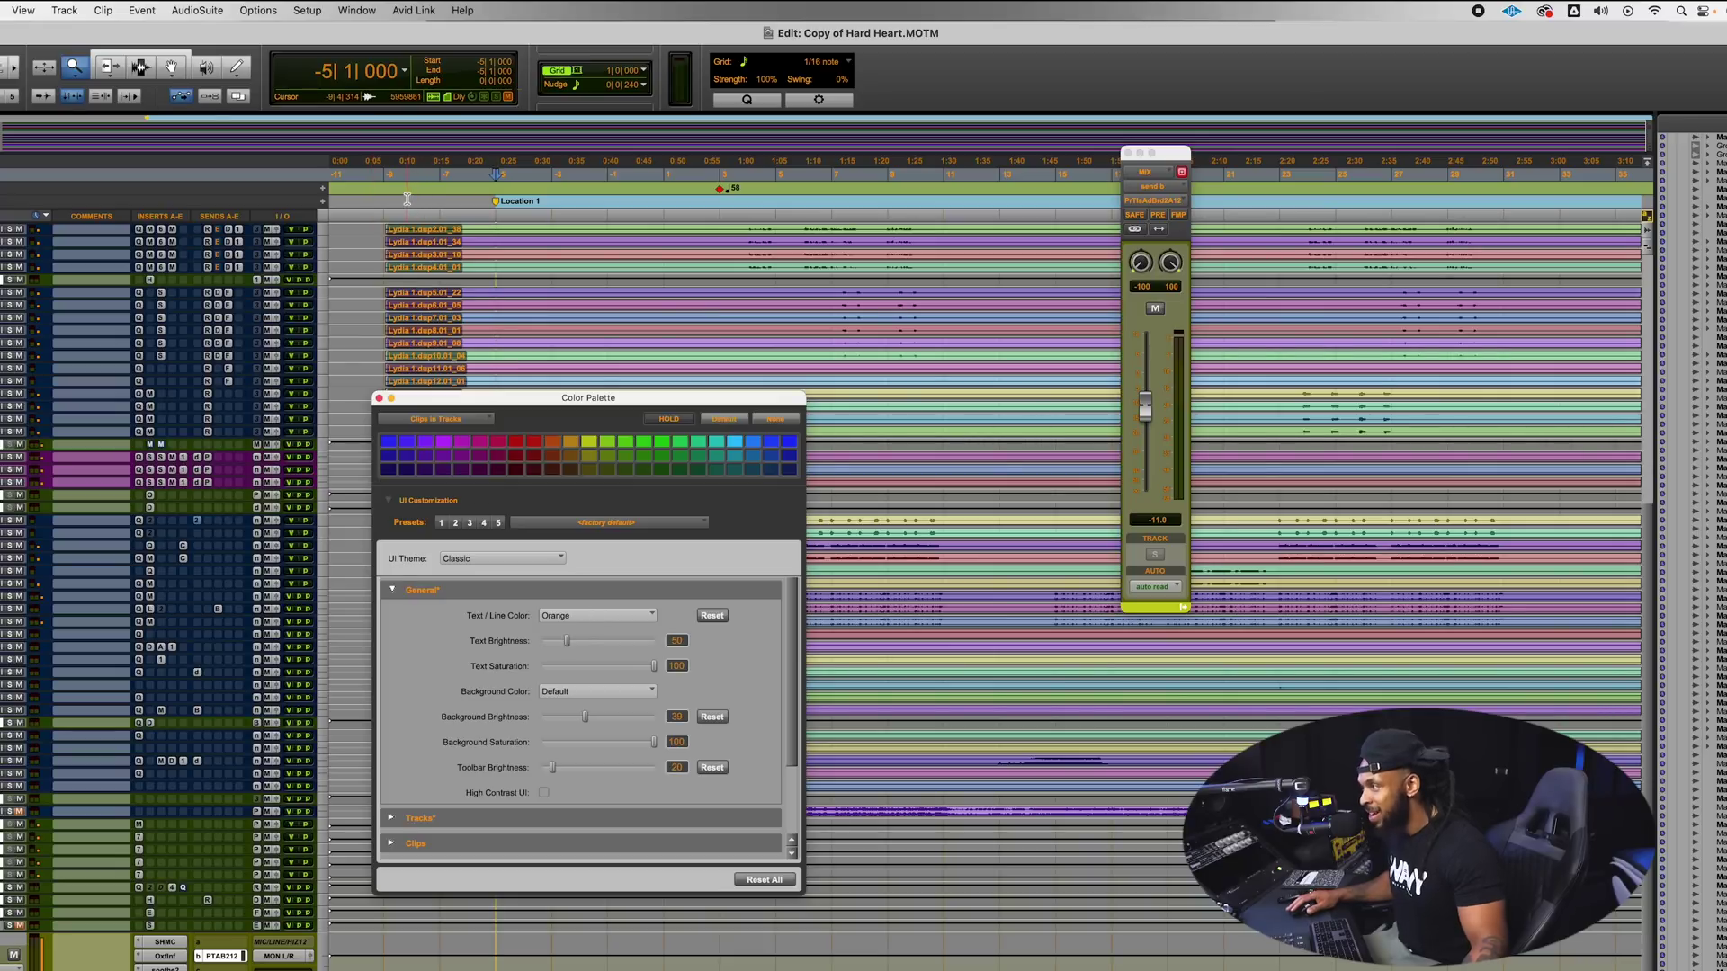
pyautogui.click(603, 616)
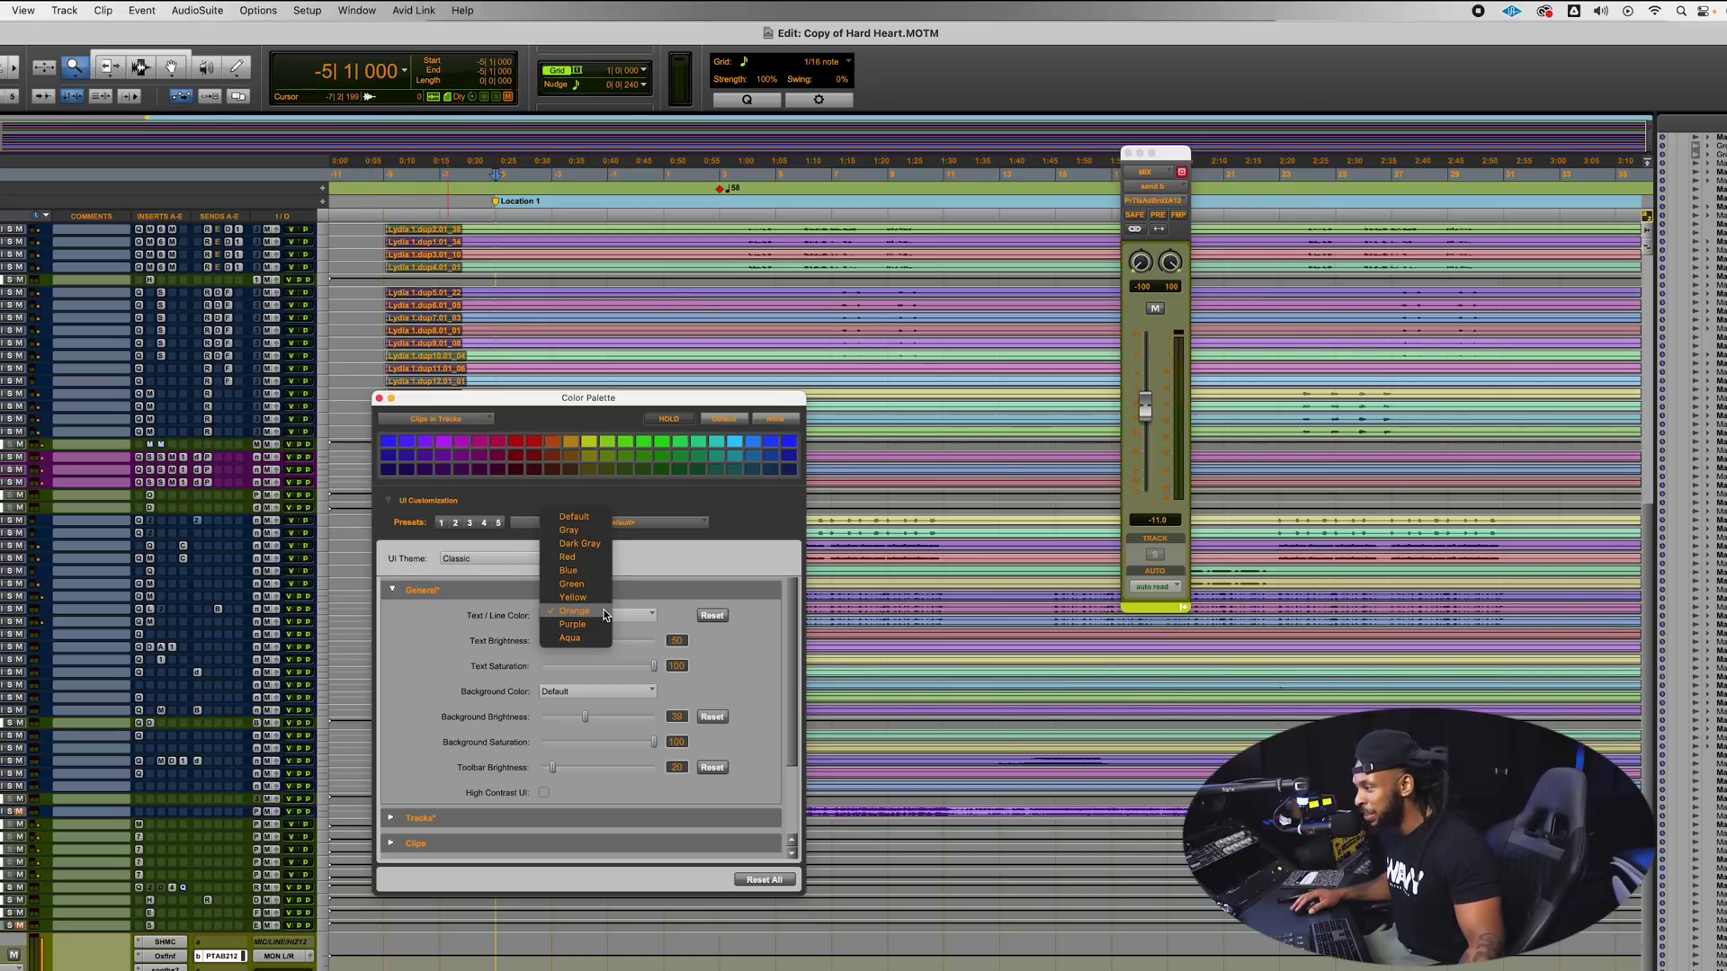
pyautogui.click(591, 625)
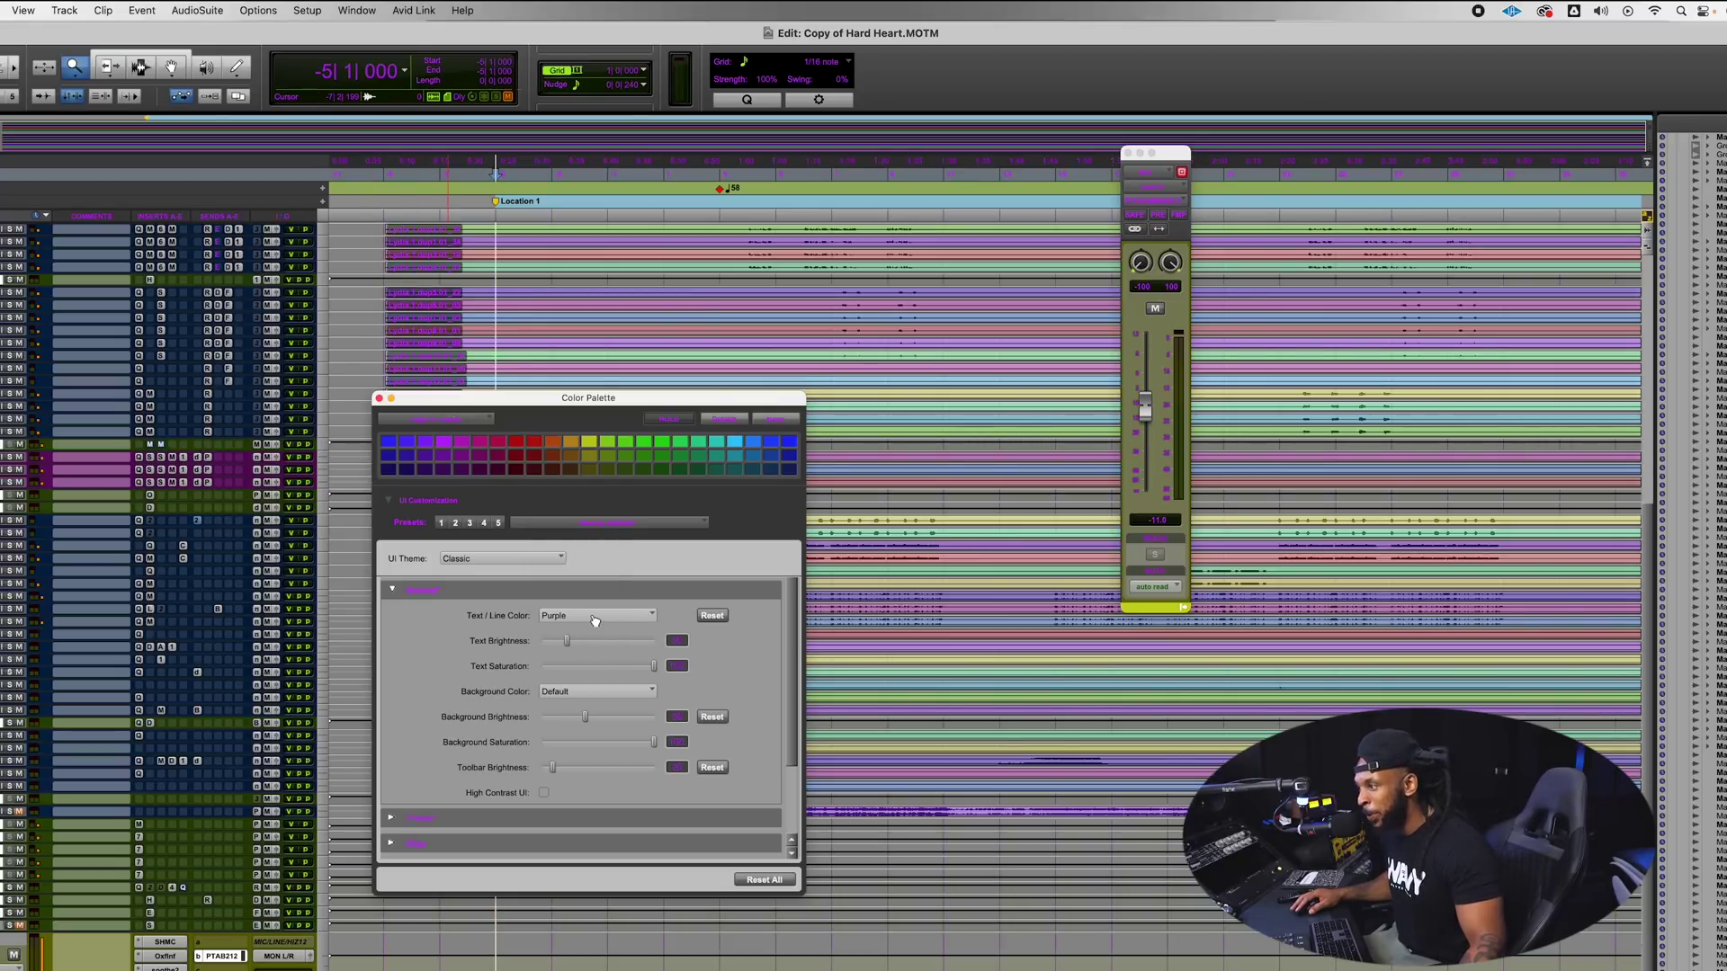
pyautogui.click(594, 617)
pyautogui.click(583, 545)
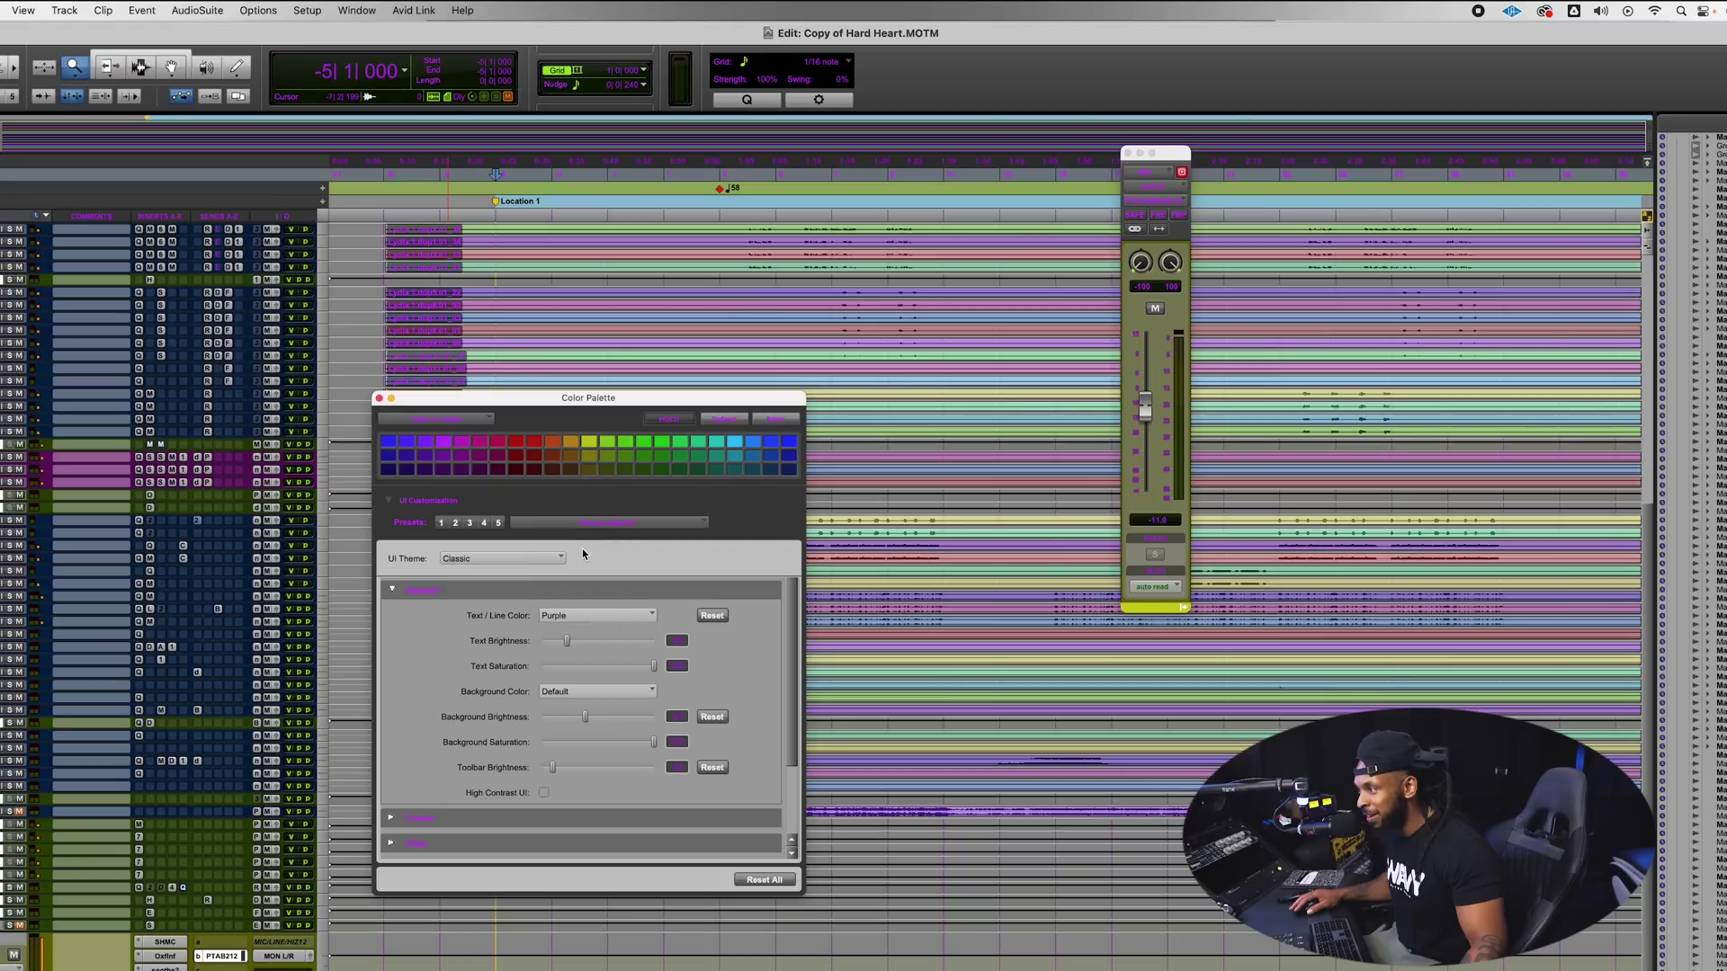
pyautogui.click(602, 617)
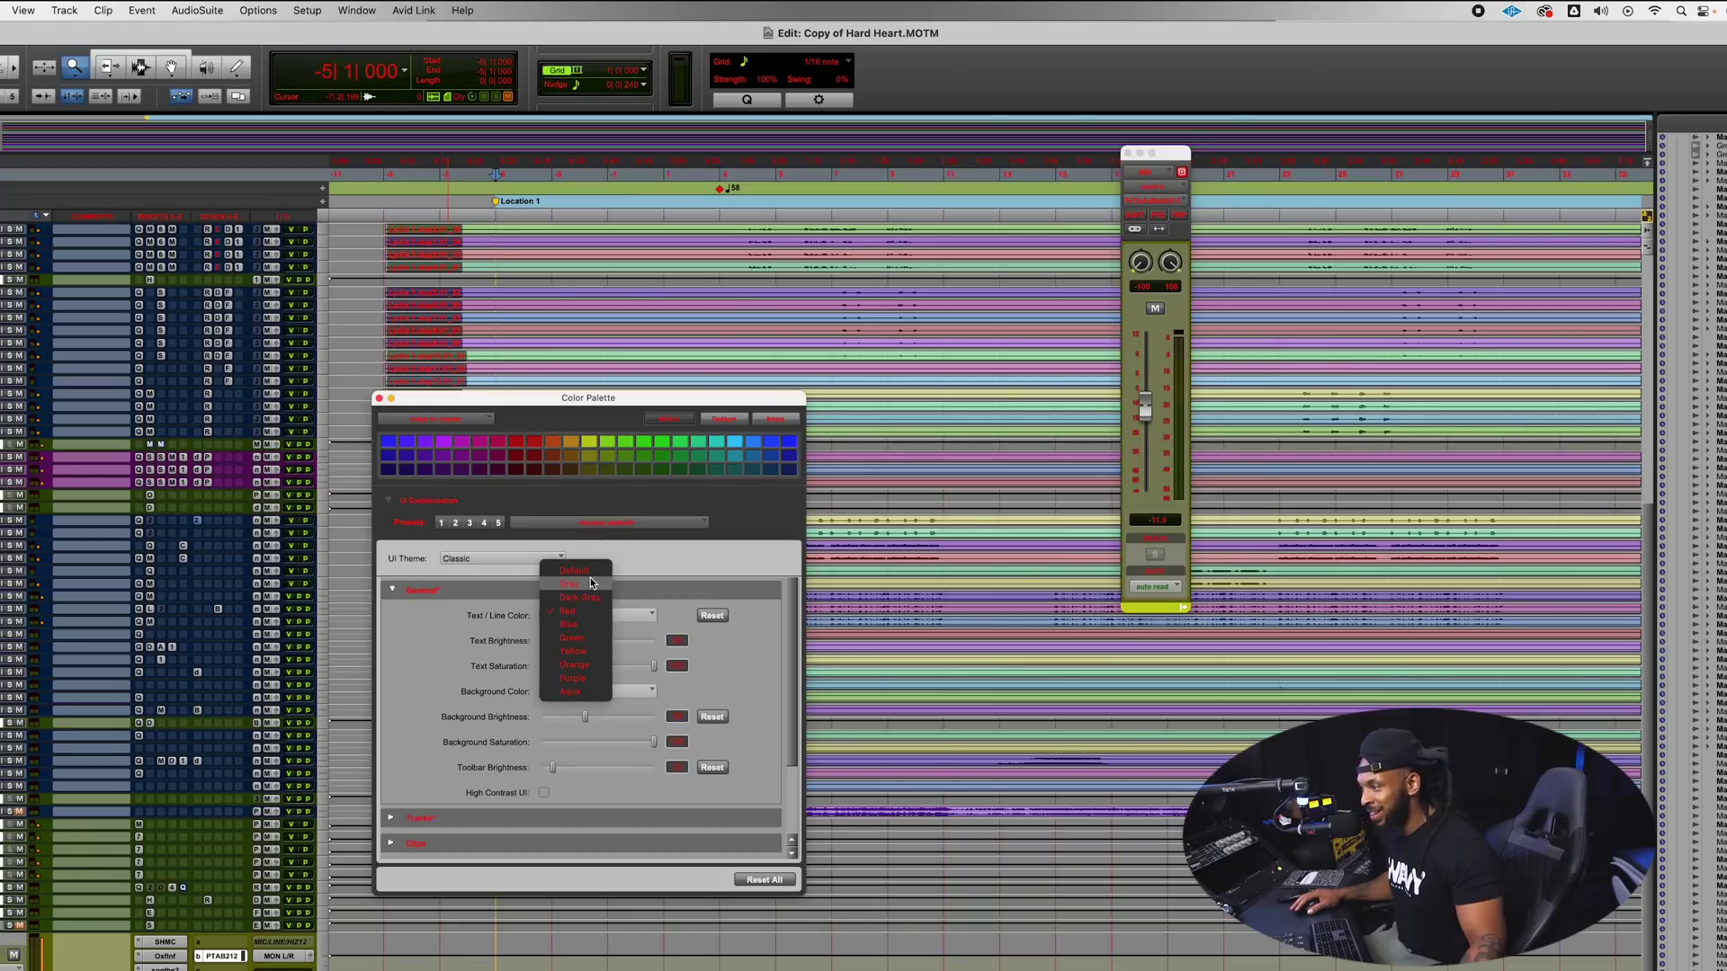
pyautogui.click(590, 578)
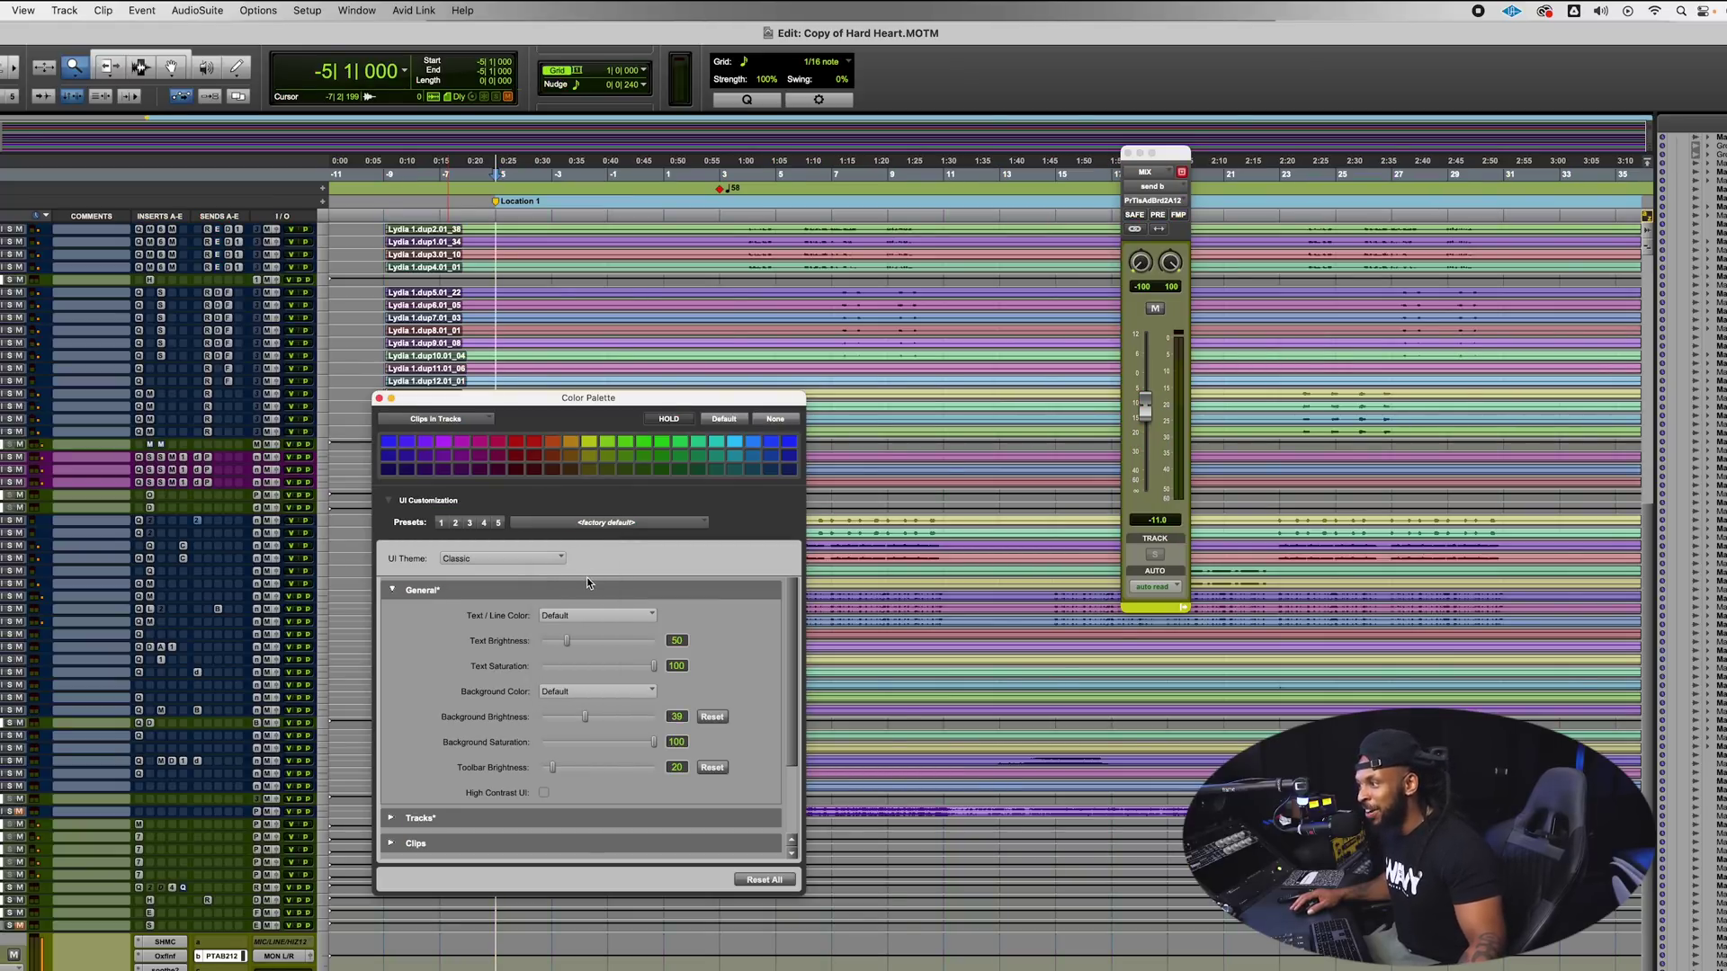
pyautogui.click(602, 617)
pyautogui.click(586, 655)
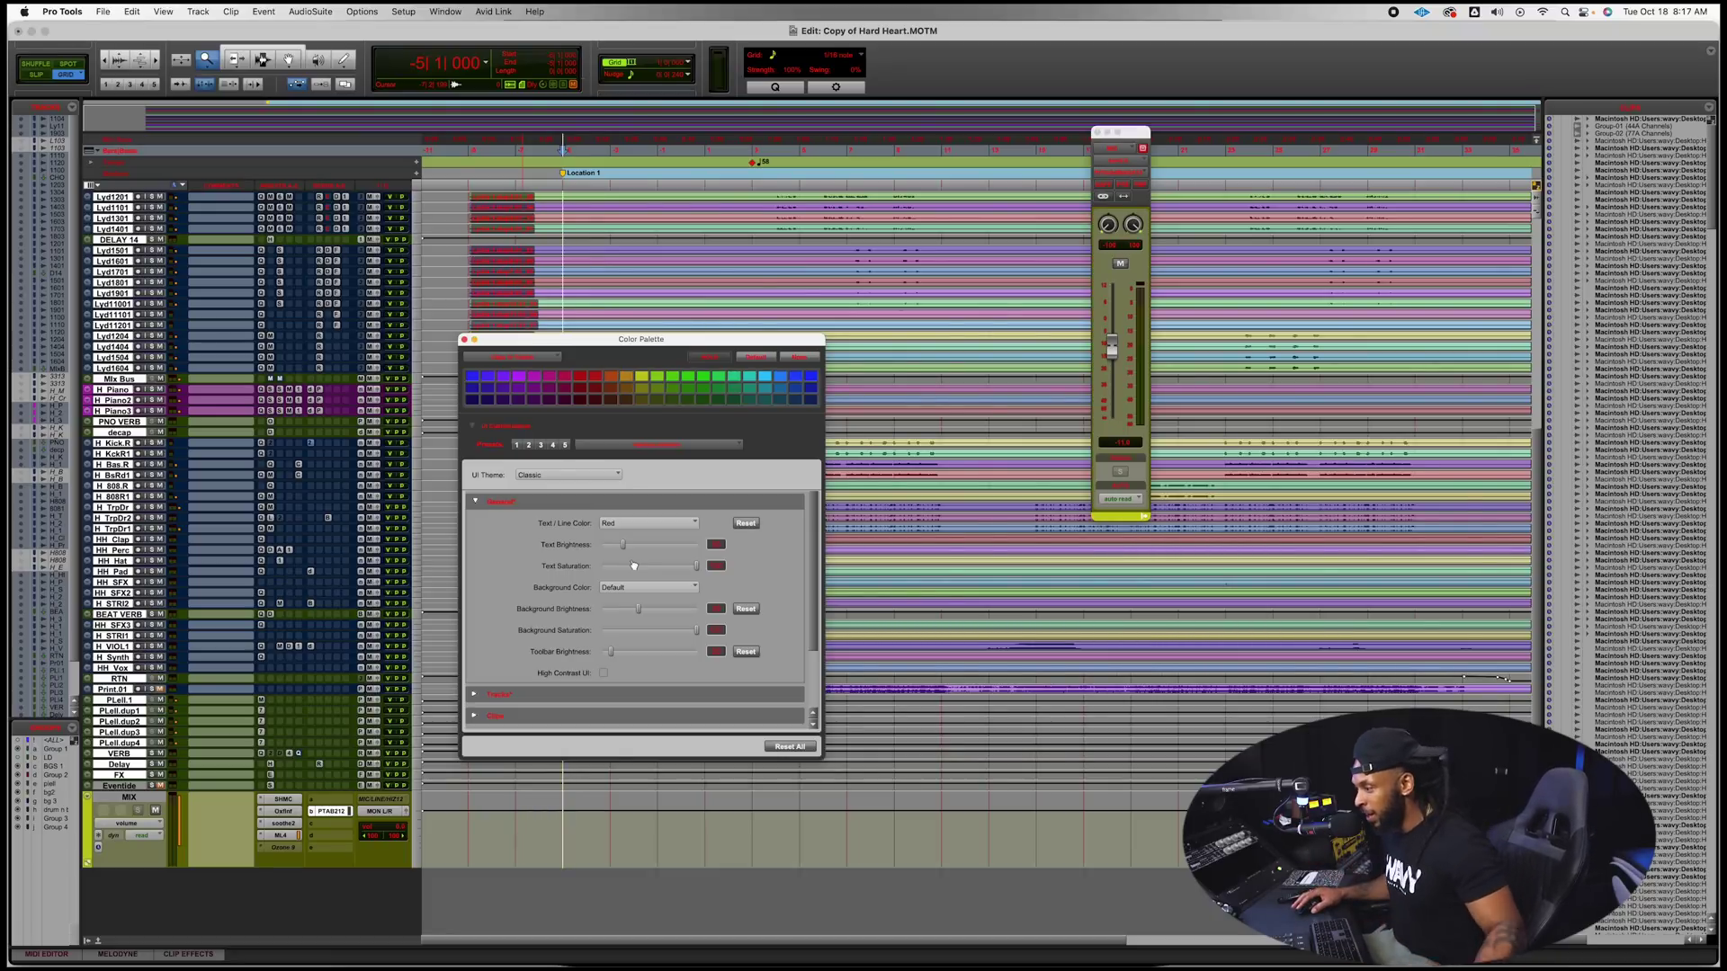
pyautogui.click(648, 522)
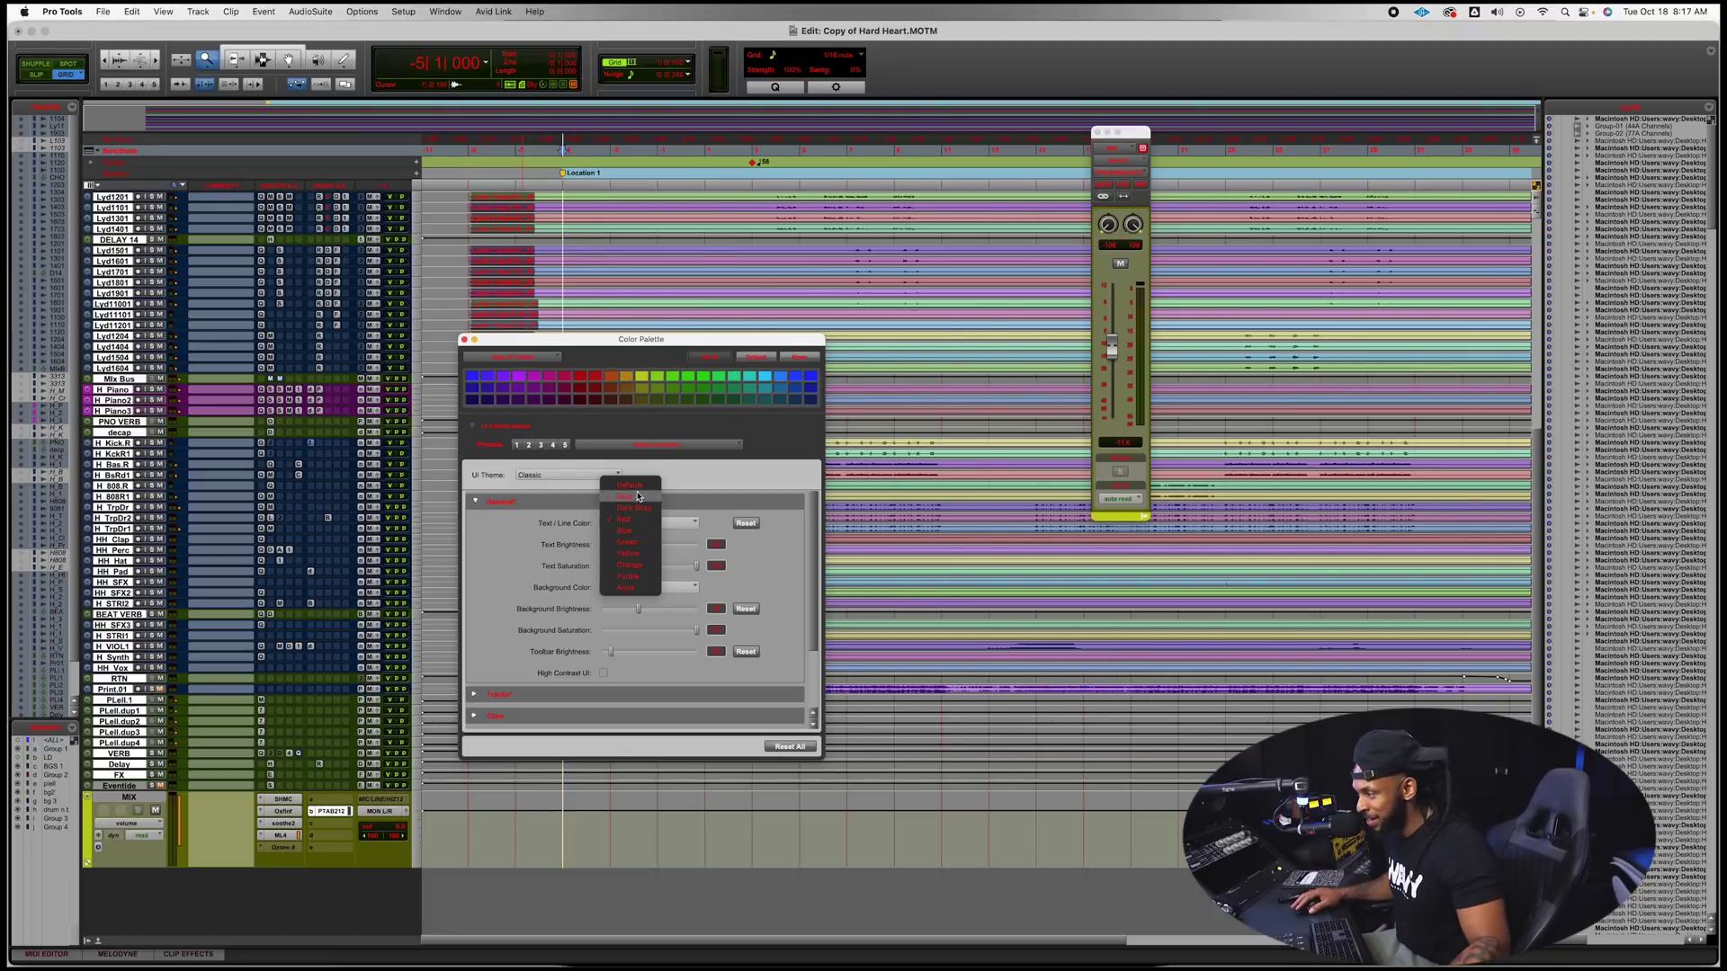
pyautogui.click(638, 488)
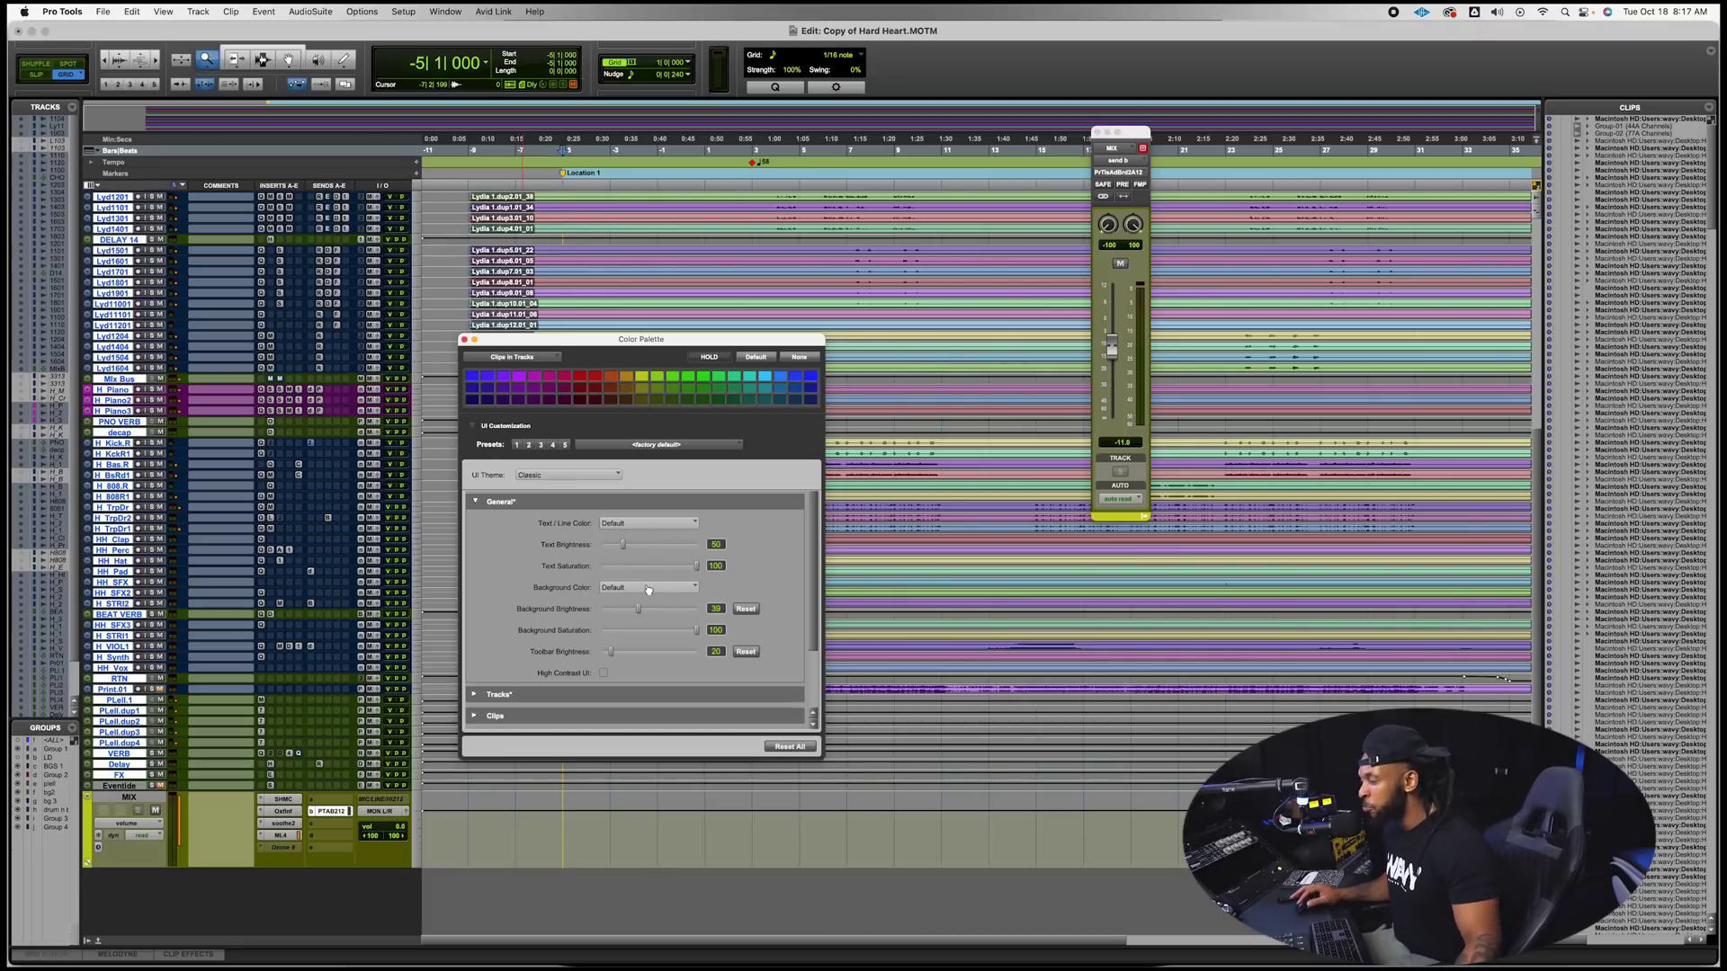
# - Try red, blue, green and purple interface backgrounds, then return Background Color to Default
pyautogui.click(647, 589)
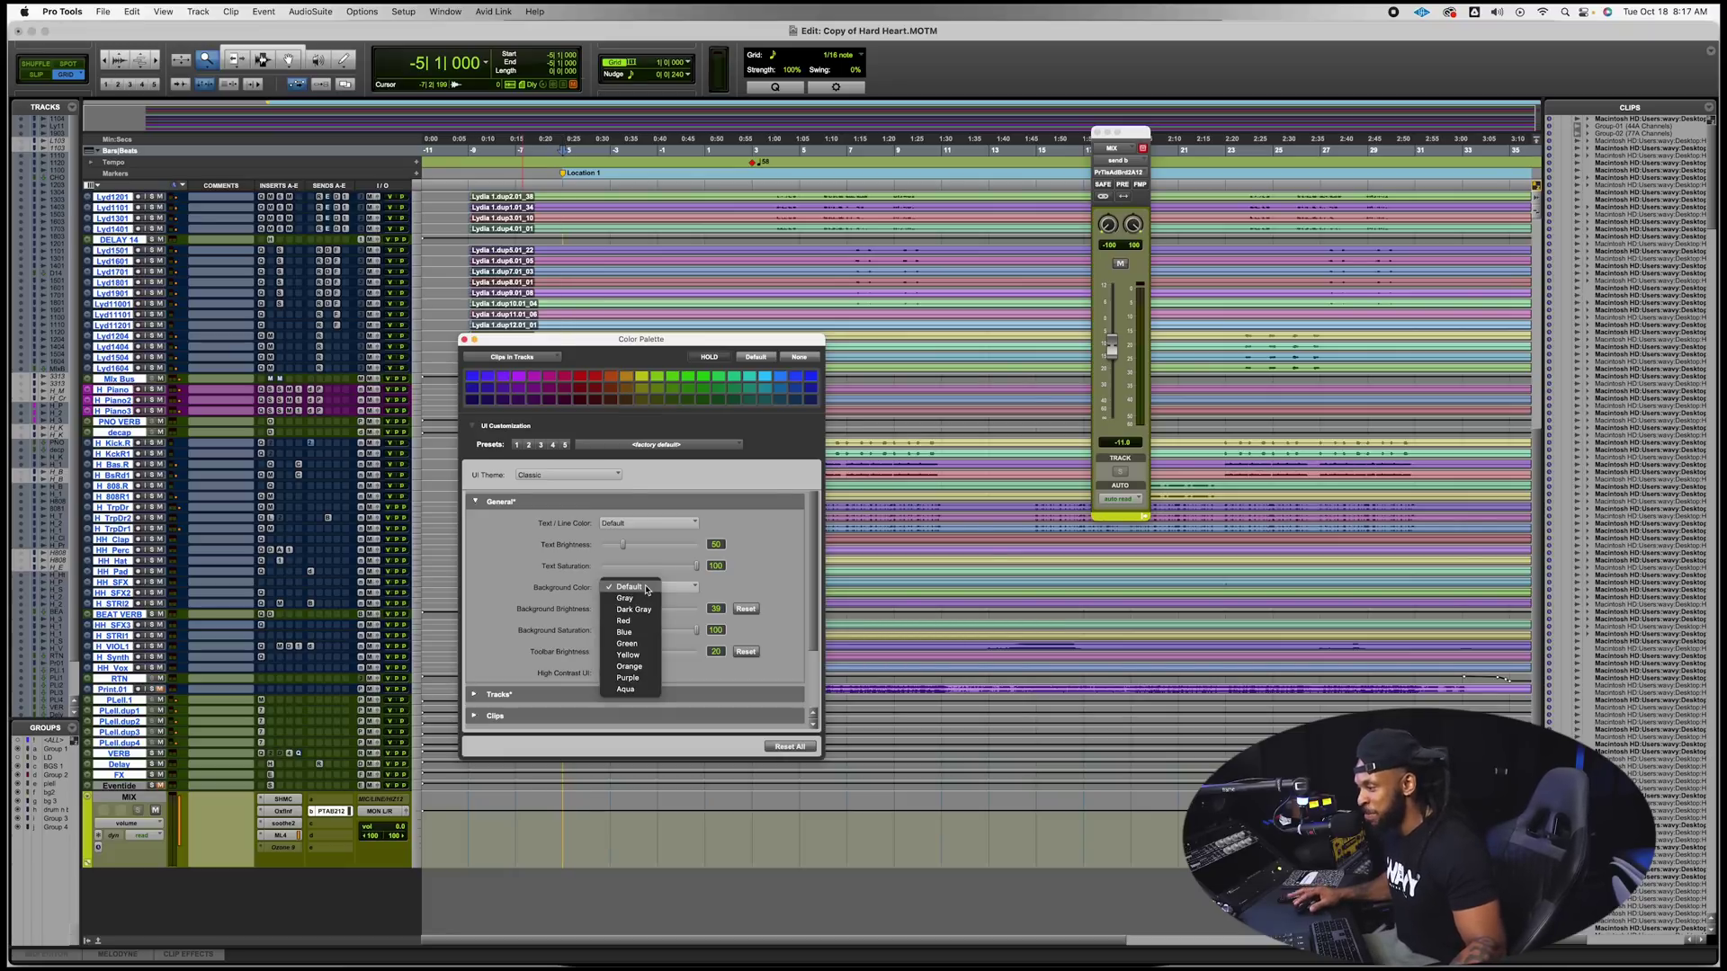
pyautogui.click(648, 589)
pyautogui.click(647, 589)
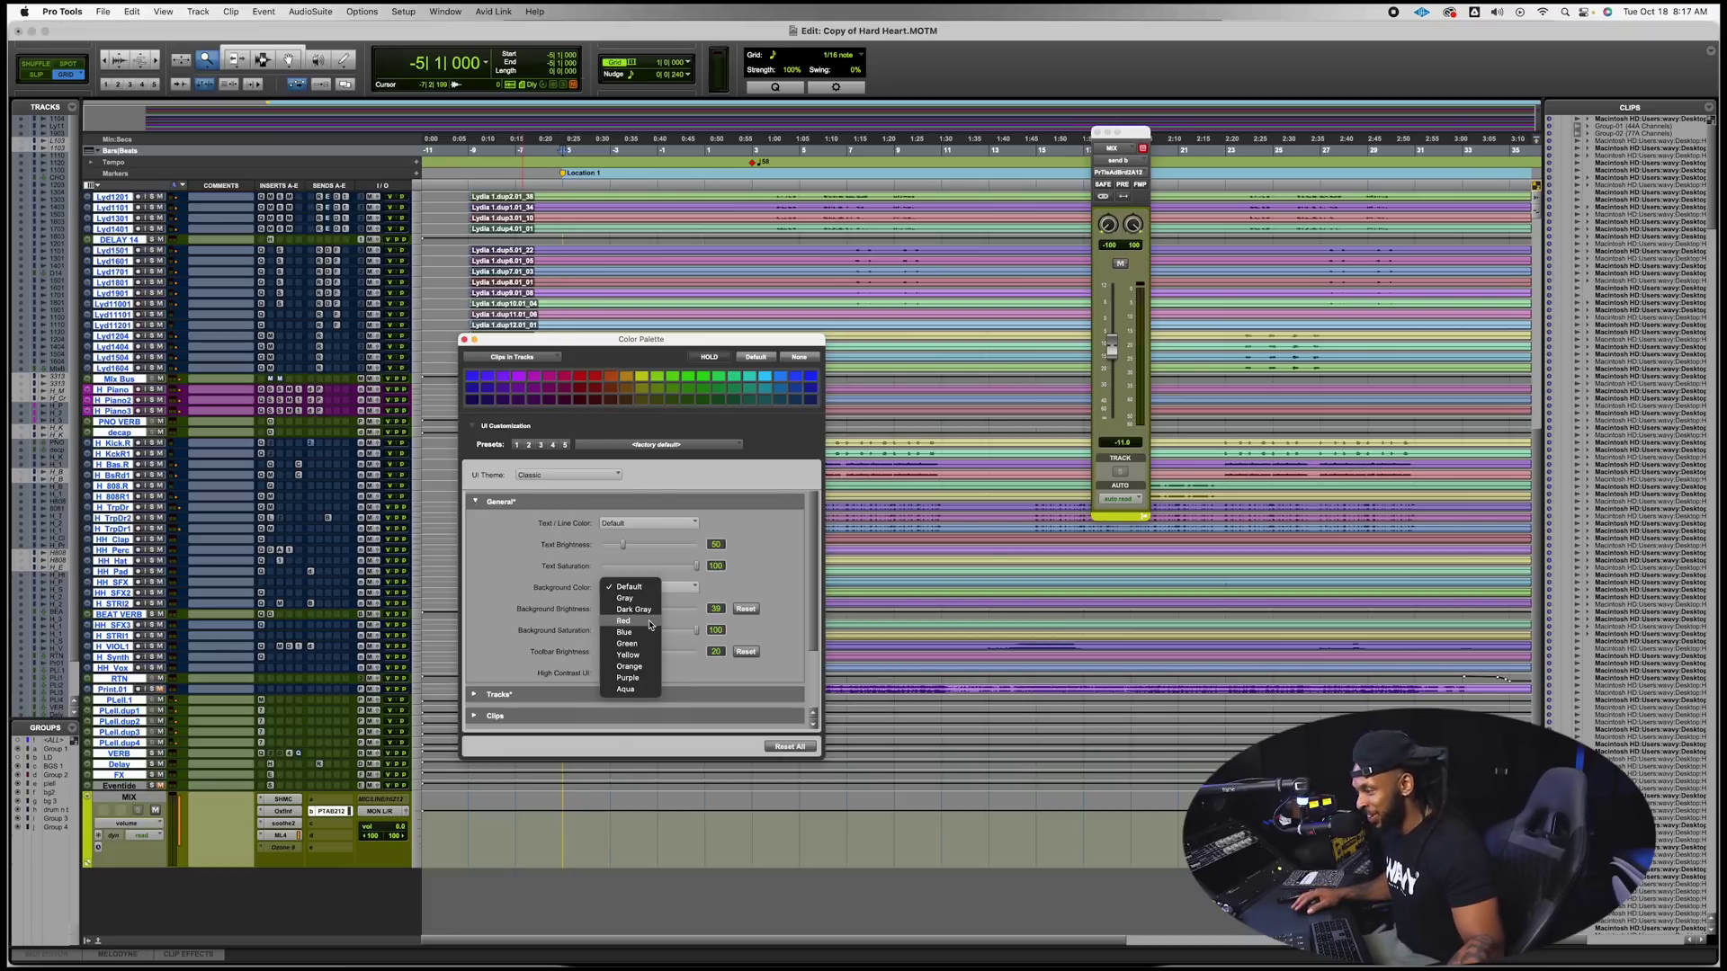
pyautogui.click(647, 622)
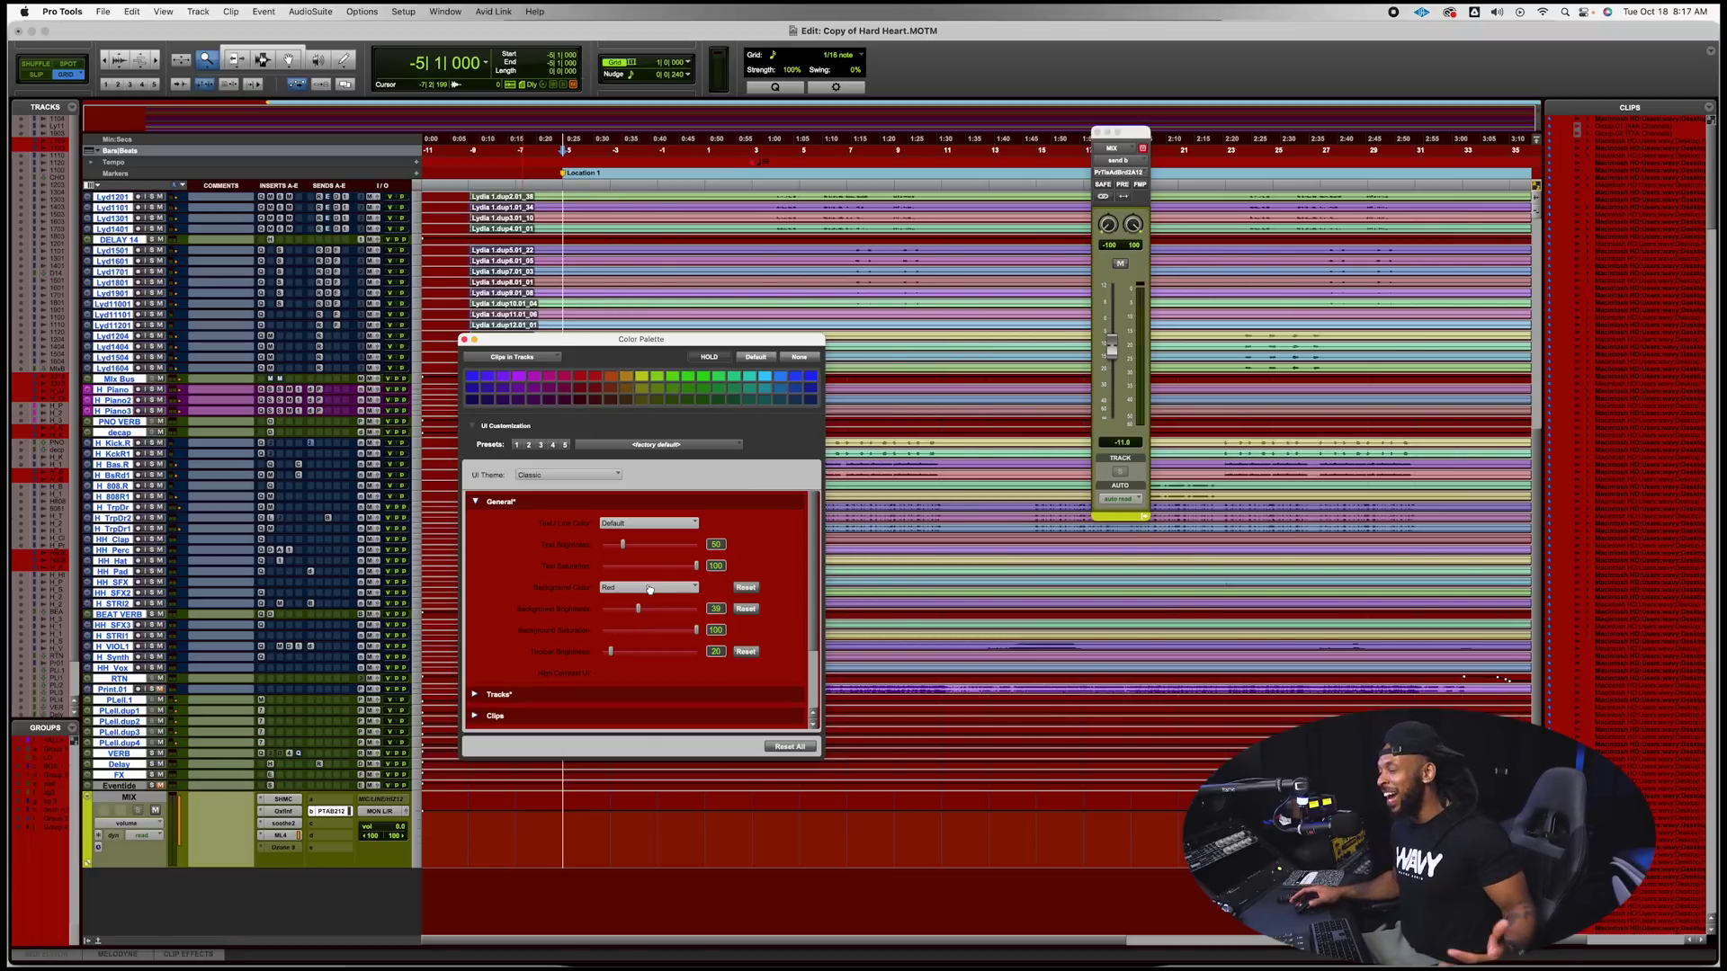
pyautogui.click(649, 588)
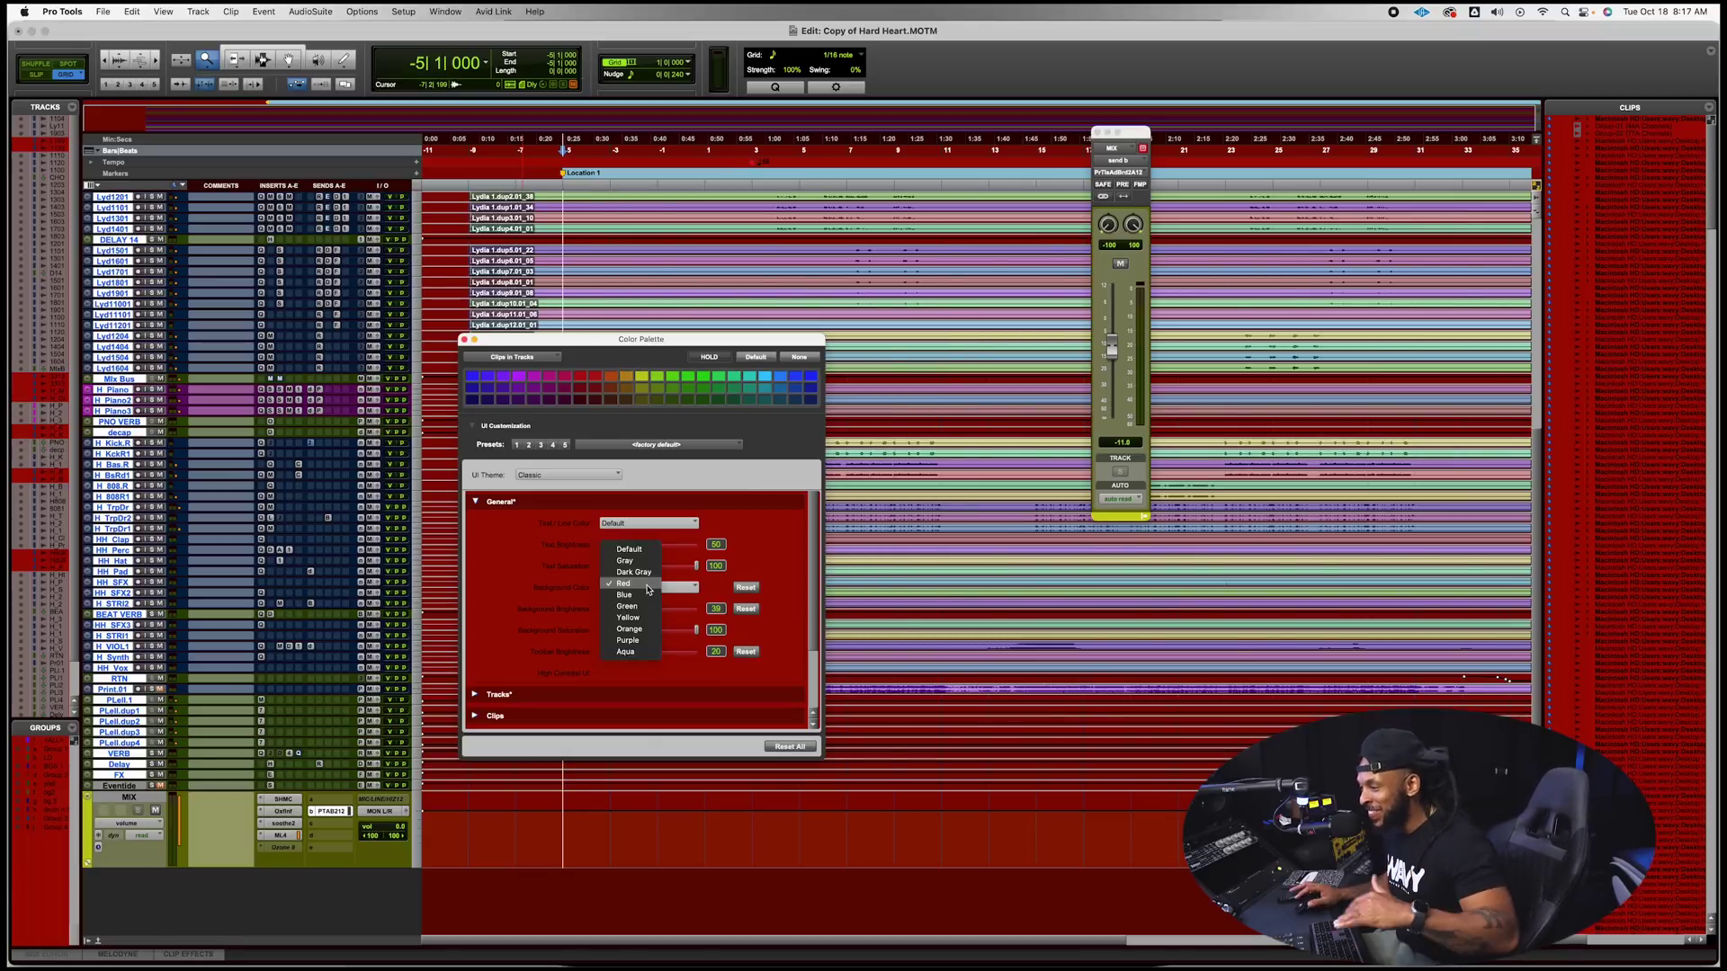
pyautogui.click(648, 595)
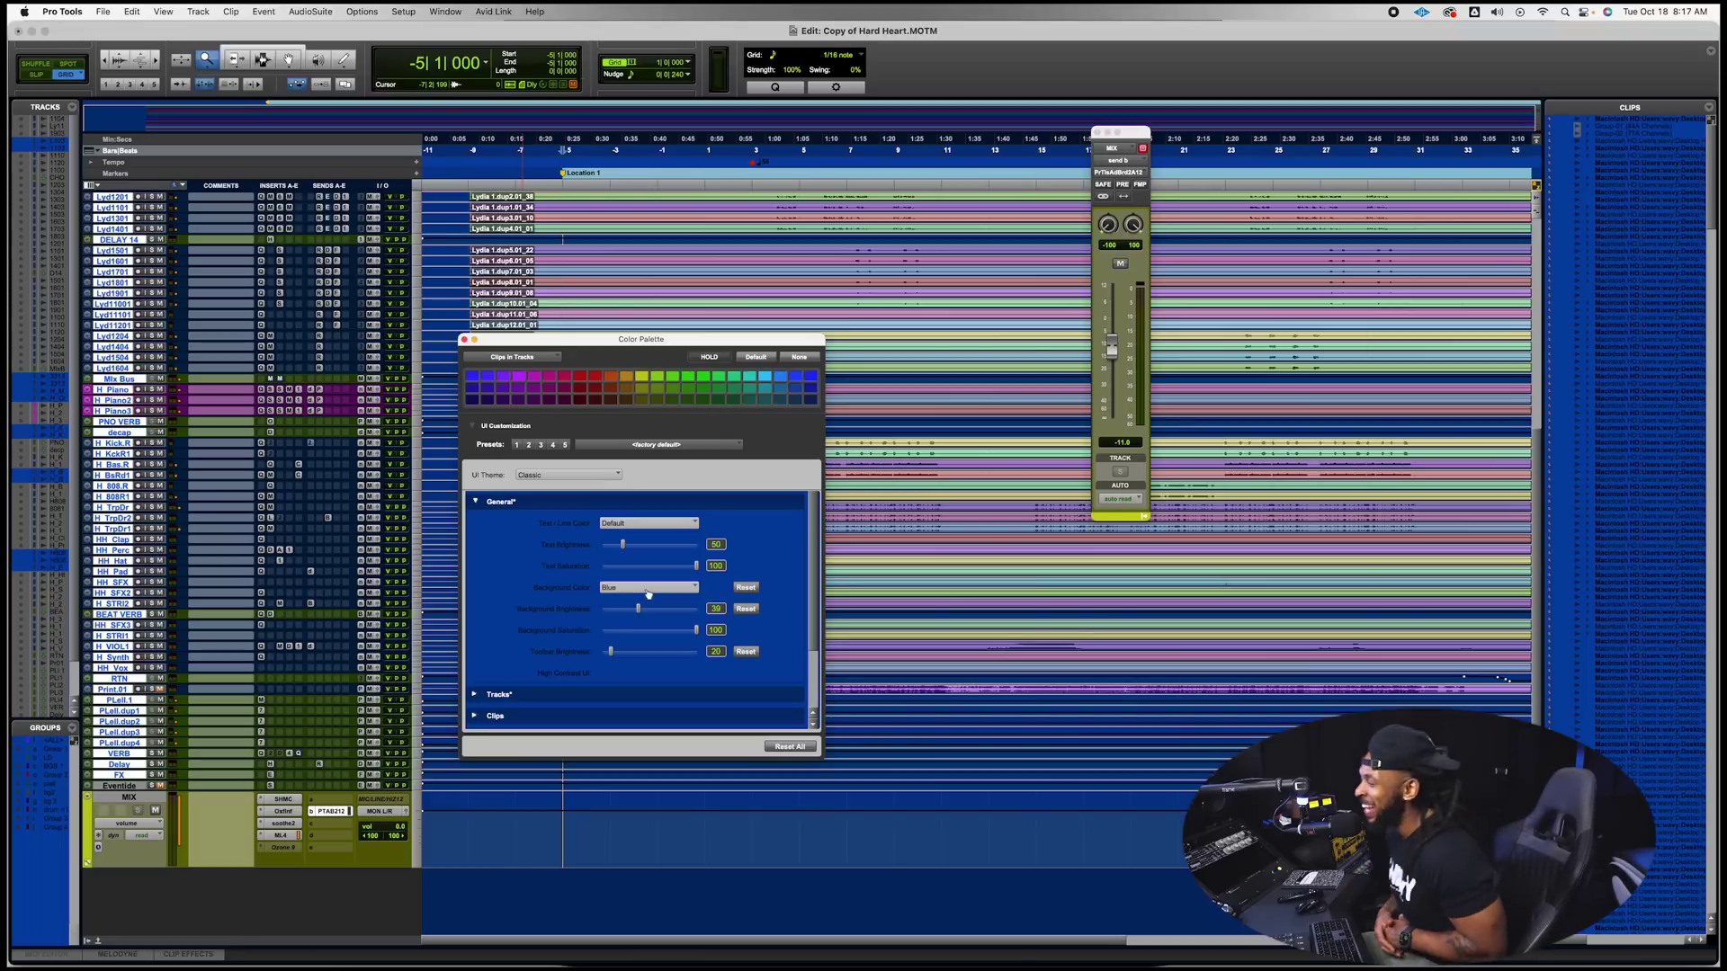
pyautogui.click(647, 594)
pyautogui.click(640, 587)
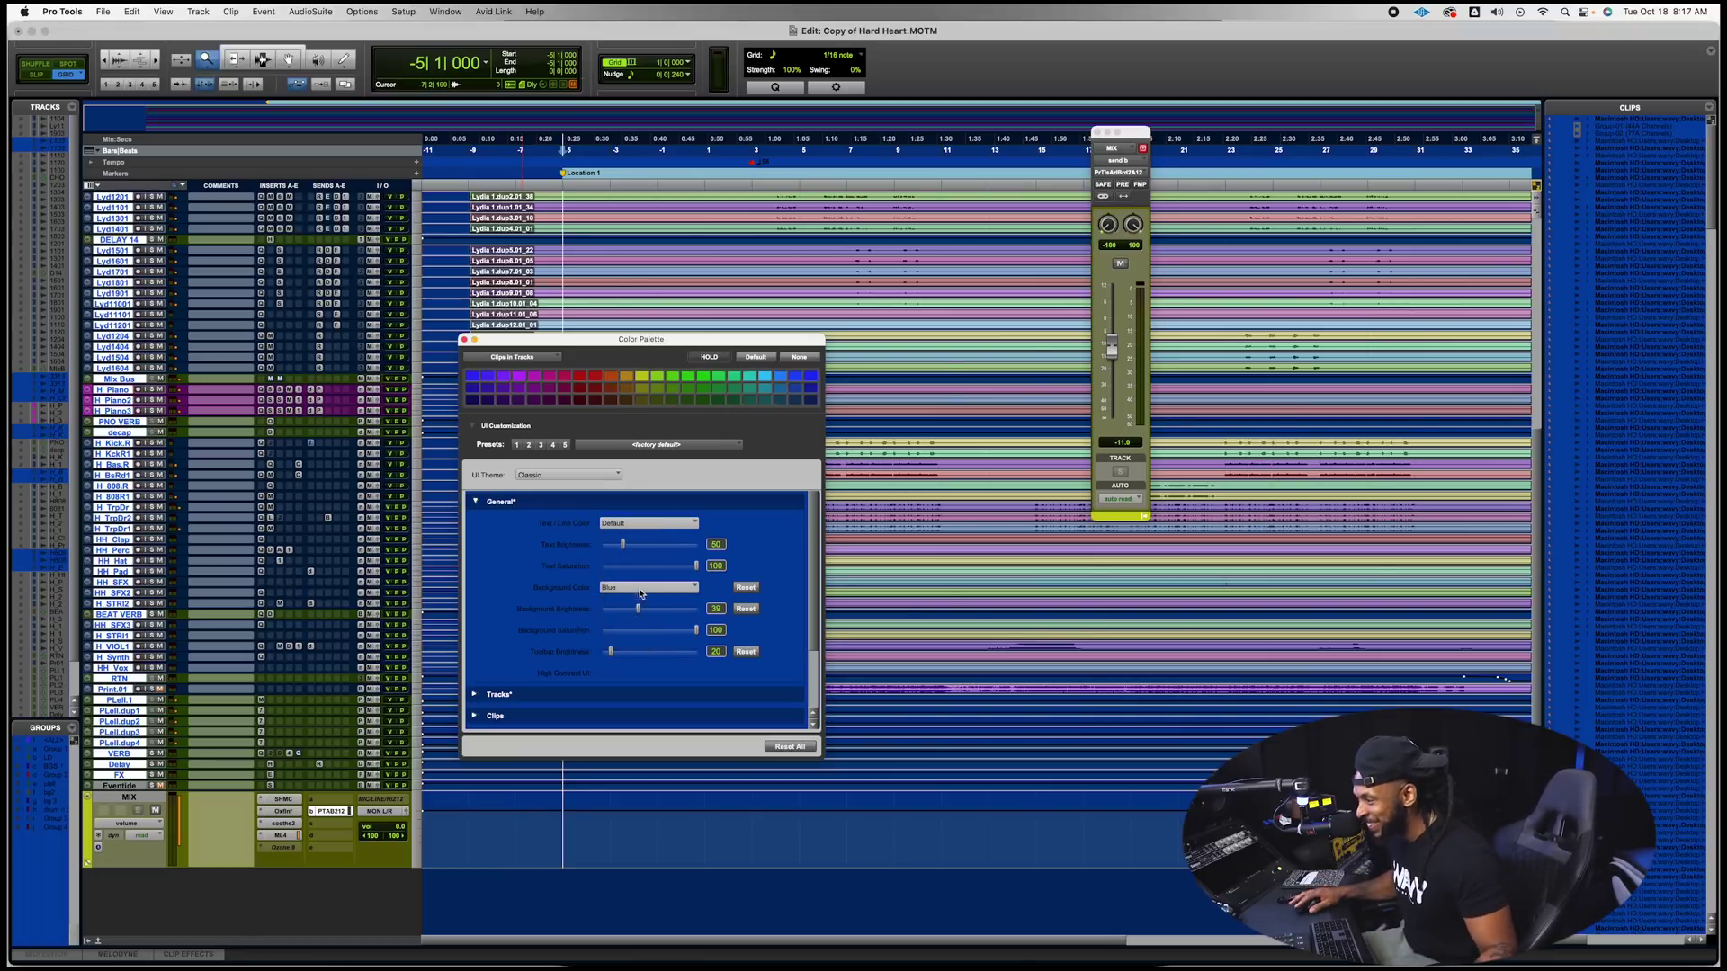
pyautogui.click(638, 588)
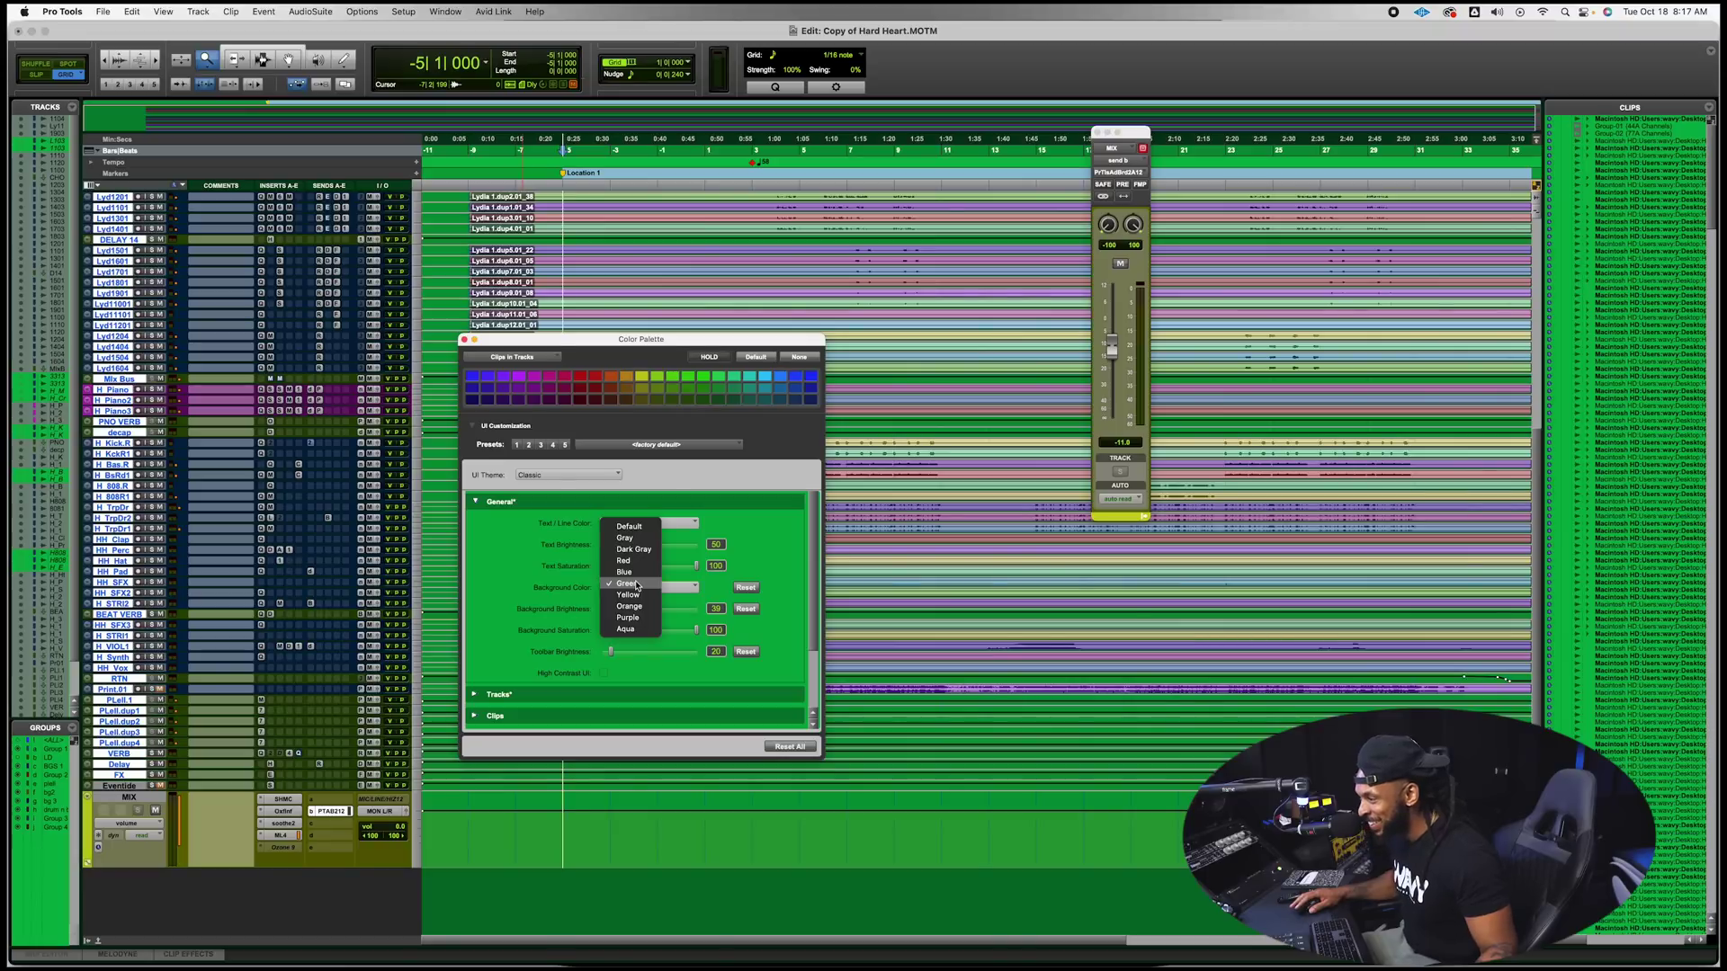
pyautogui.click(640, 627)
pyautogui.click(652, 595)
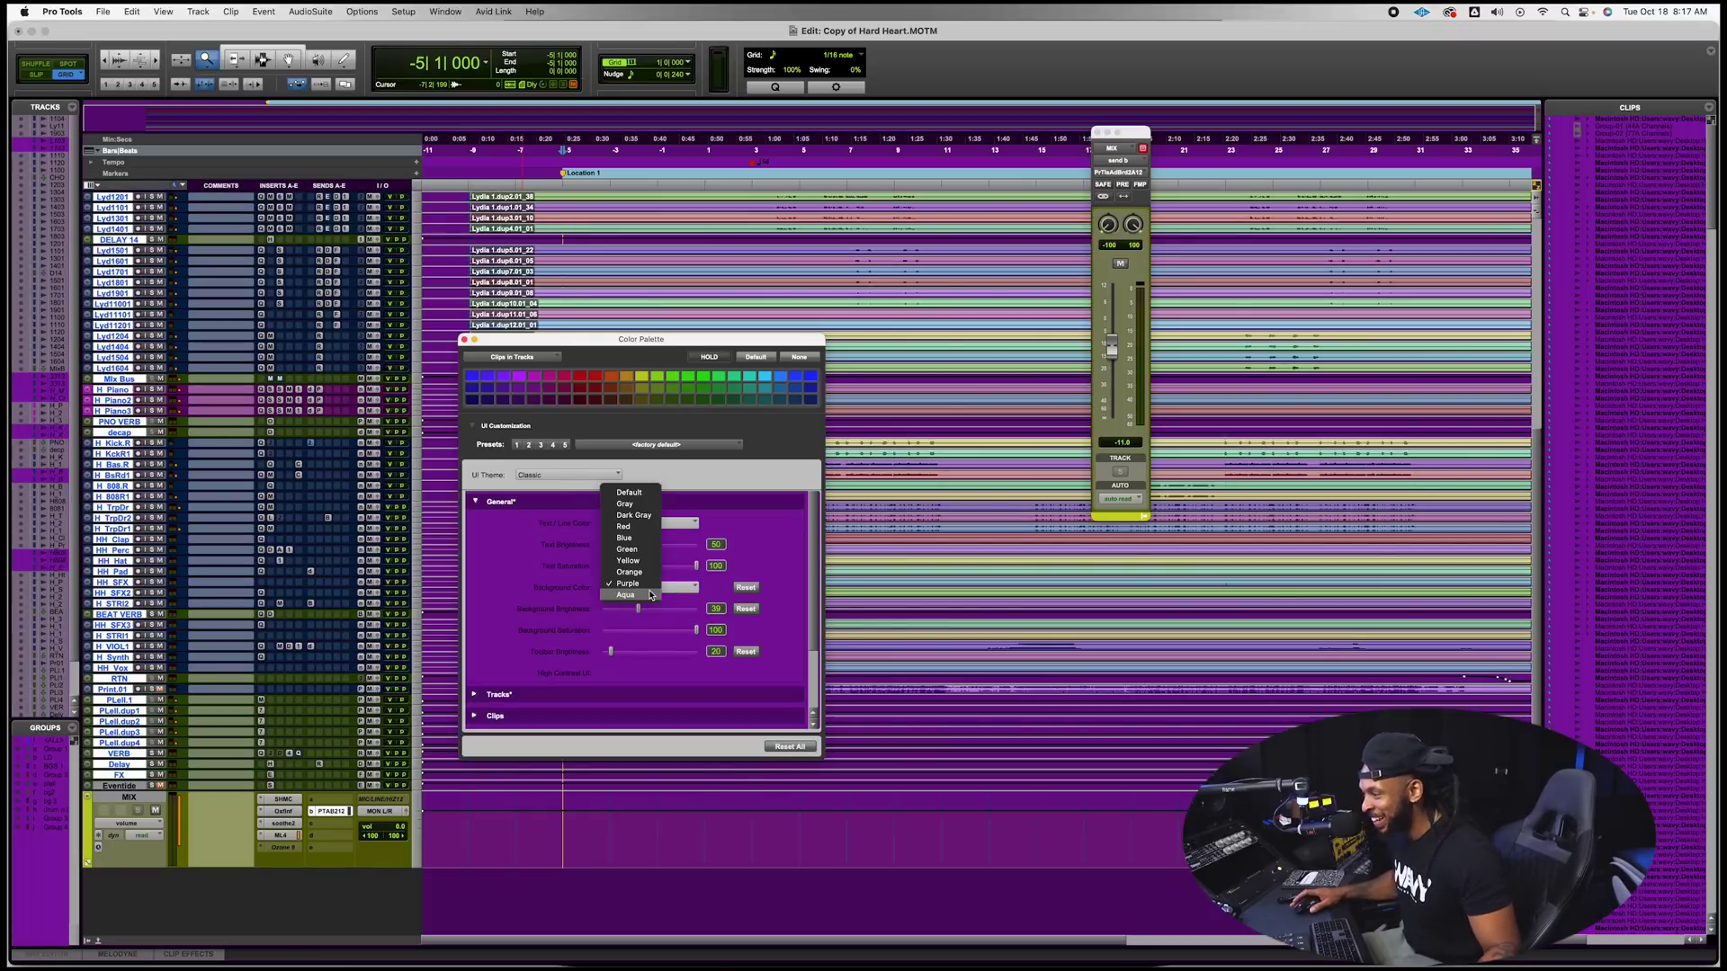
pyautogui.click(644, 500)
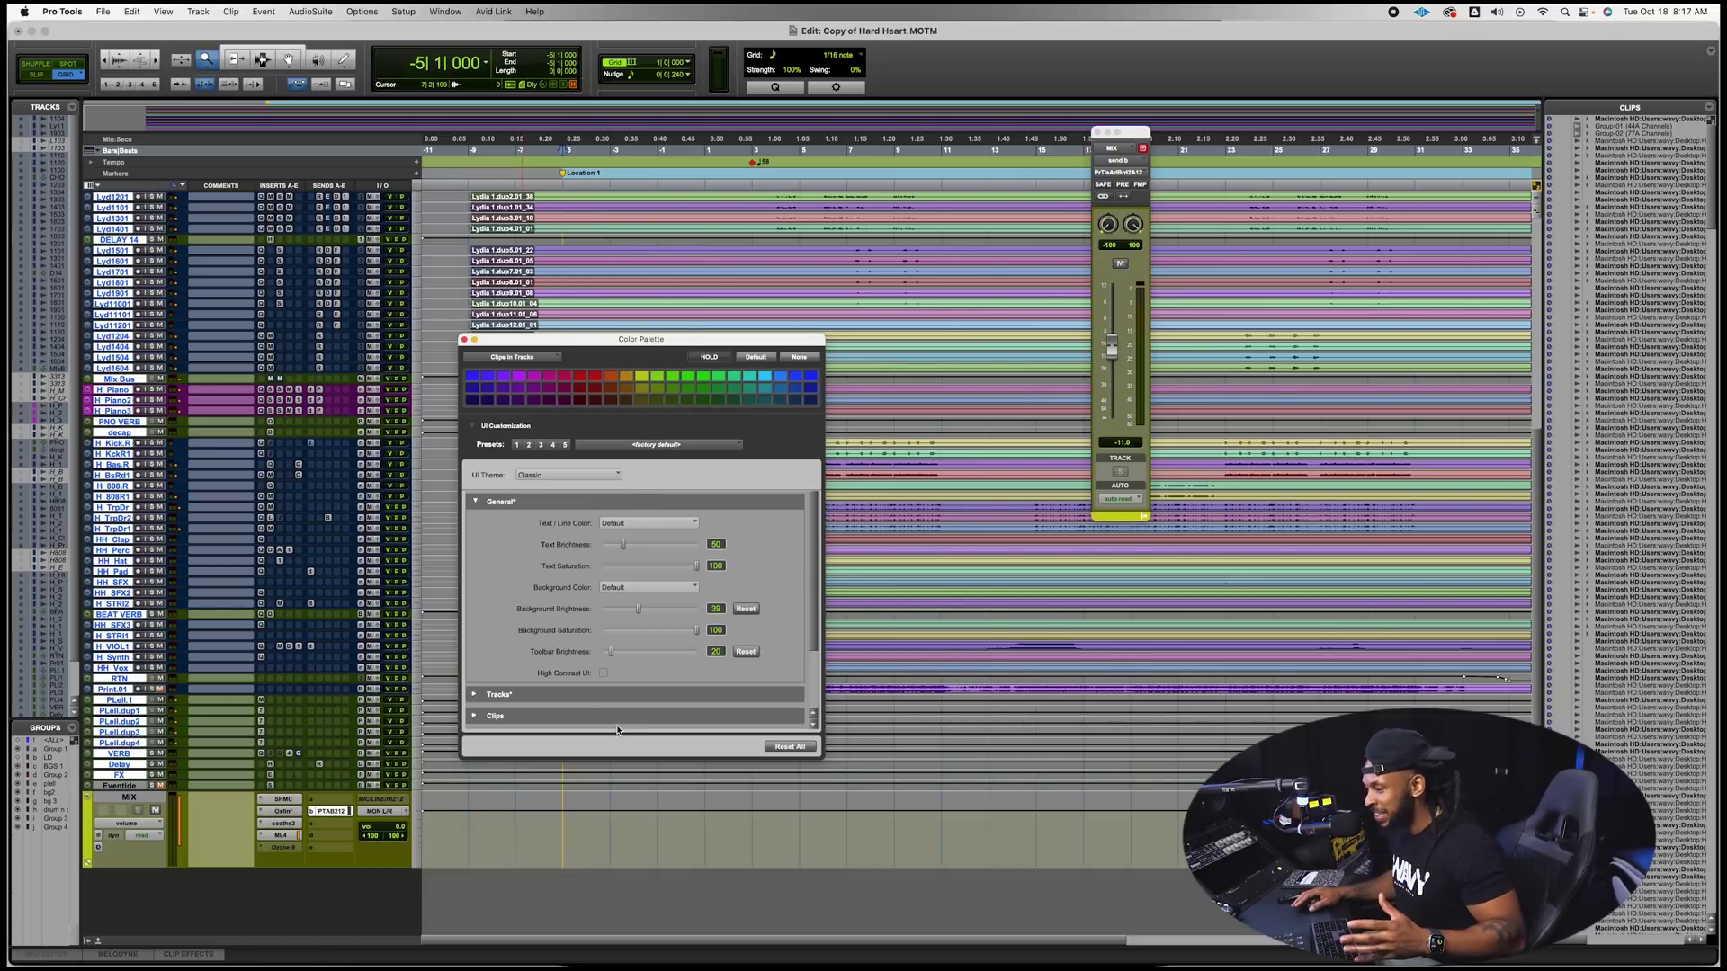
# - Set the Clips Background Brightness to 61 and close the Color Palette
pyautogui.click(475, 695)
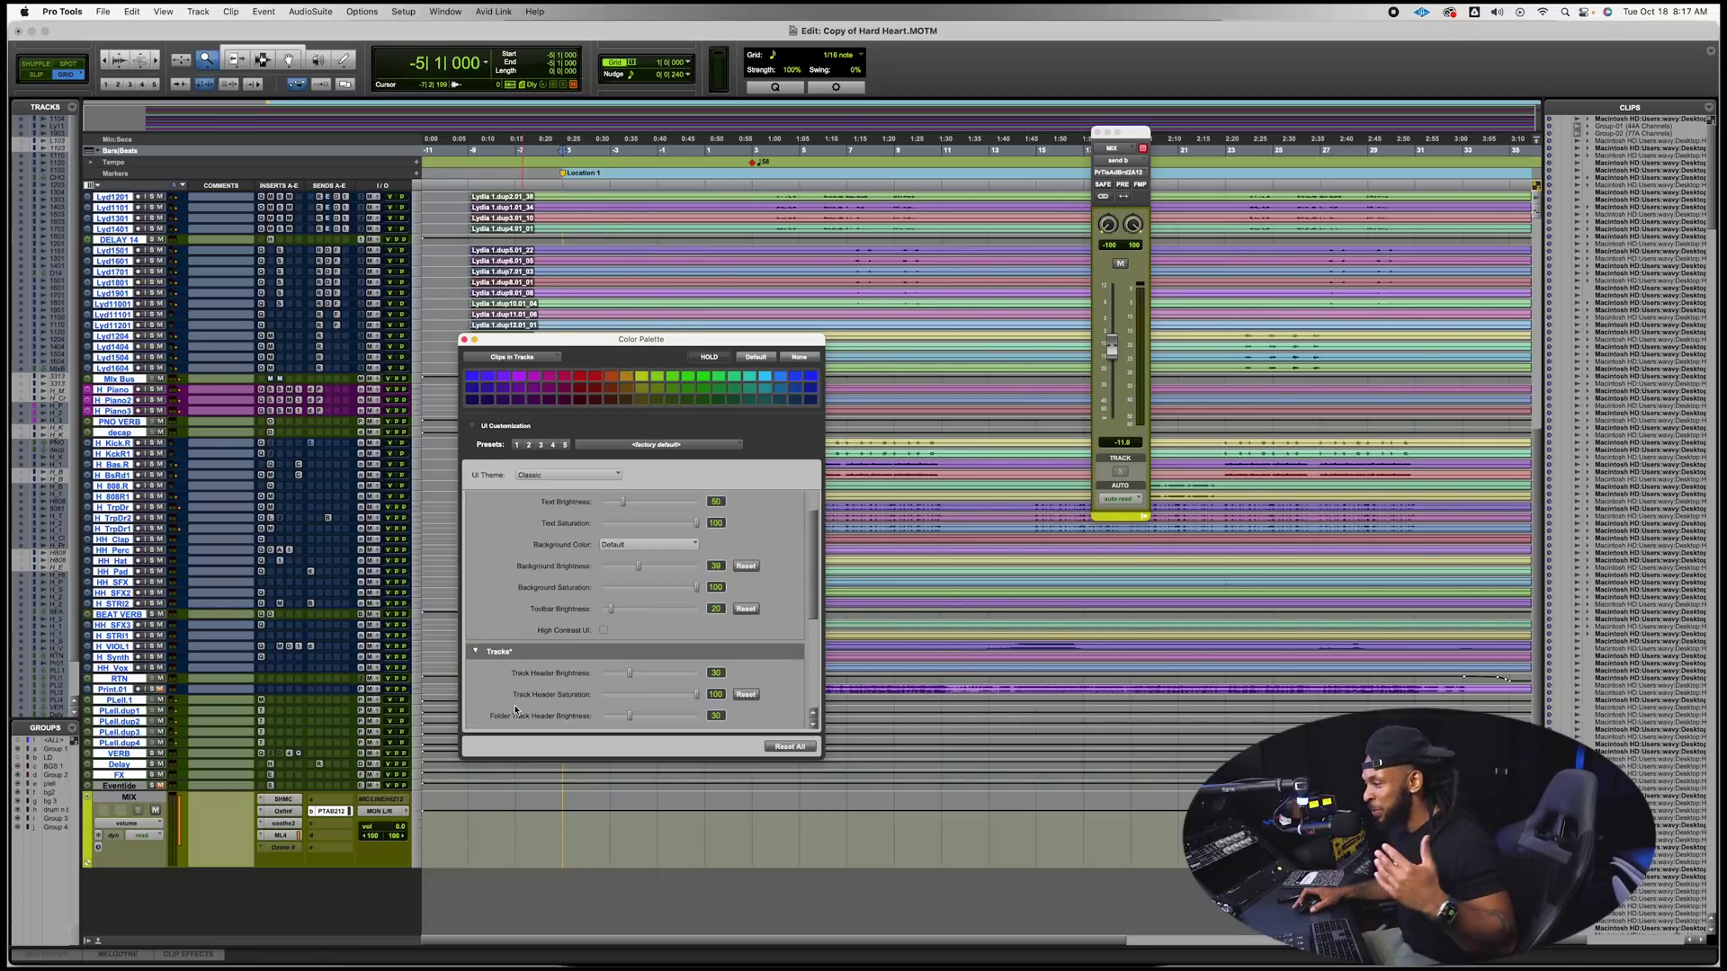
pyautogui.scroll(-3, 503, 706)
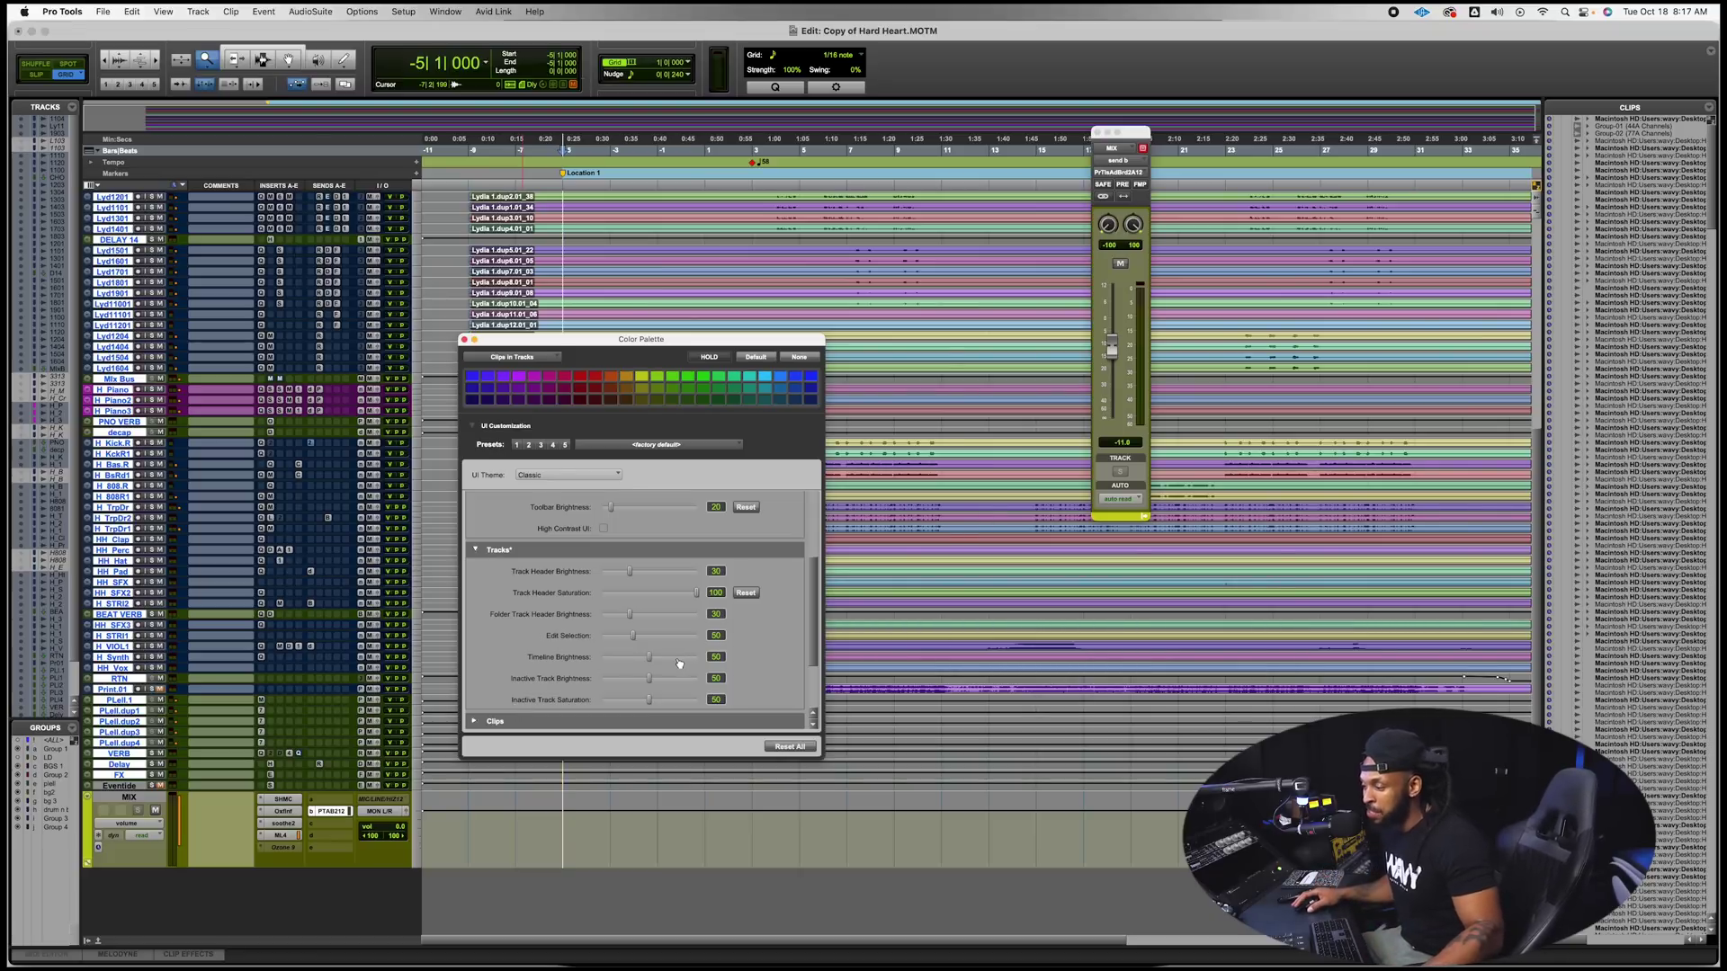
pyautogui.scroll(-1, 516, 710)
pyautogui.click(473, 721)
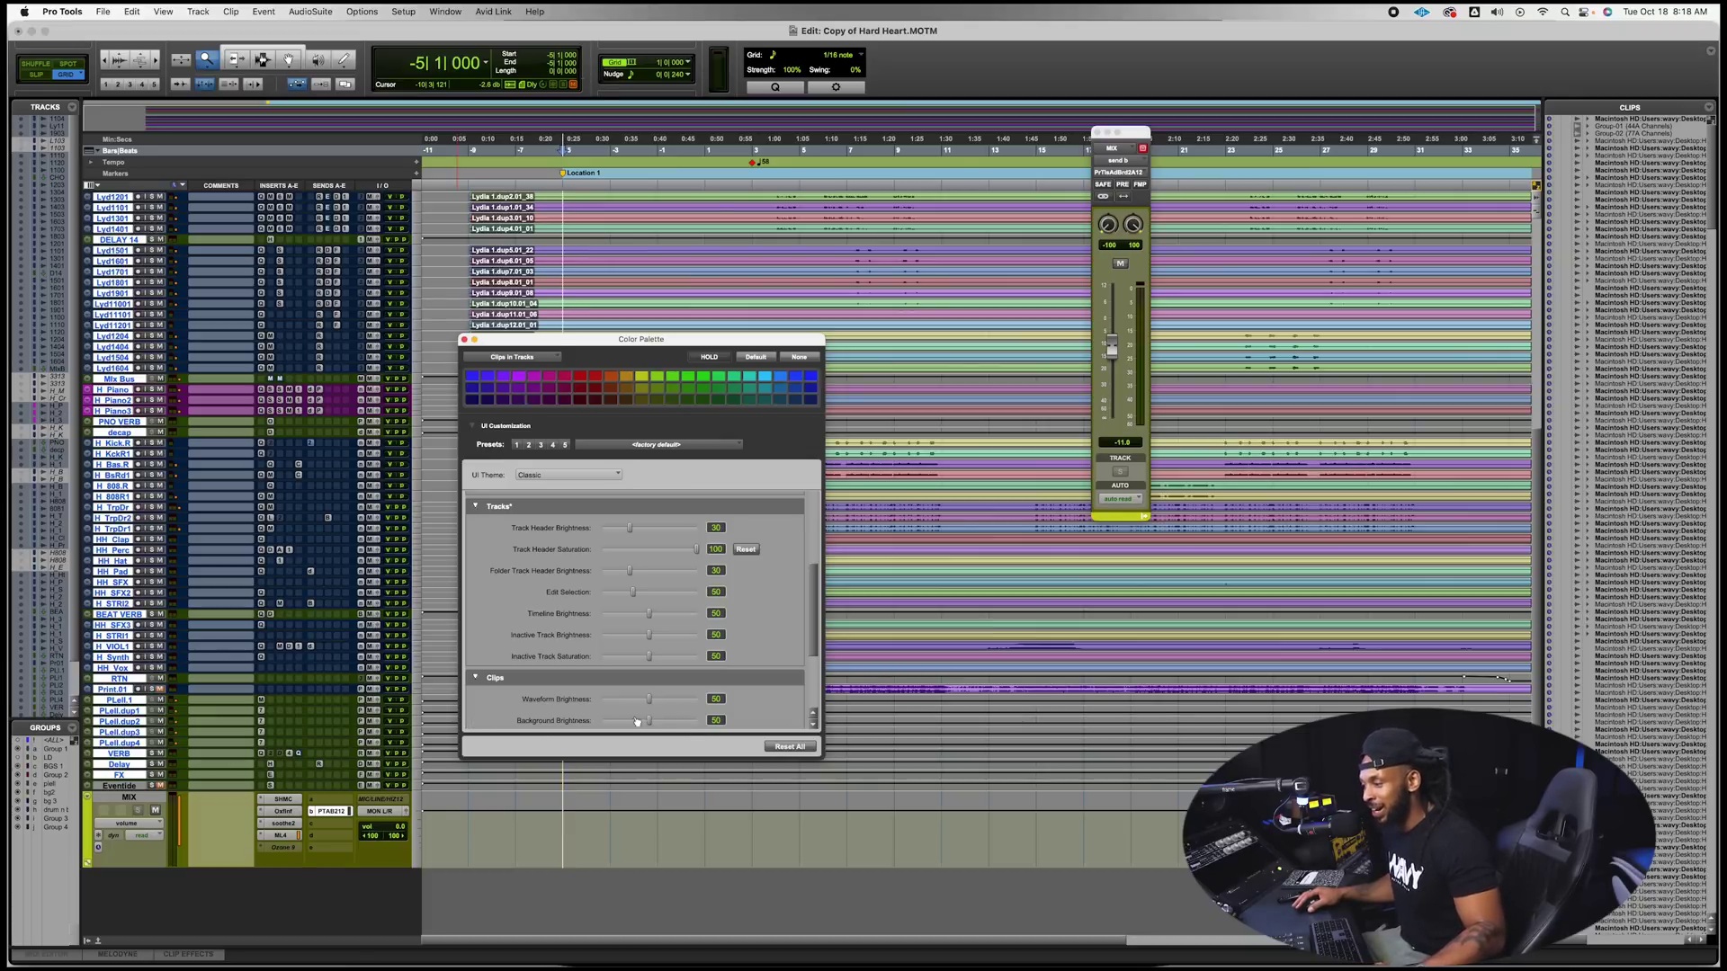
pyautogui.moveTo(636, 721); pyautogui.dragTo(691, 721)
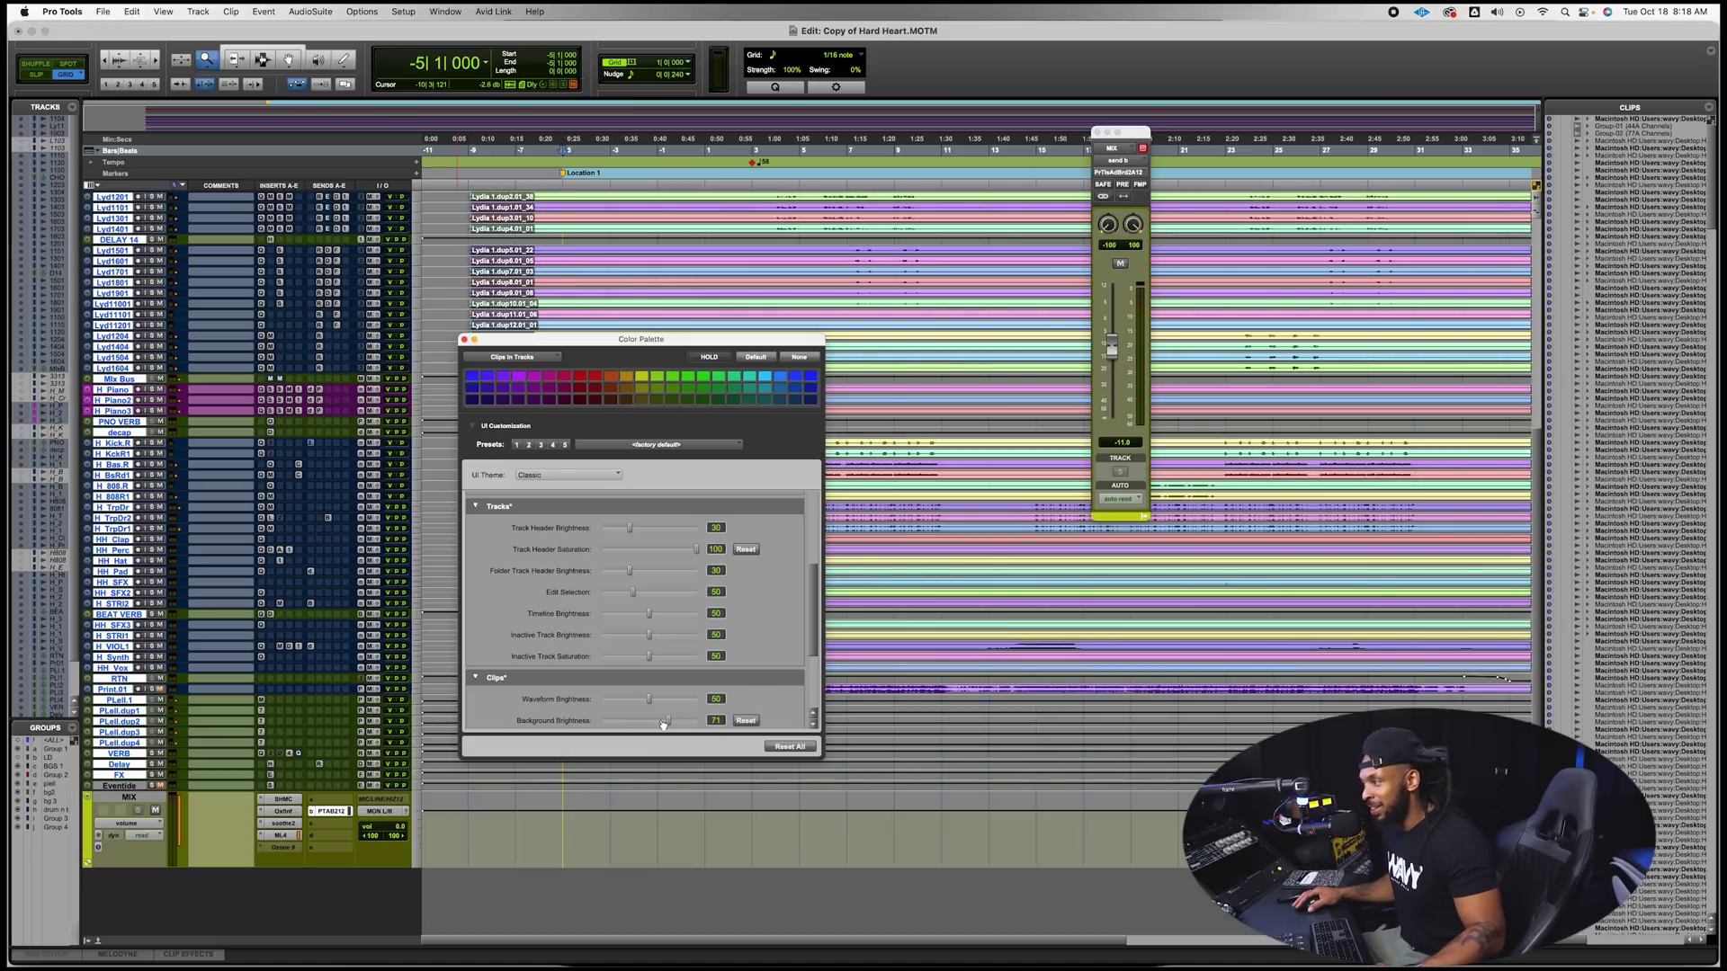
pyautogui.moveTo(664, 725); pyautogui.dragTo(662, 724)
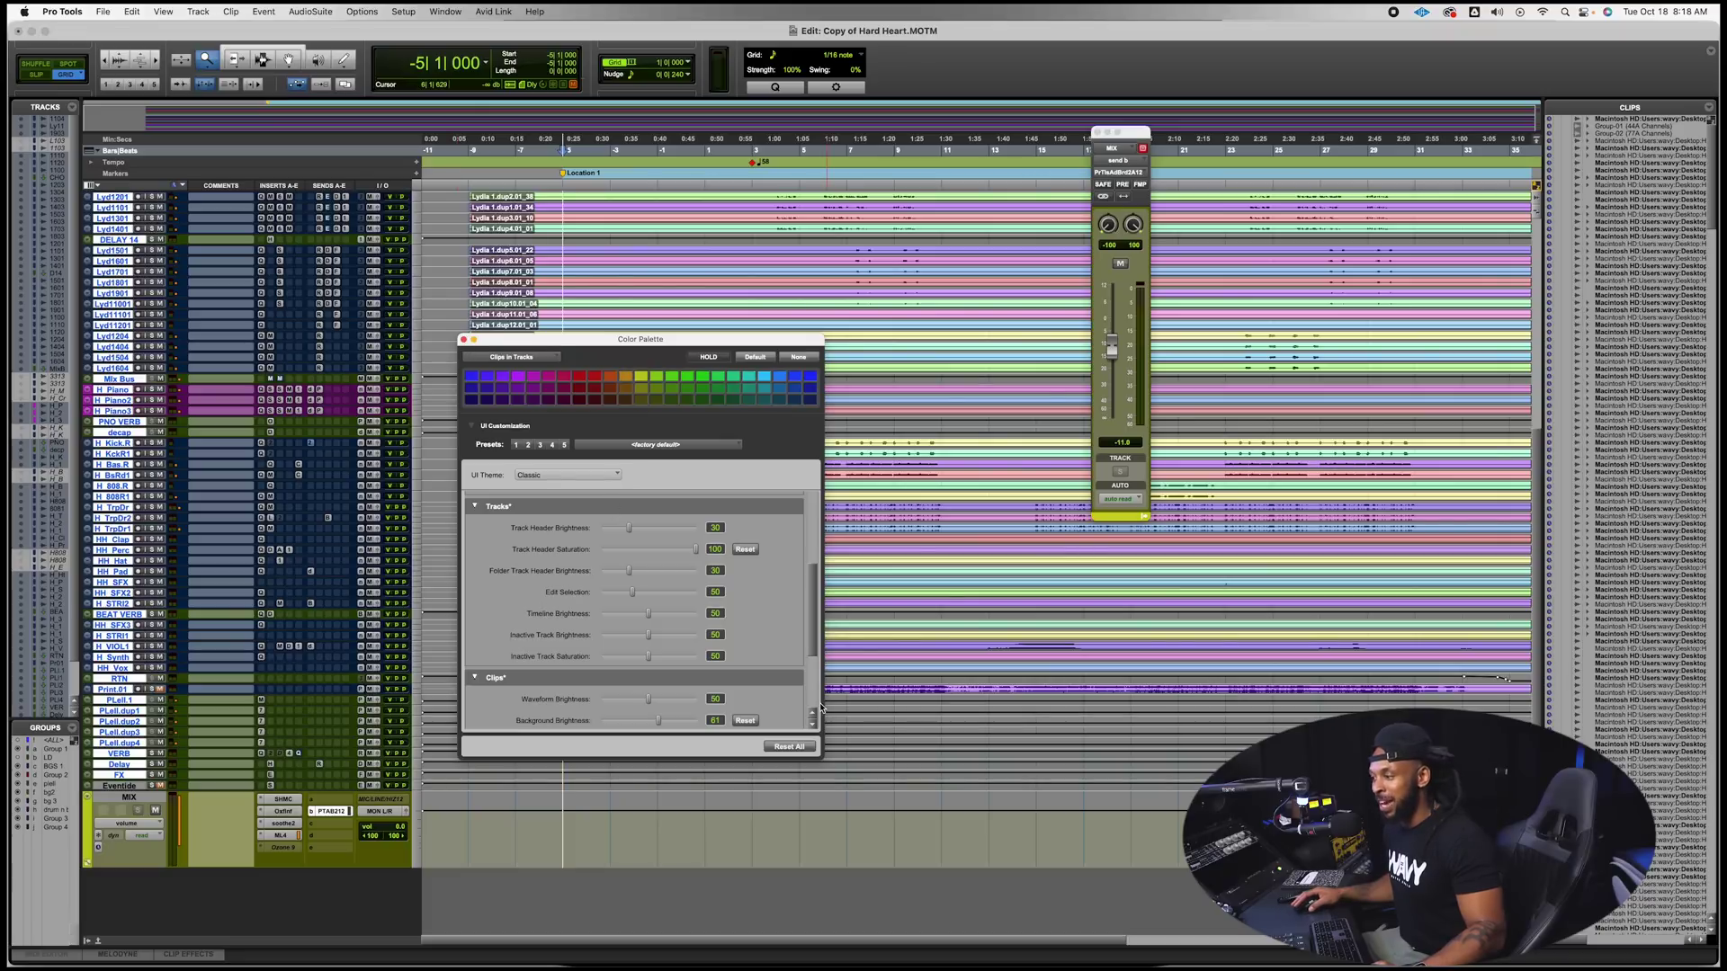
pyautogui.click(464, 340)
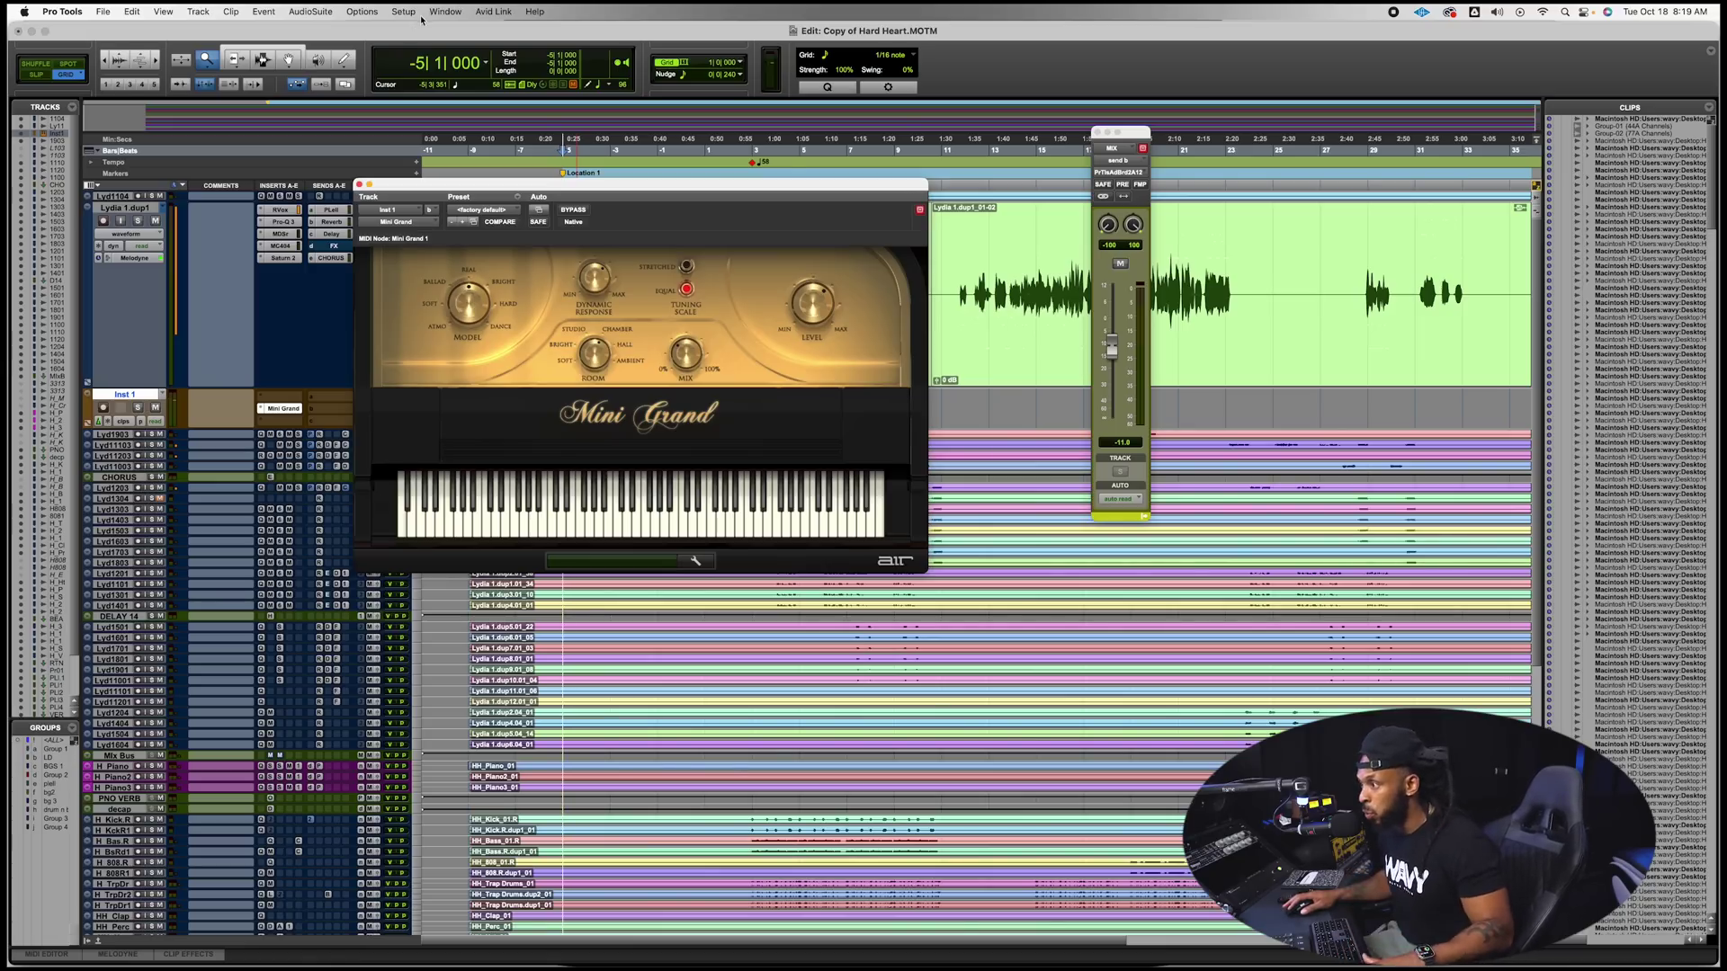
# - Open the Setup menu to browse its options while the Mini Grand window is shown
pyautogui.click(403, 12)
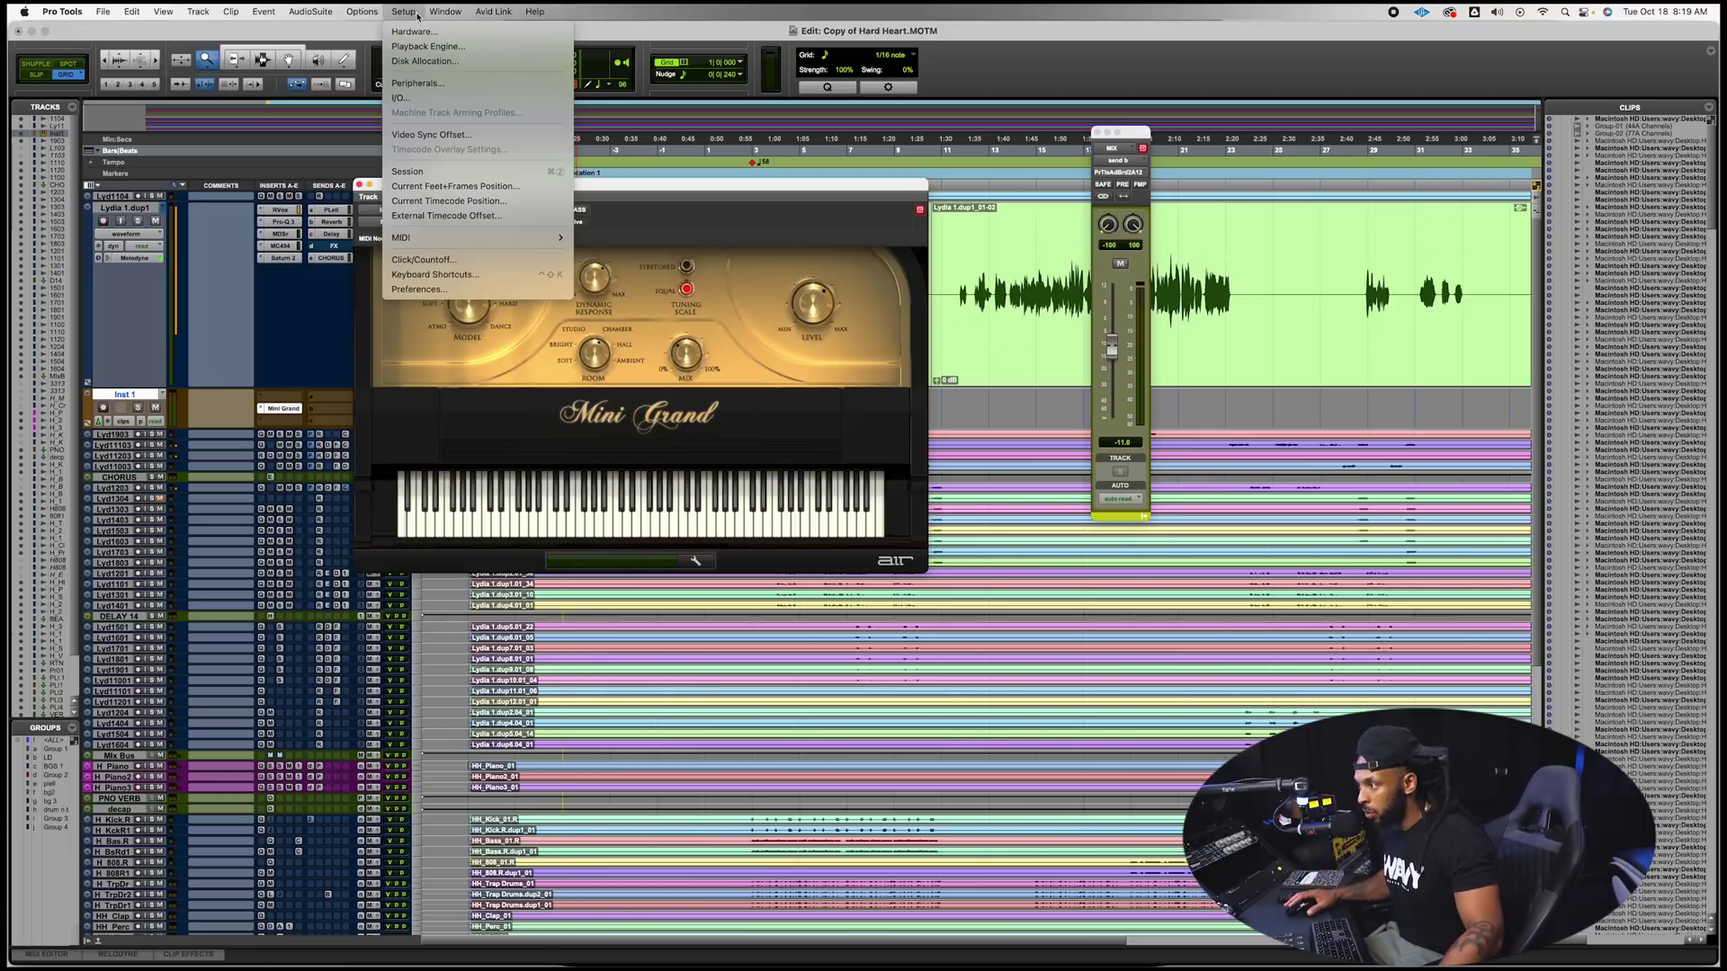
# - Show the on-screen MIDI Keyboard, move it aside, and record-arm the Inst 1 track
pyautogui.moveTo(456, 12)
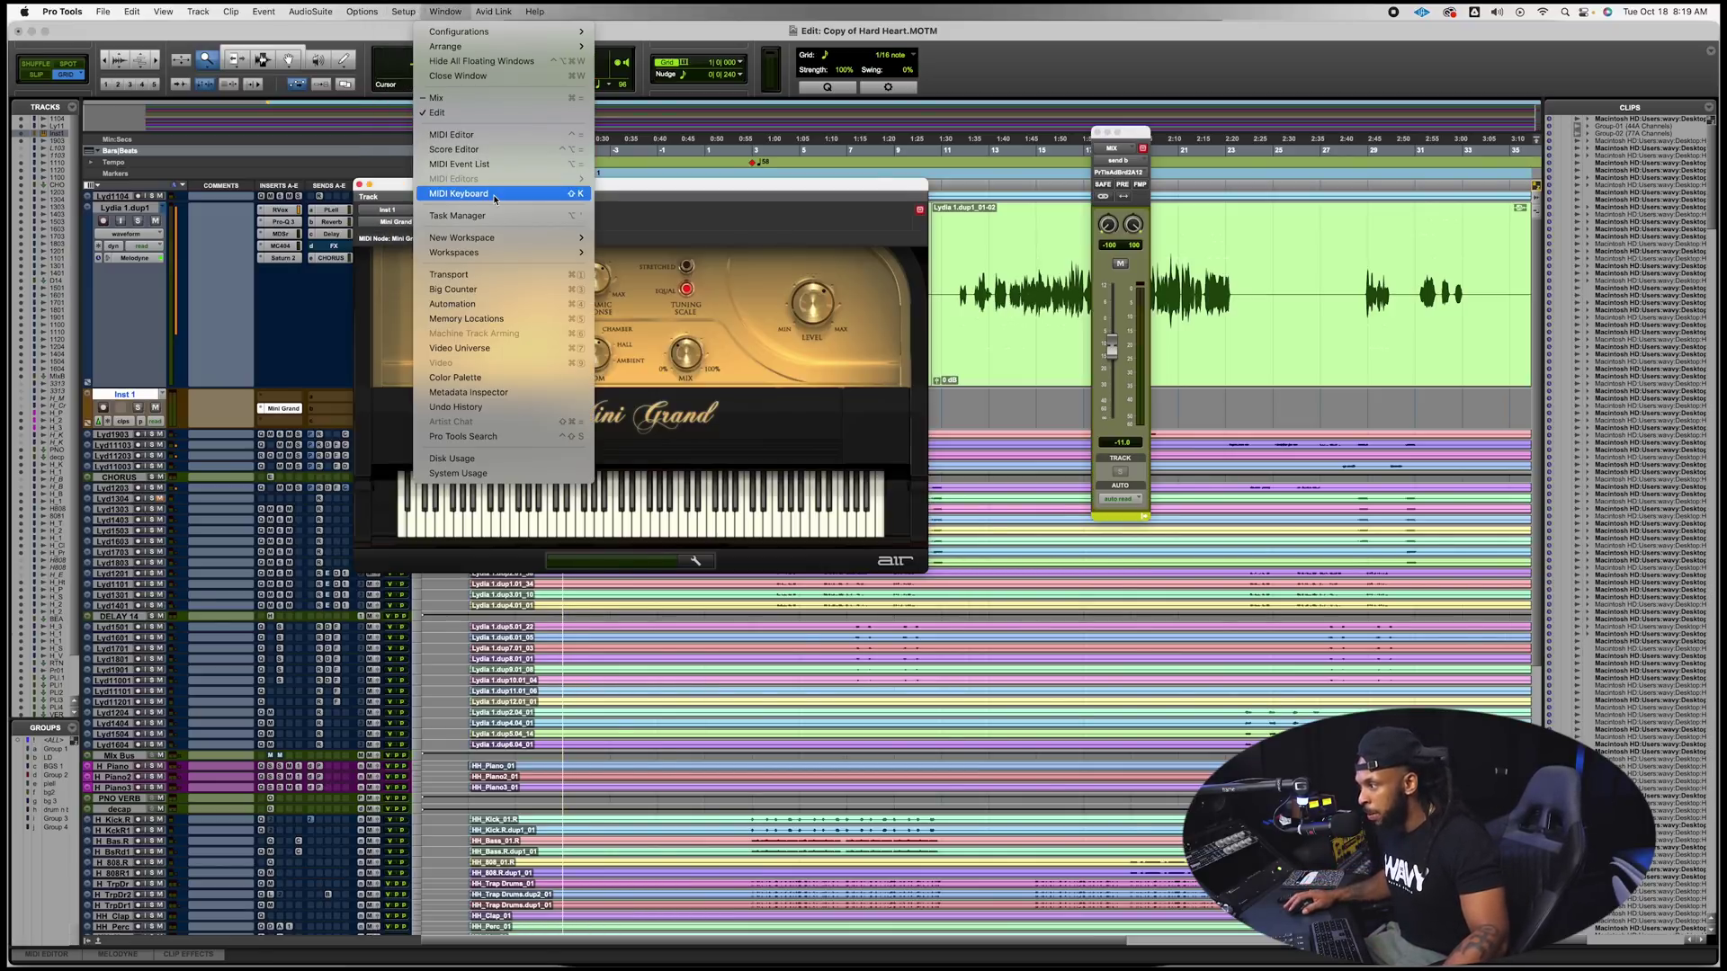
pyautogui.click(574, 200)
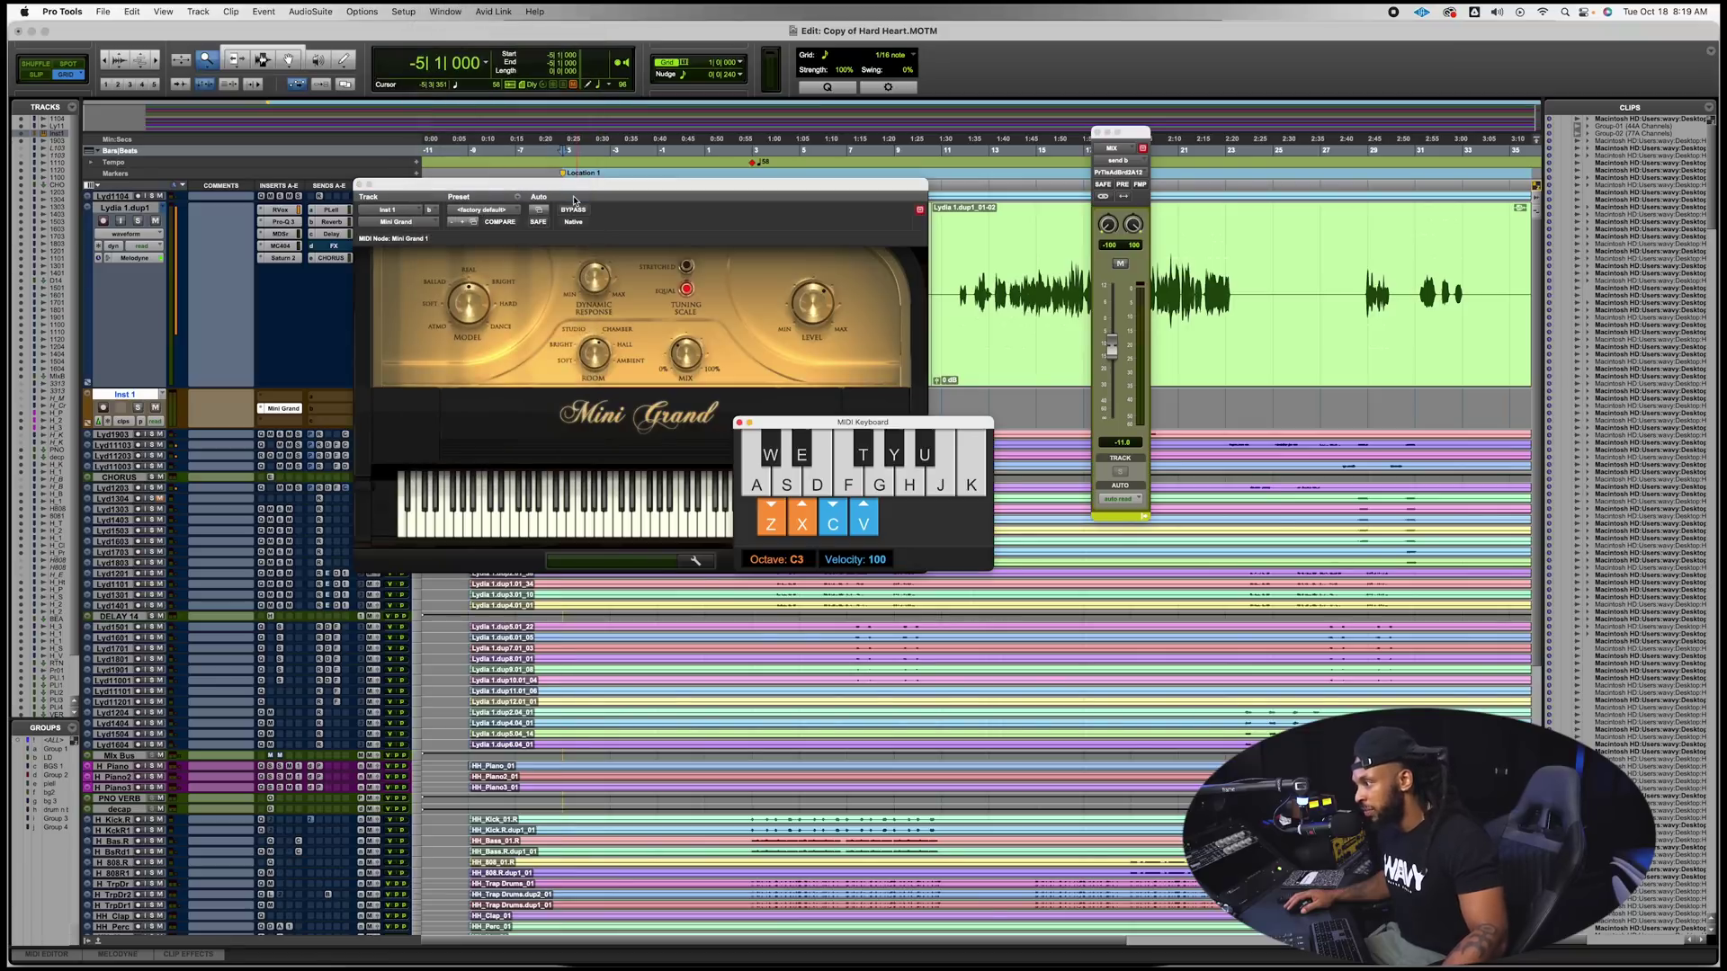
pyautogui.moveTo(808, 422); pyautogui.dragTo(771, 419)
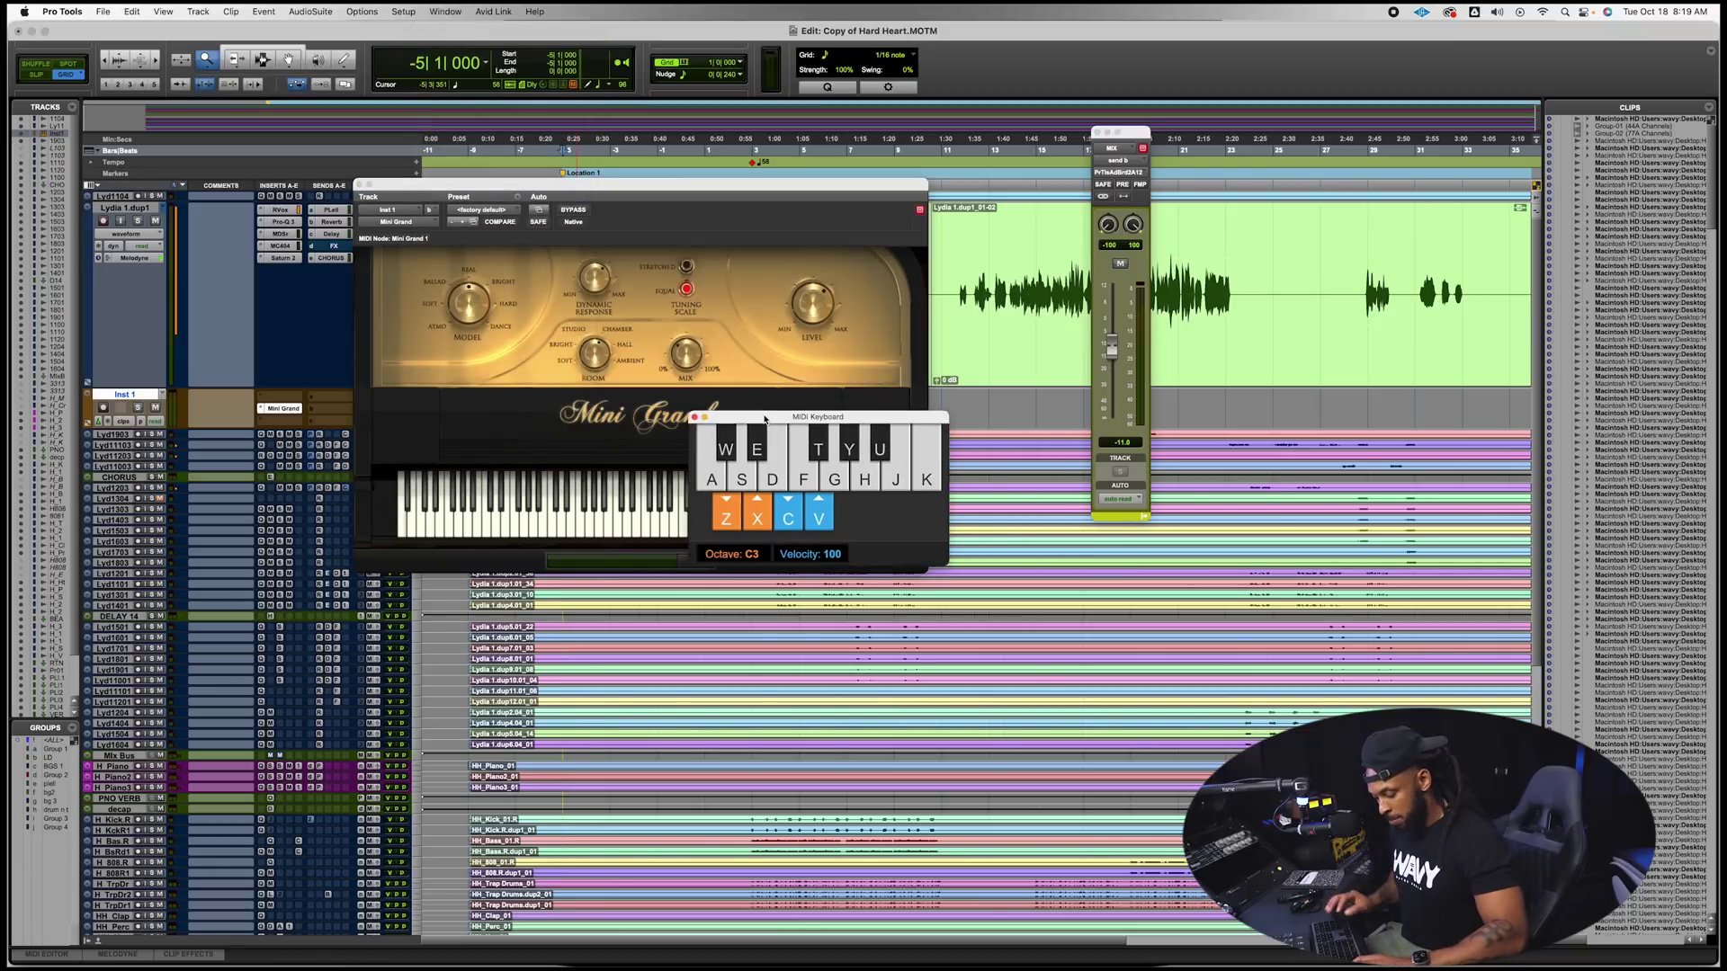
pyautogui.click(126, 396)
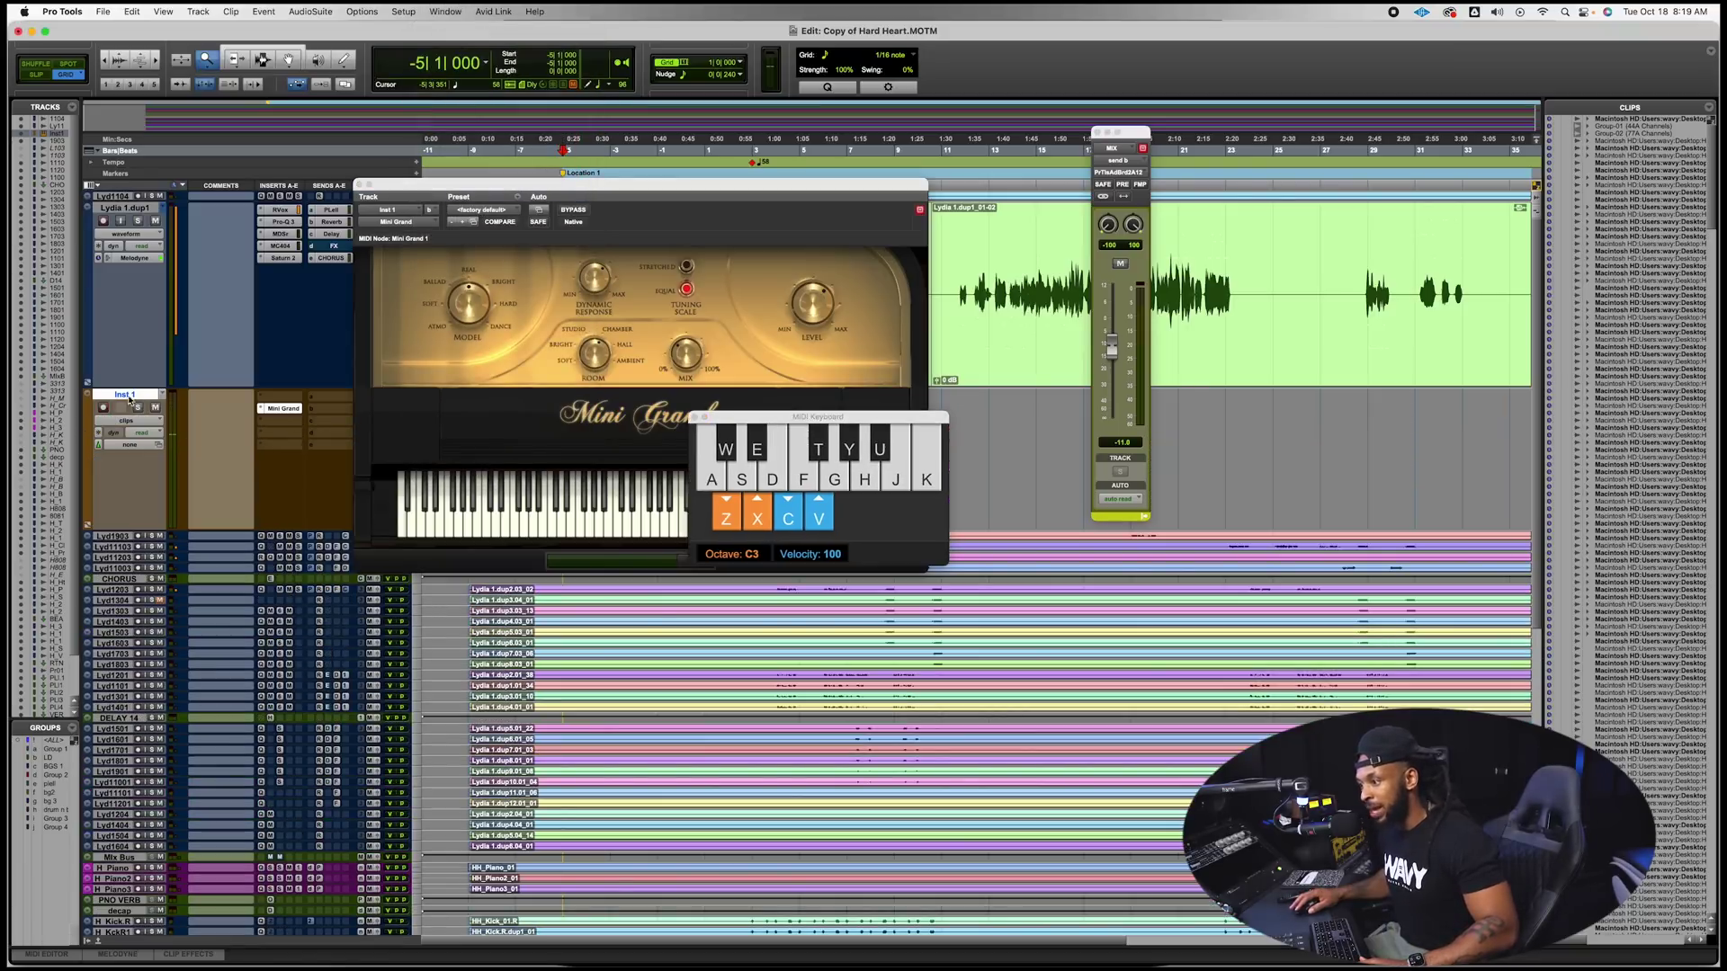
pyautogui.hotkey('shift', 'r')
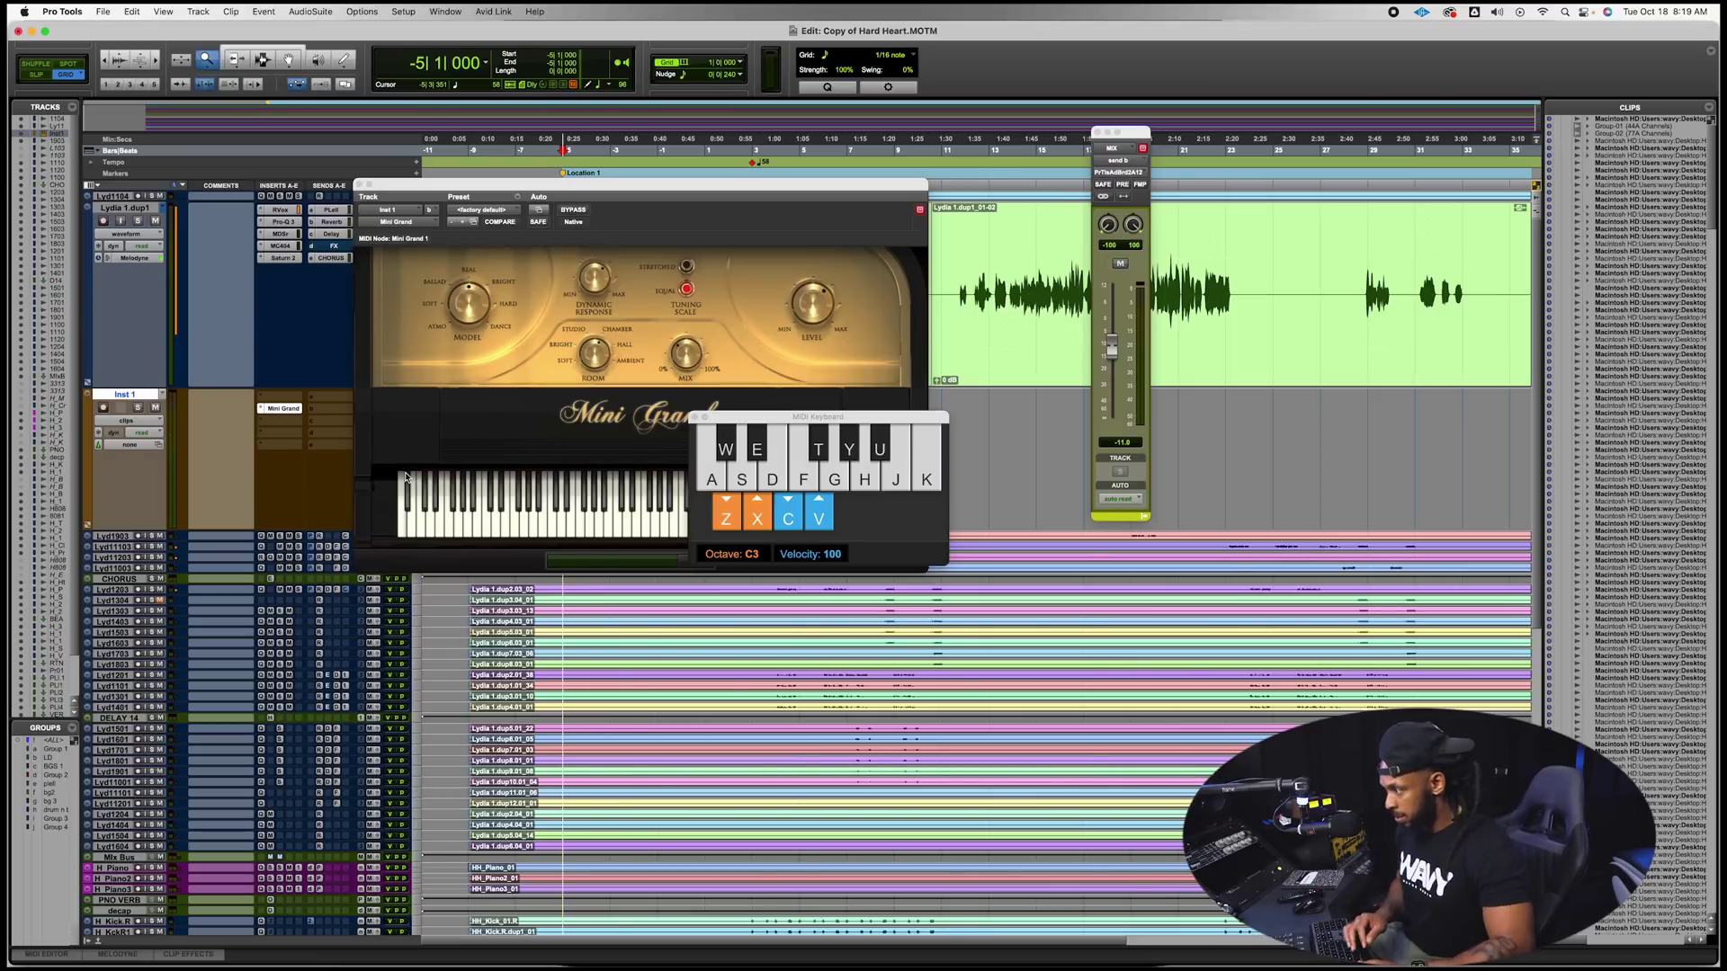
# - Play a short Mini Grand phrase on the W, E, T and Y keys
pyautogui.press('w')
pyautogui.press('e')
pyautogui.press('t')
pyautogui.press('y')
pyautogui.press('t')
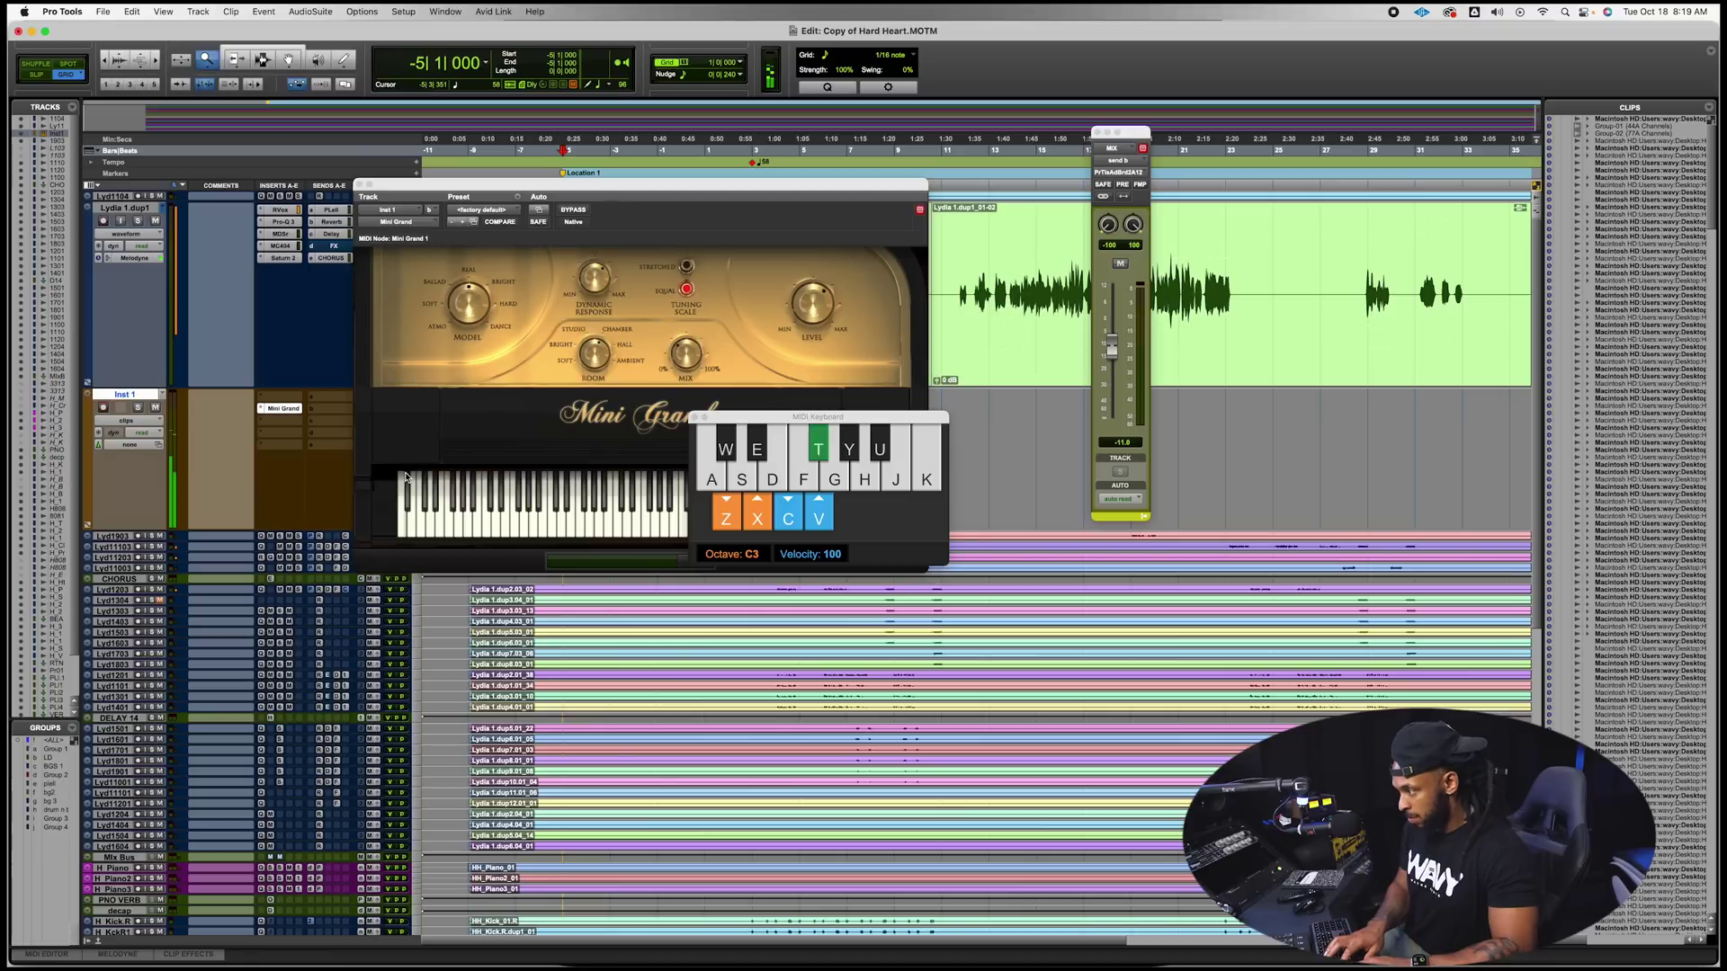
pyautogui.press('e')
pyautogui.press('w')
pyautogui.press('y')
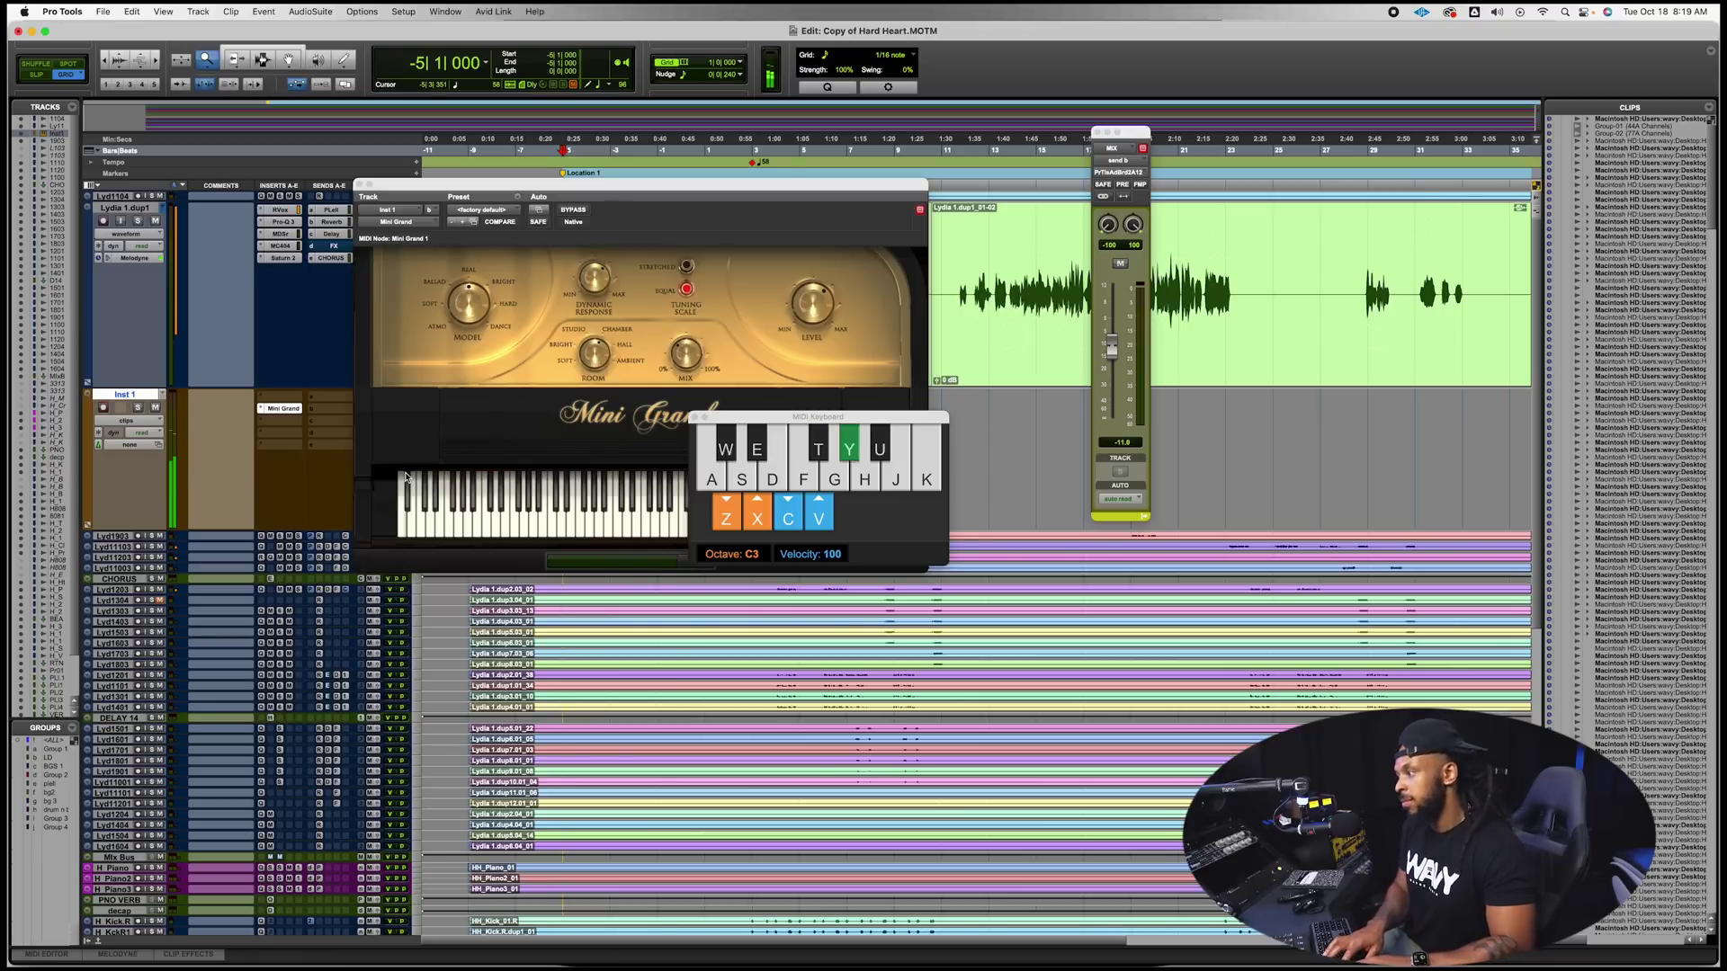
pyautogui.press('t')
pyautogui.press('y')
pyautogui.press('w')
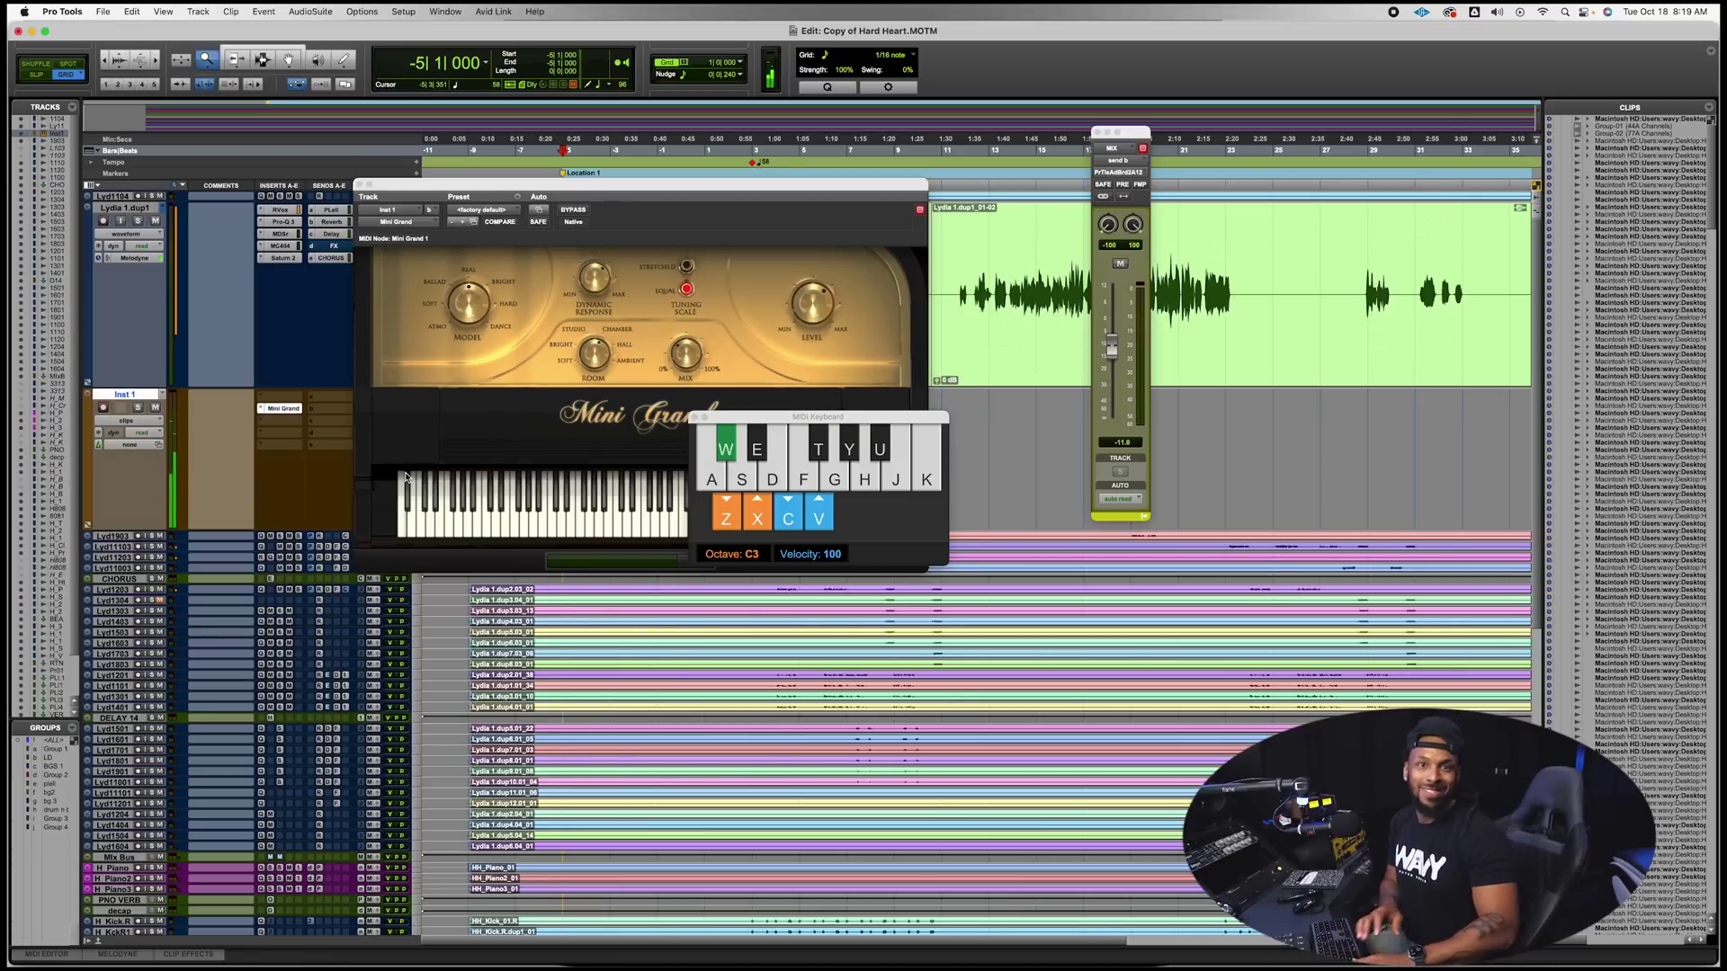
pyautogui.press('e')
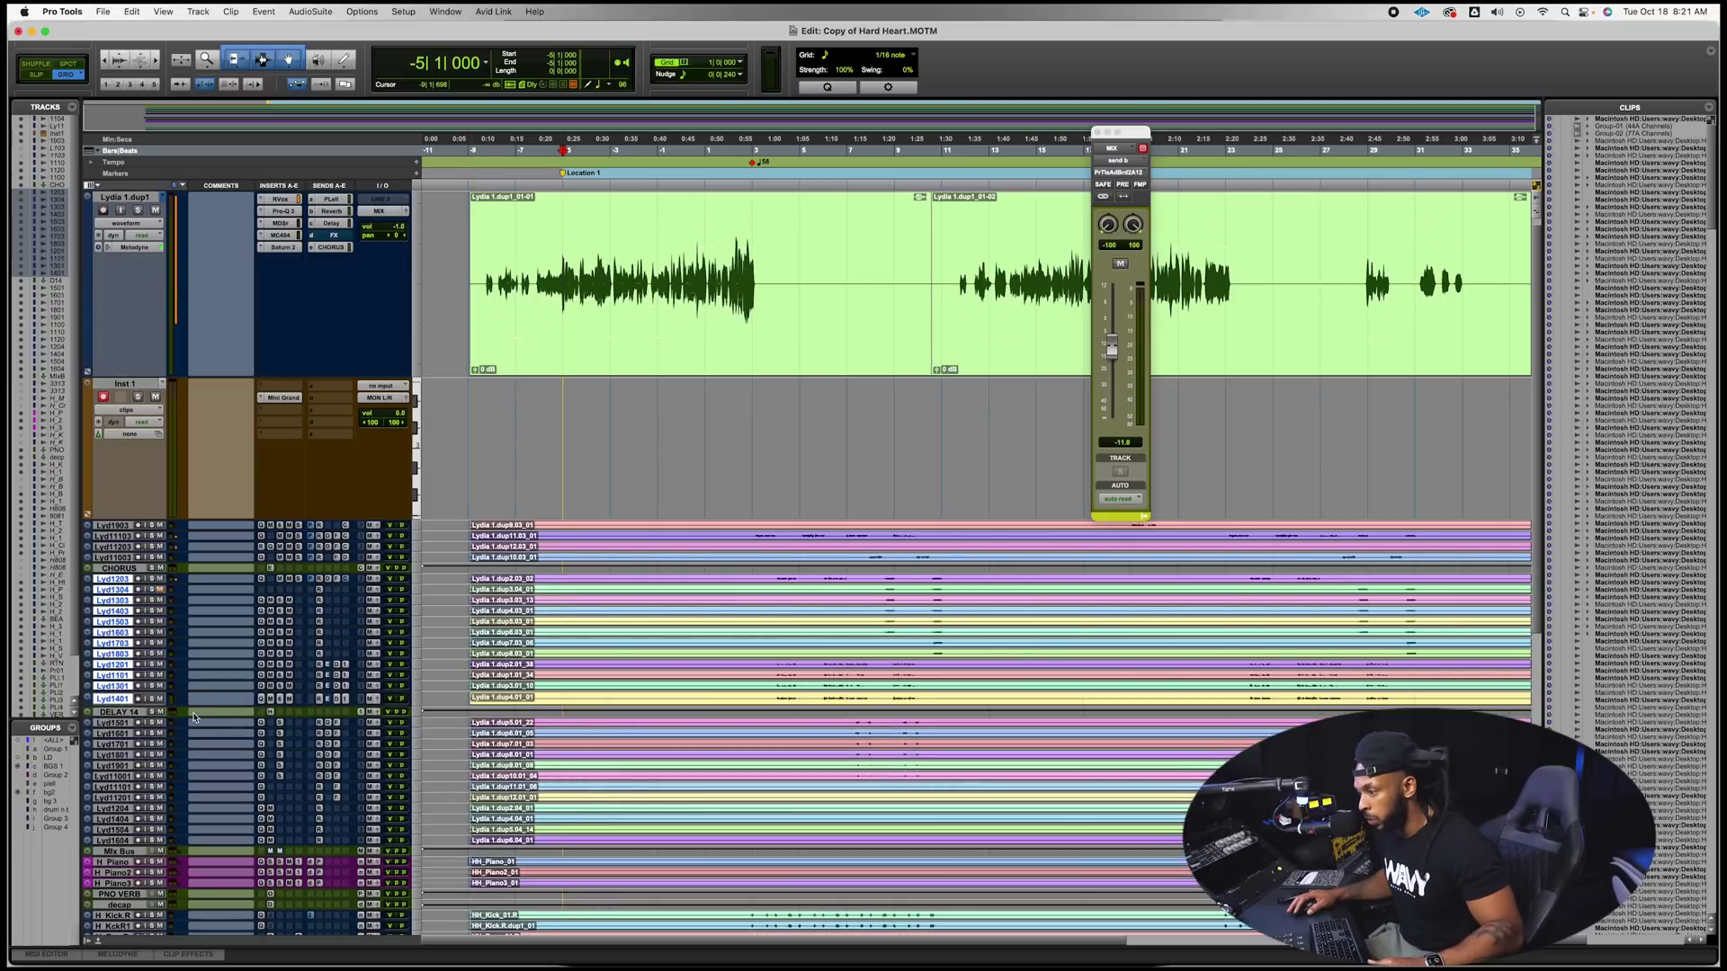
# - Move the selected Lyd vocal tracks via Move to > New Folder into a folder named 'Chorus'
pyautogui.rightClick(111, 666)
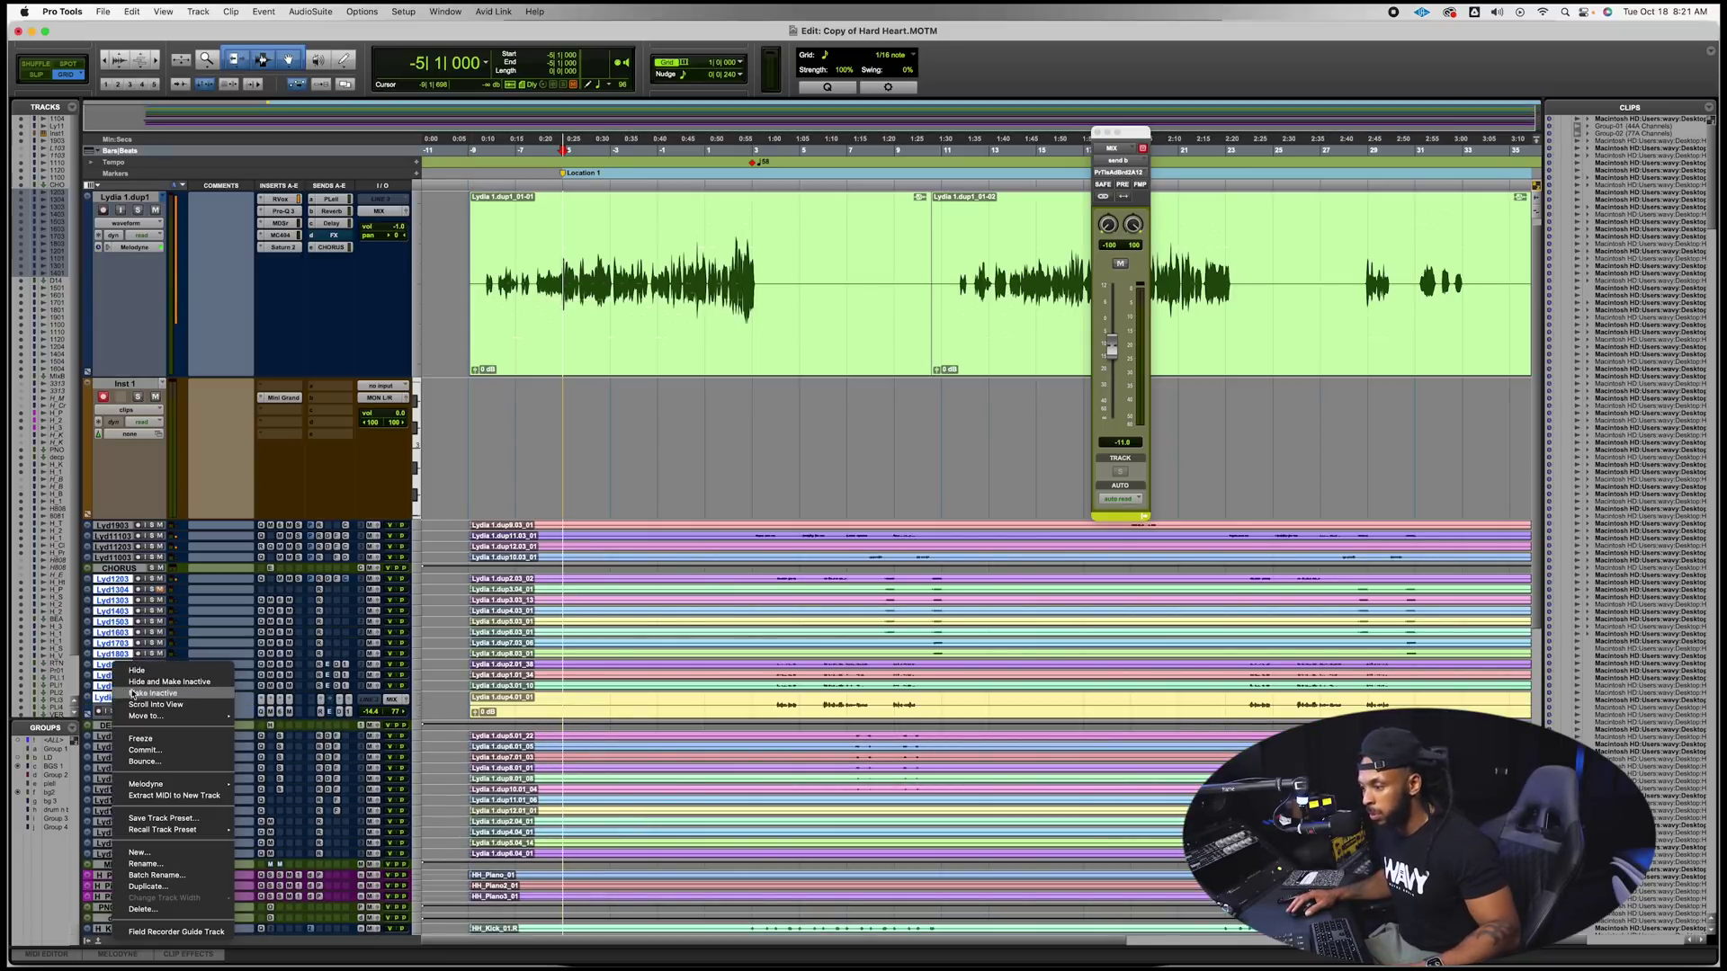
pyautogui.moveTo(143, 717)
pyautogui.click(270, 719)
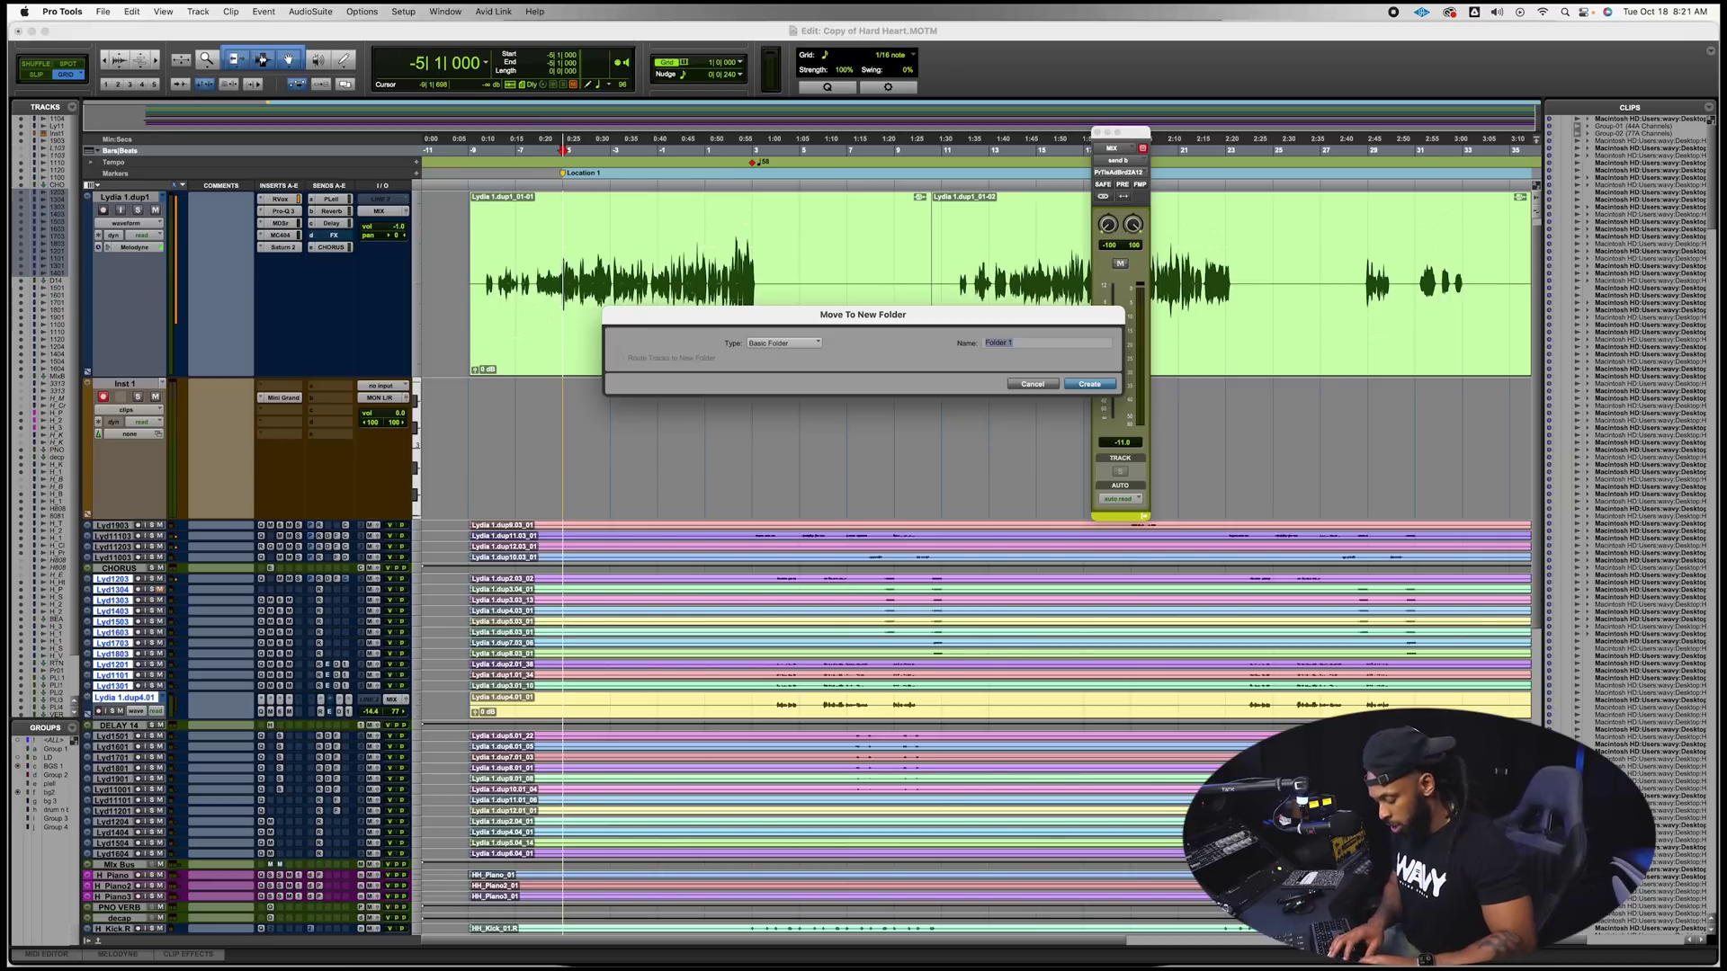
pyautogui.write('Chorus')
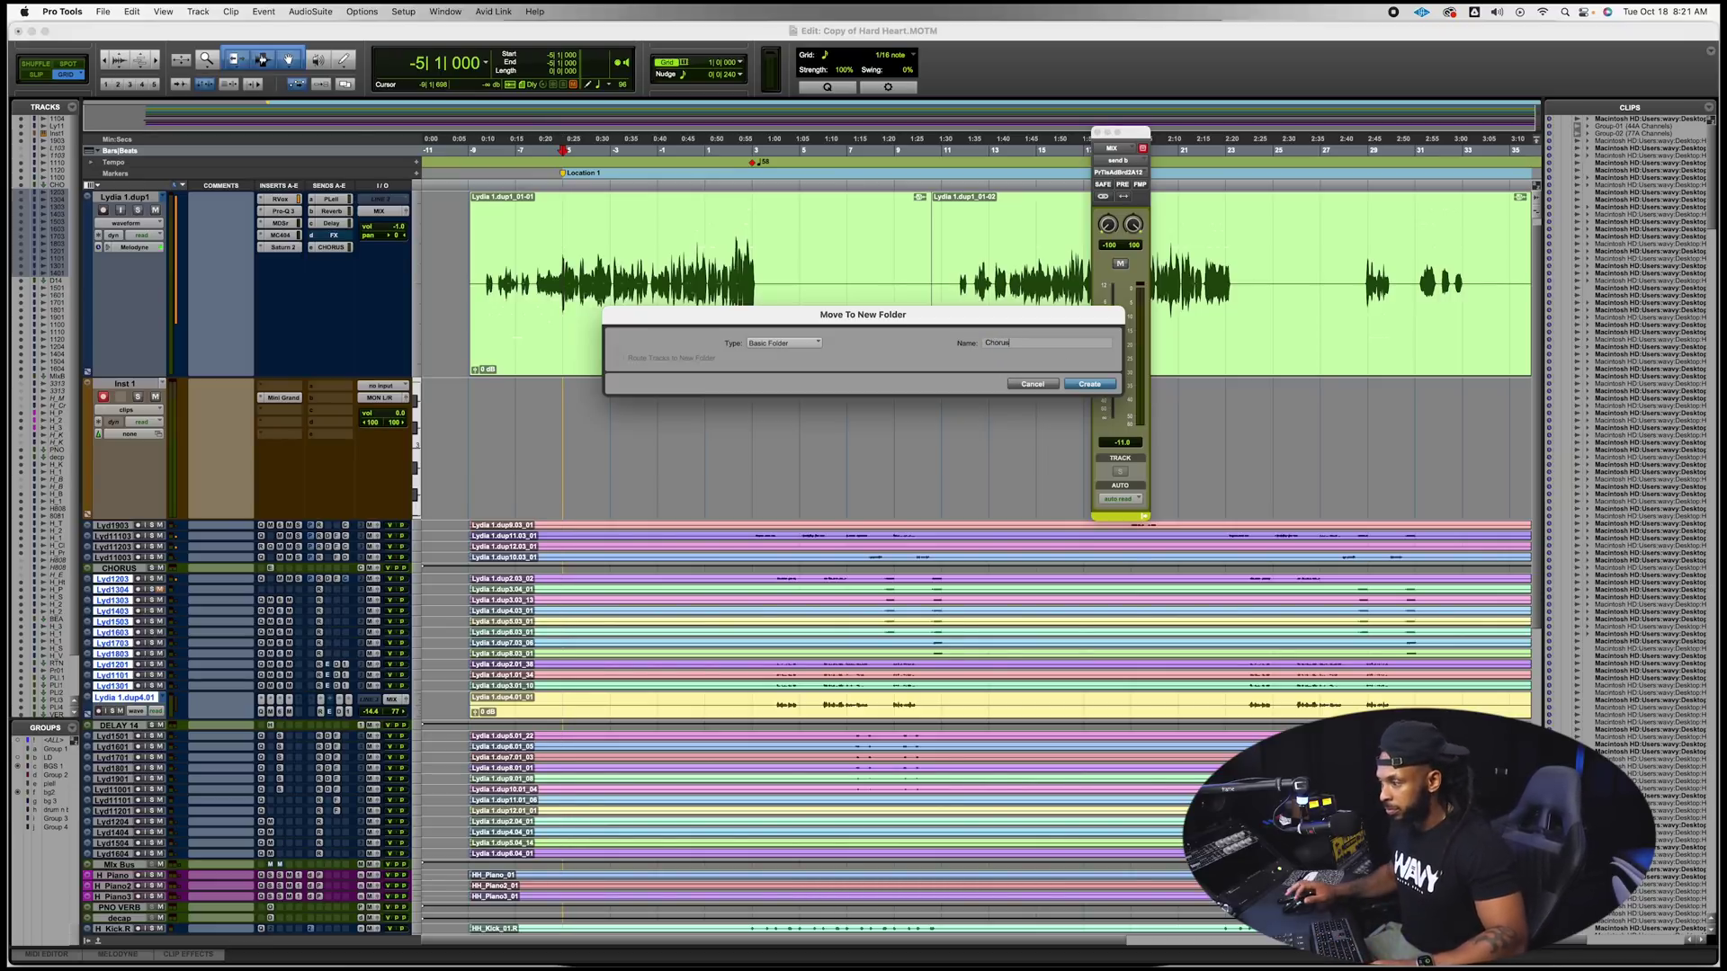
pyautogui.press('Return')
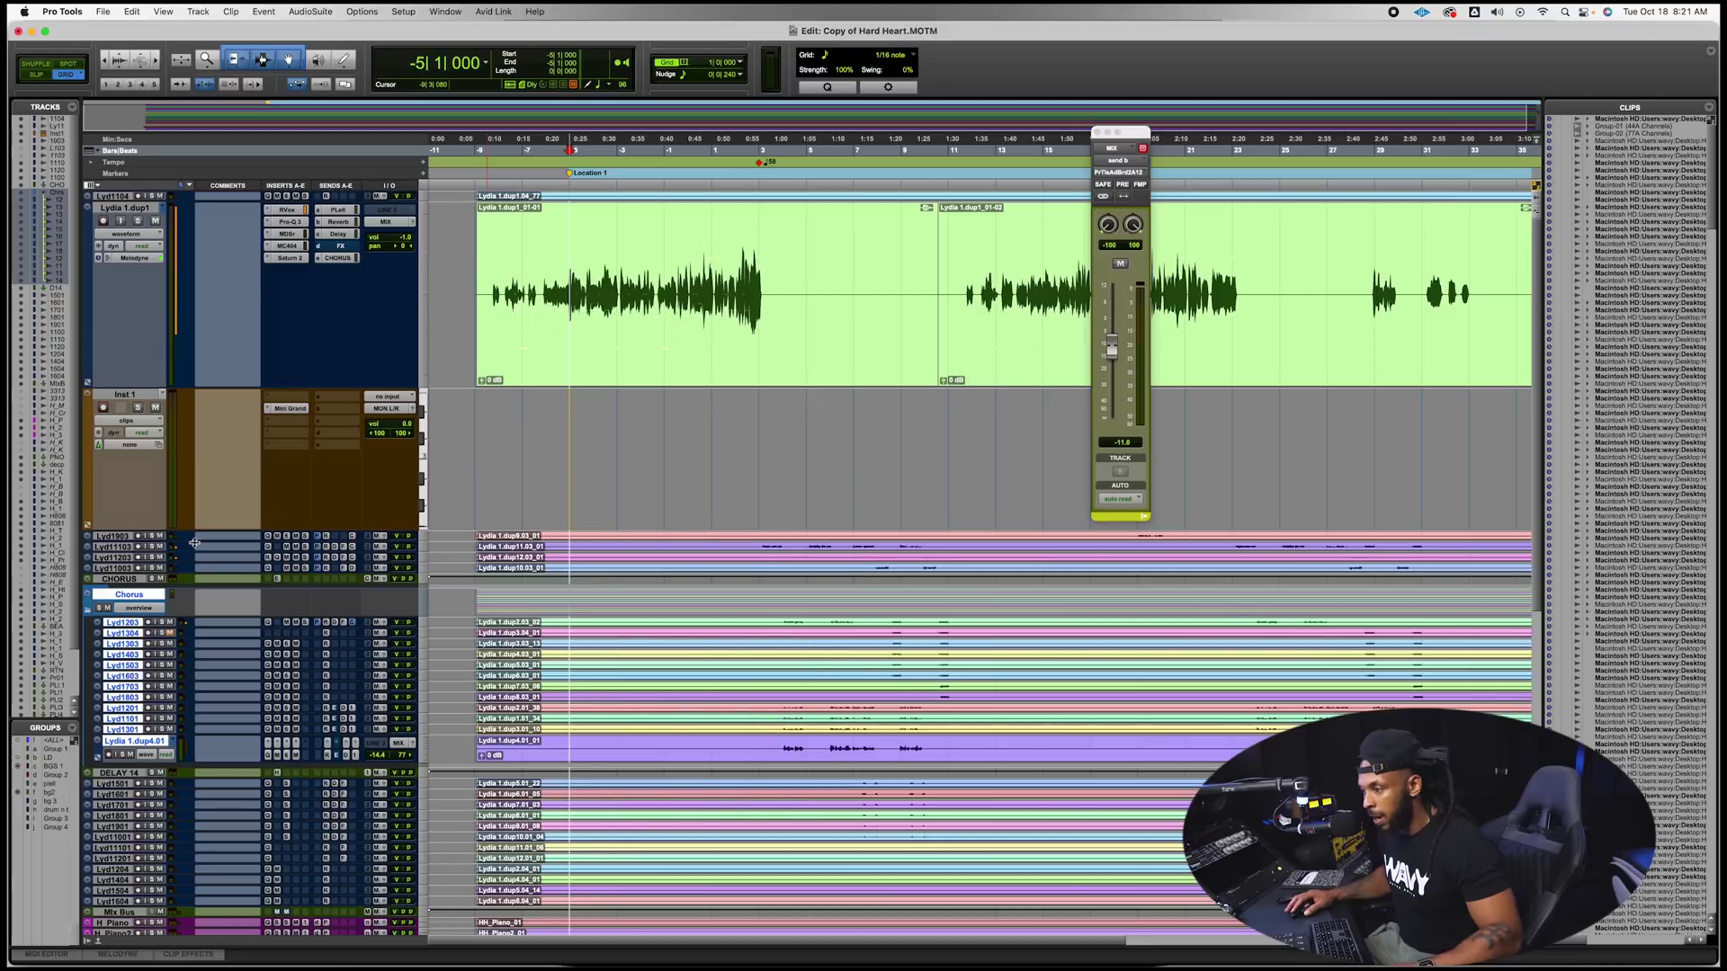
pyautogui.click(88, 611)
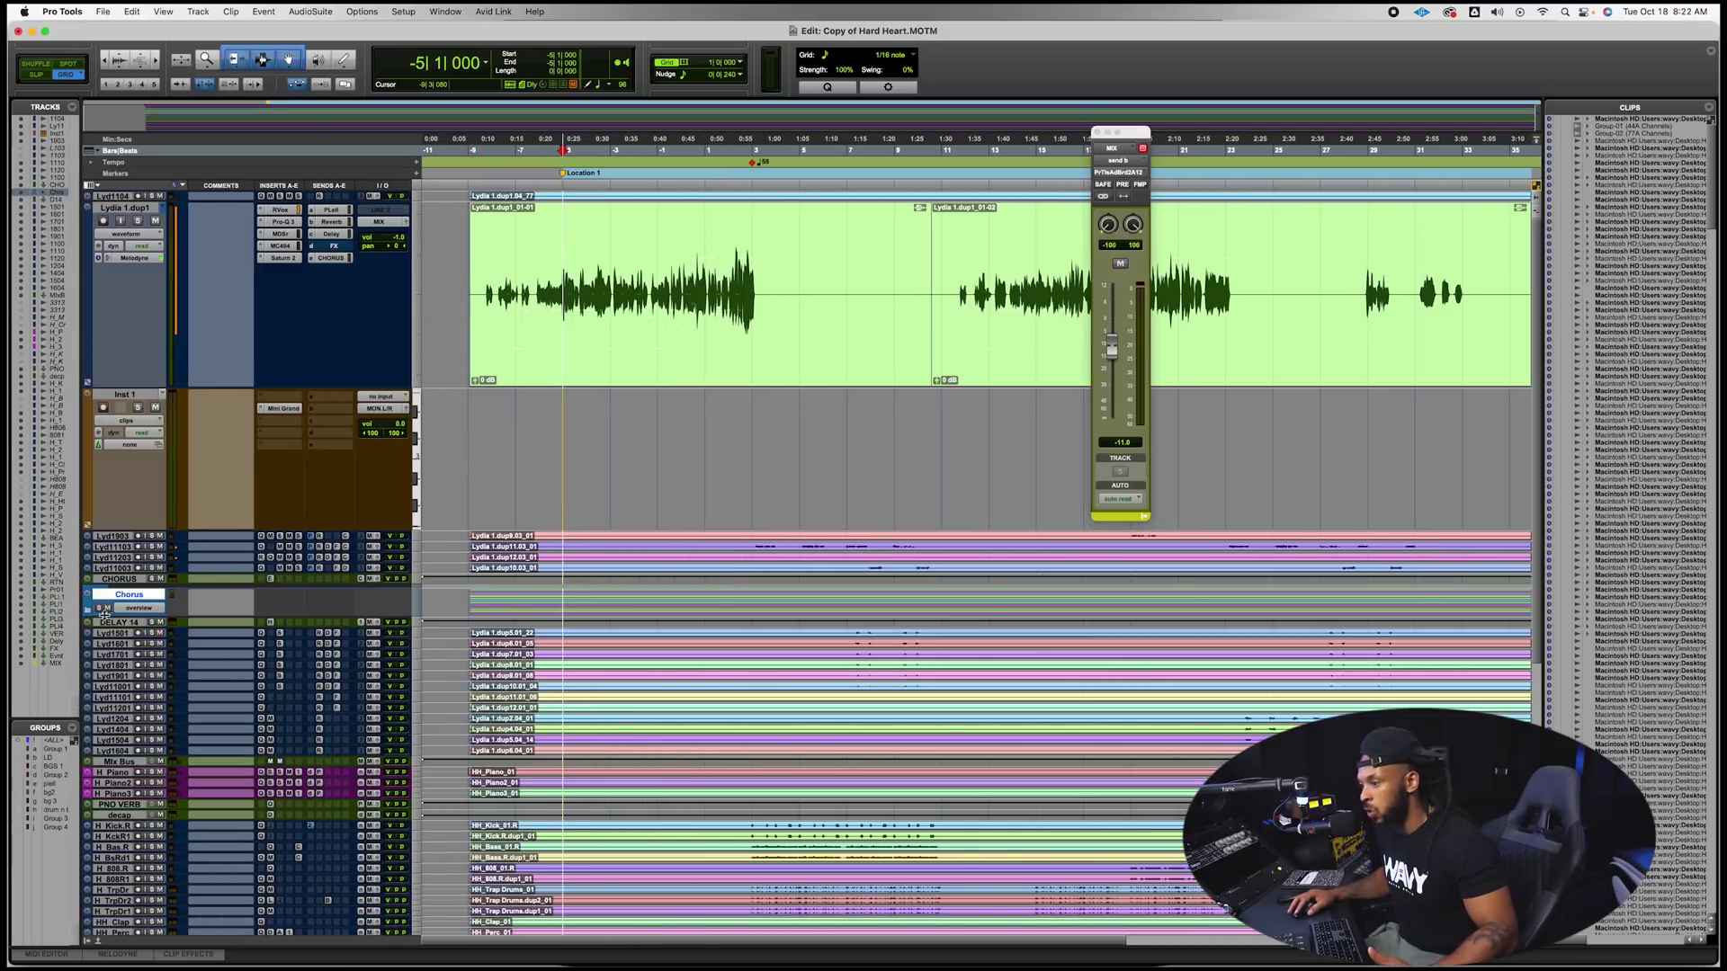
pyautogui.moveTo(103, 615); pyautogui.dragTo(85, 712)
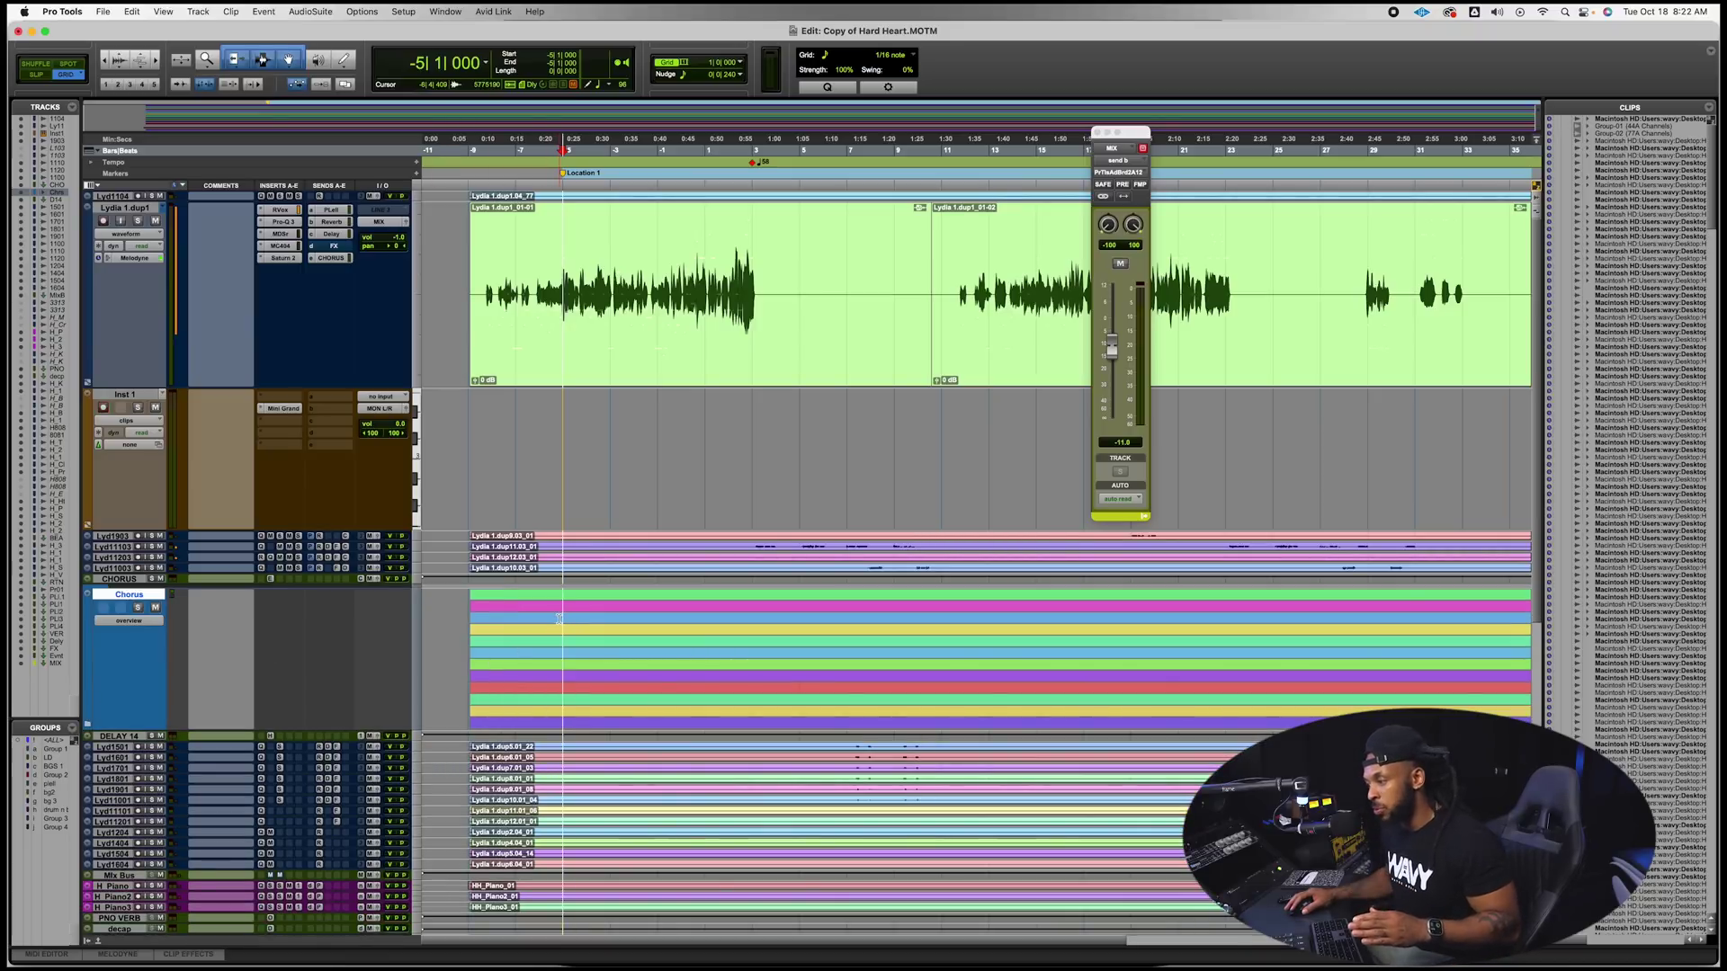
pyautogui.moveTo(559, 619); pyautogui.dragTo(635, 627)
pyautogui.press('Delete')
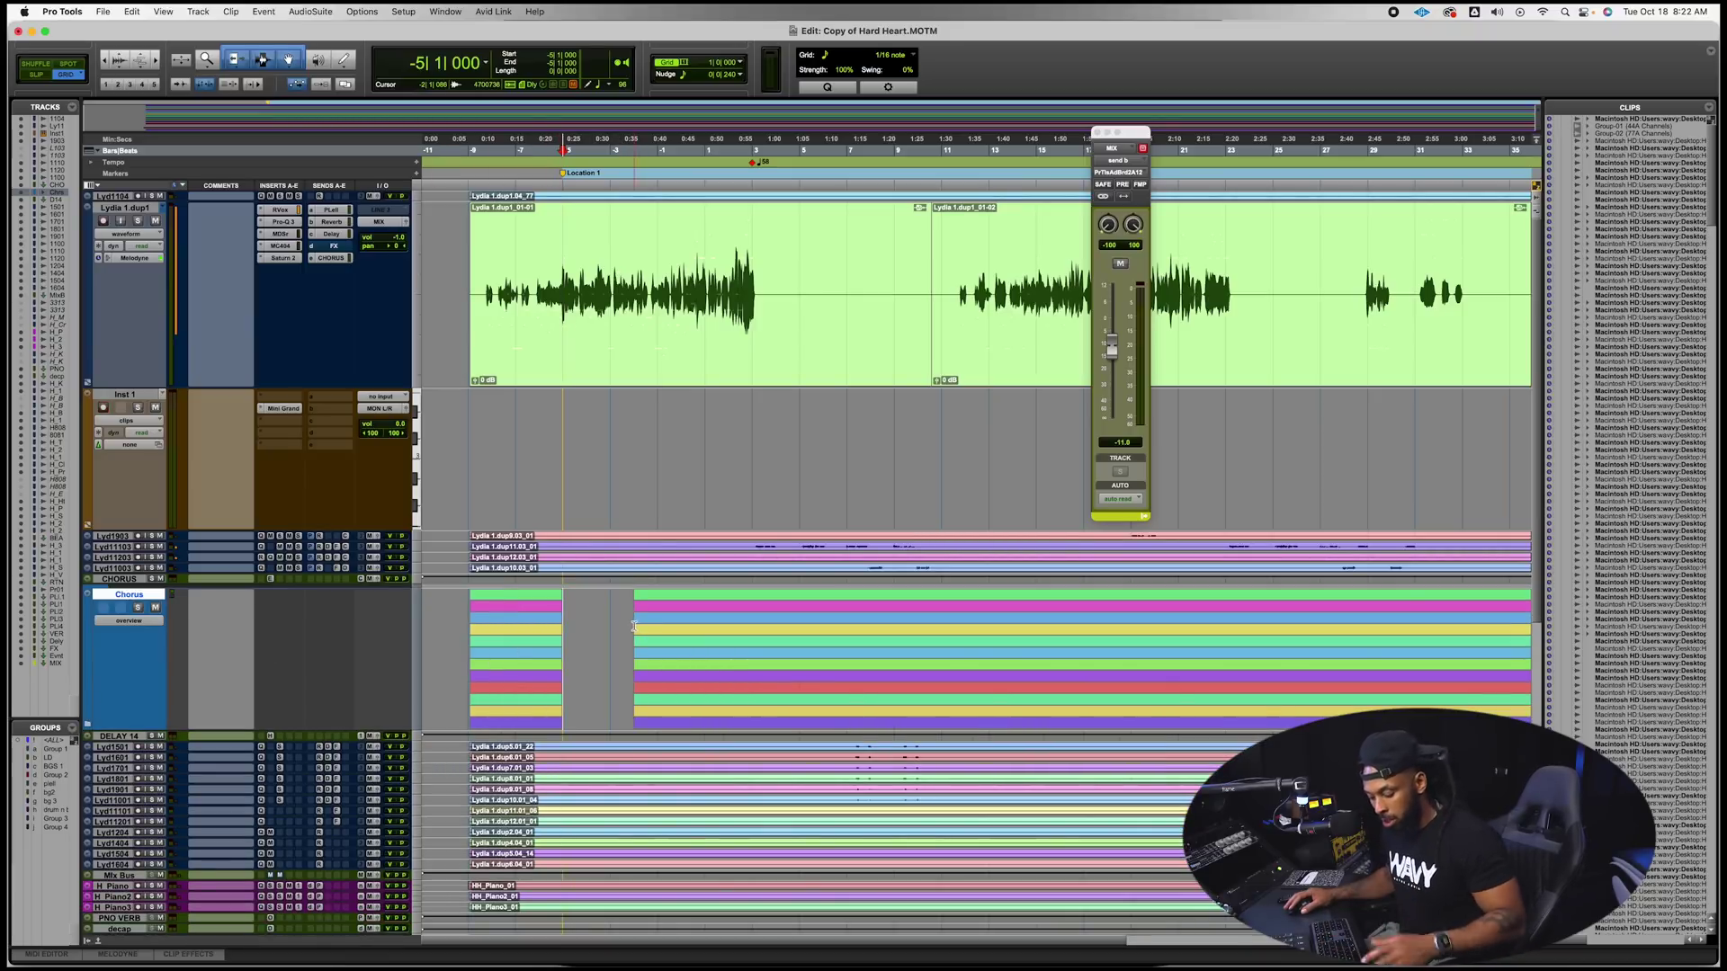
pyautogui.press('super+z')
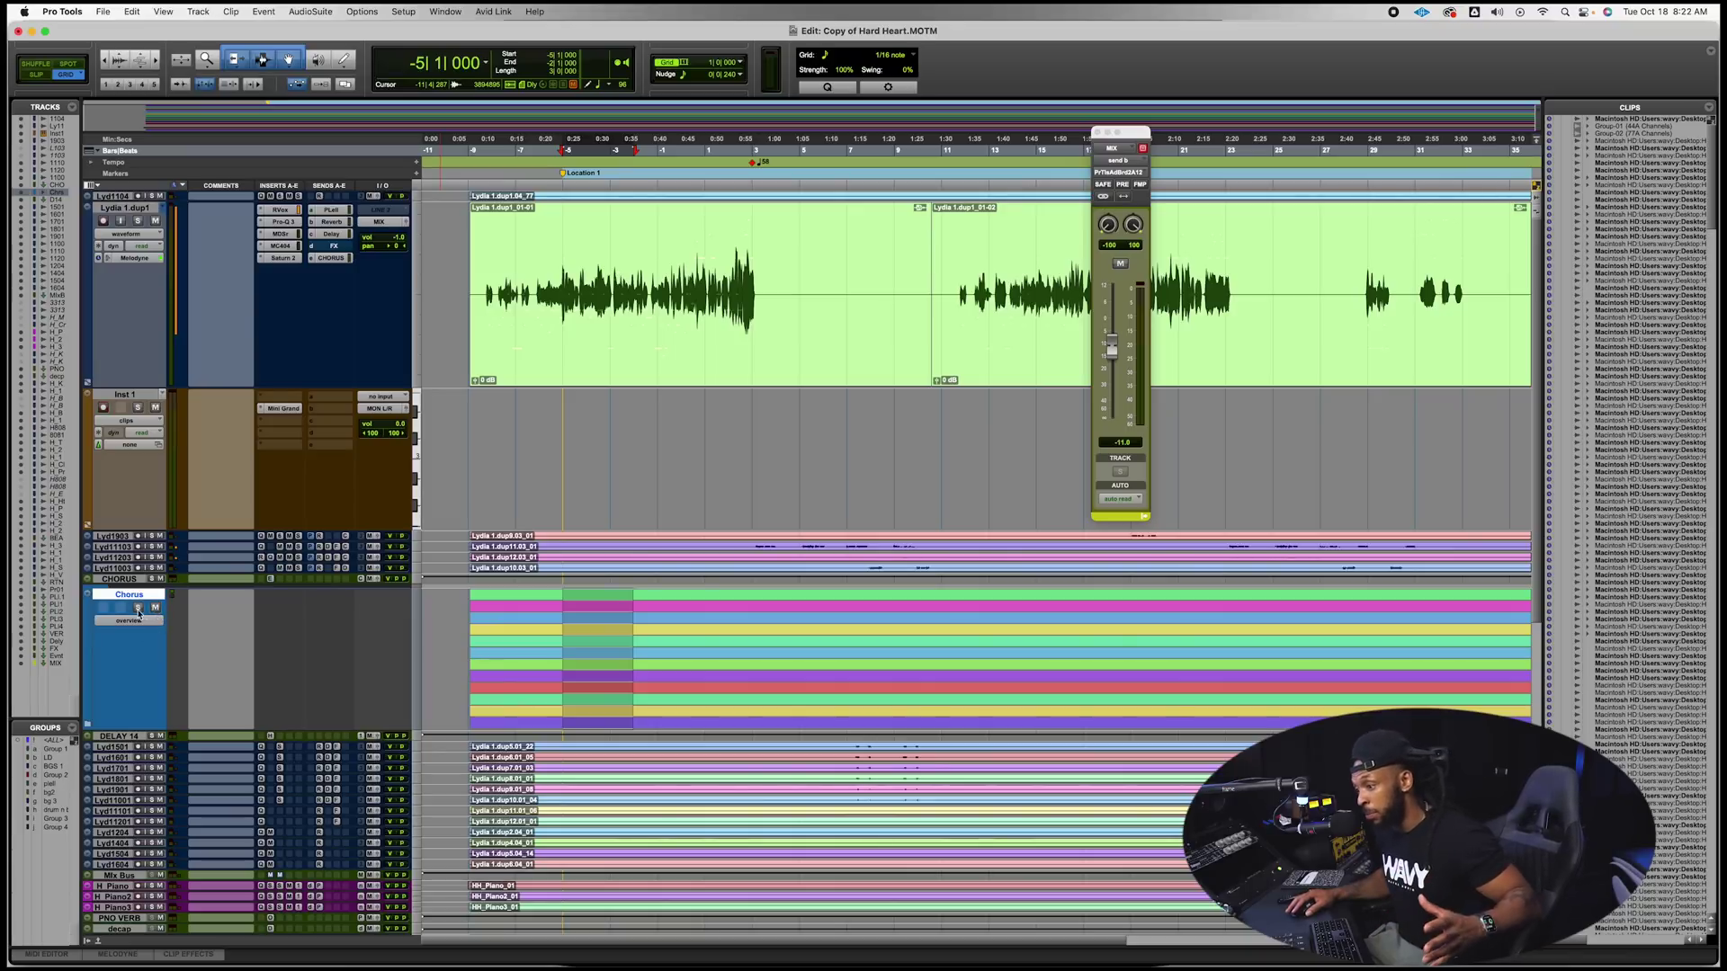
pyautogui.click(87, 594)
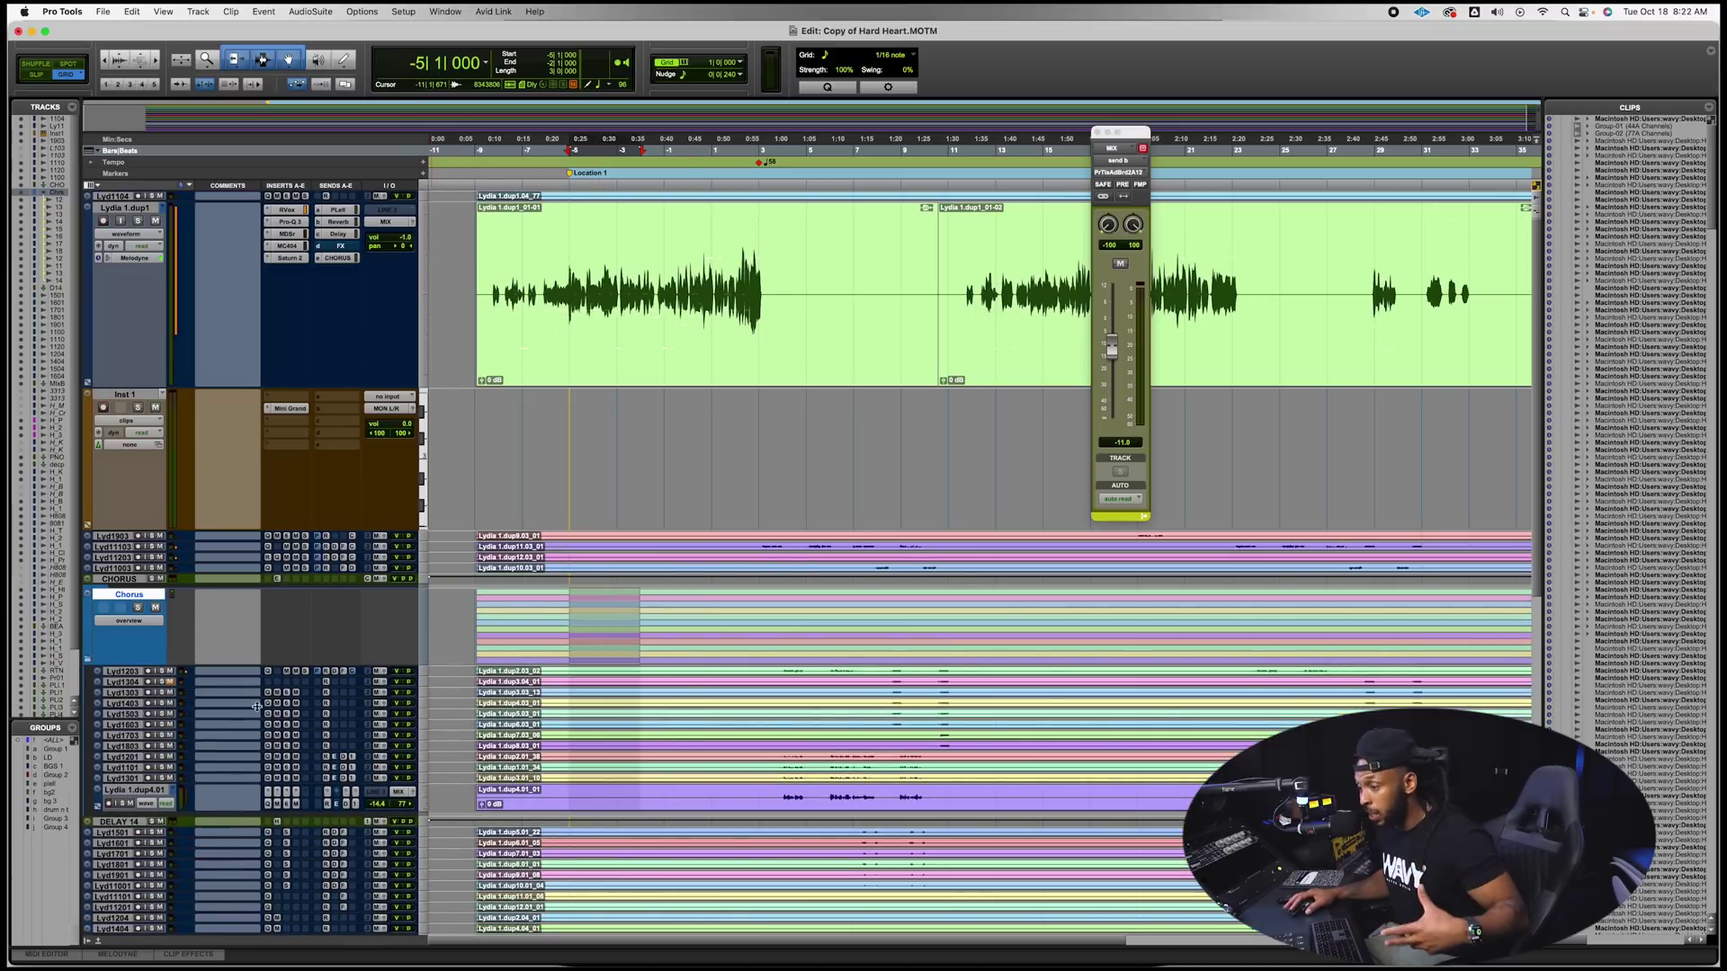
pyautogui.click(90, 661)
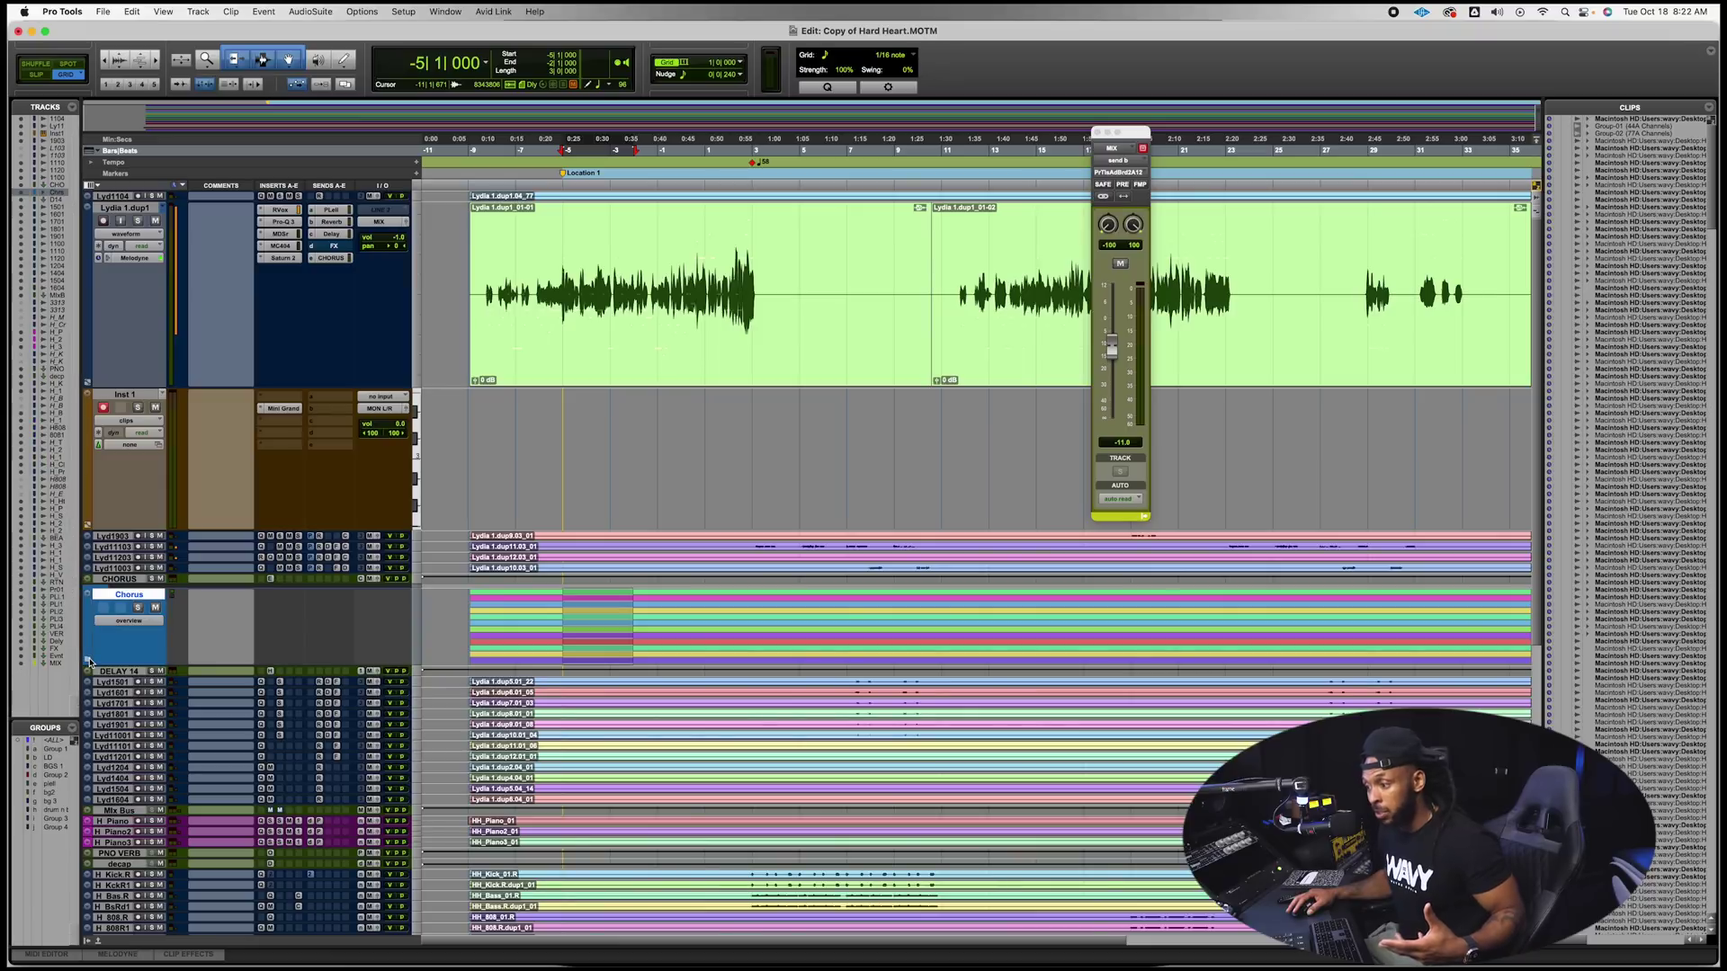
pyautogui.rightClick(137, 596)
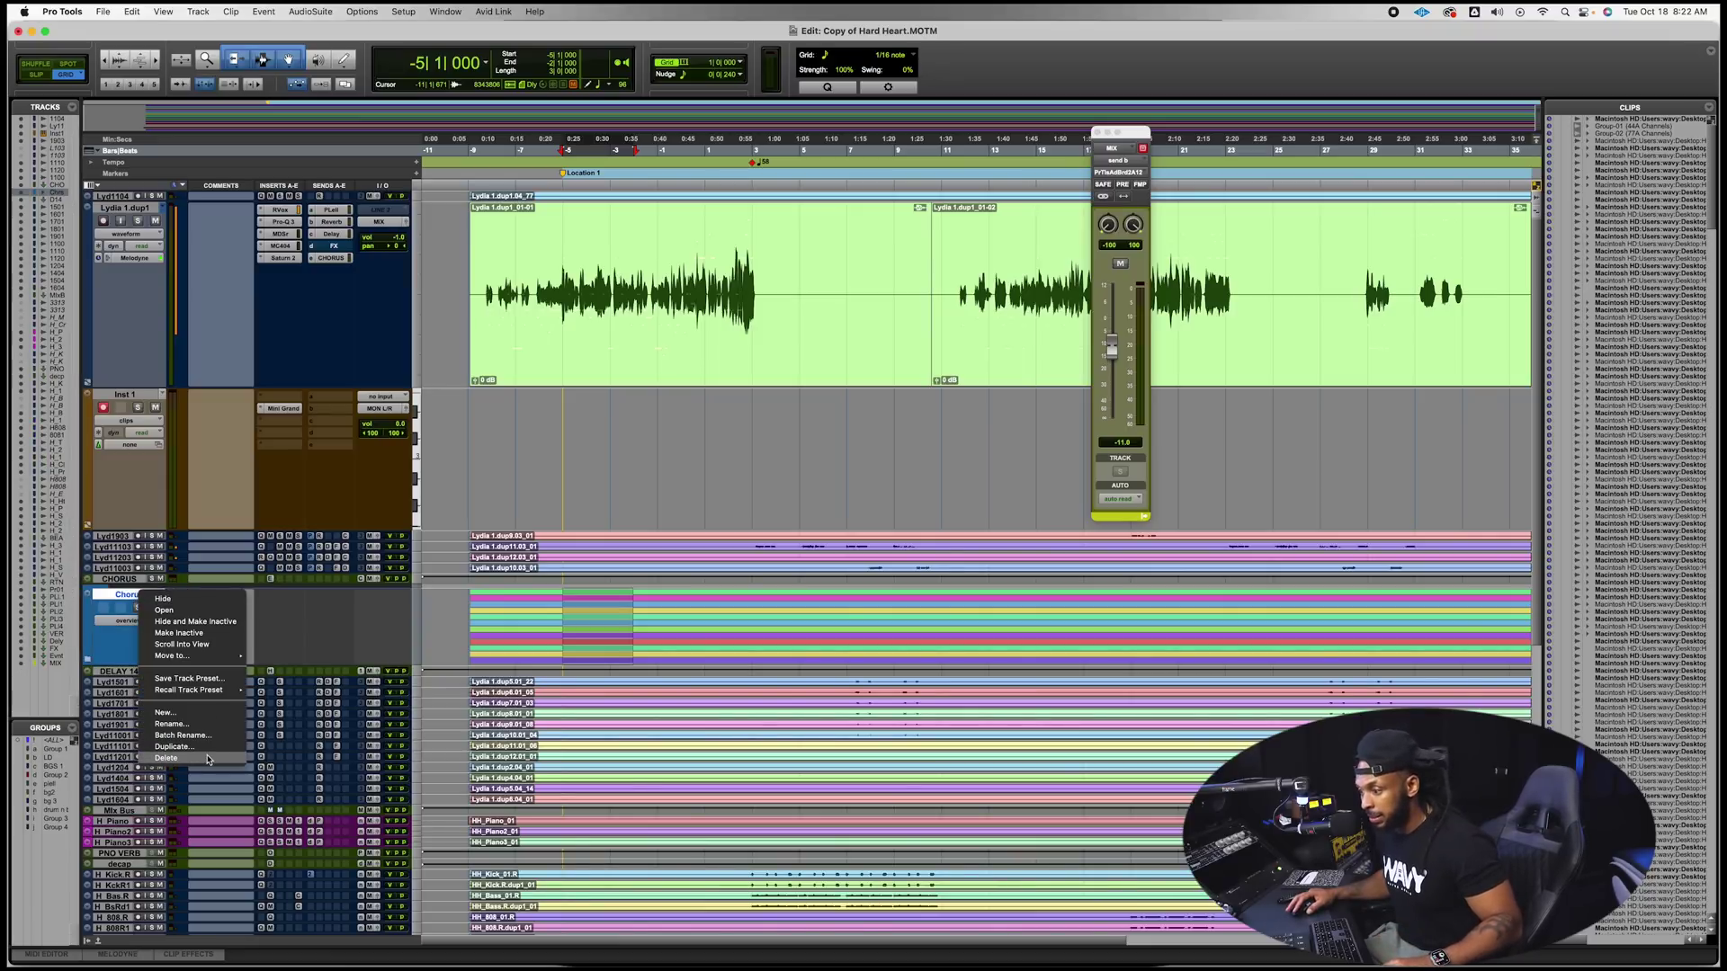
# - Delete the Chorus folder but keep its tracks, then select Lyd1203 through Lydia 1.dup4.01
pyautogui.click(171, 759)
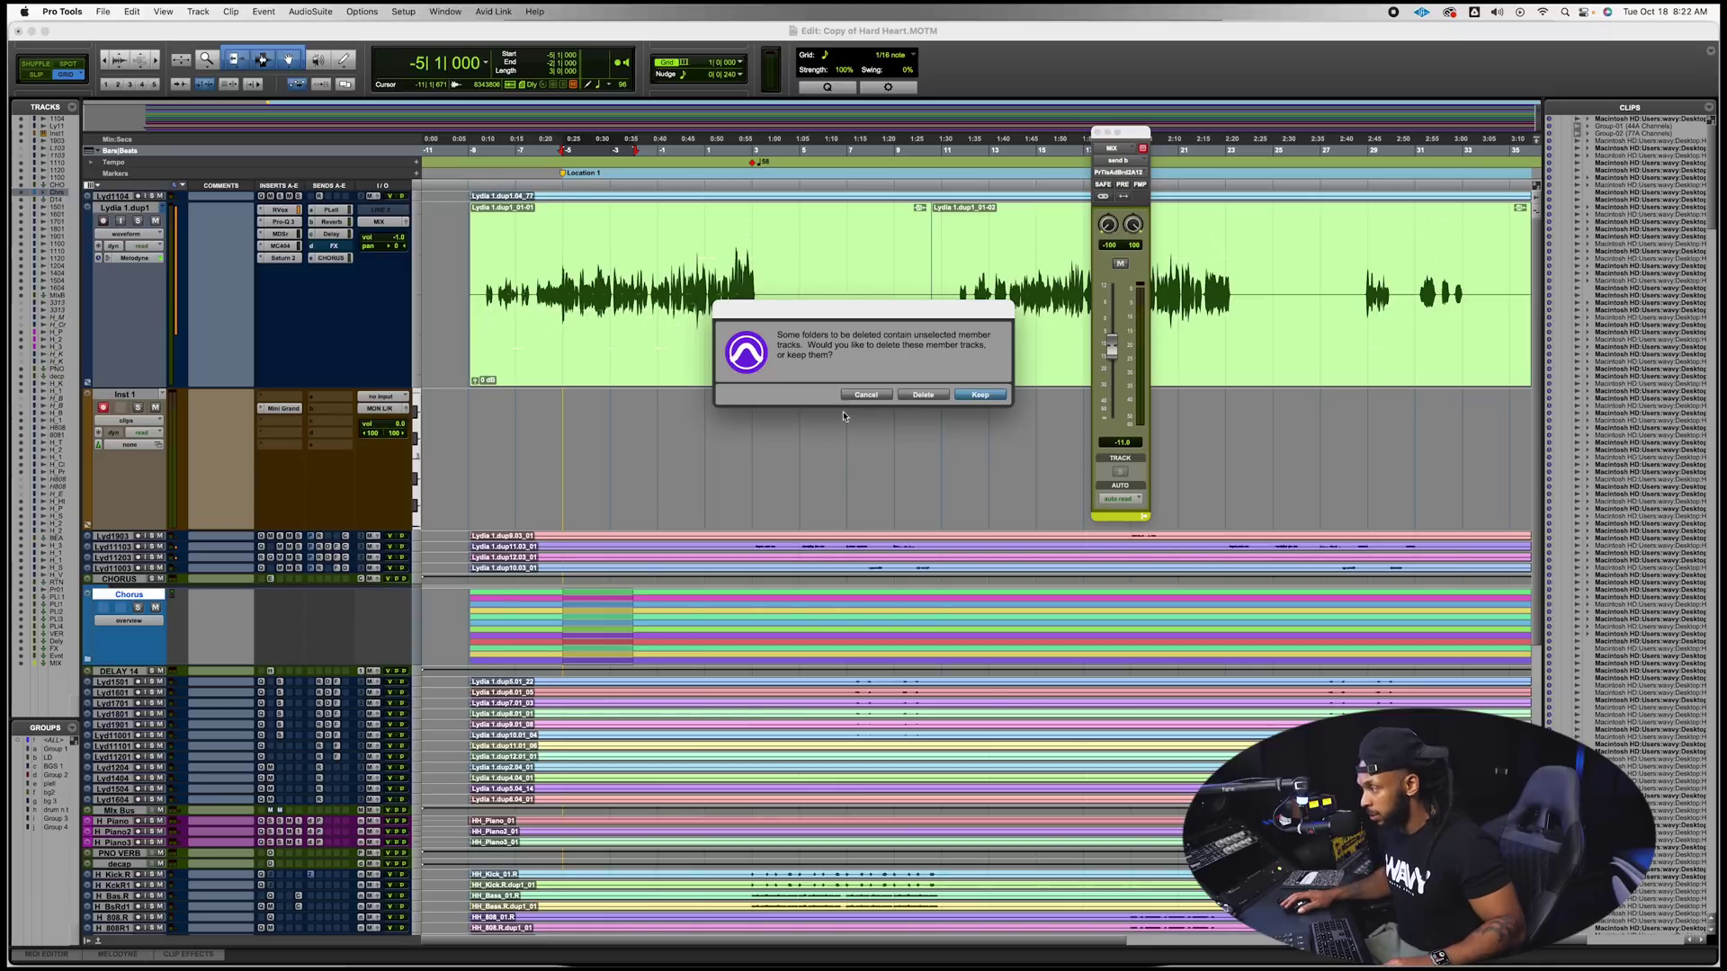
pyautogui.click(978, 395)
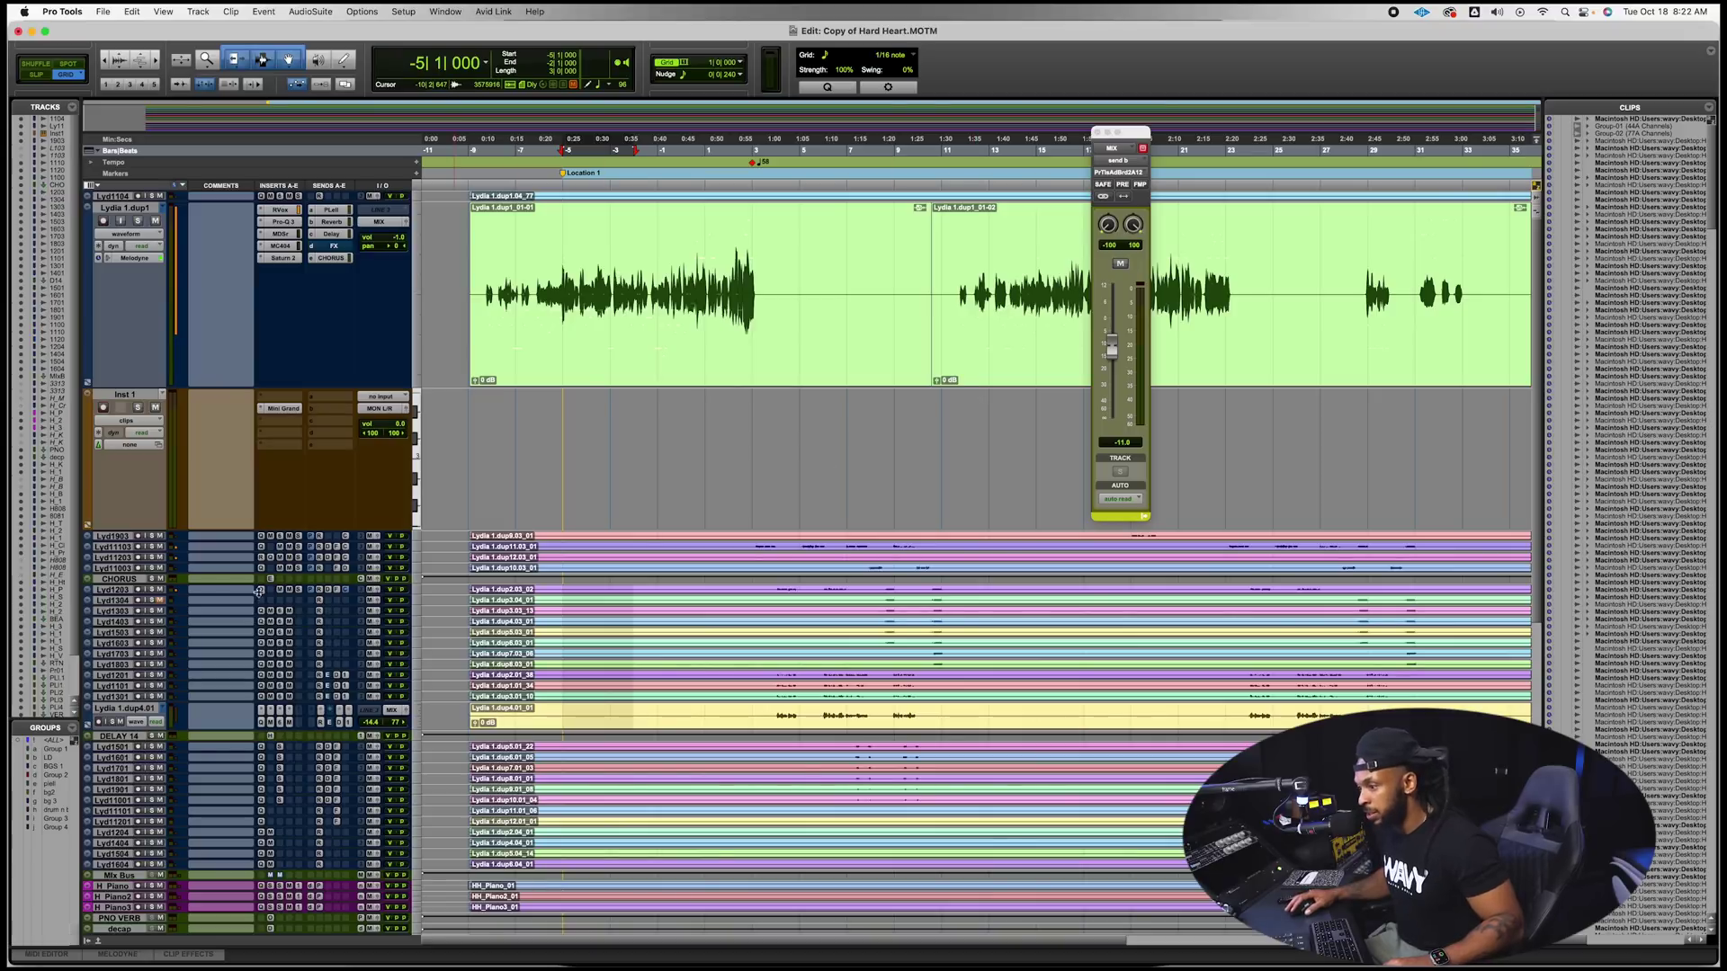
pyautogui.click(120, 590)
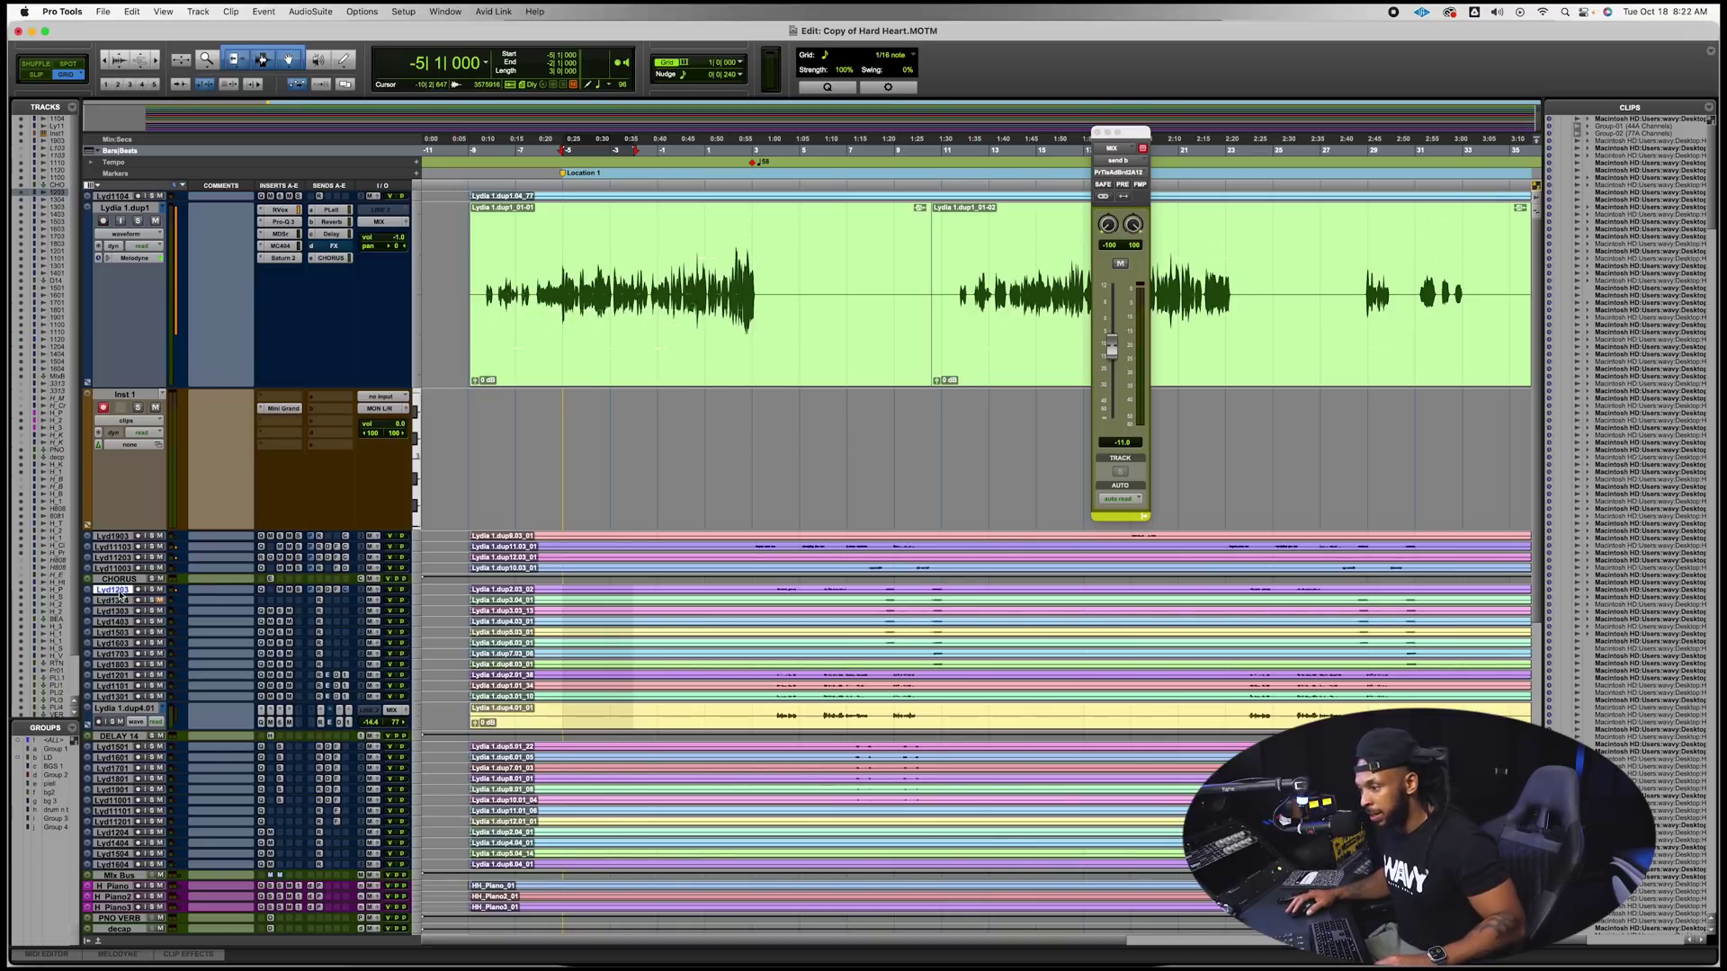
pyautogui.keyDown('shift'); pyautogui.click(126, 708); pyautogui.keyUp('shift')
# - Move the selected tracks into a new Stereo Routing Folder named HOOK, then show the Mix window
pyautogui.rightClick(153, 711)
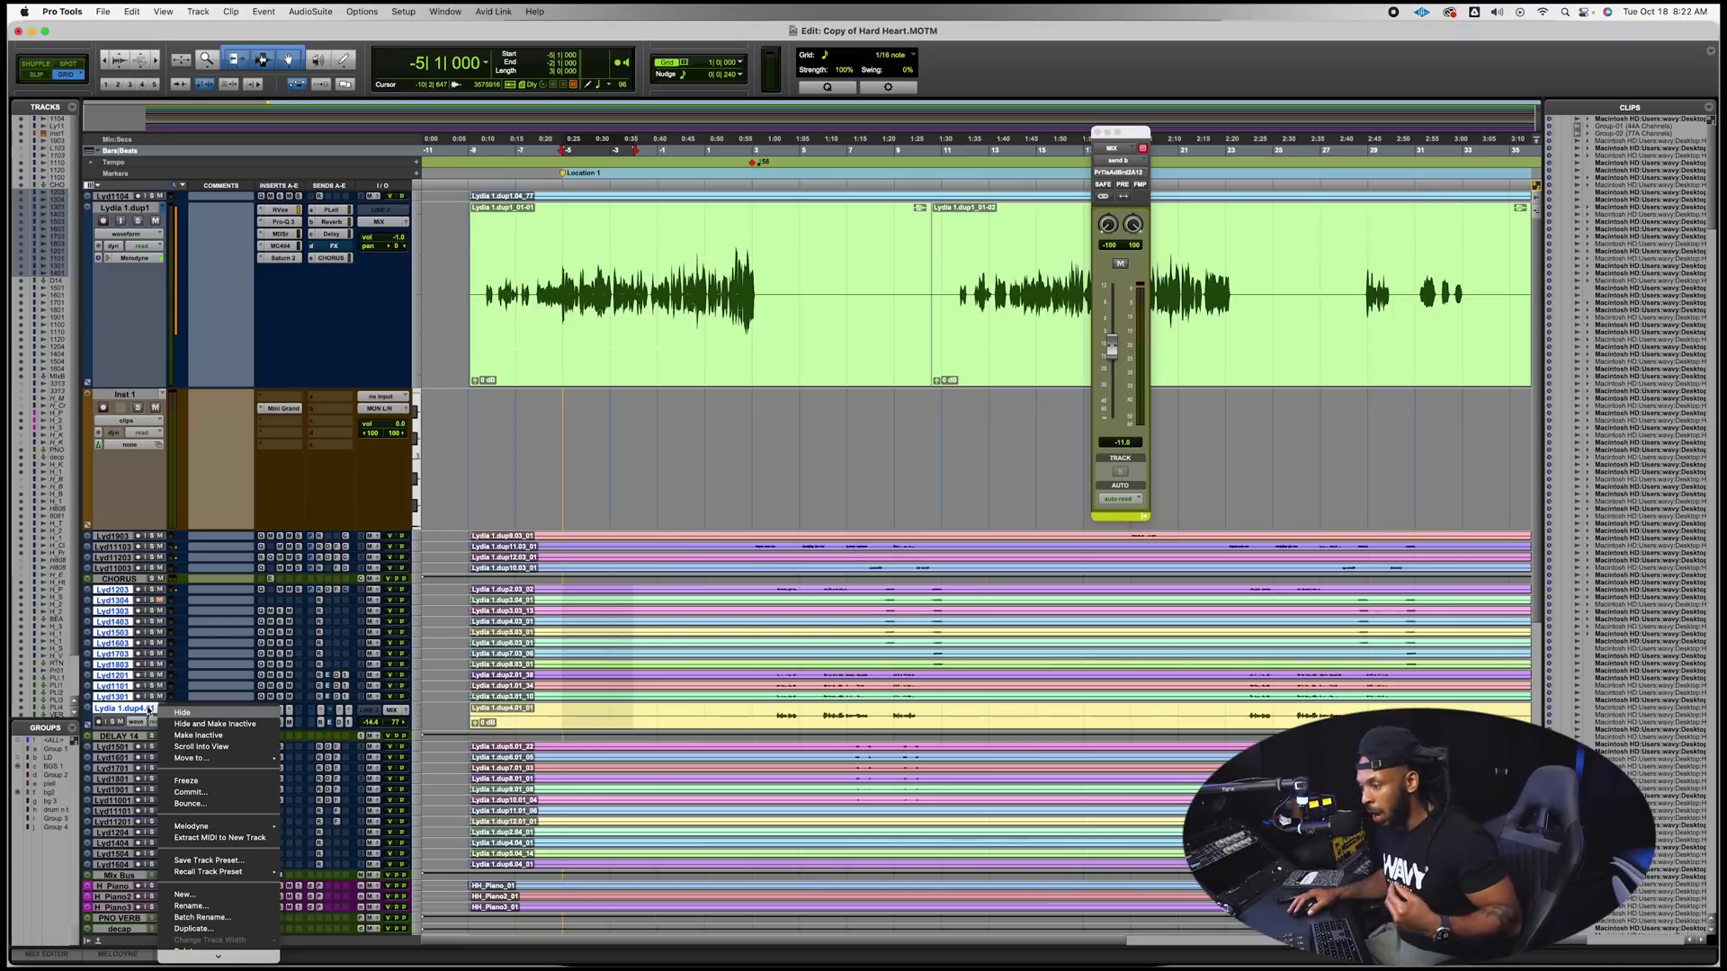
pyautogui.moveTo(225, 758)
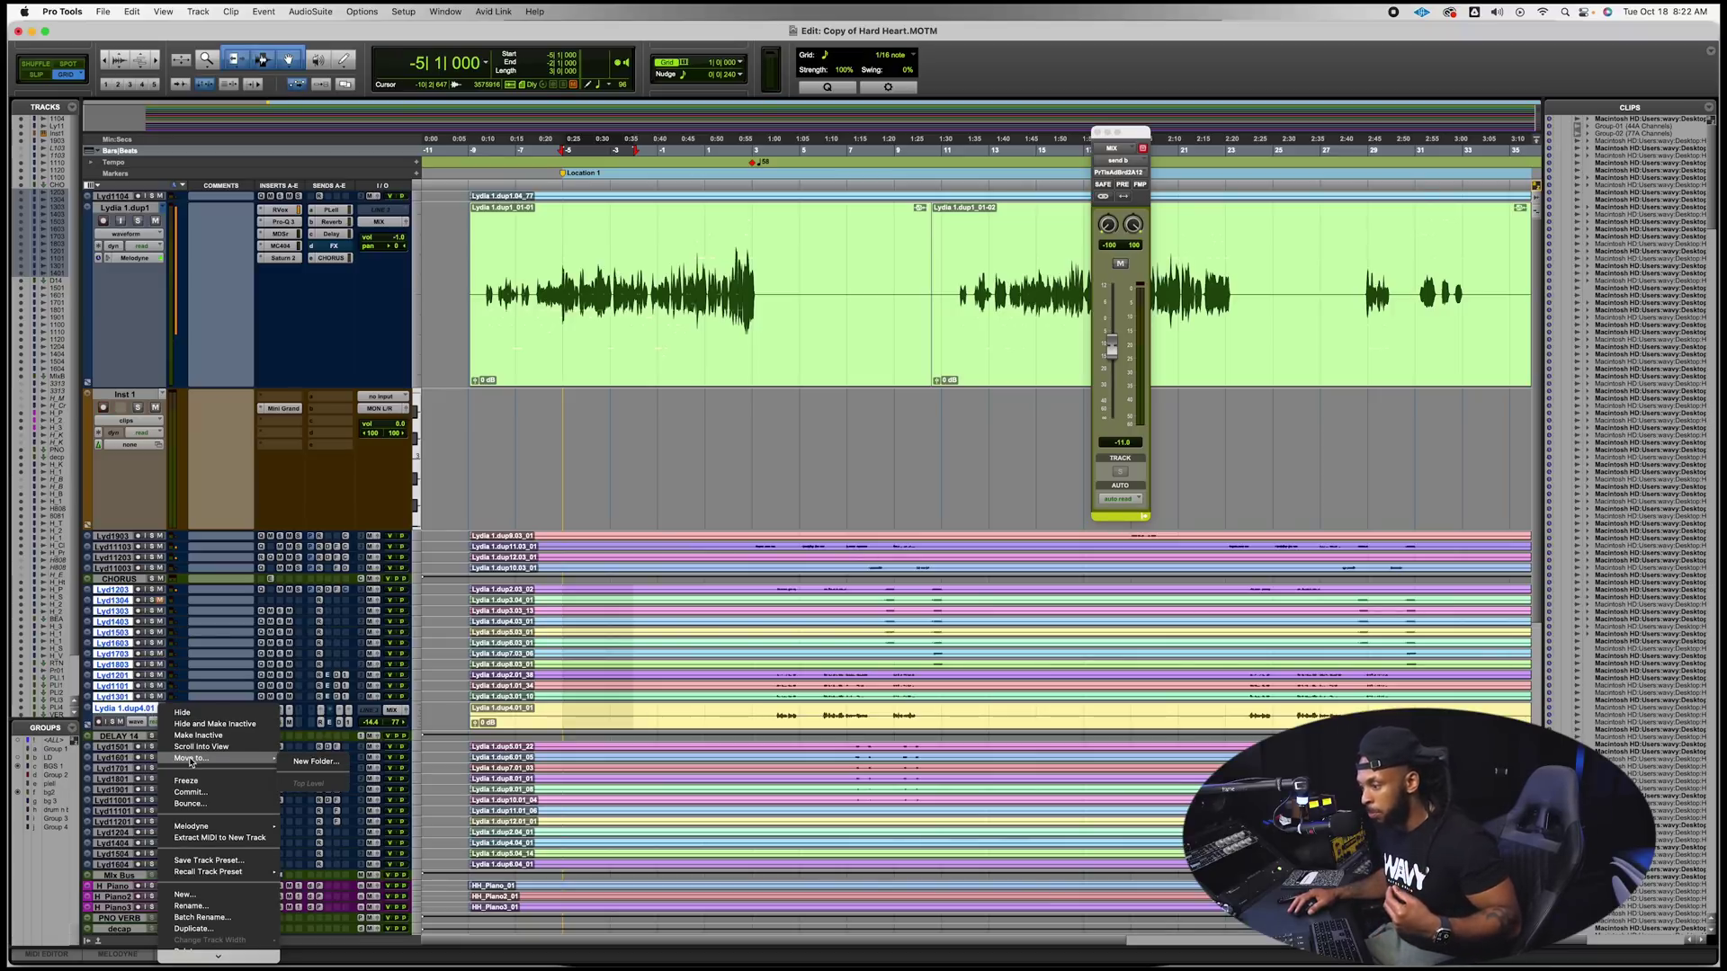
pyautogui.click(315, 762)
pyautogui.click(775, 344)
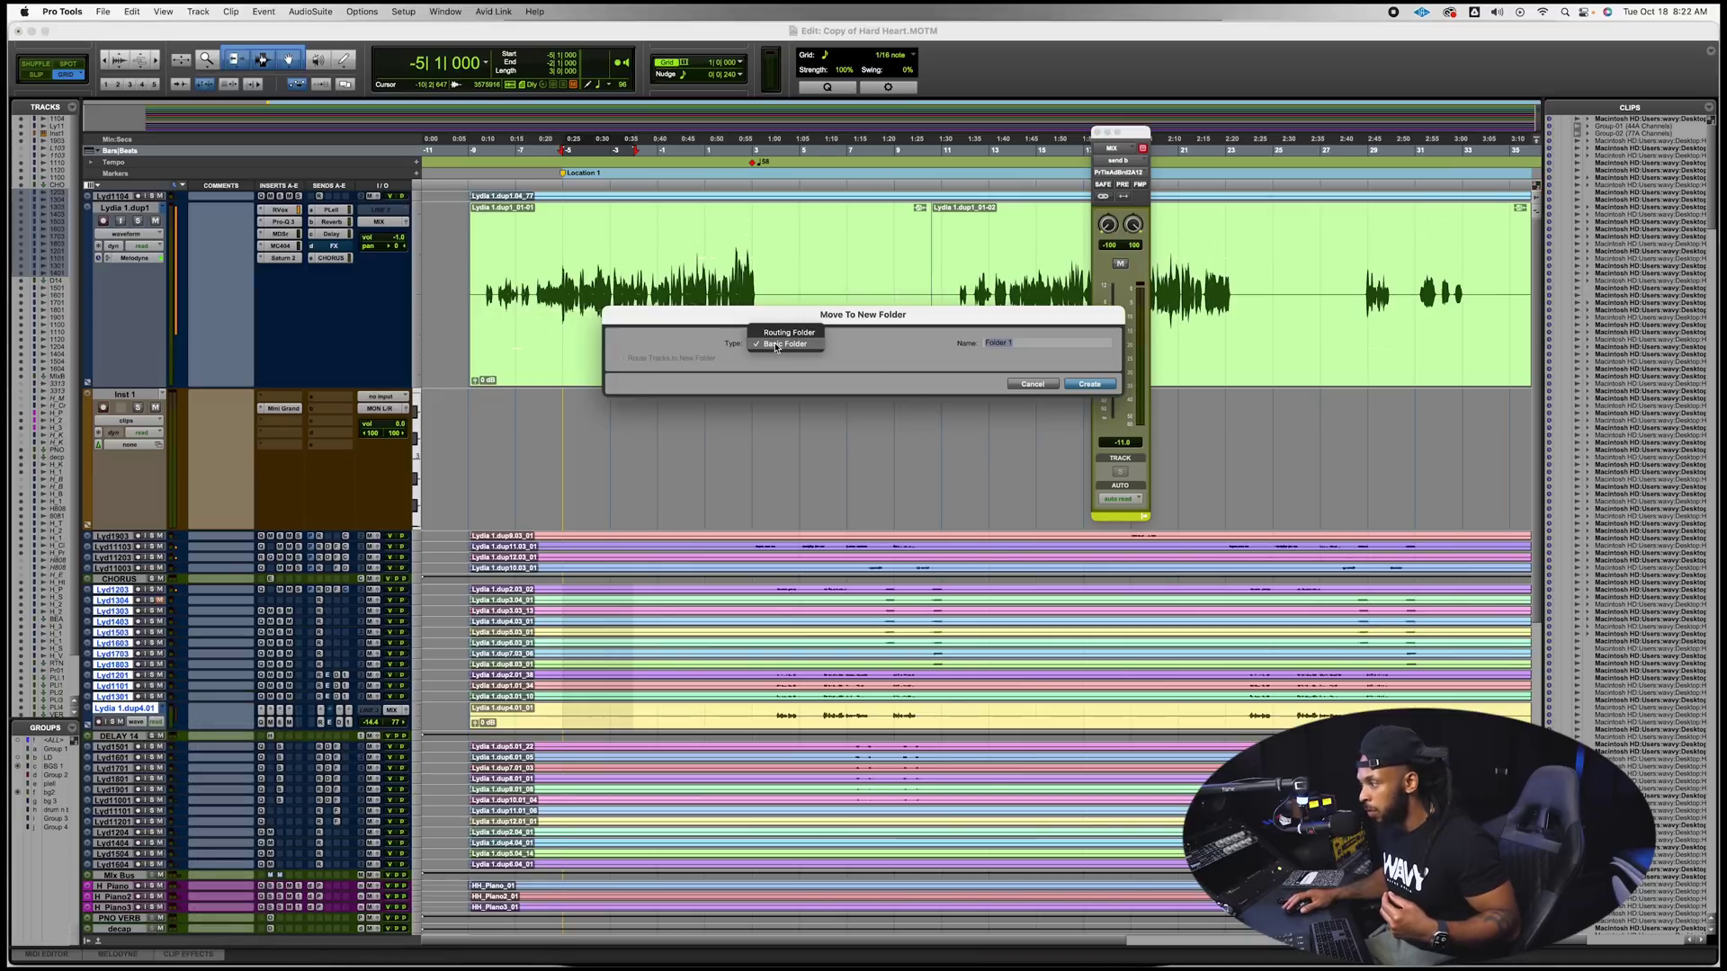
pyautogui.click(777, 332)
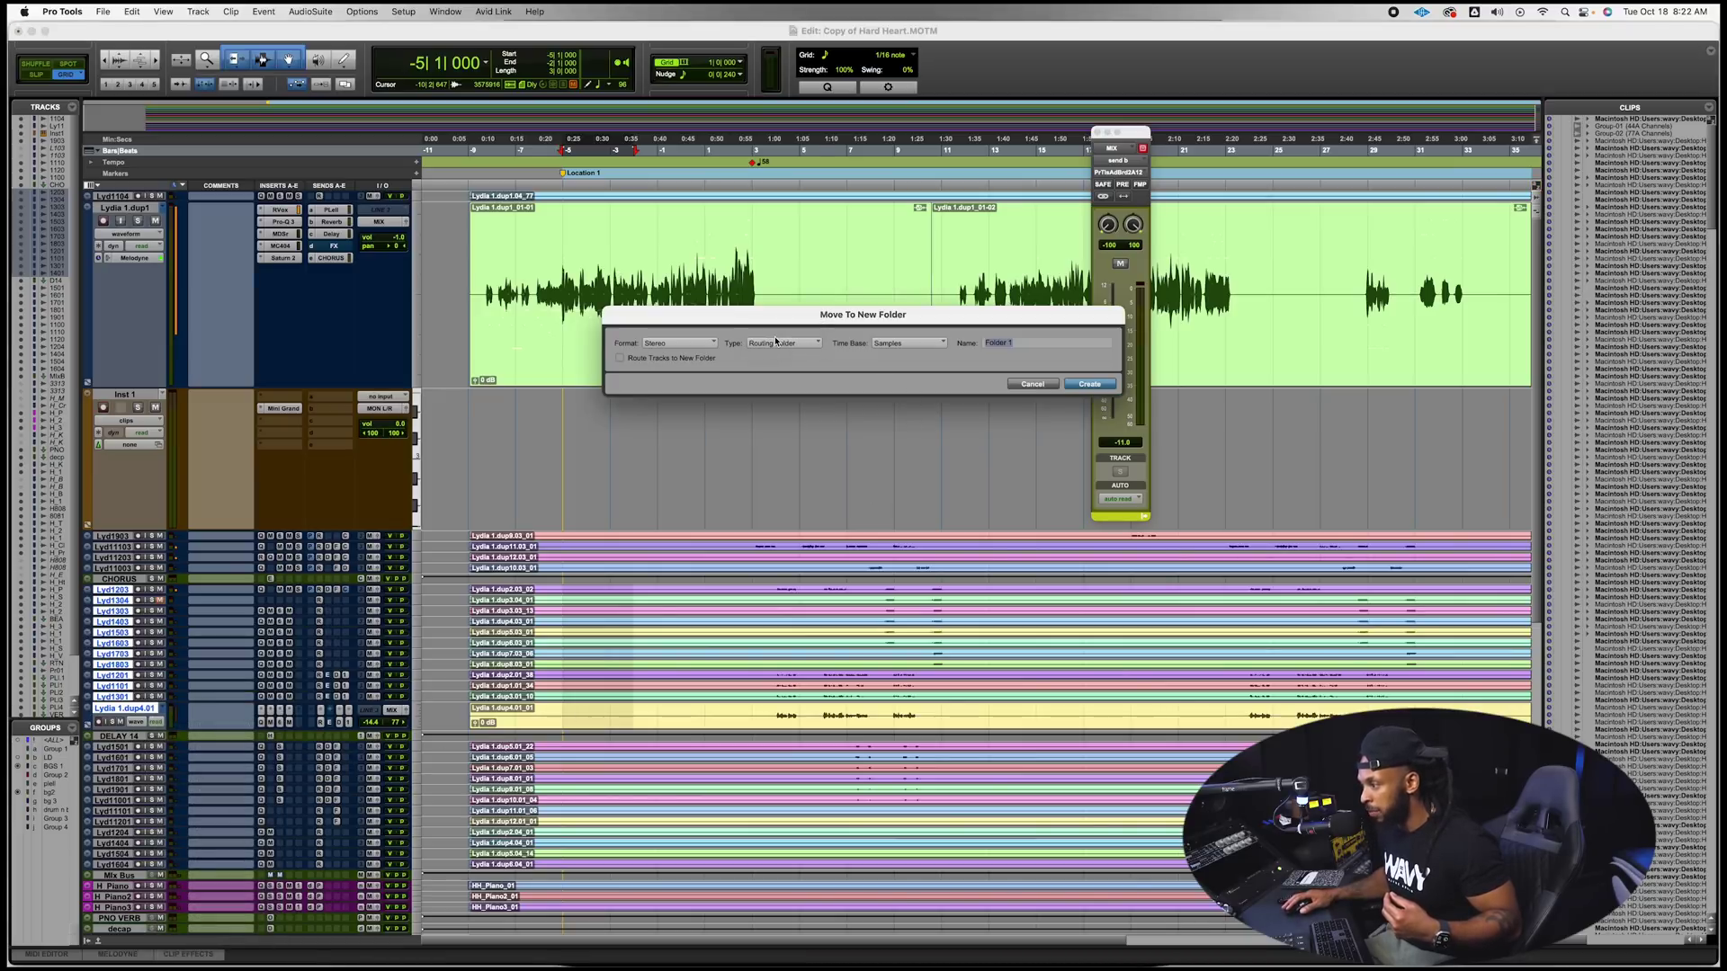
pyautogui.click(667, 345)
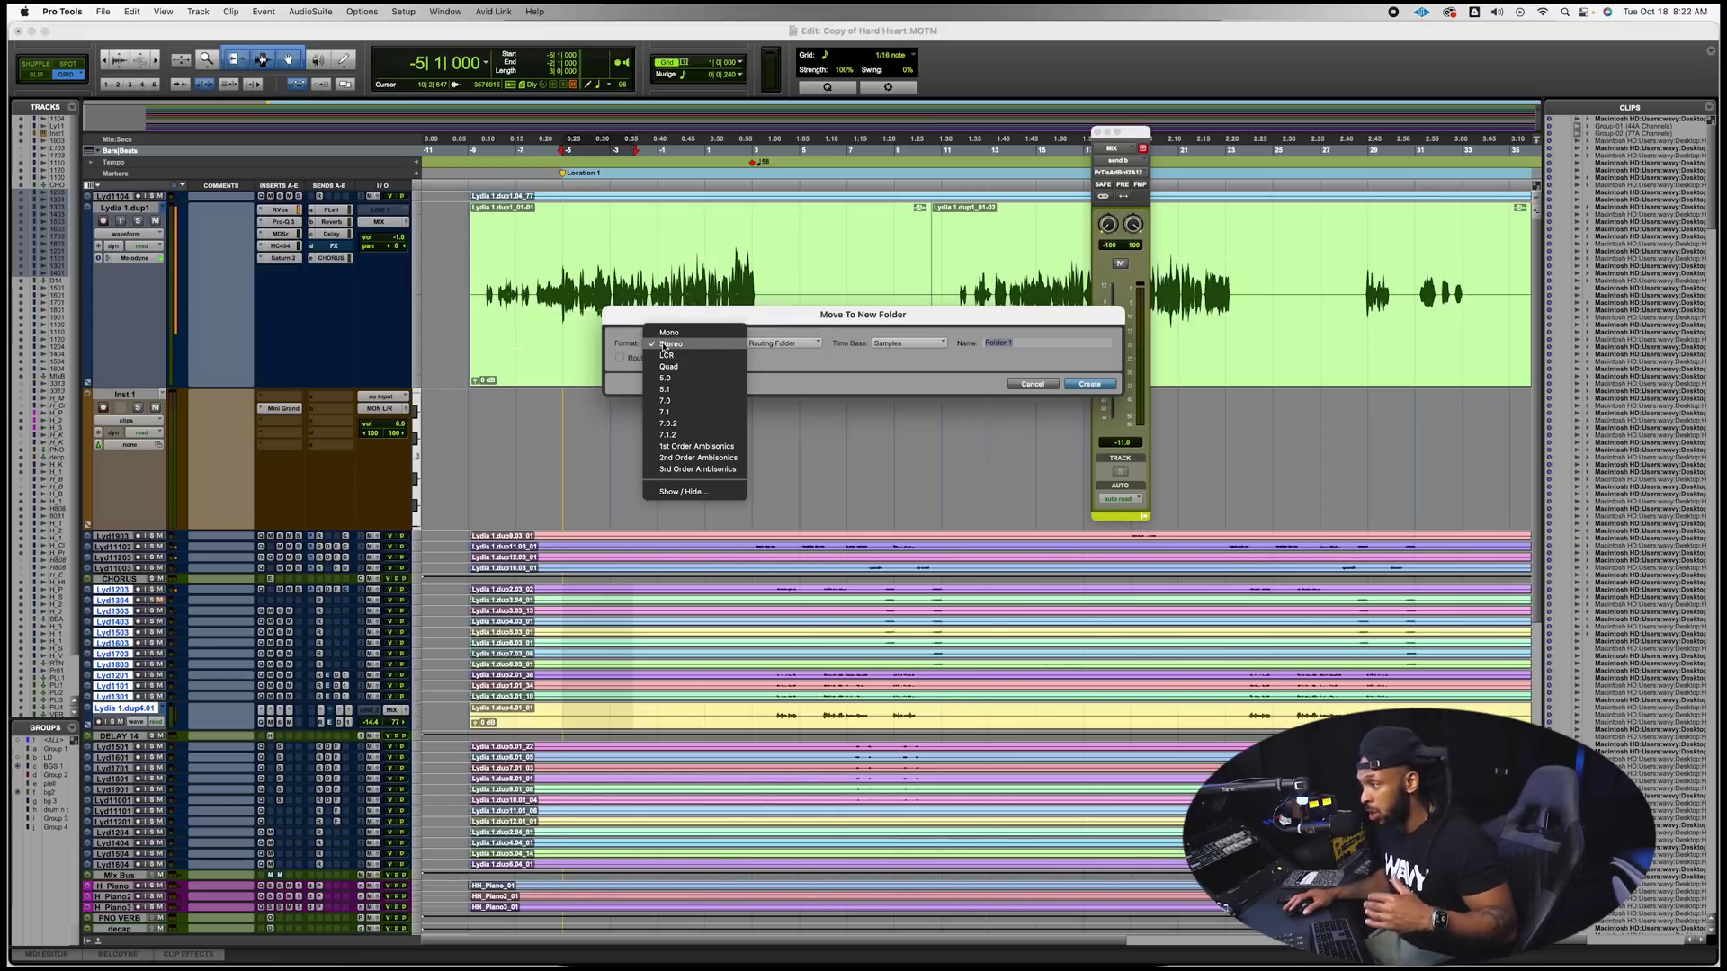
pyautogui.click(666, 343)
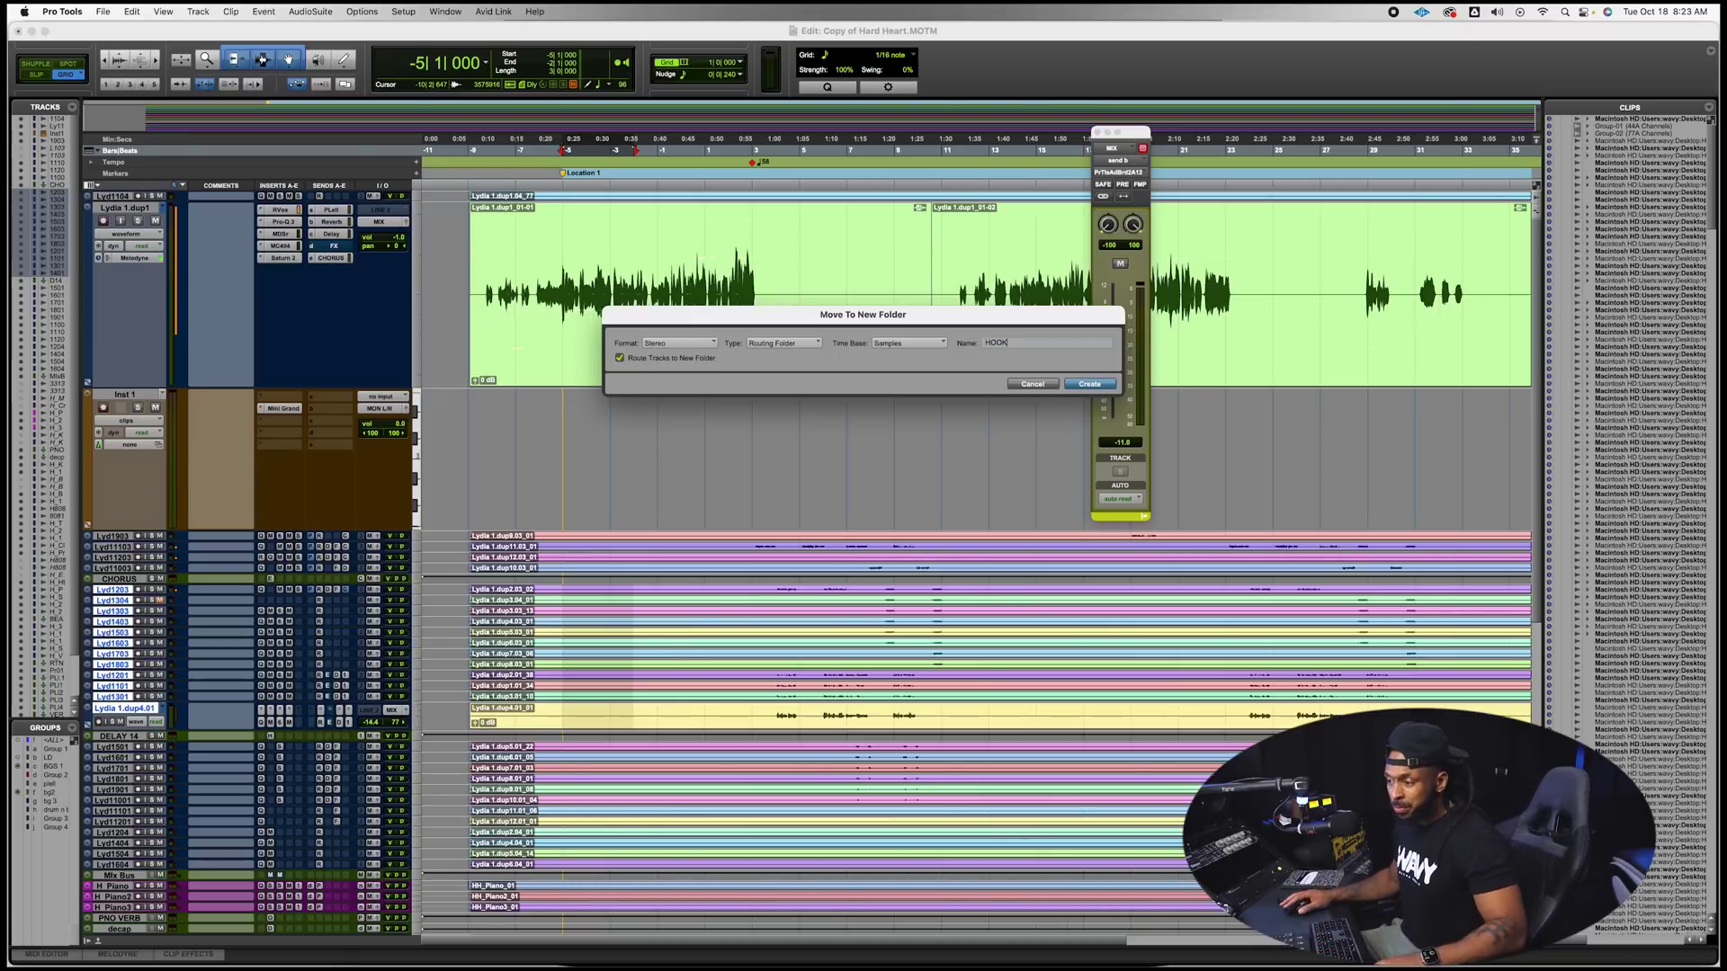
pyautogui.press('Return')
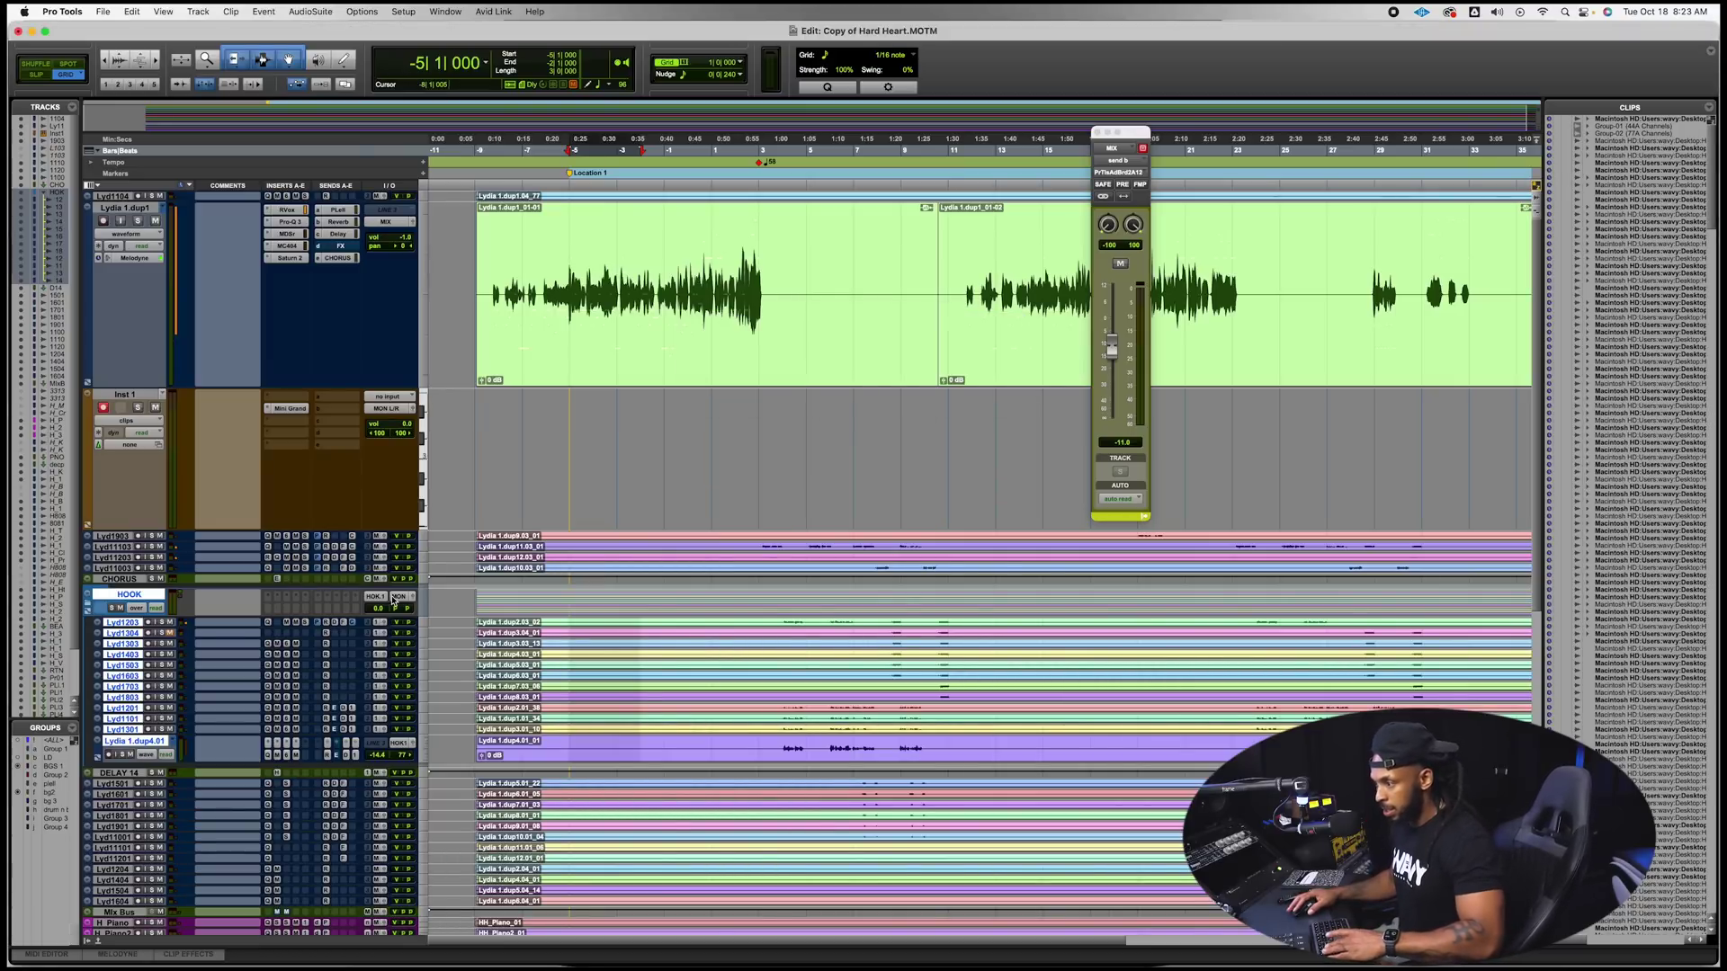
pyautogui.press('super+equal')
# - Close the floating output window in the mixer and collapse the HOOK folder strip
pyautogui.hscroll(-3, 774, 355)
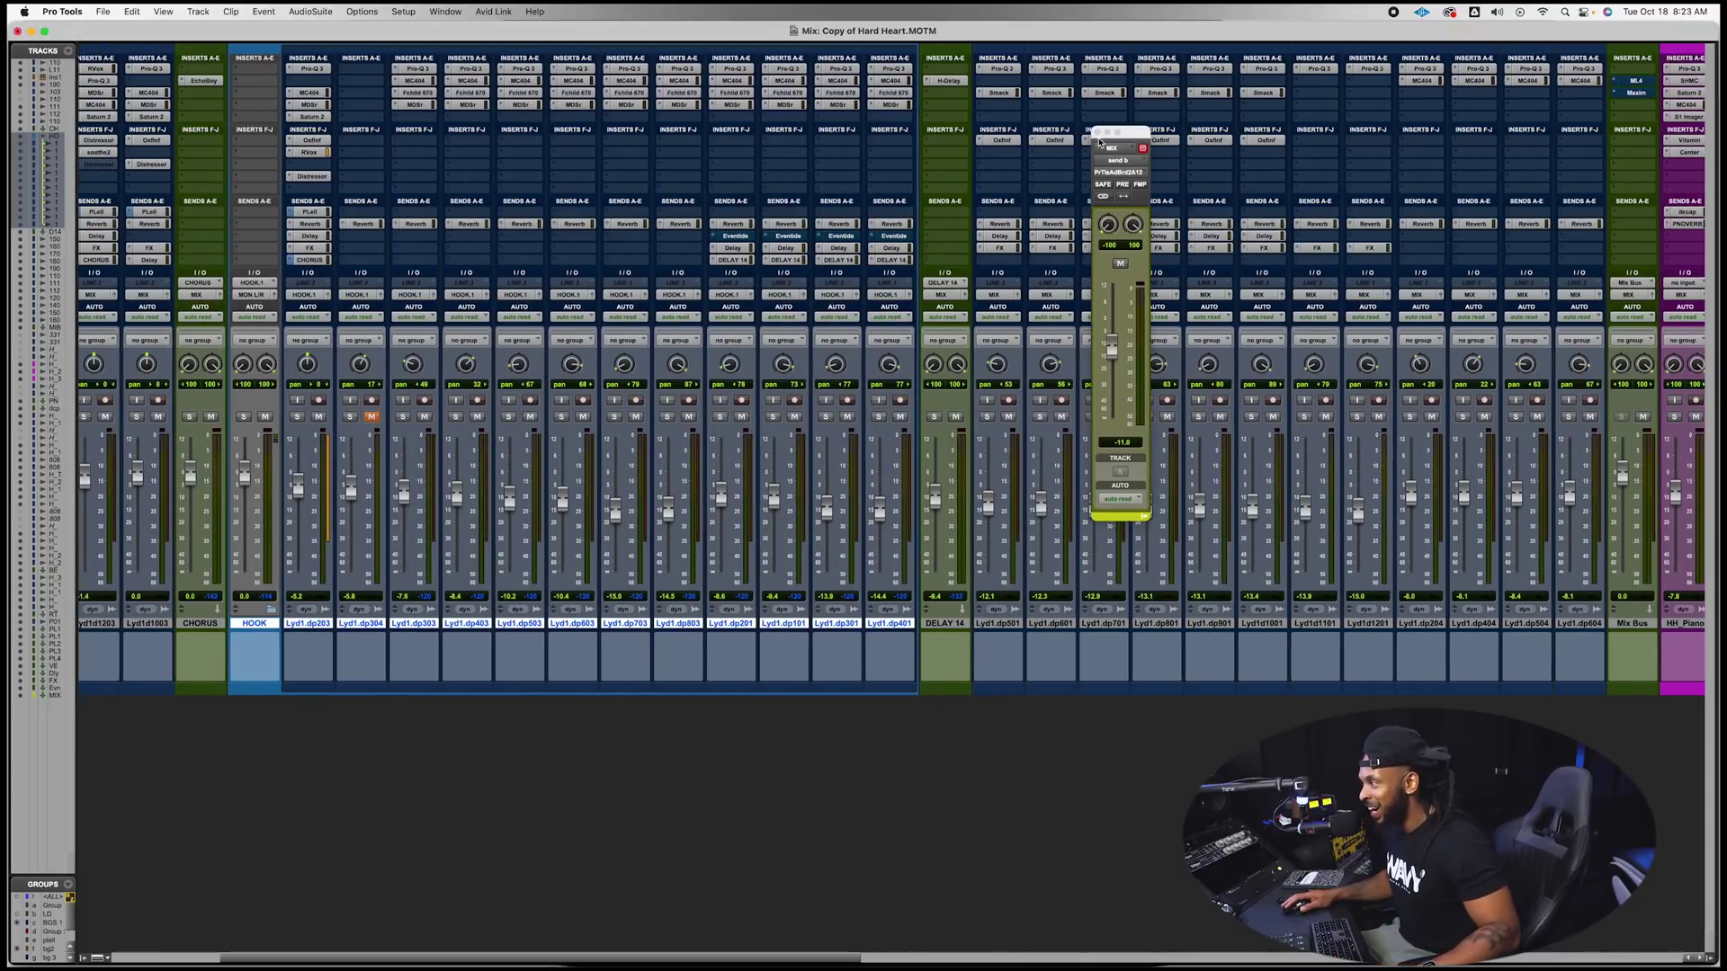
pyautogui.click(1097, 134)
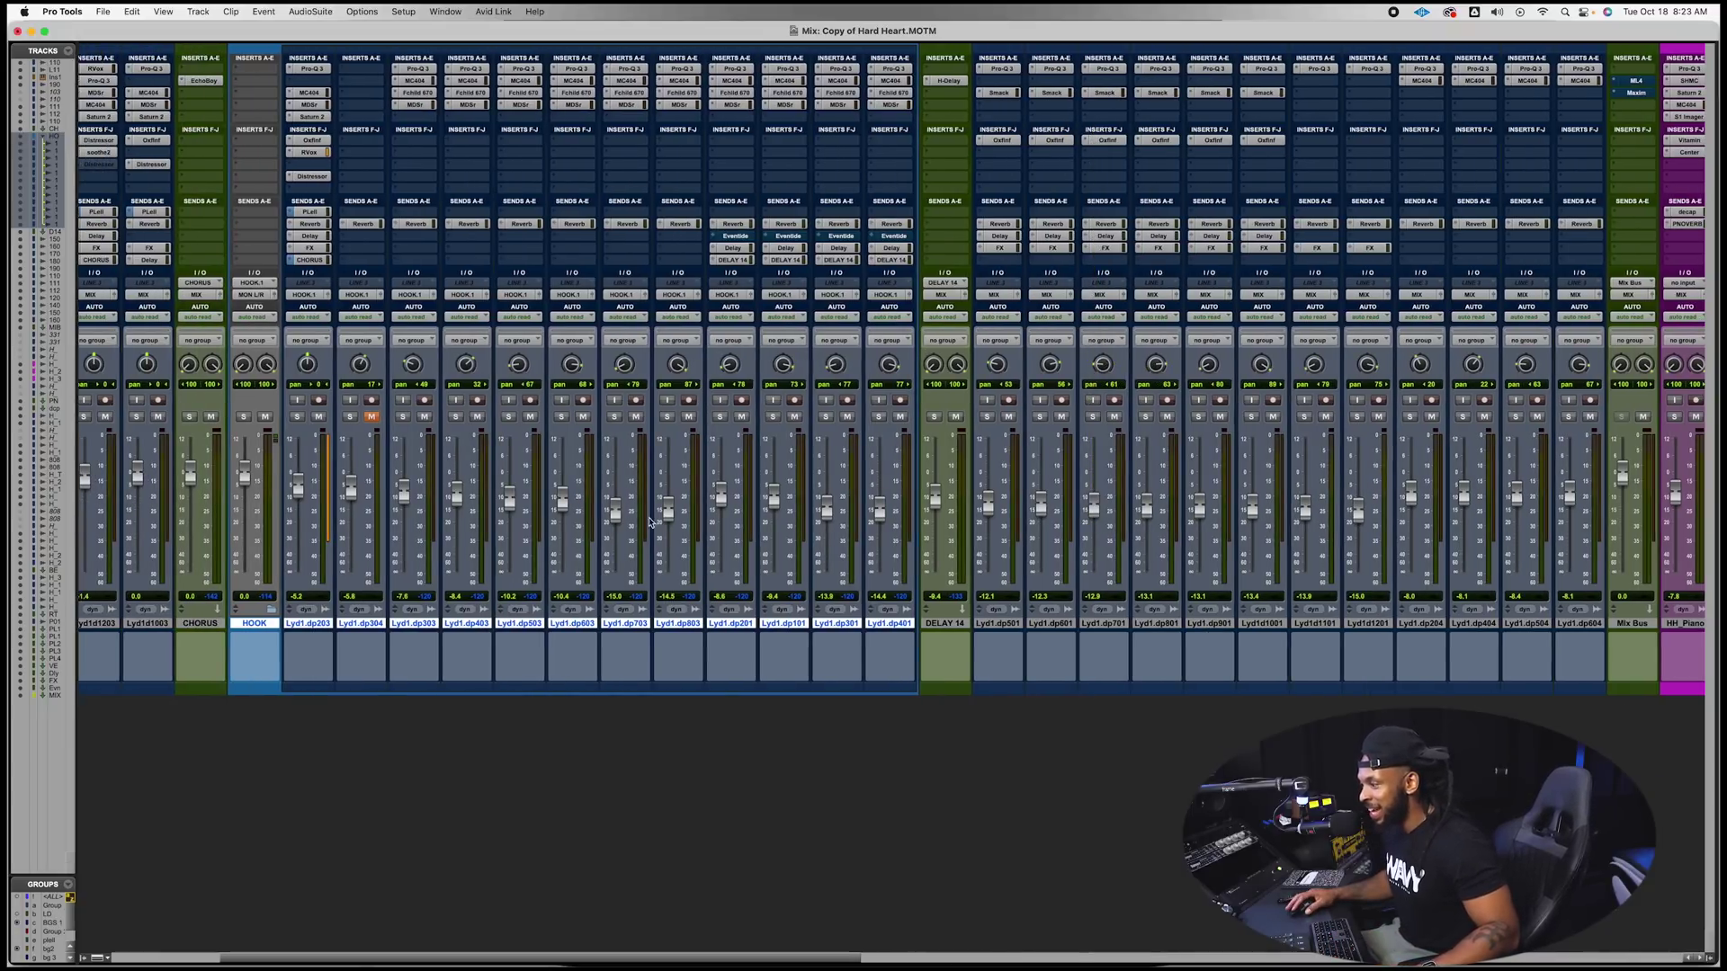
pyautogui.click(269, 614)
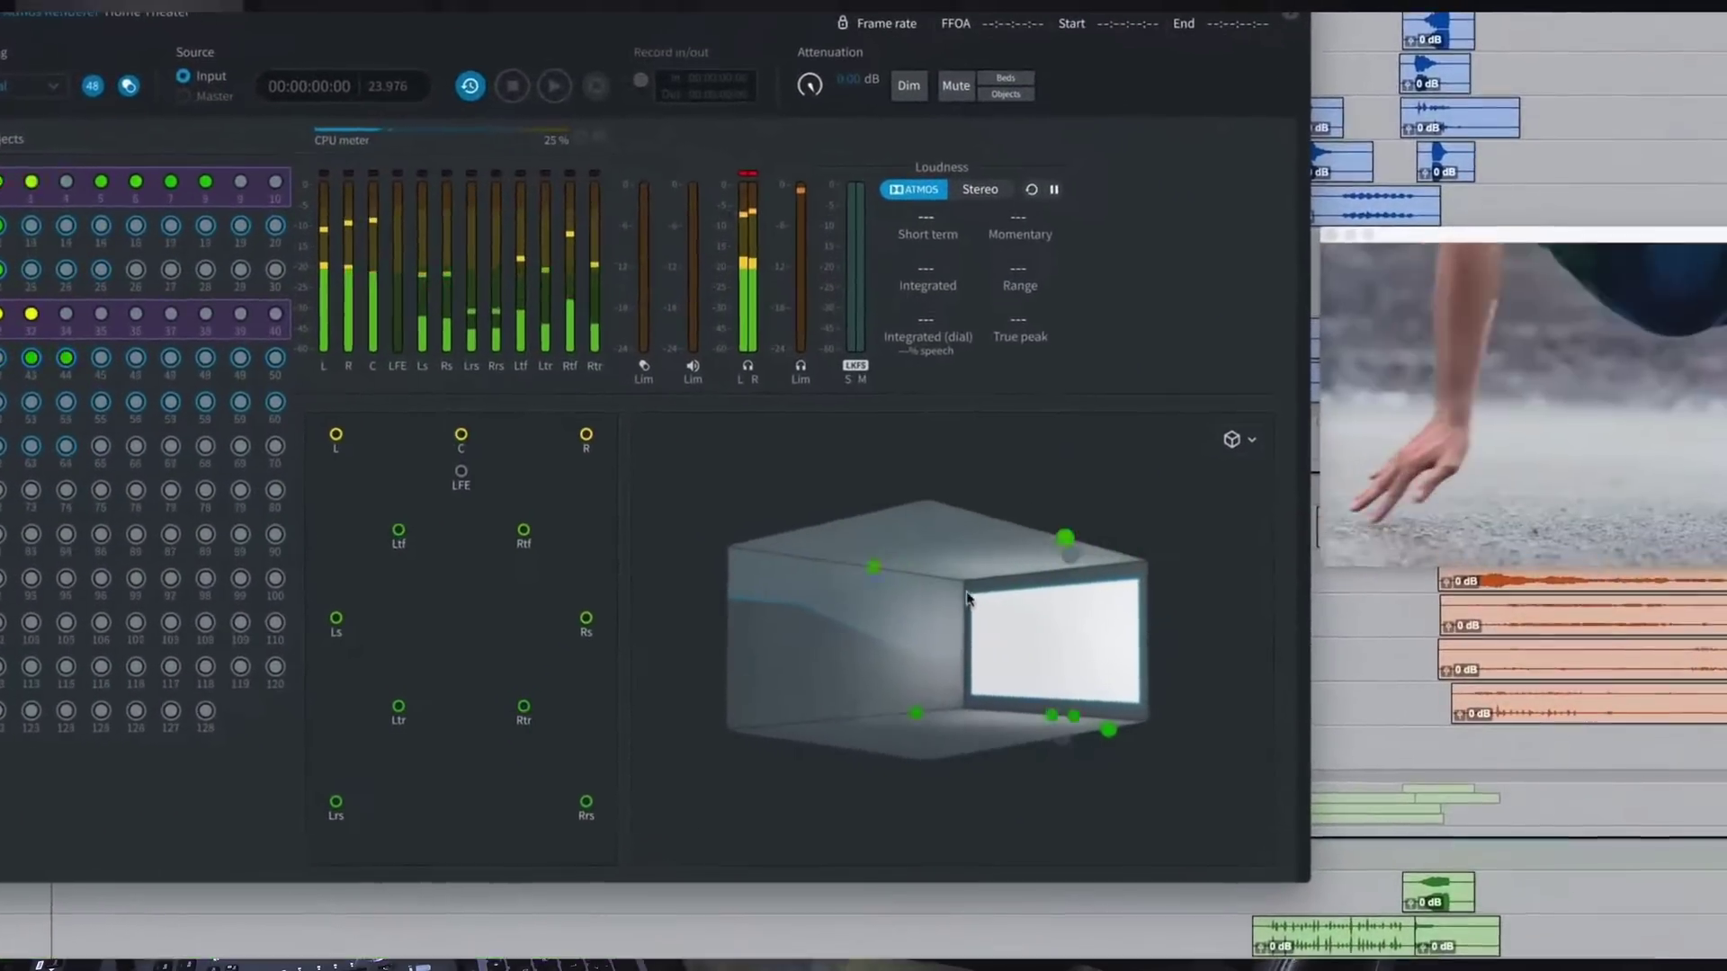
# - Orbit the Dolby Atmos Renderer's 3-D room view to see where the objects sit
pyautogui.moveTo(967, 599); pyautogui.dragTo(1083, 627)
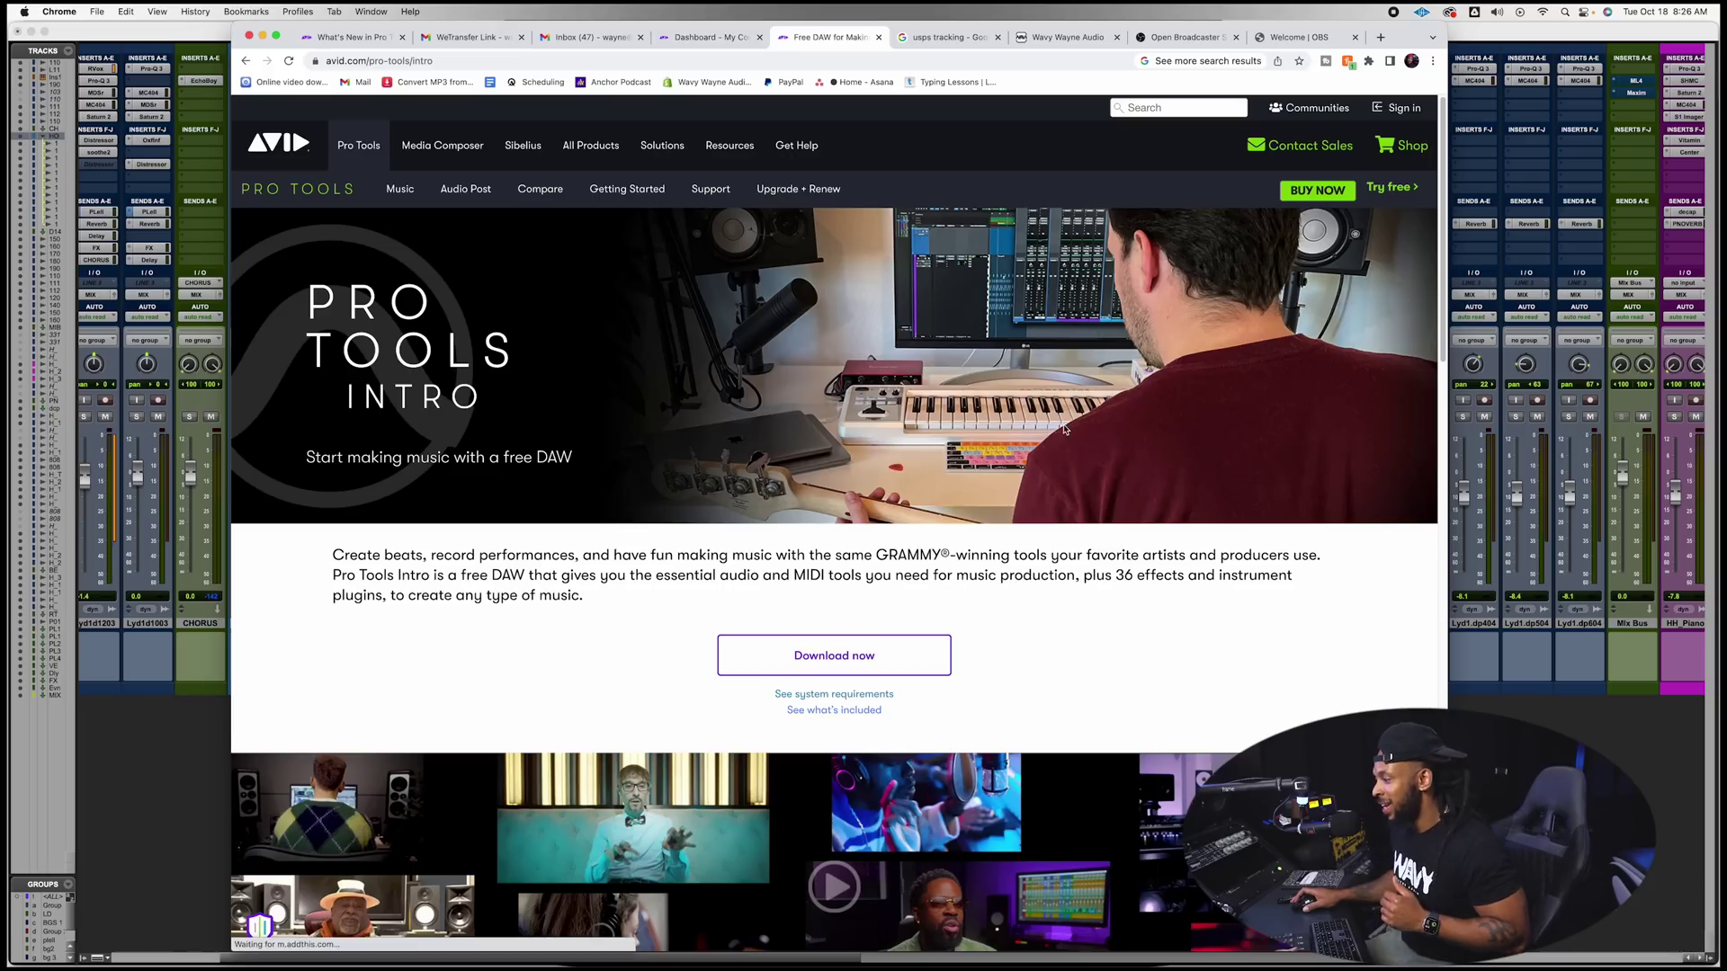
# - Scroll up and down the avid.com Pro Tools Intro page to read its editing and mixing features
pyautogui.scroll(-5, 1064, 428)
pyautogui.scroll(5, 1064, 429)
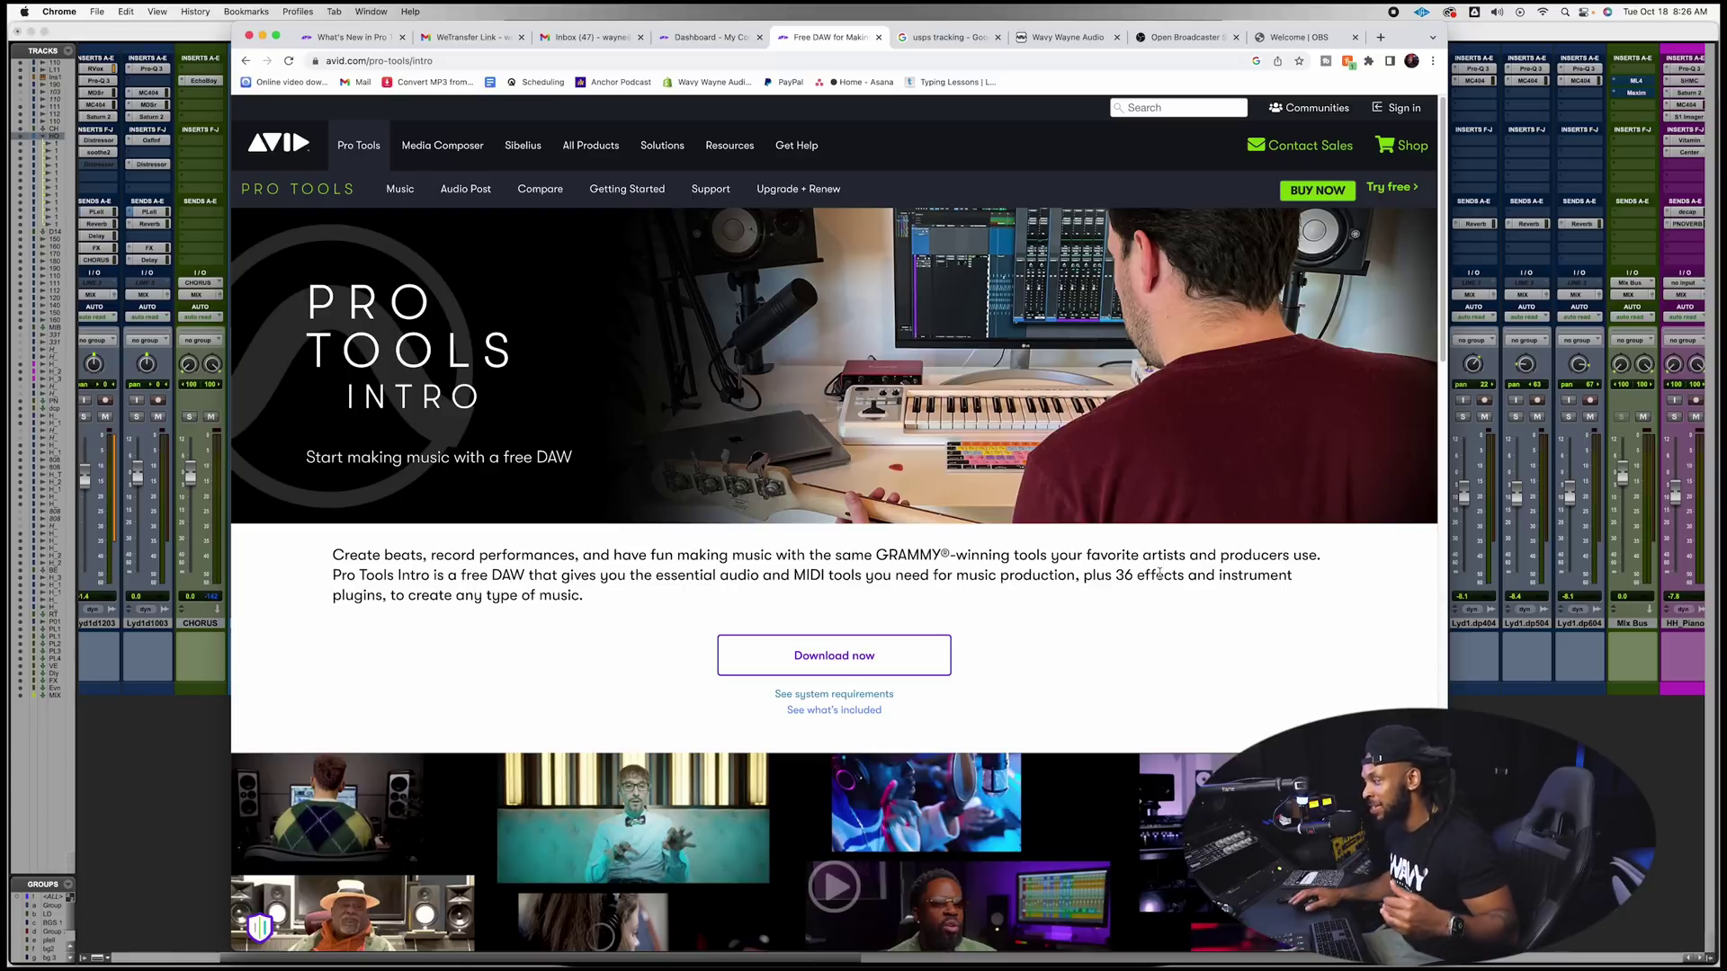
pyautogui.scroll(-10, 913, 594)
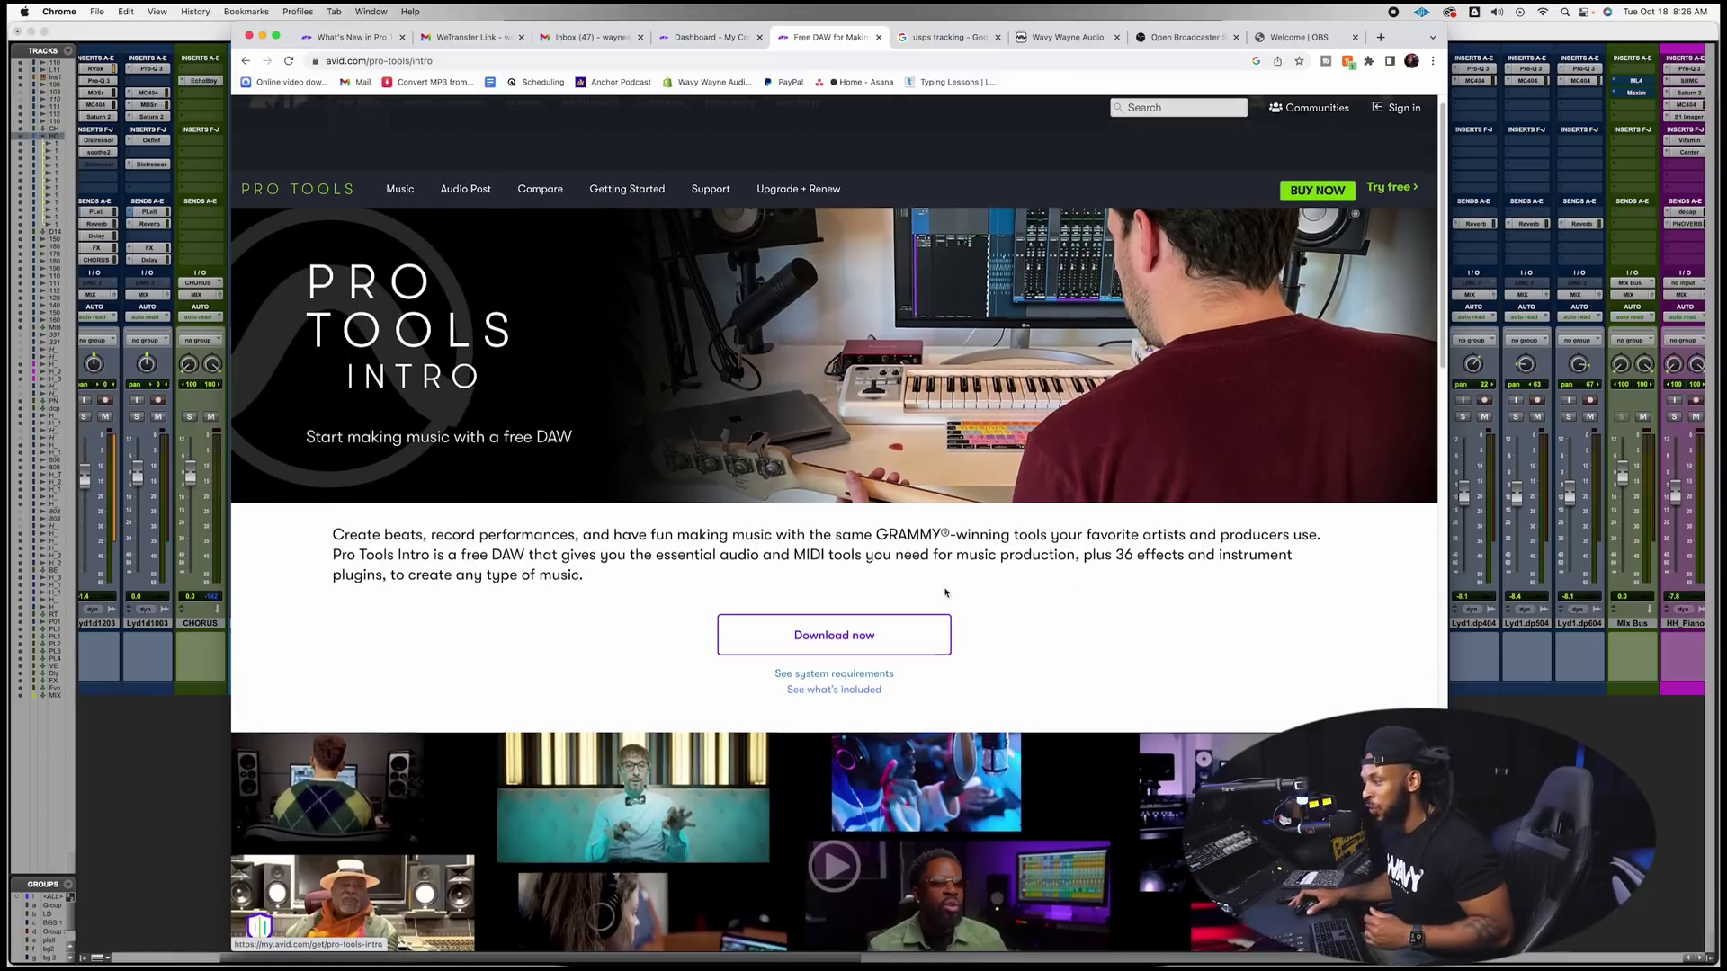
pyautogui.scroll(-1, 1116, 588)
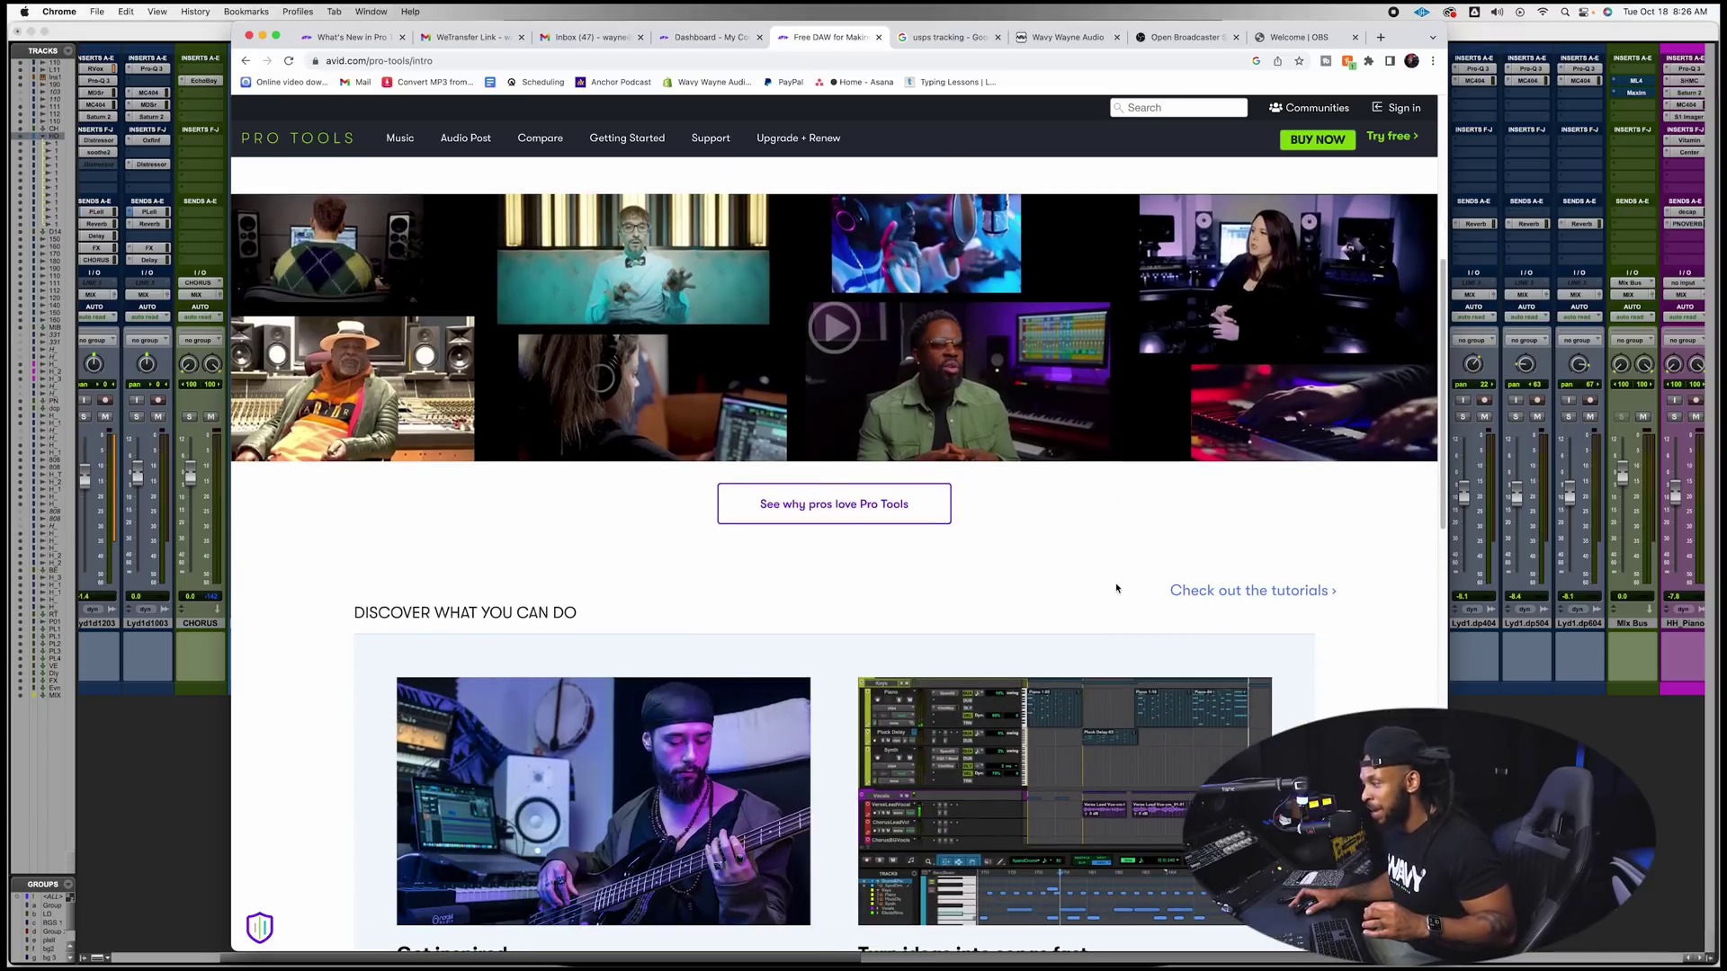
pyautogui.scroll(-2, 1117, 588)
pyautogui.scroll(-5, 1116, 588)
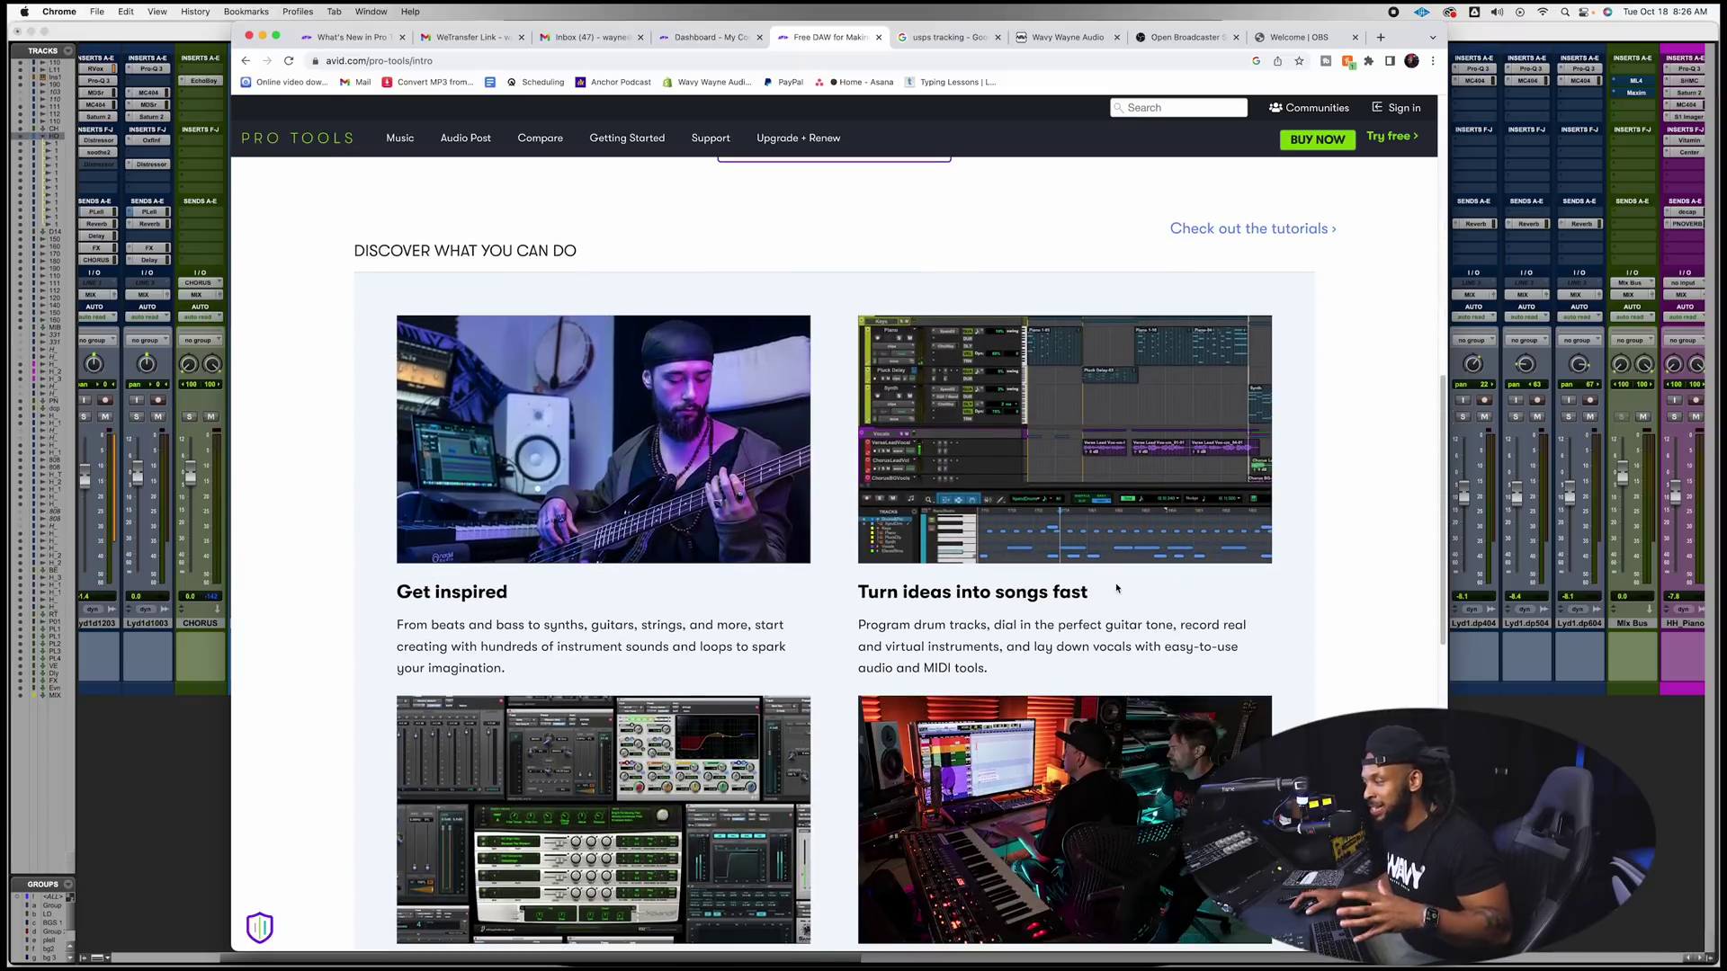
pyautogui.scroll(1, 1117, 588)
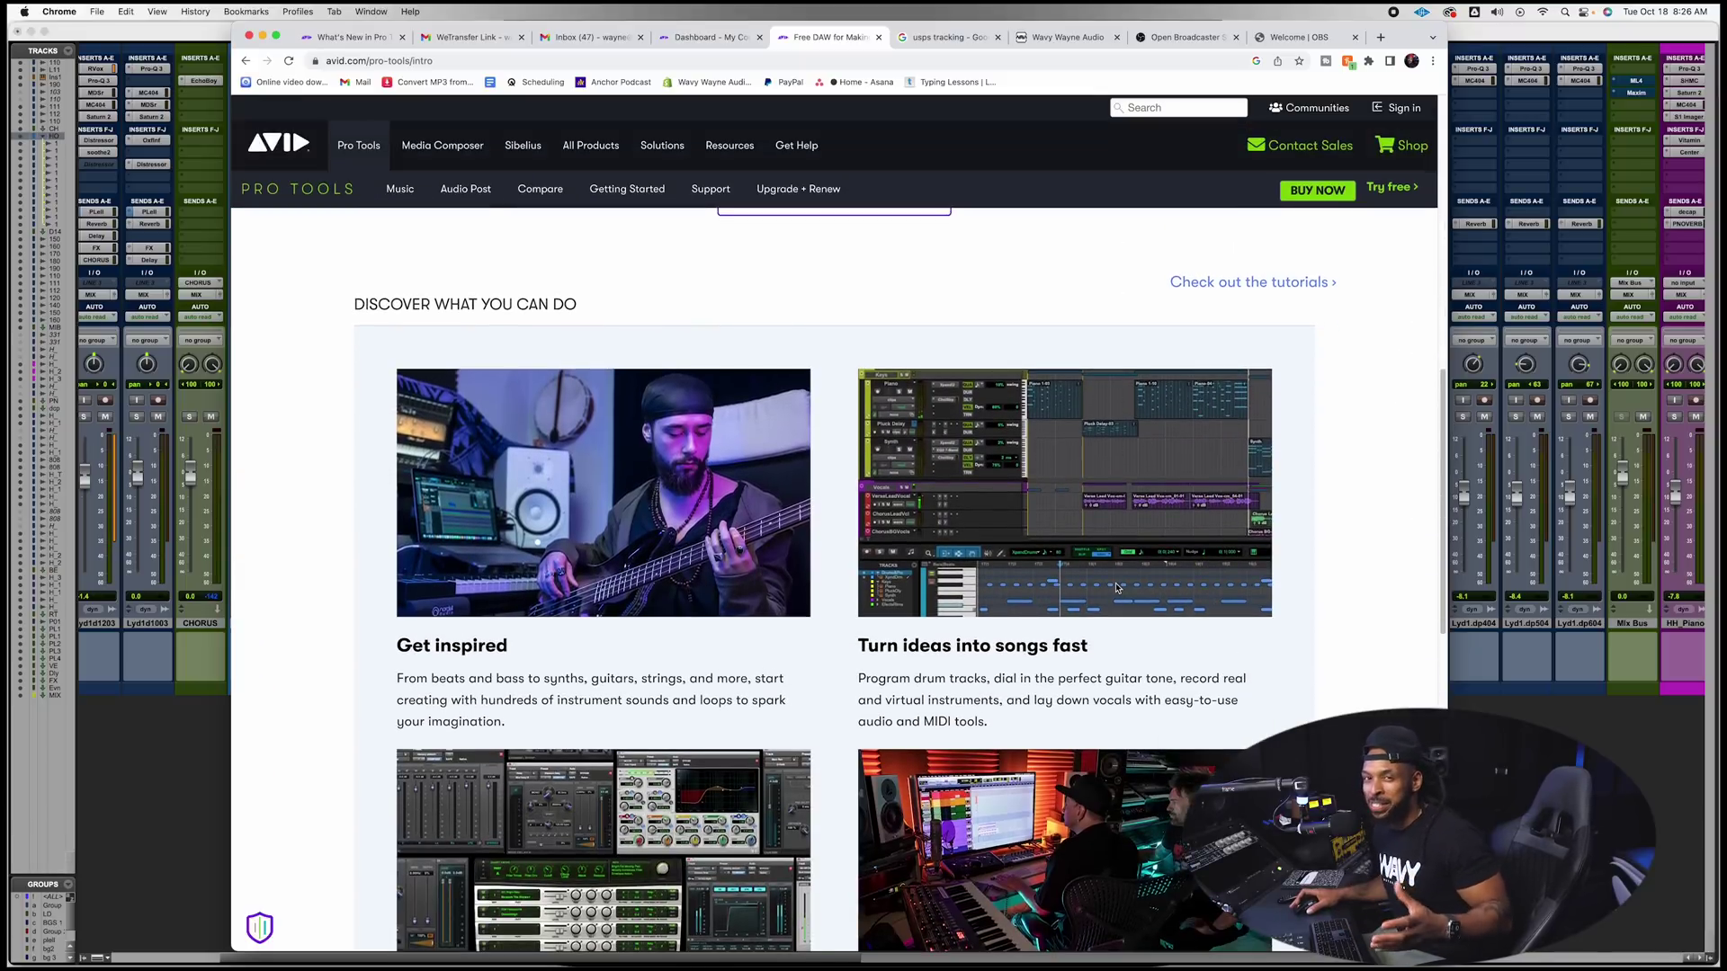
pyautogui.scroll(-12, 1116, 588)
pyautogui.scroll(15, 1116, 588)
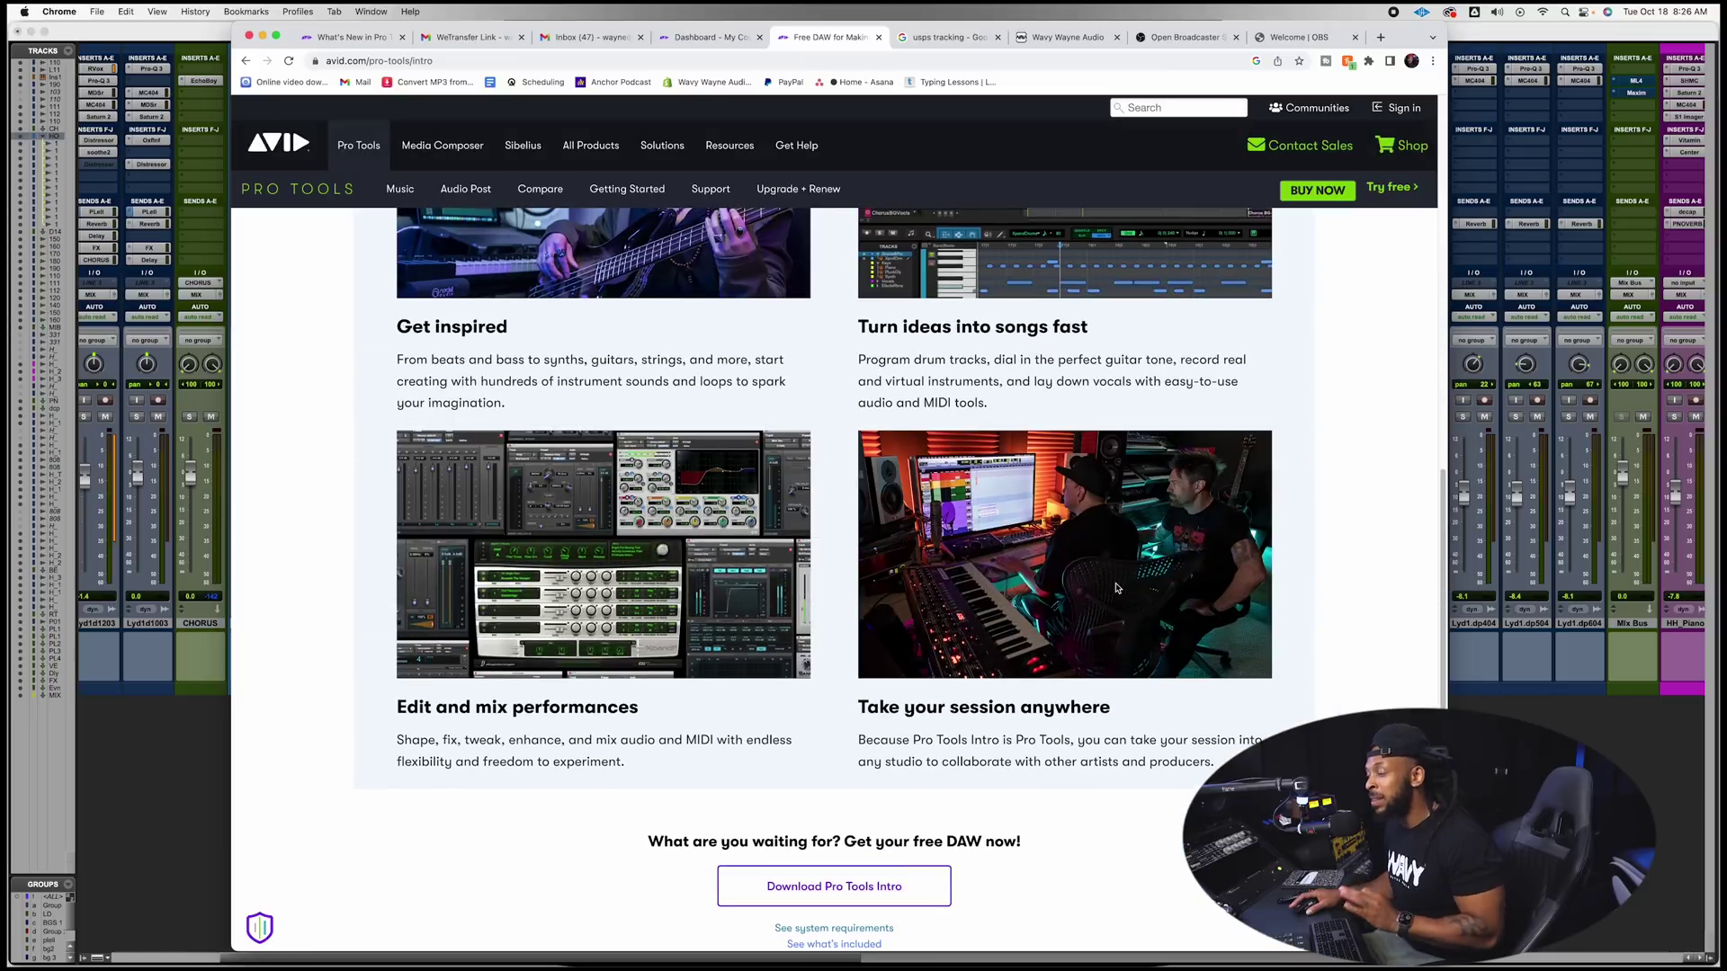